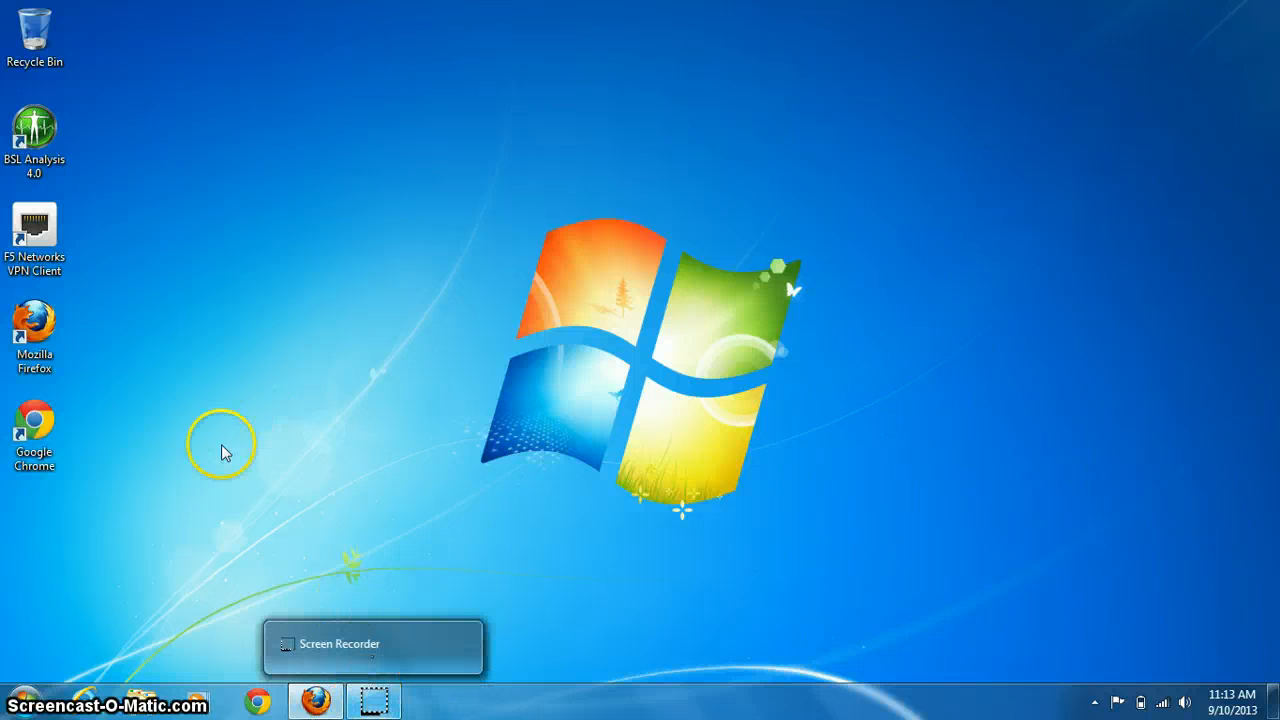
Open Microsoft Excel 2010 from the installed Microsoft Office programs
left_click(28, 702)
left_click(90, 618)
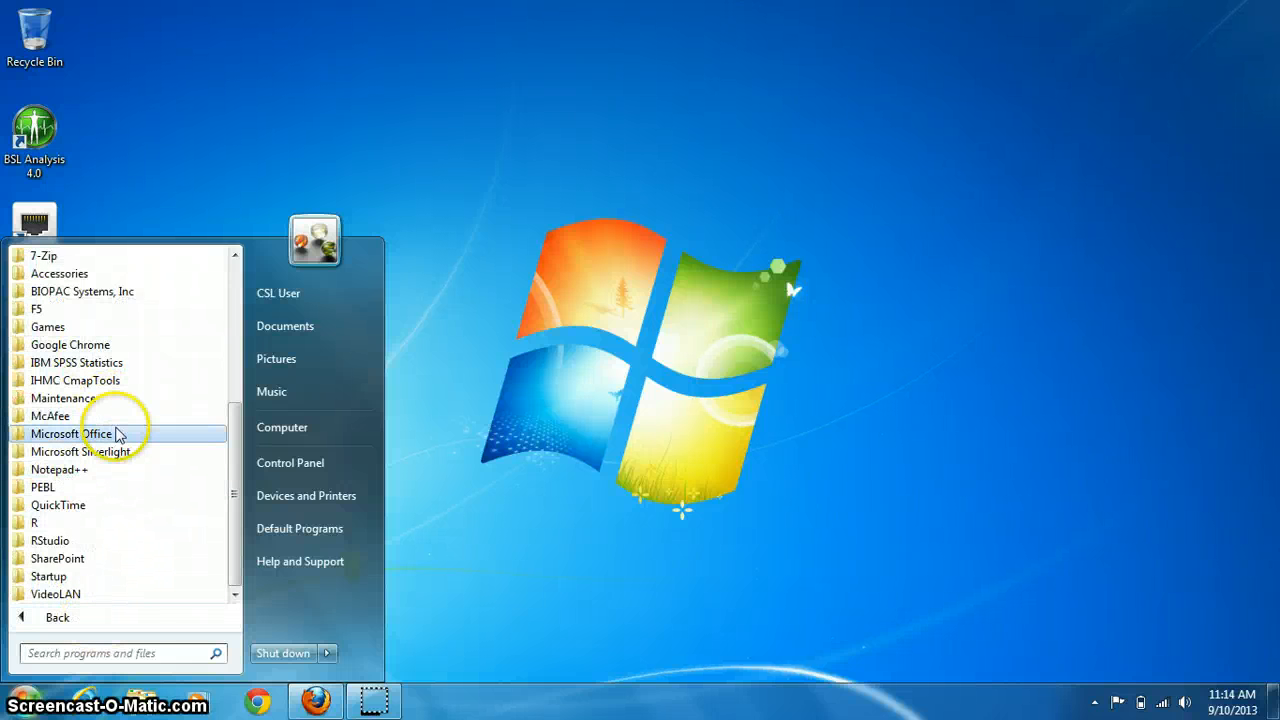
left_click(115, 434)
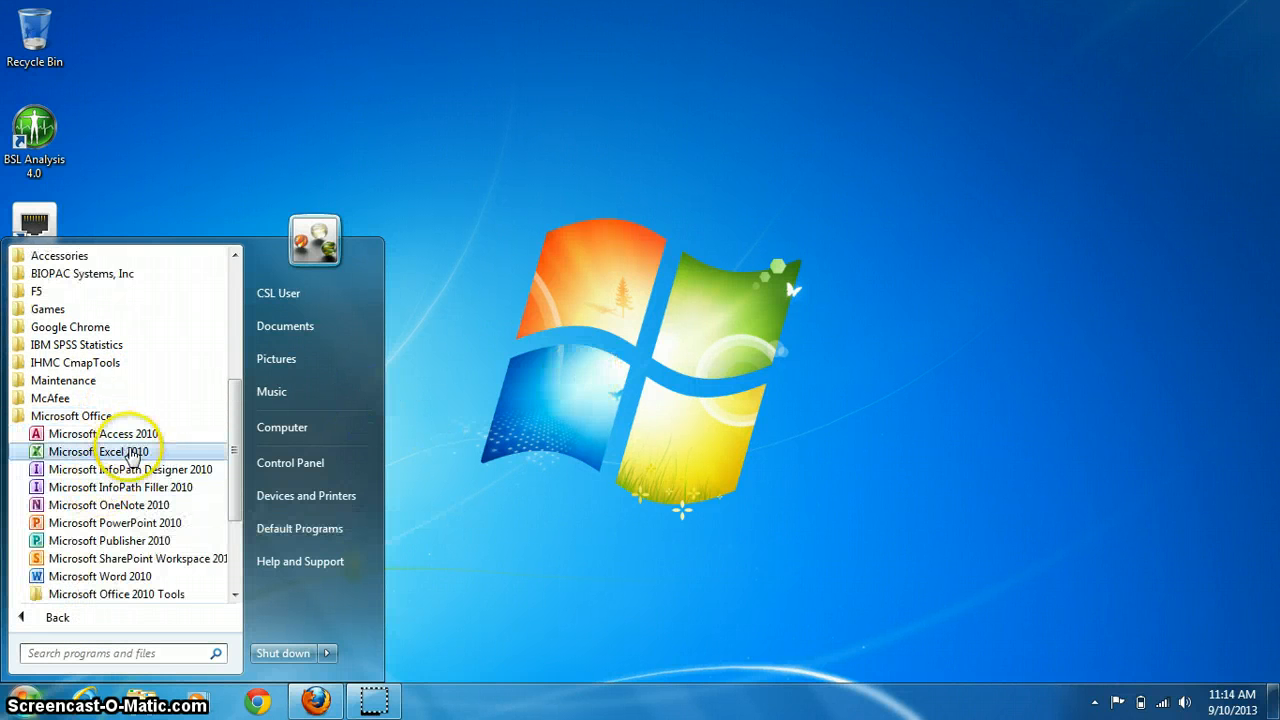
left_click(100, 451)
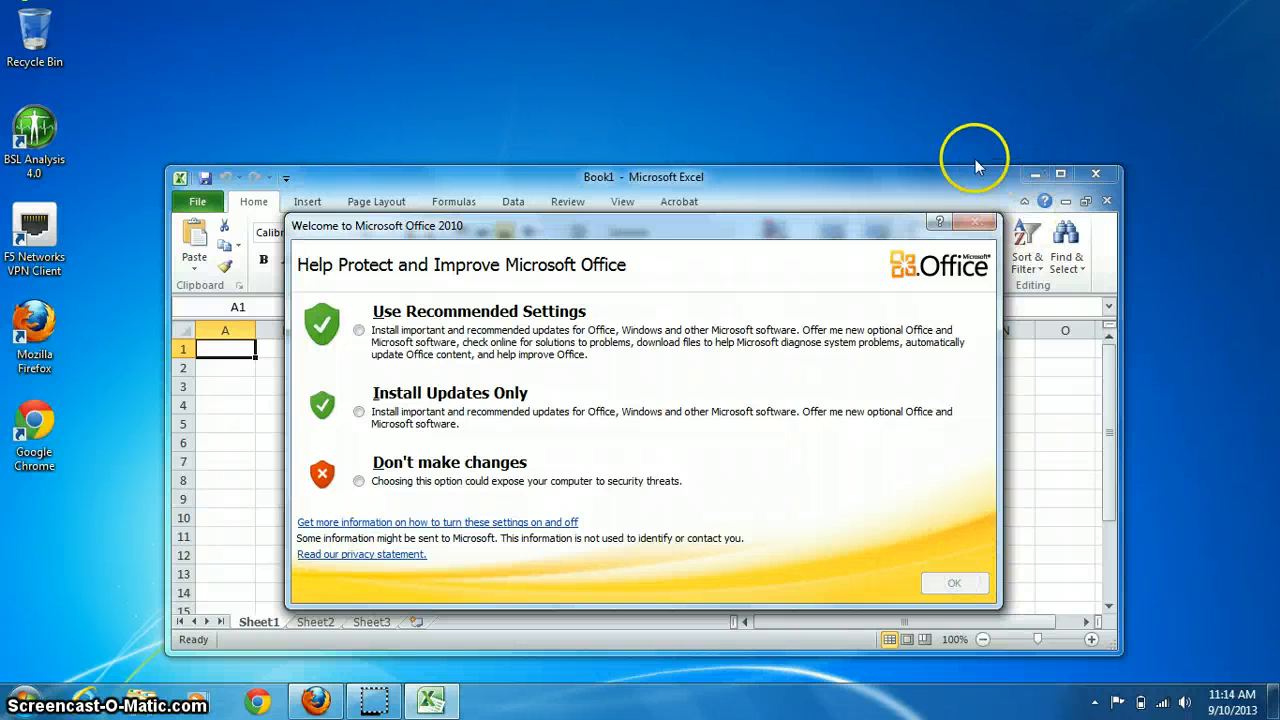
Choose "Don't make changes" in the Office 2010 welcome dialog, accept it, and maximize the Excel window
left_click(359, 480)
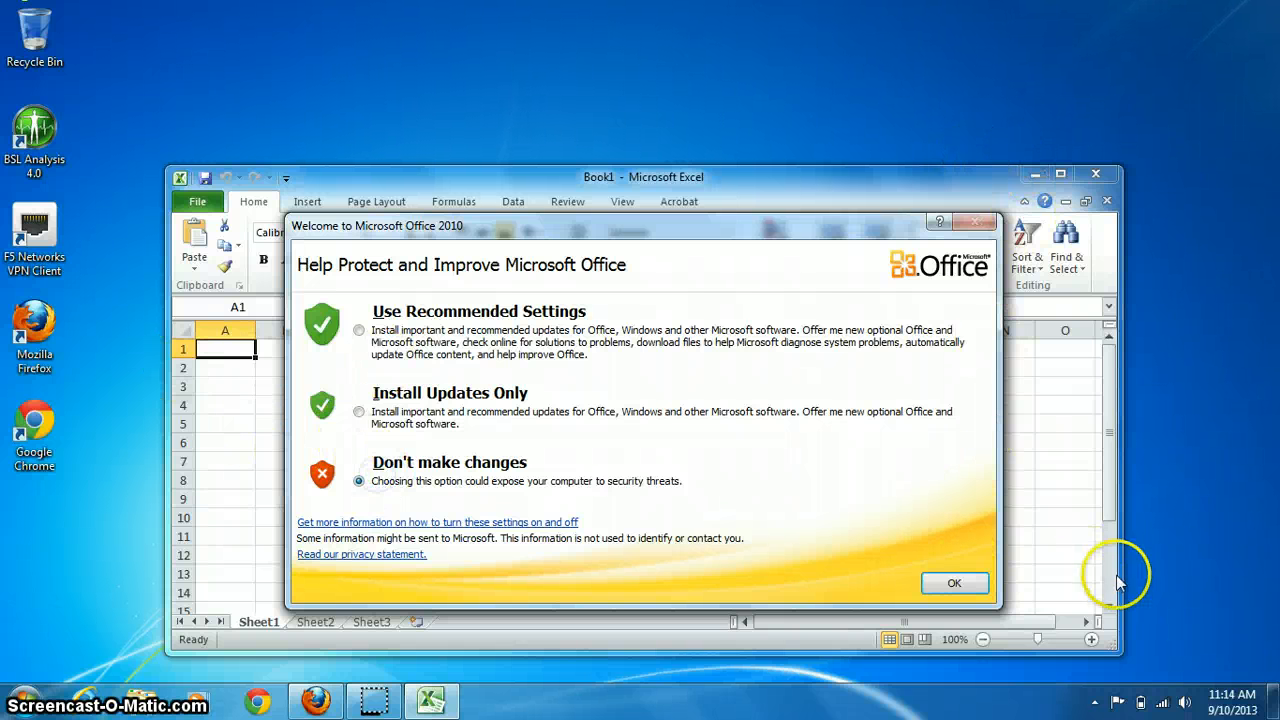
left_click(954, 583)
left_click(1060, 175)
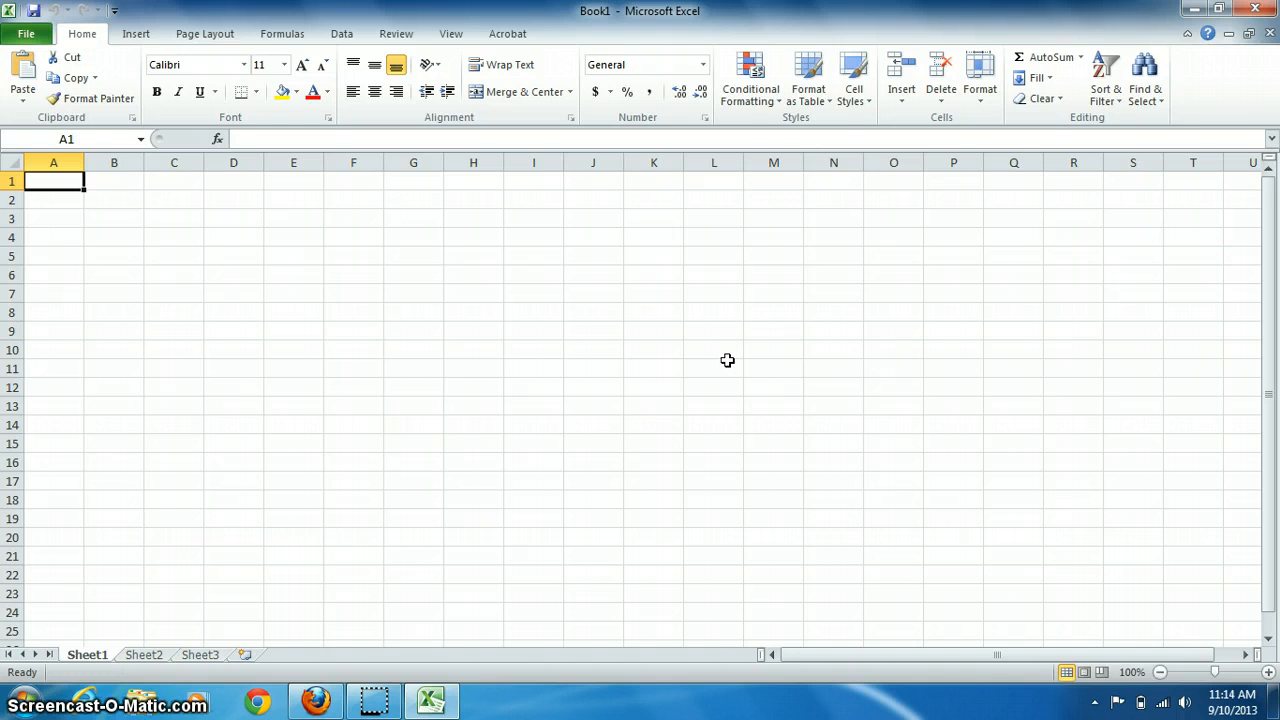
Enter the numbers 1, 2, 3 and 4 in cells A1 to A4
type("1")
key("Return")
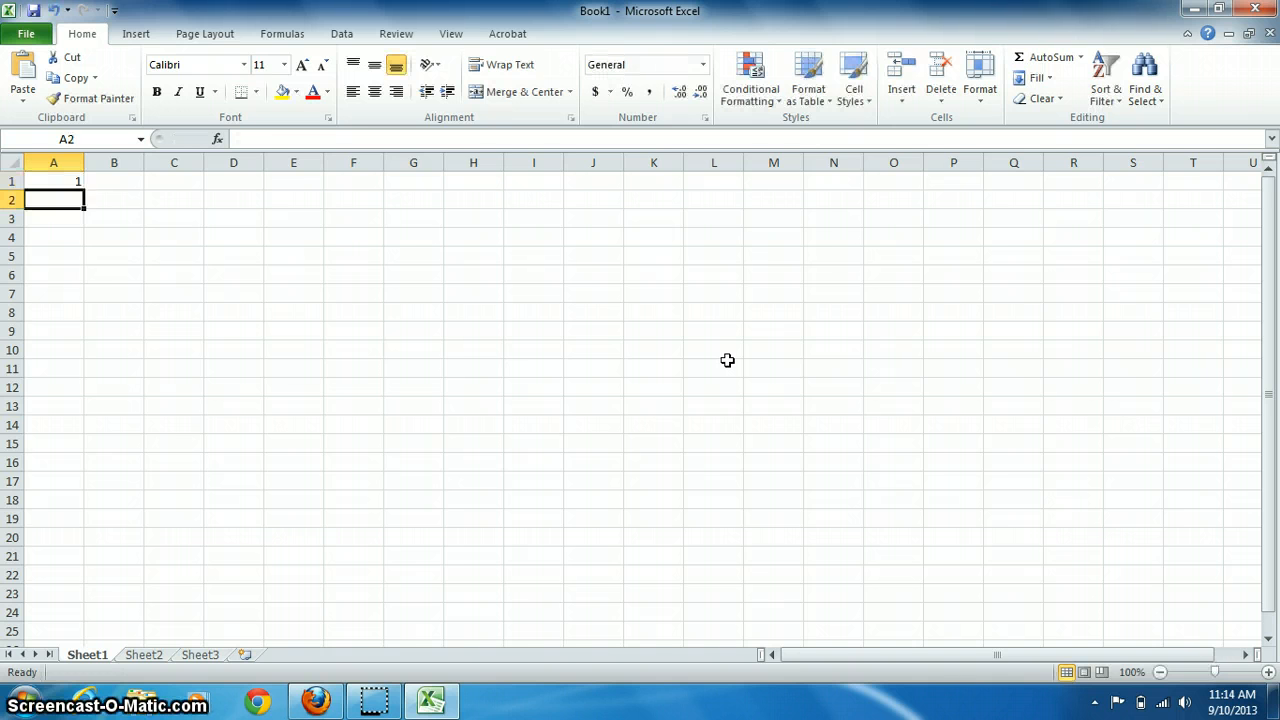
type("2")
key("Return")
type("2")
type("3")
key("Return")
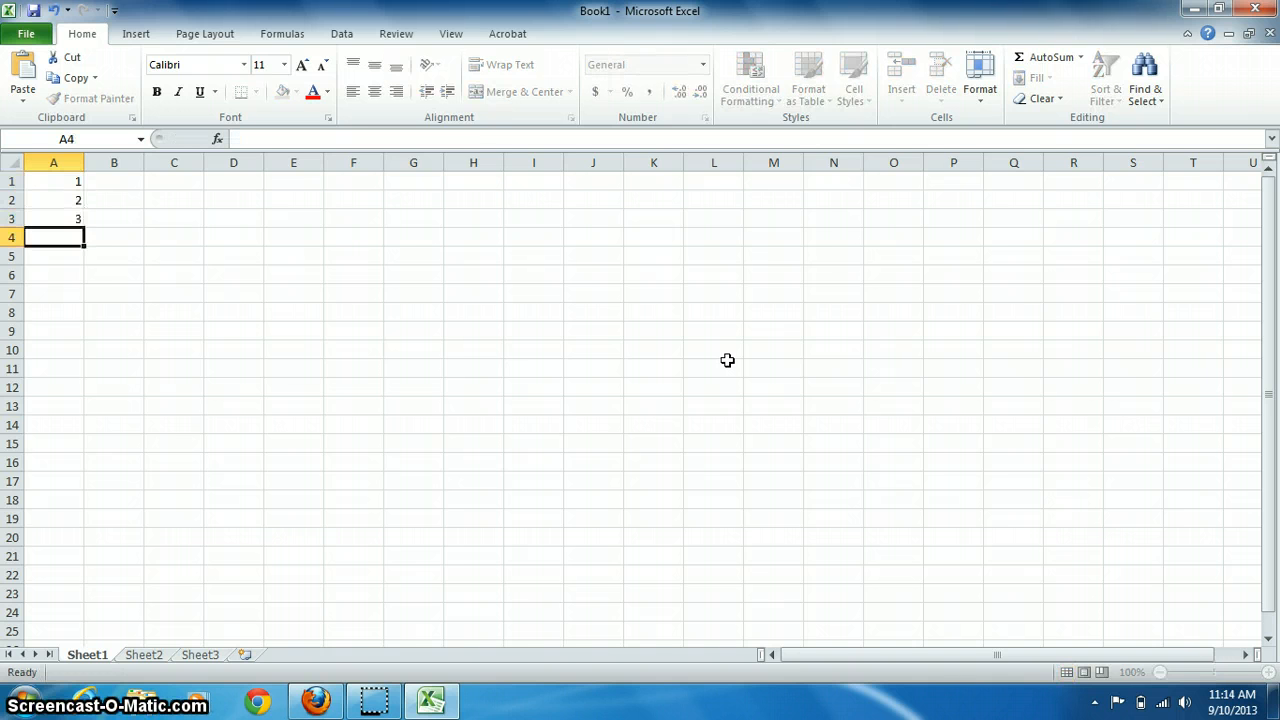
type("4")
key("Return")
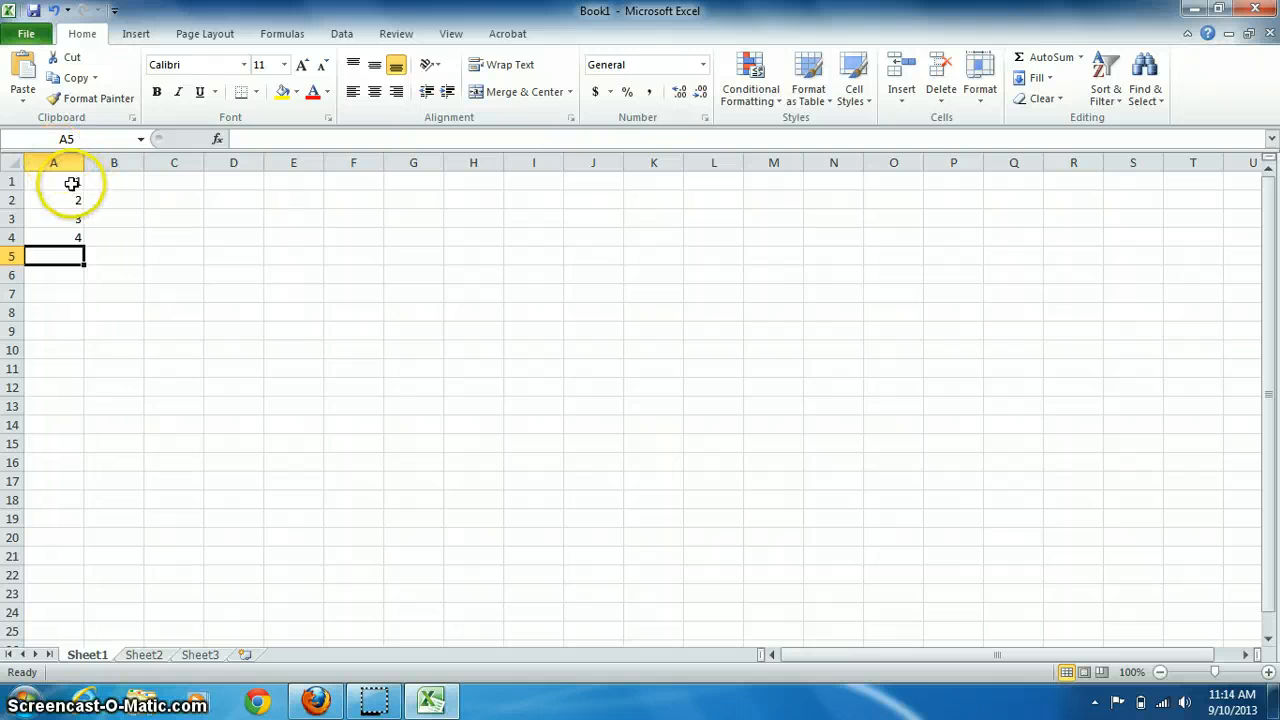
Fill the number series from A1:A4 down column A to 21 in cell A21
left_click_drag(71, 180, 75, 235)
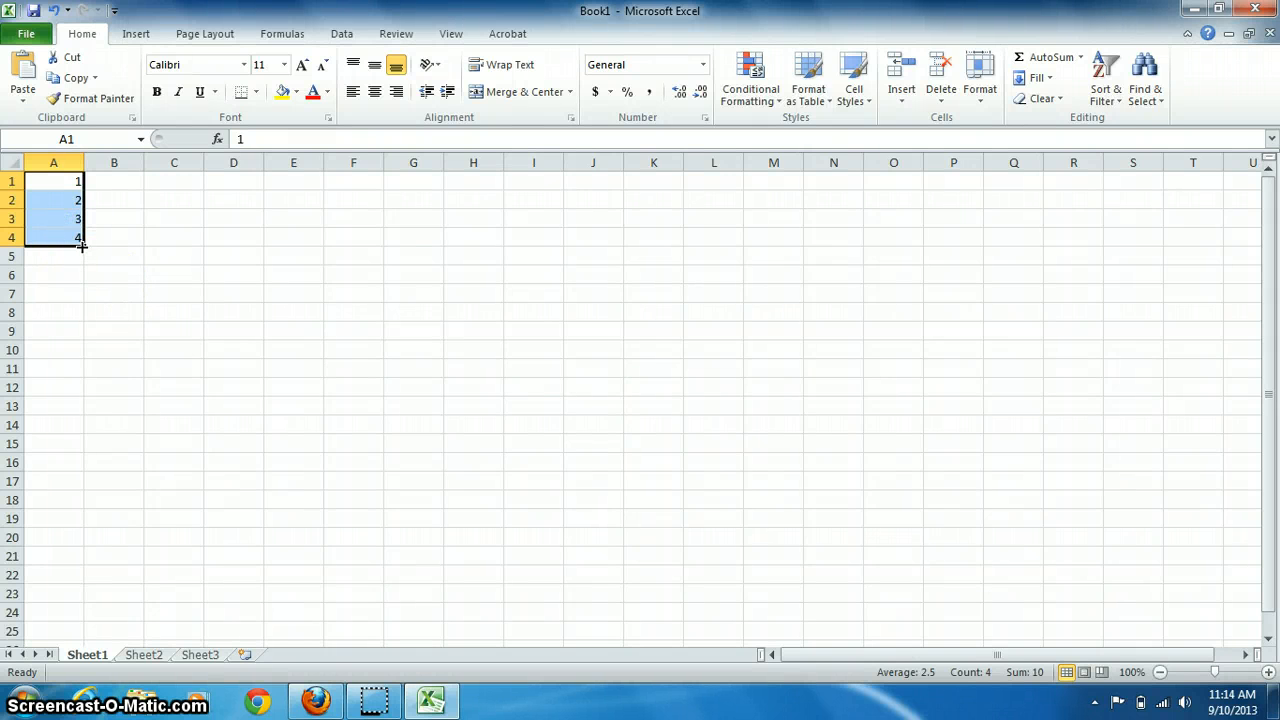
left_click_drag(82, 245, 62, 560)
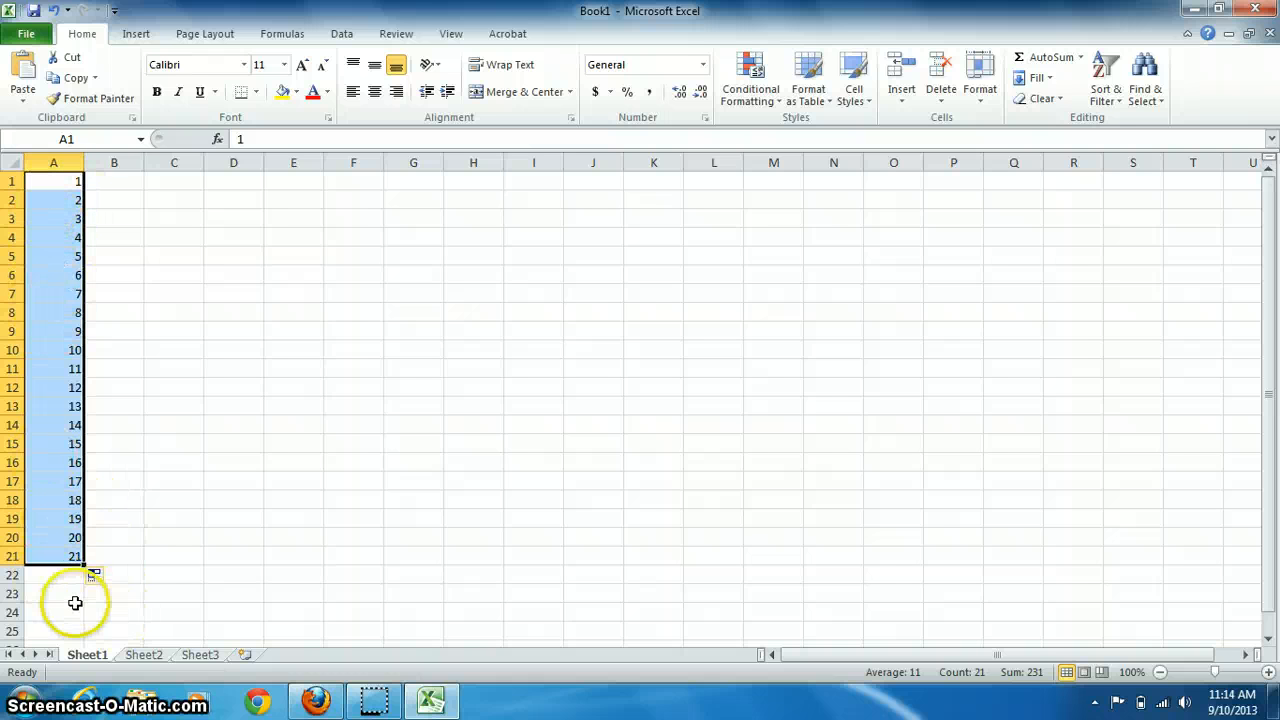
left_click(165, 500)
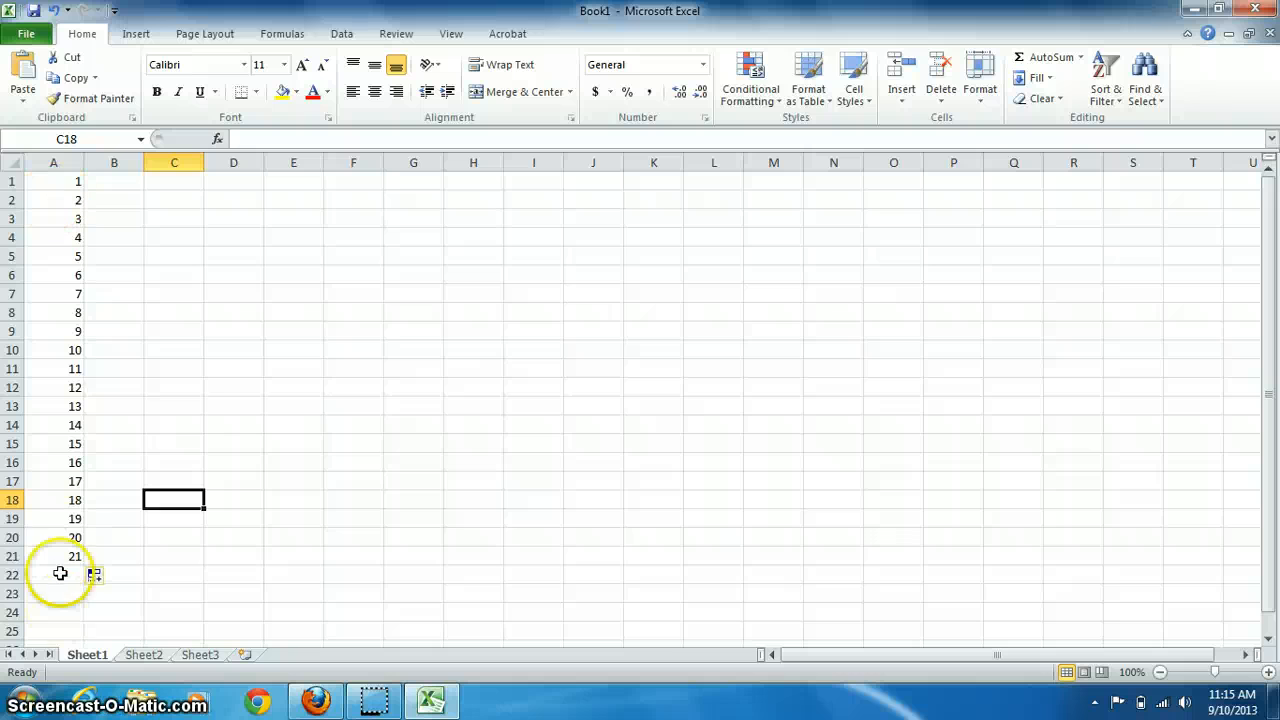
Insert a blank row above the first row of numbers for column headings
left_click(116, 185)
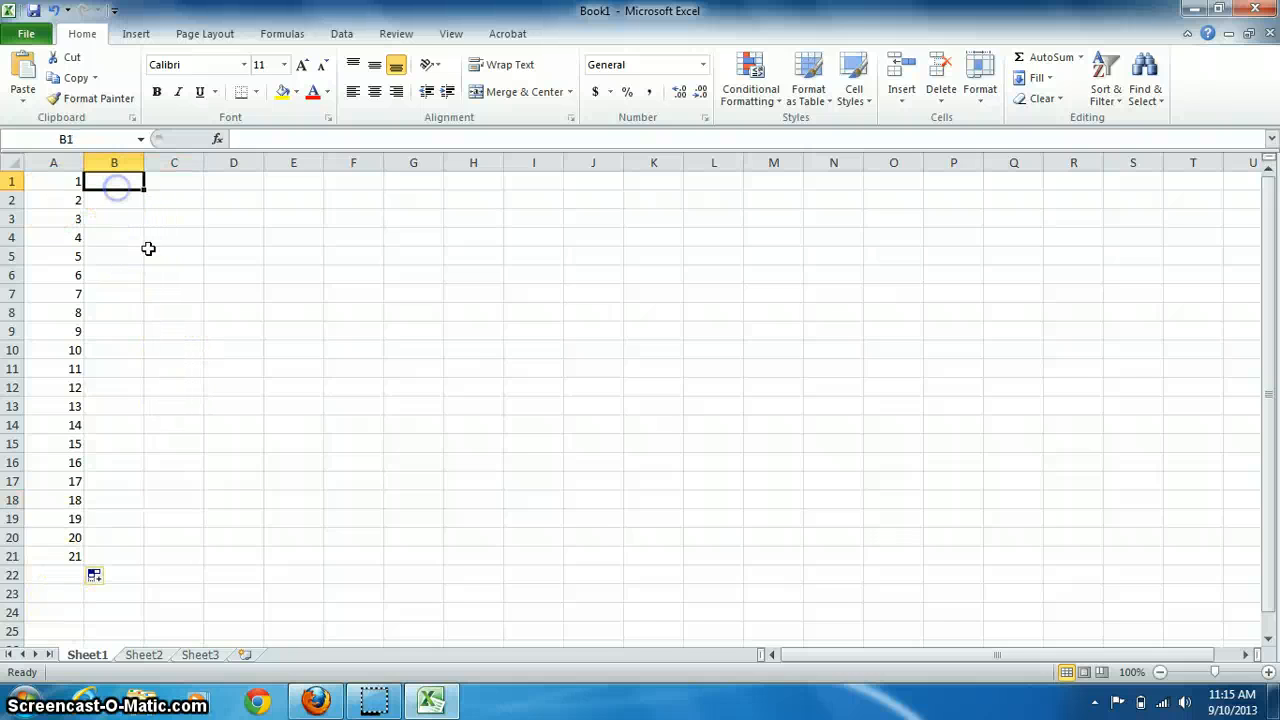
left_click(15, 181)
right_click(15, 181)
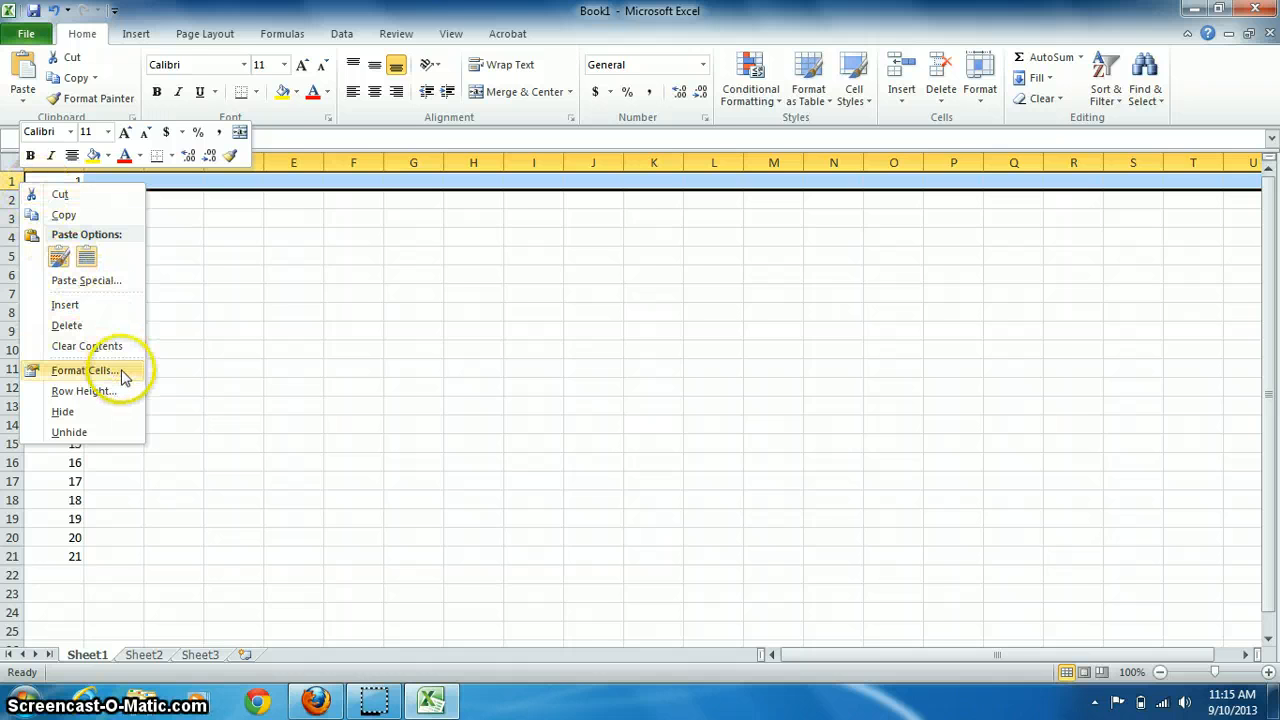
left_click(74, 304)
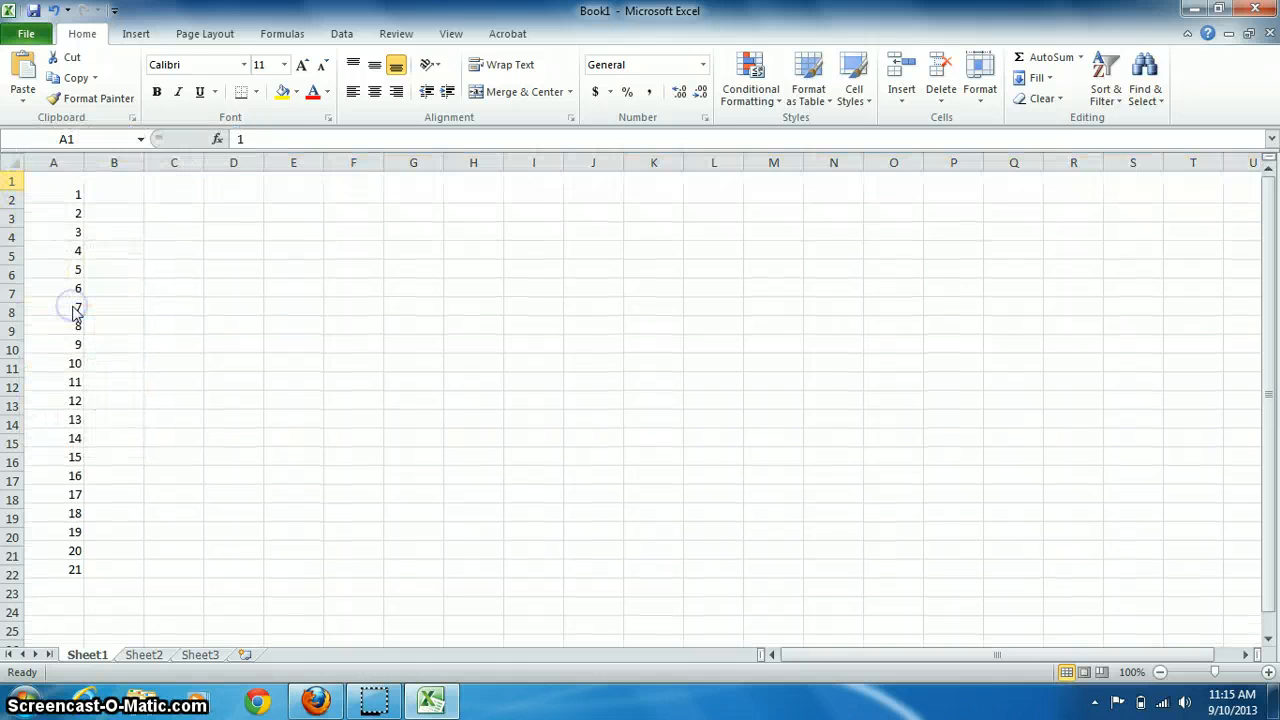
left_click(166, 200)
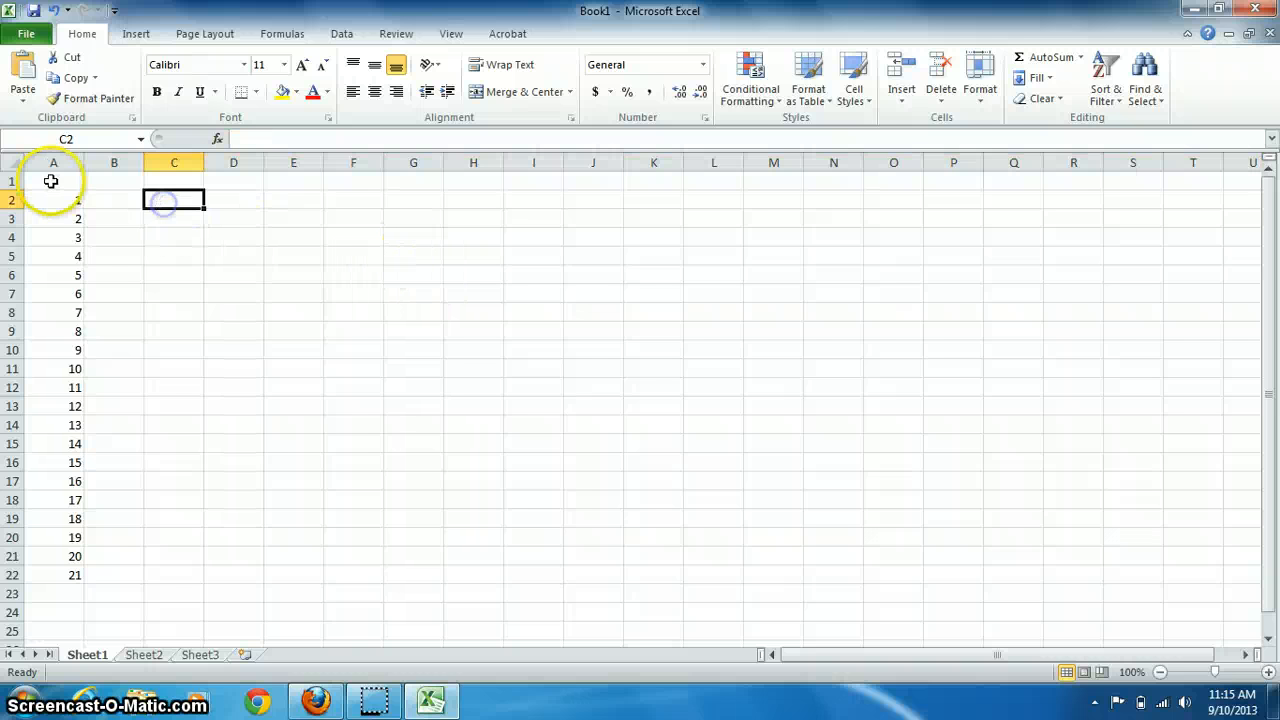
Enter the column headings "id" in A1 and "month" in B1
left_click(51, 181)
type("id")
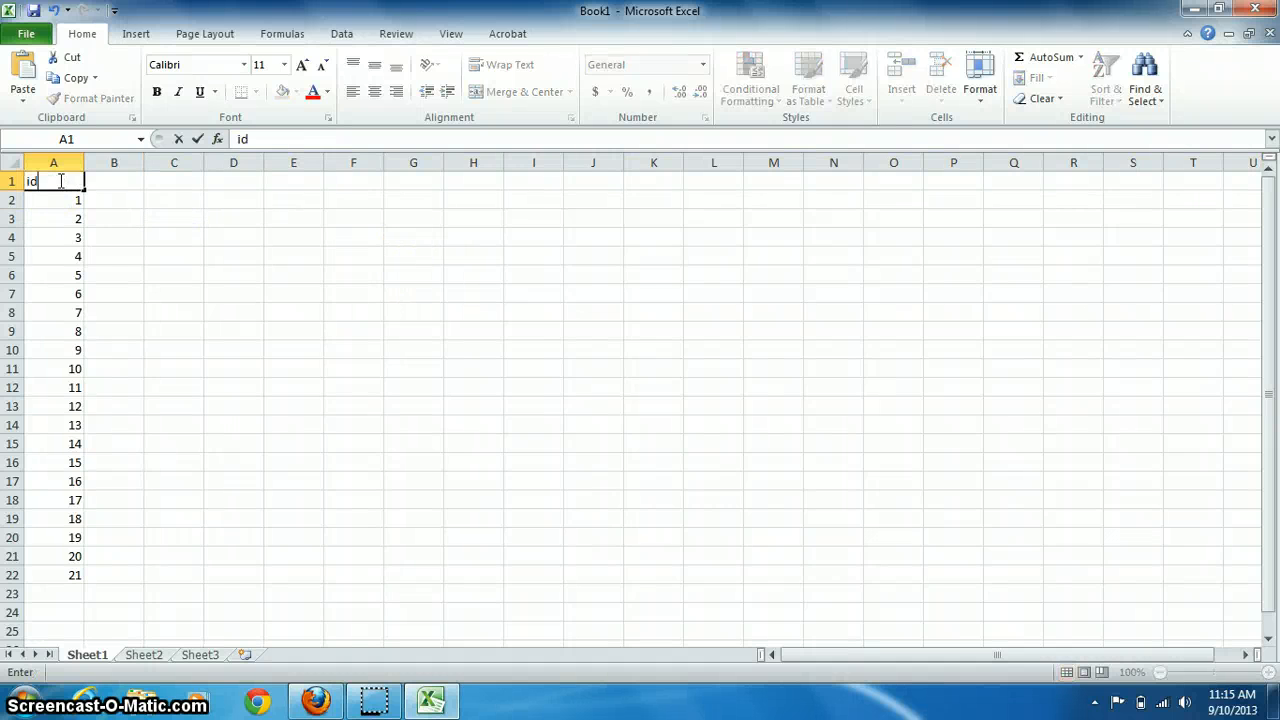
key("Tab")
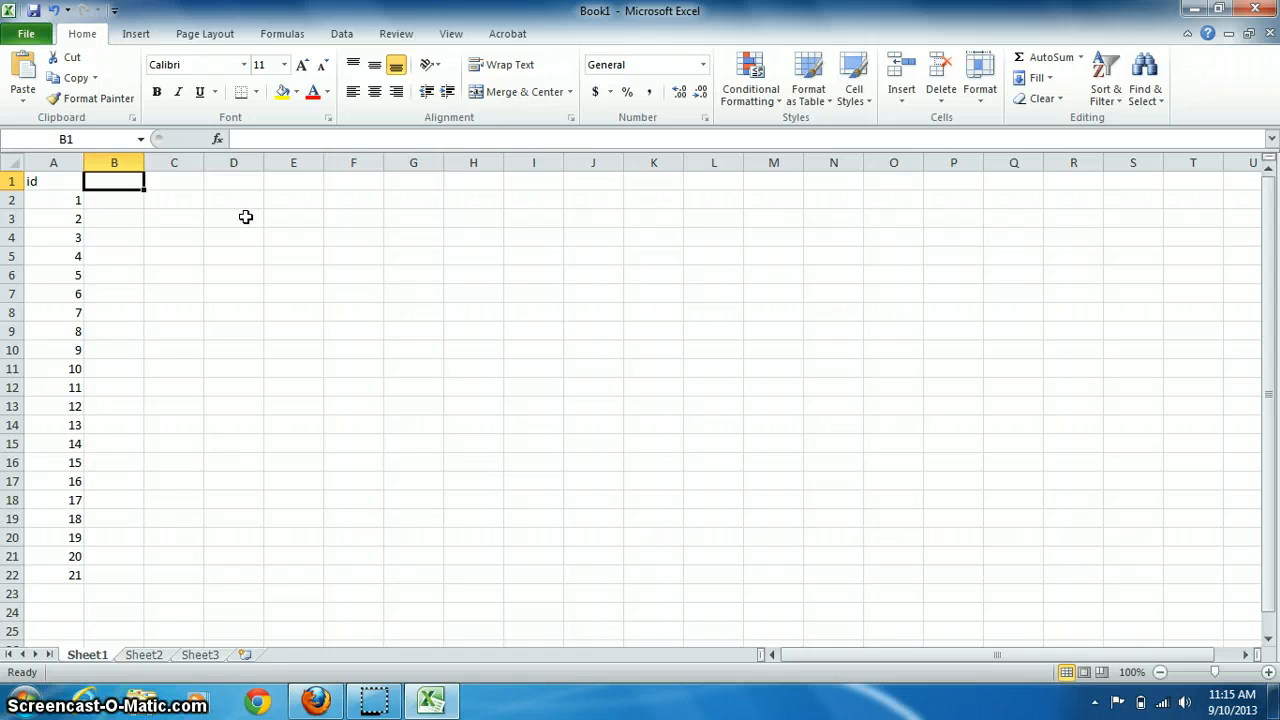
type("month")
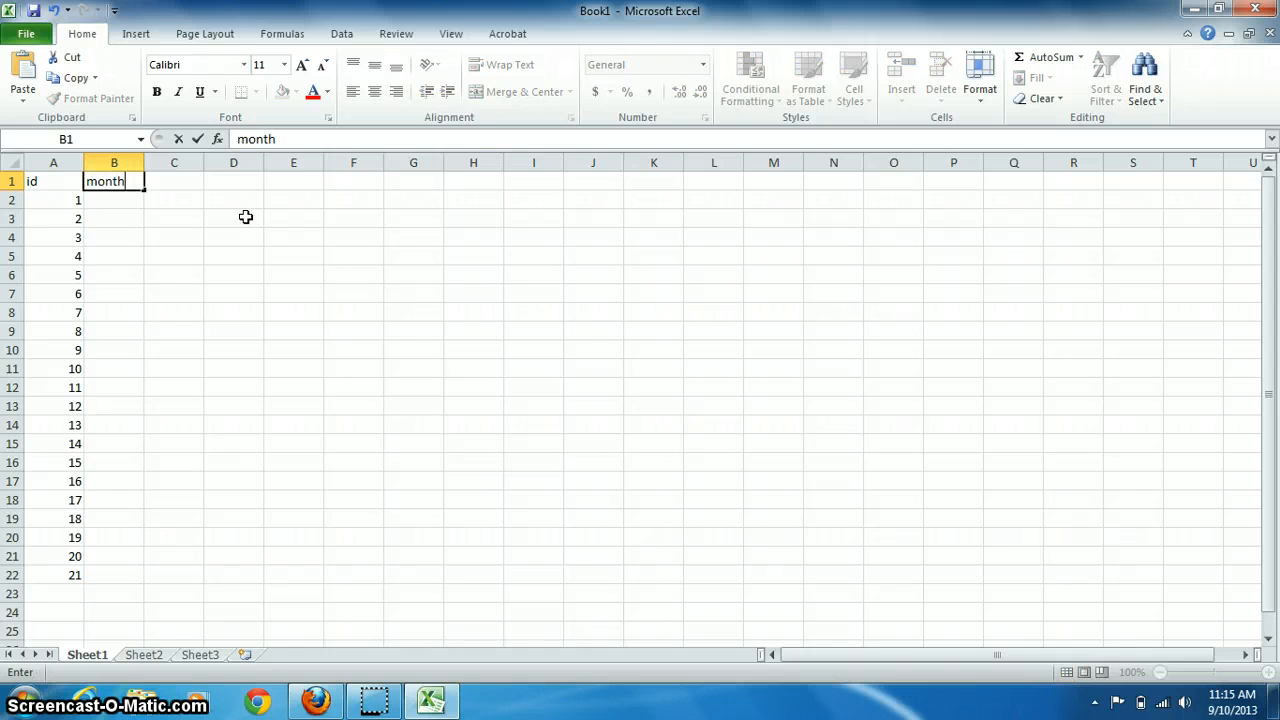
key("Return")
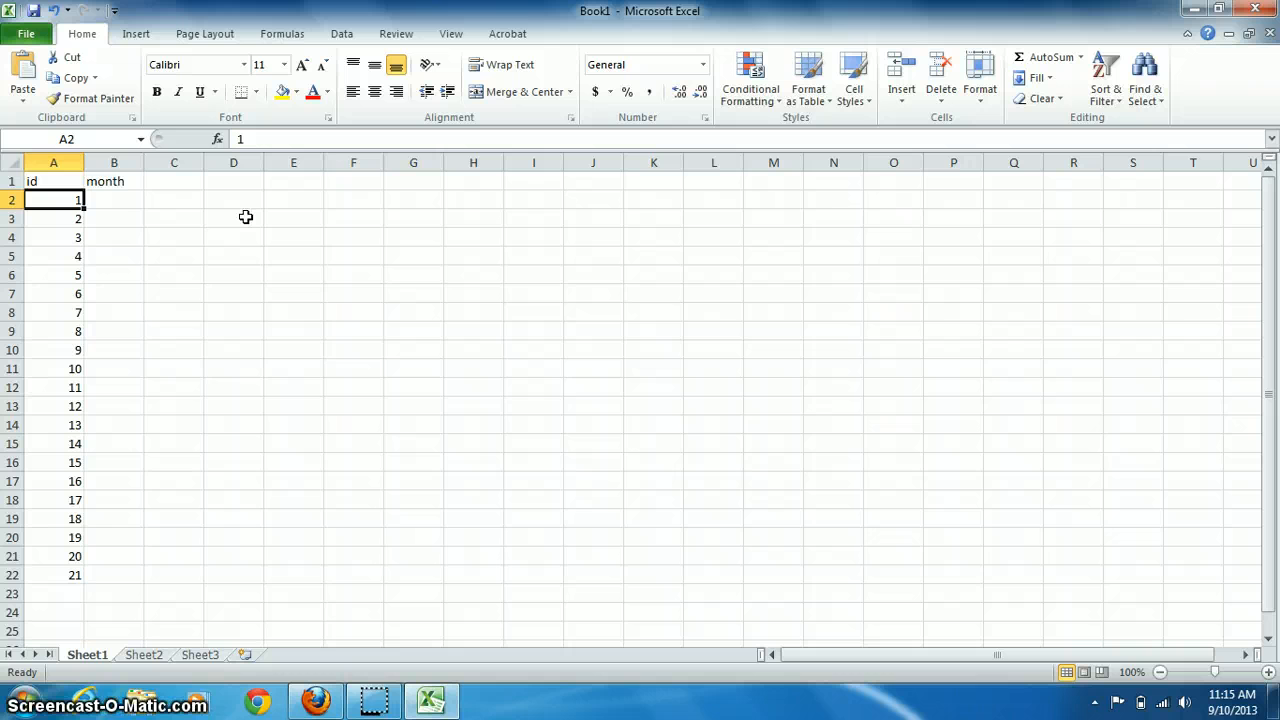
Enter the column heading "num sibs" in cell C1
key("Up")
key("Right")
key("Right")
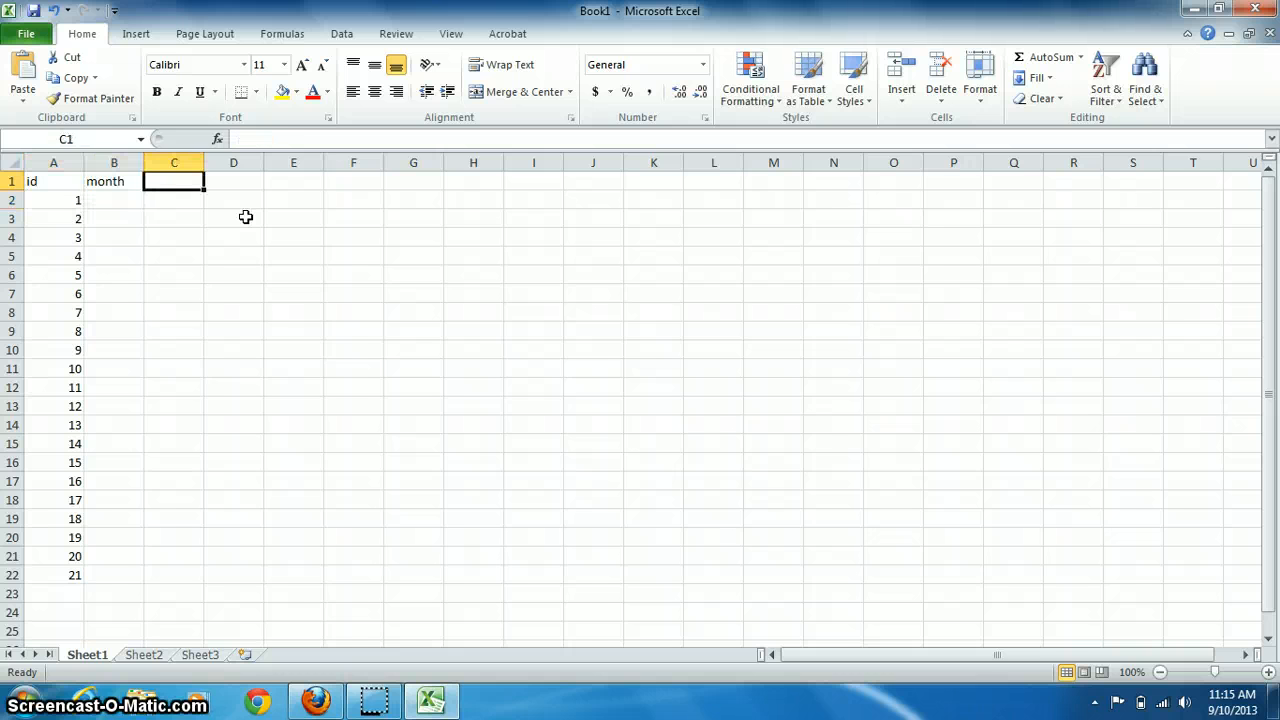
type("num sibs")
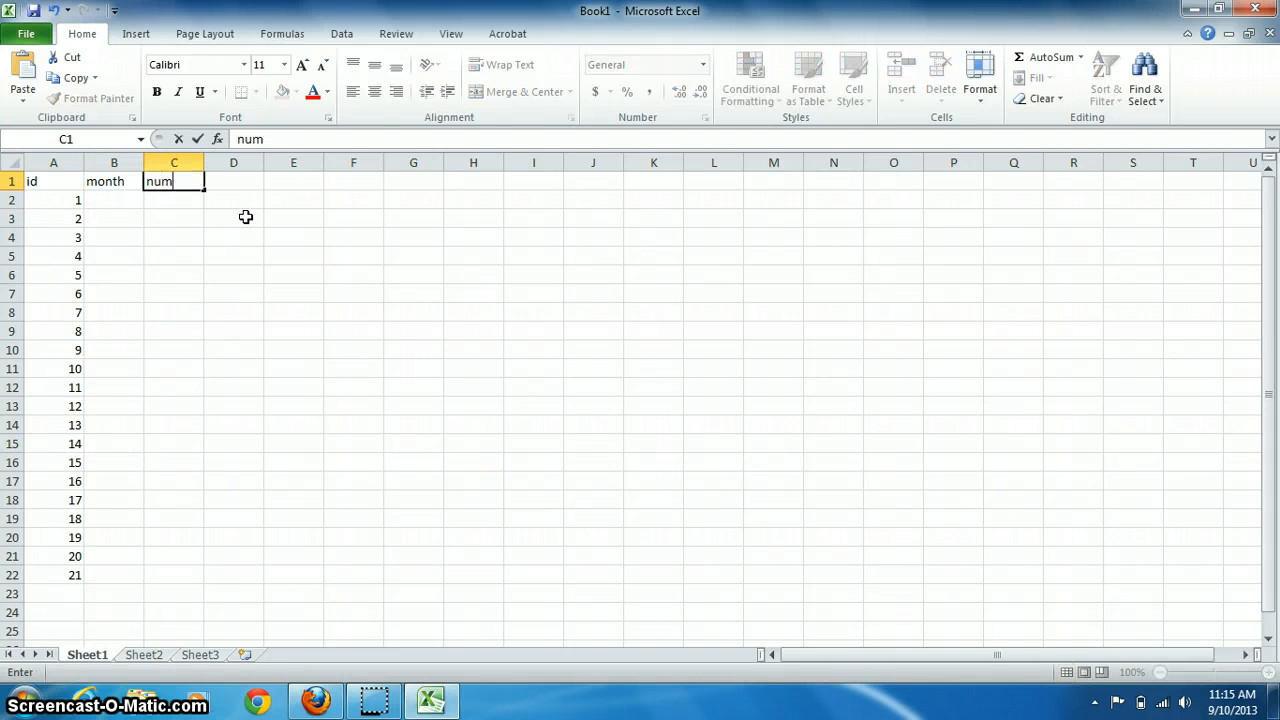
key("Return")
Enter the column heading "distance" in cell D1
key("Right")
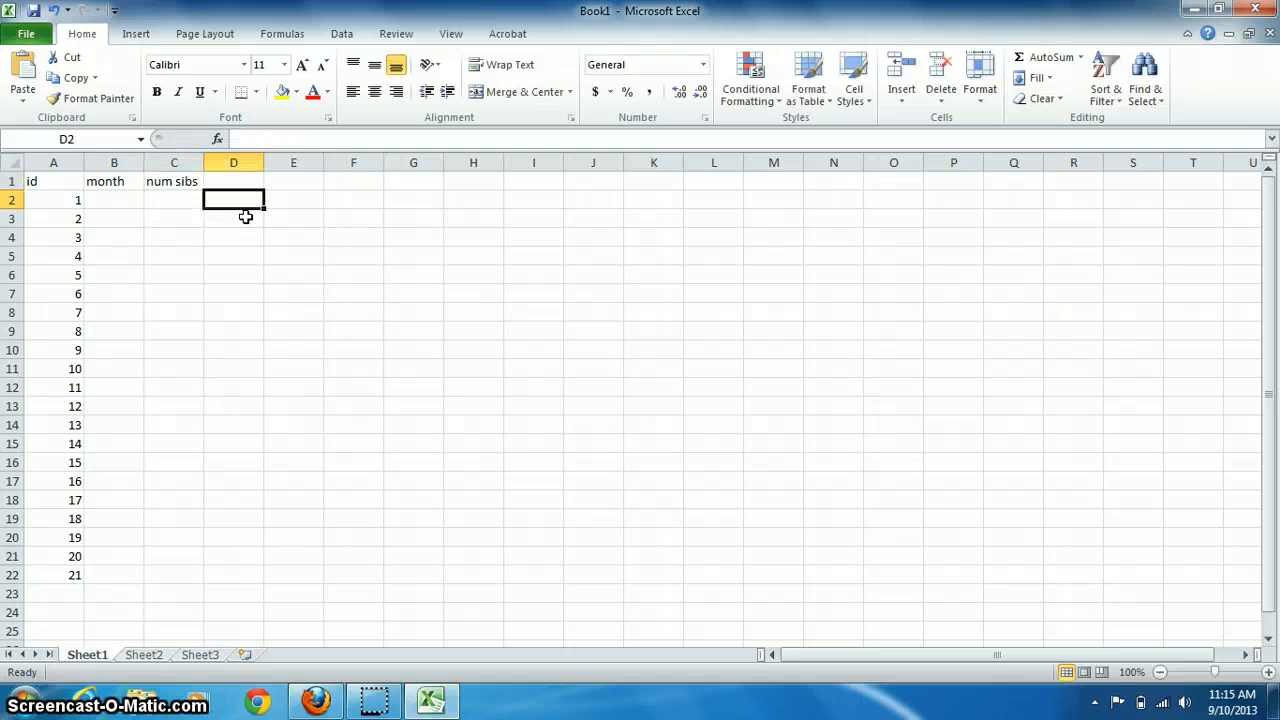
key("Up")
type("dsibs")
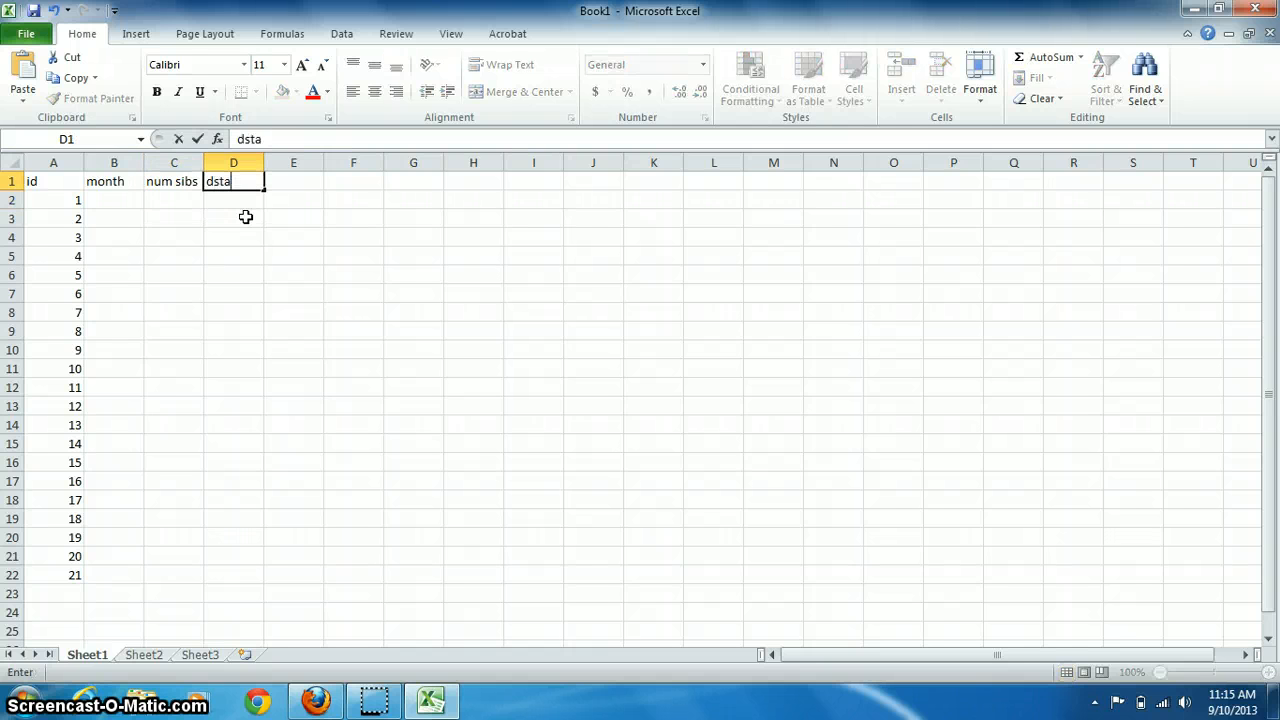
key("BackSpace")
key("BackSpace")
key("BackSpace")
key("BackSpace")
type("istan")
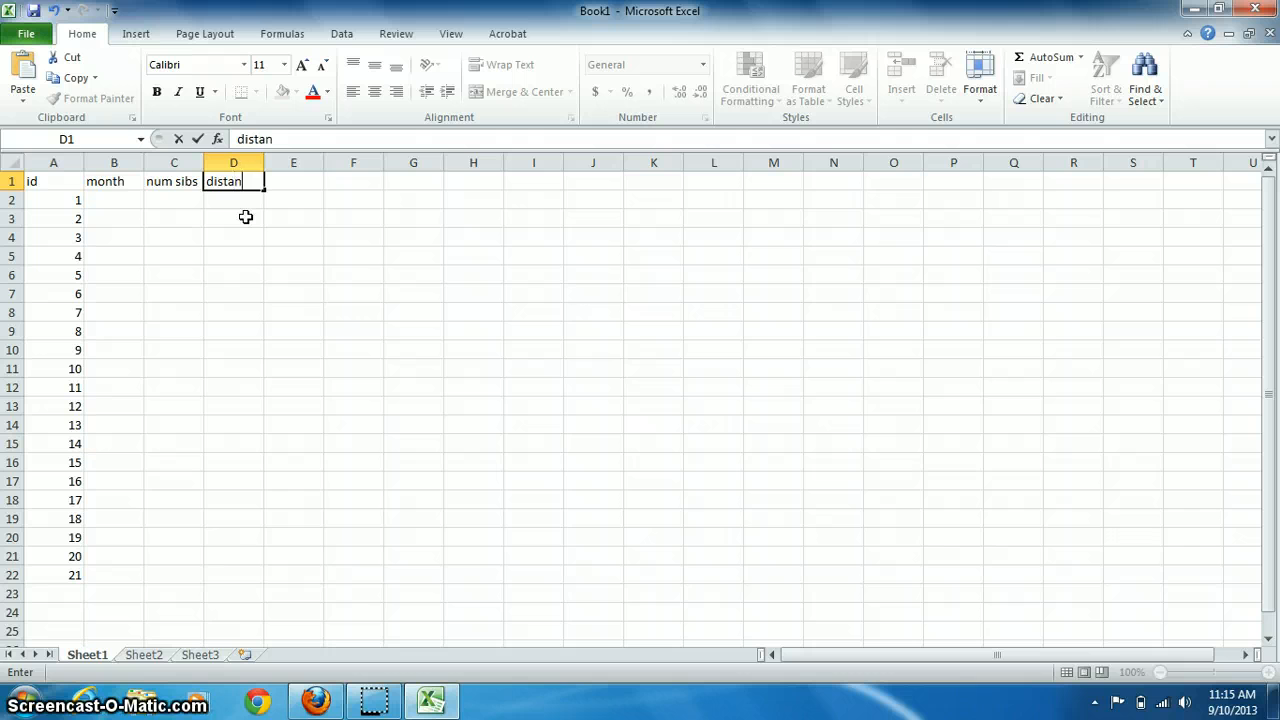
type("ce")
key("Return")
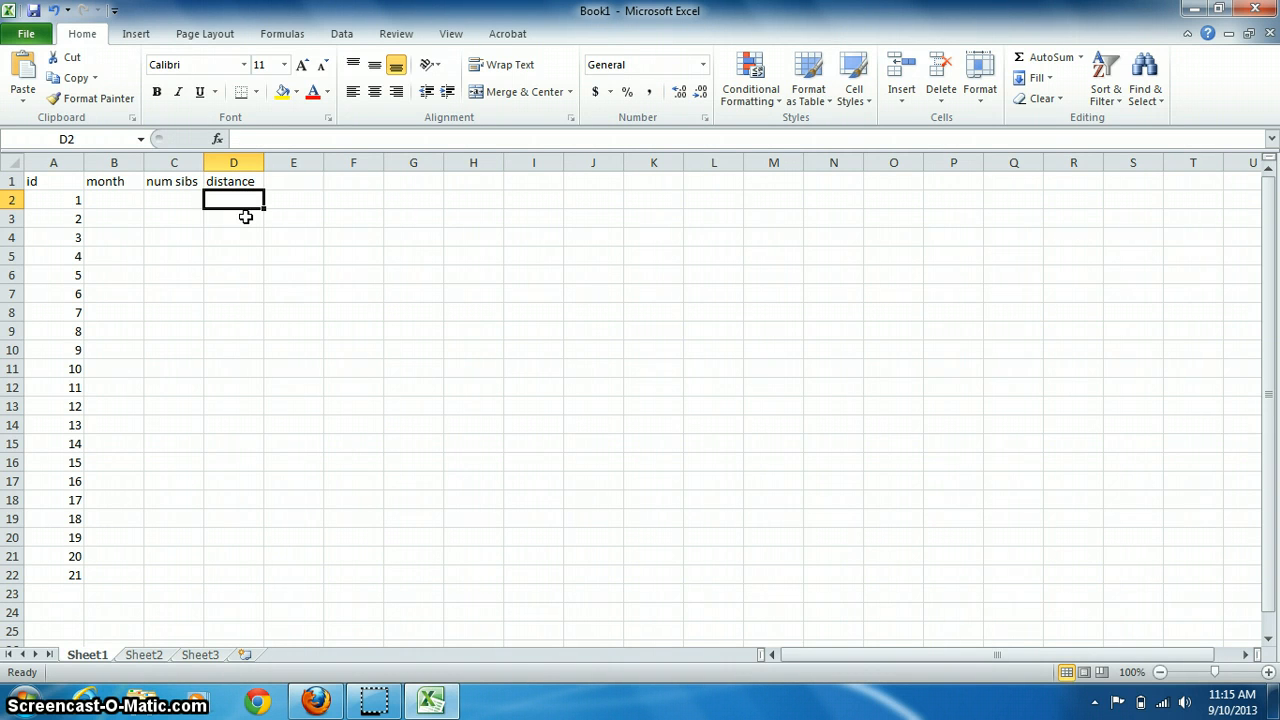
Fill in the row for id 1 with month 12, num sibs 3 and distance 100
key("Left")
key("Left")
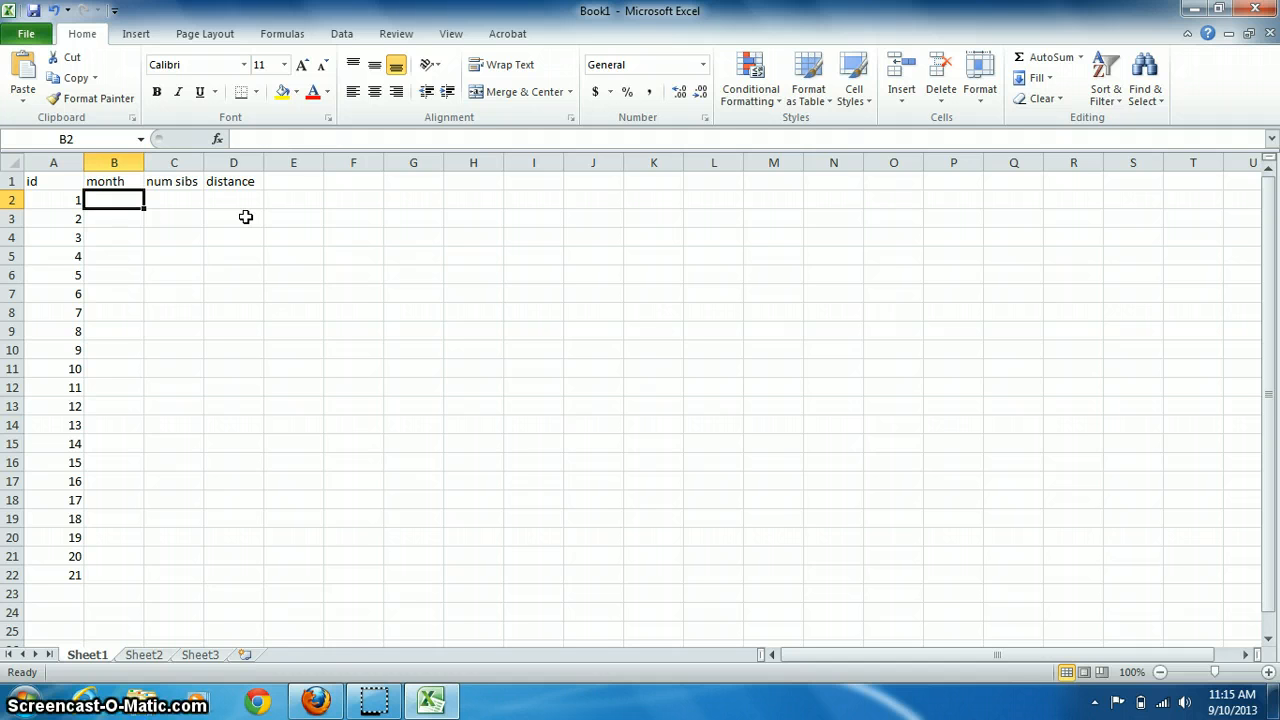
type("12")
key("Return")
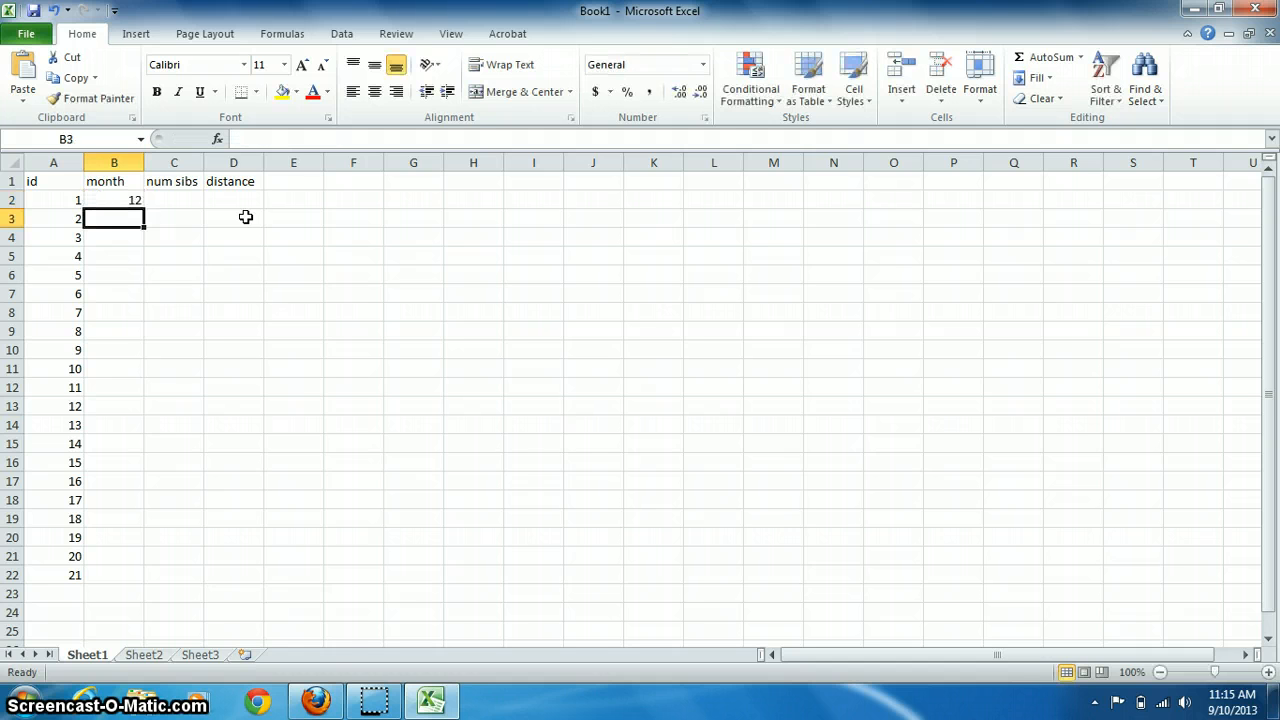
key("Up")
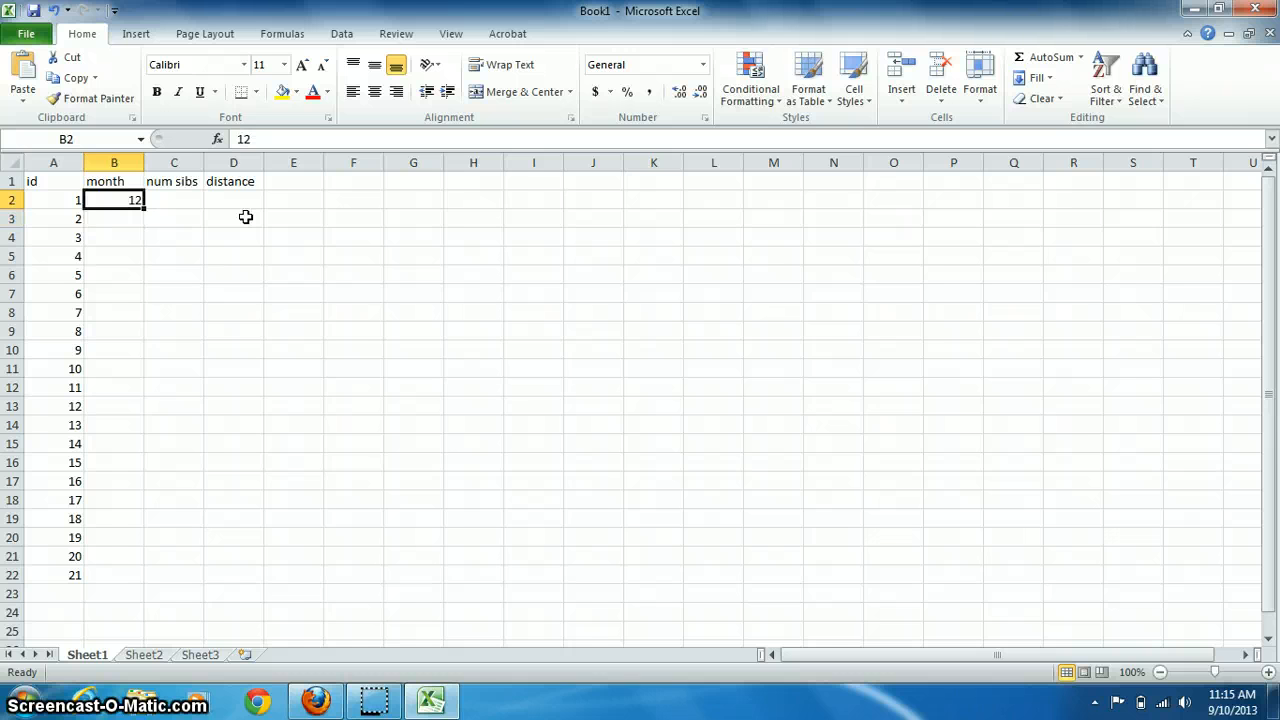
key("Right")
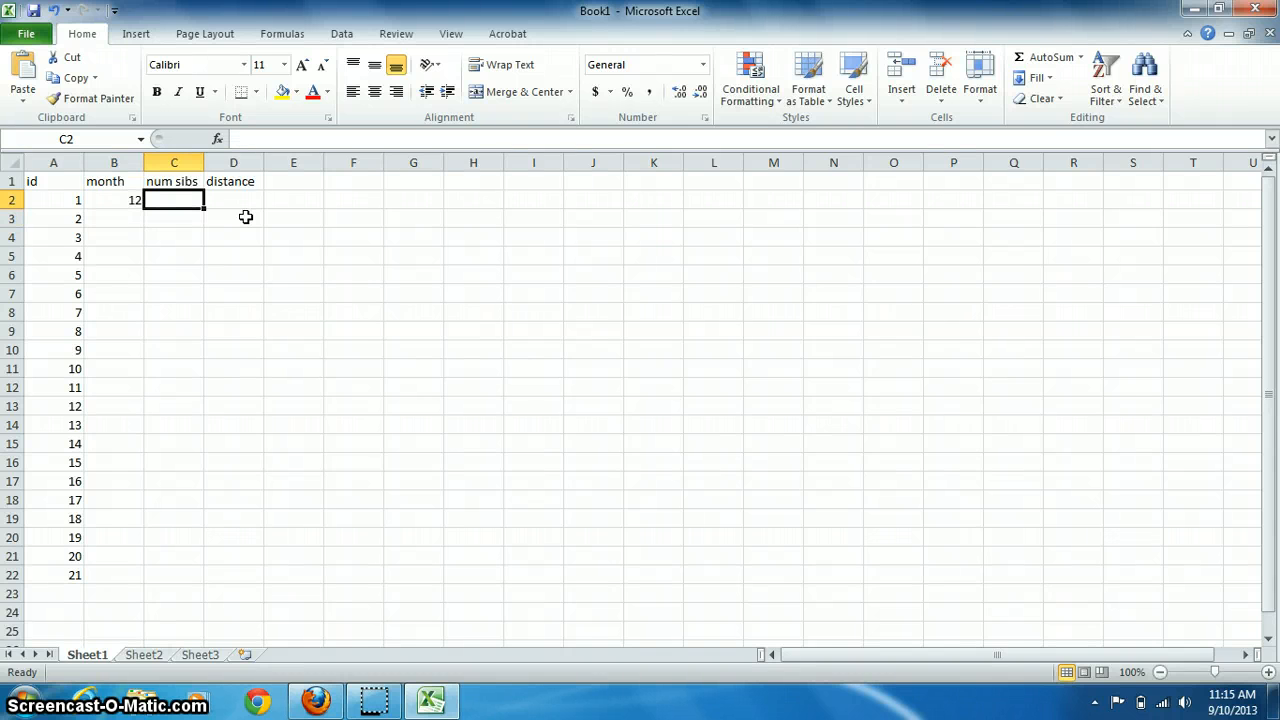
type("3")
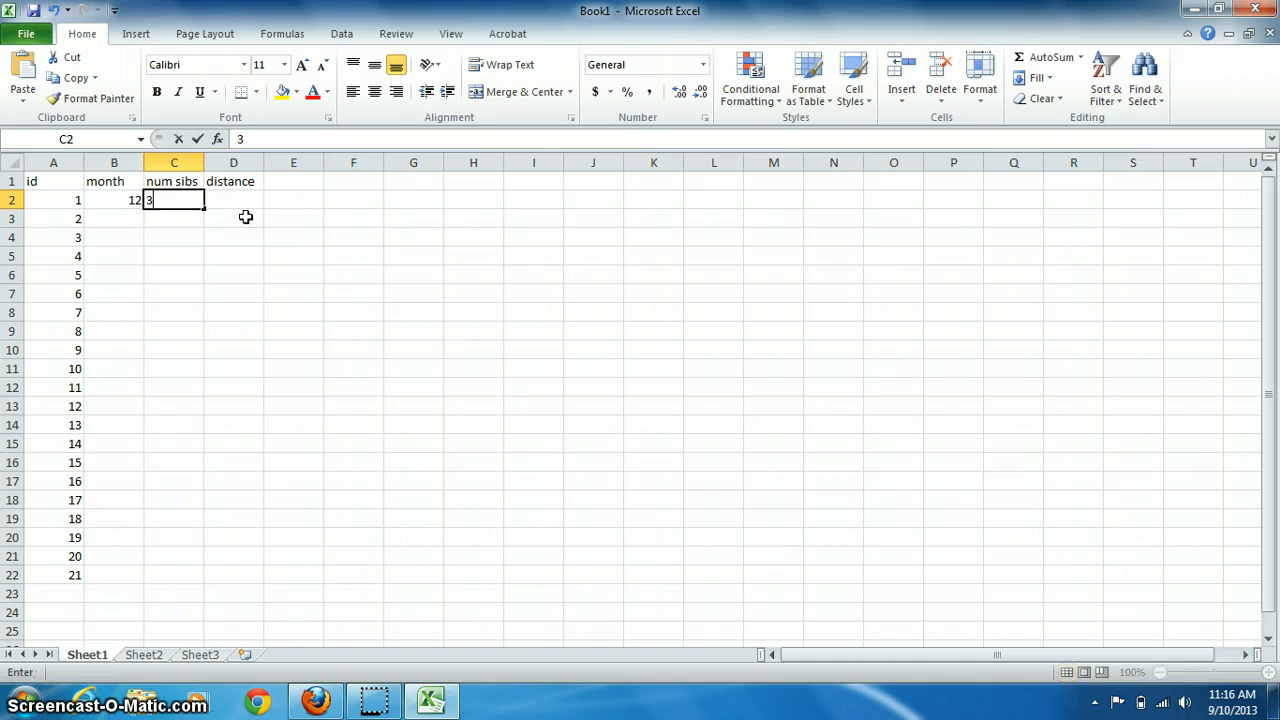
key("Tab")
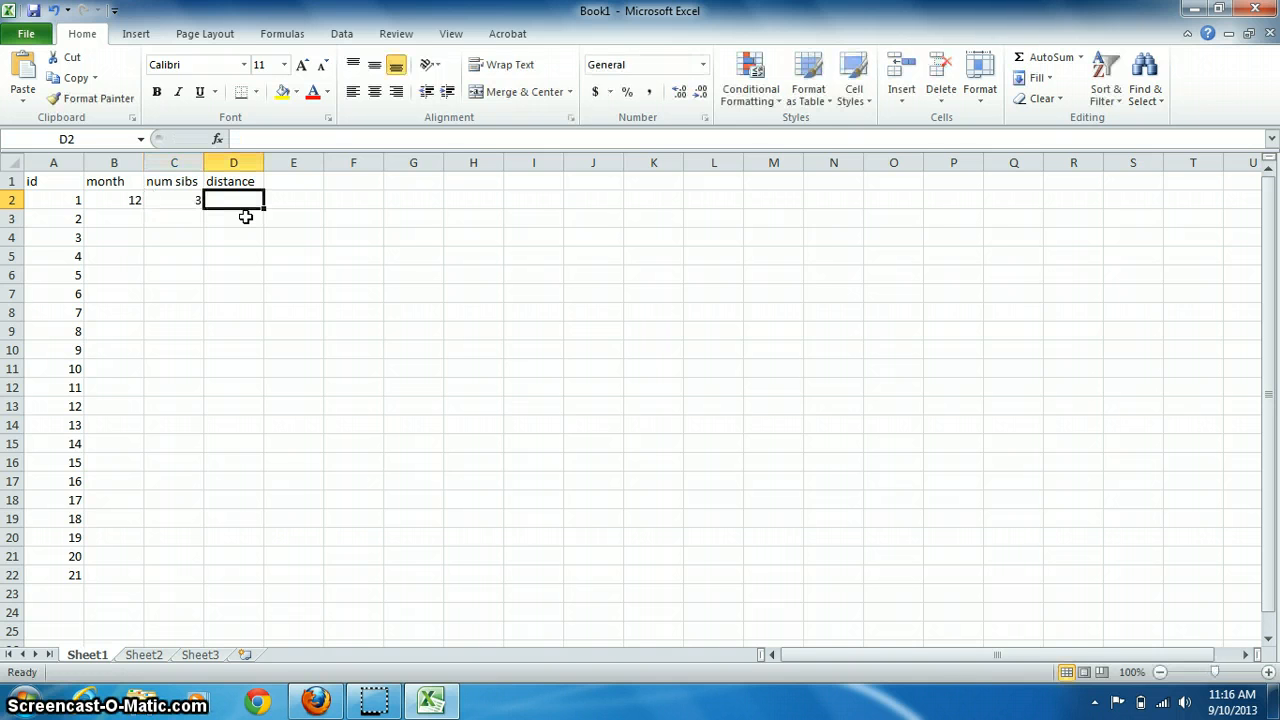
type("100")
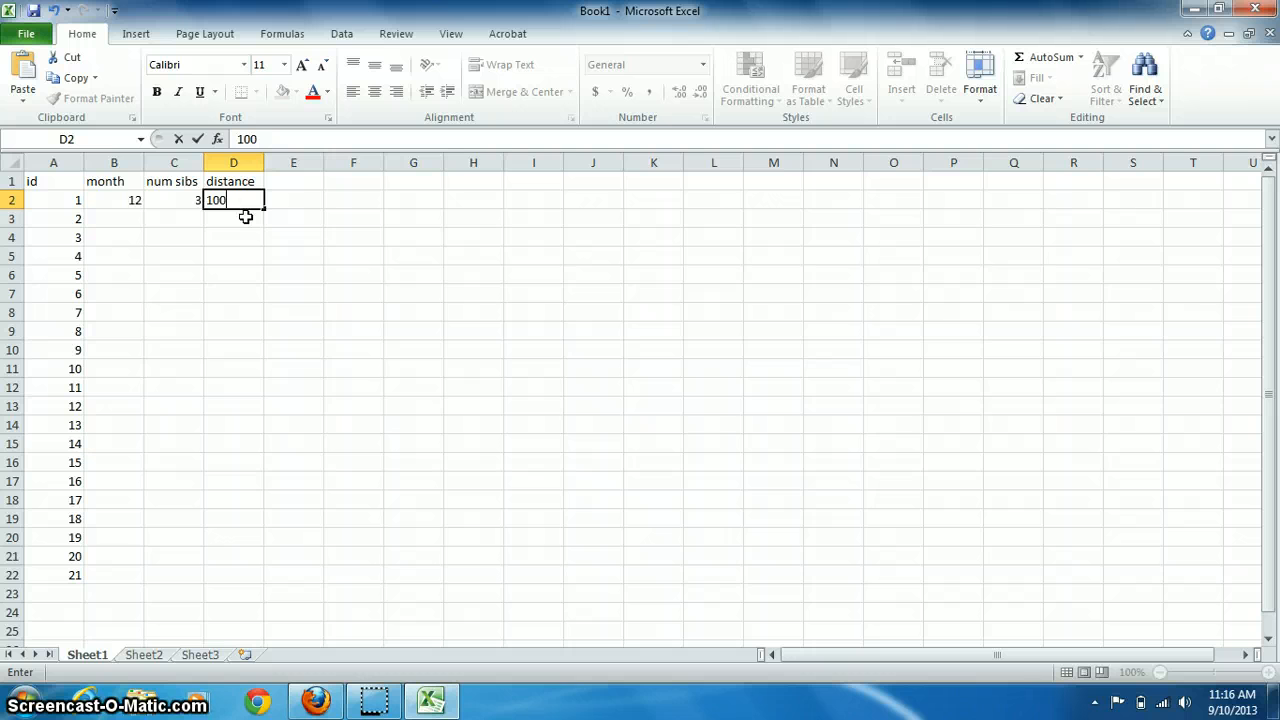
key("Return")
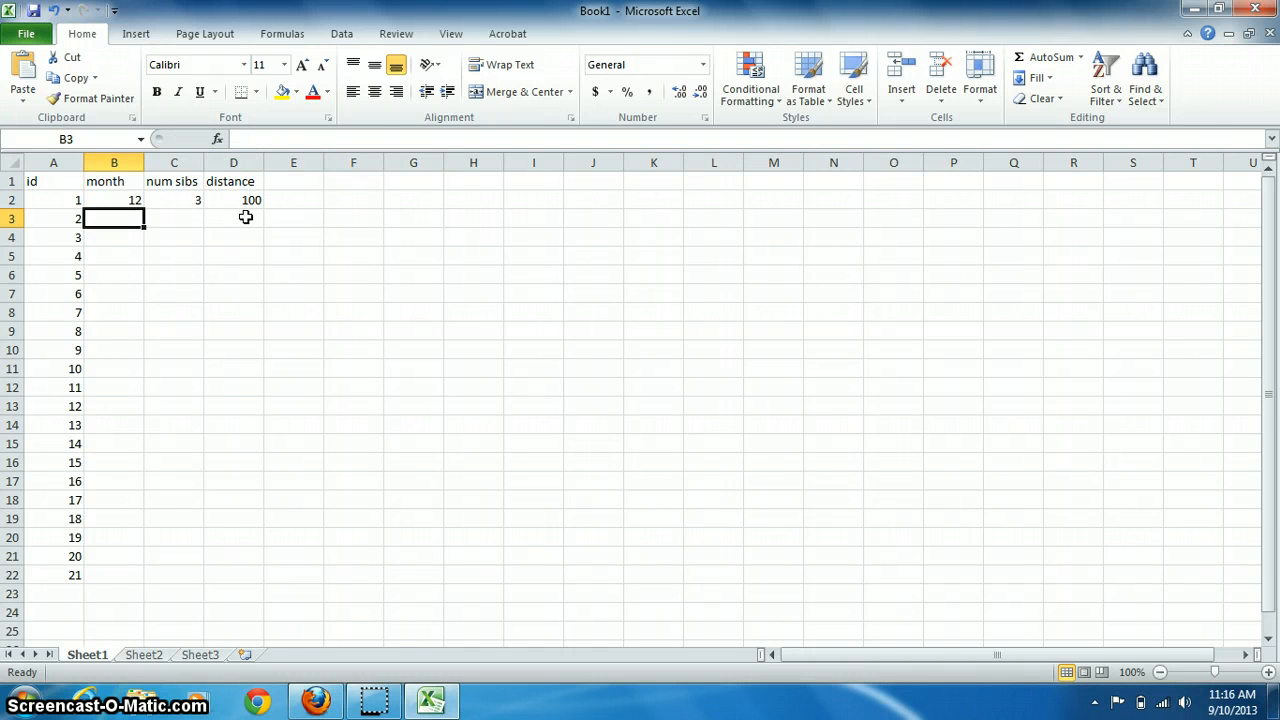
Fill in the row for id 2 with month 3, num sibs 2 and distance 130
type("3")
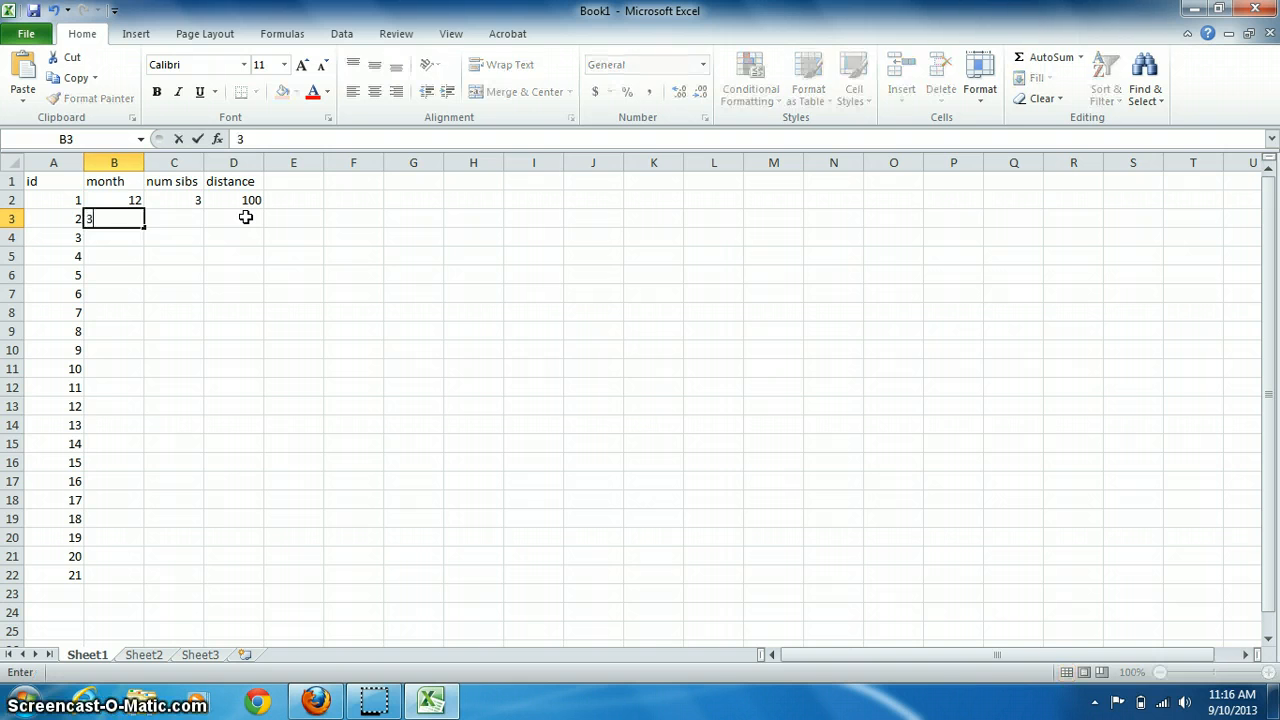
key("Tab")
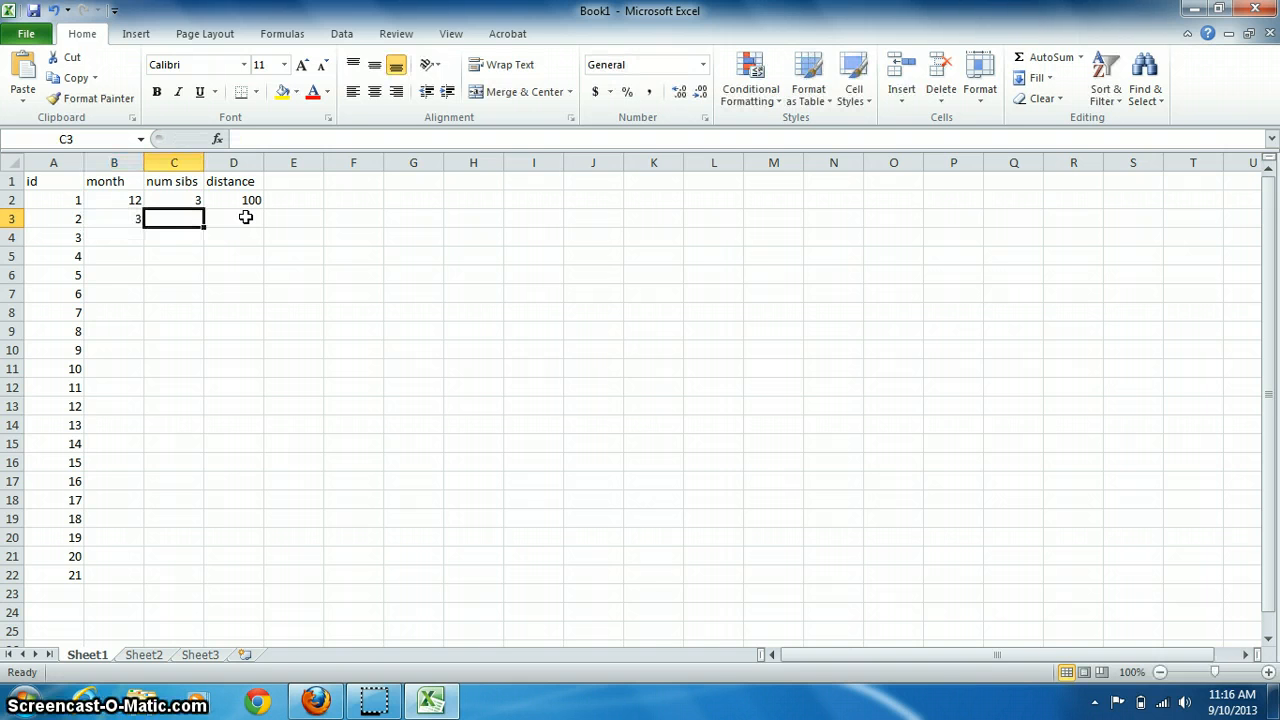
type("2")
key("Tab")
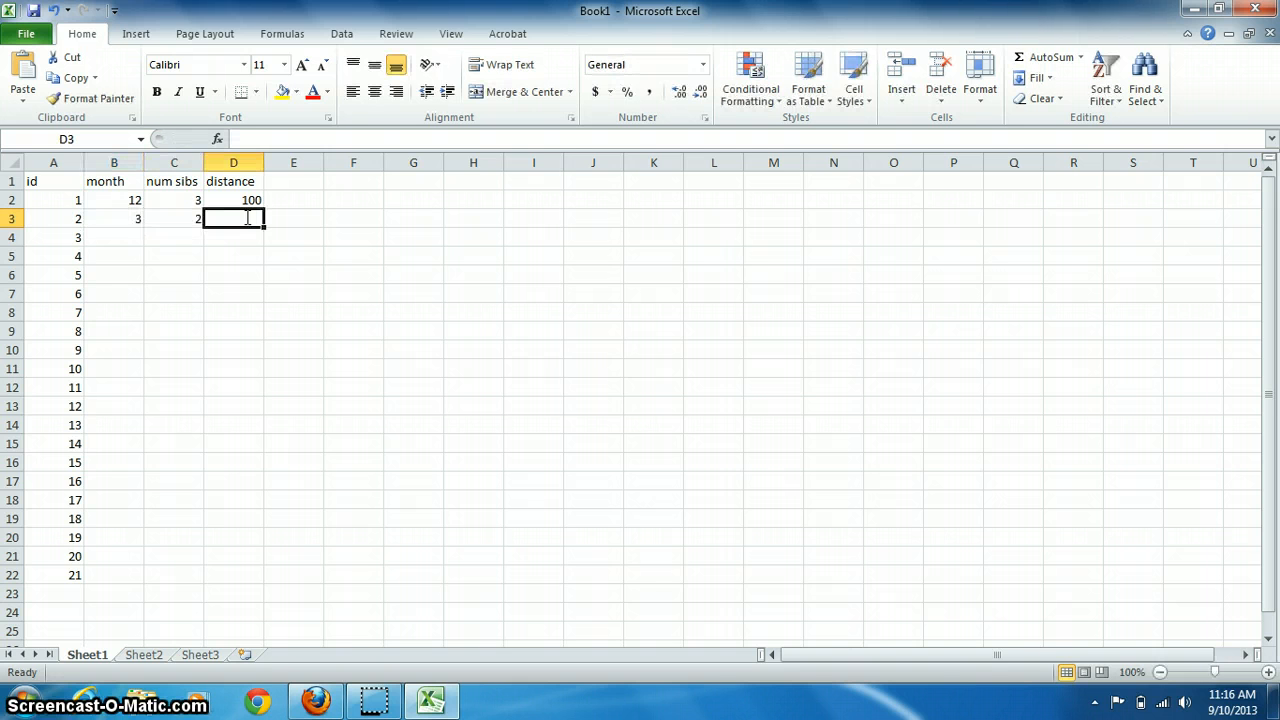
type("150")
key("Return")
Fill in the row for id 3 with month 3, num sibs 1 and distance 12
type("3")
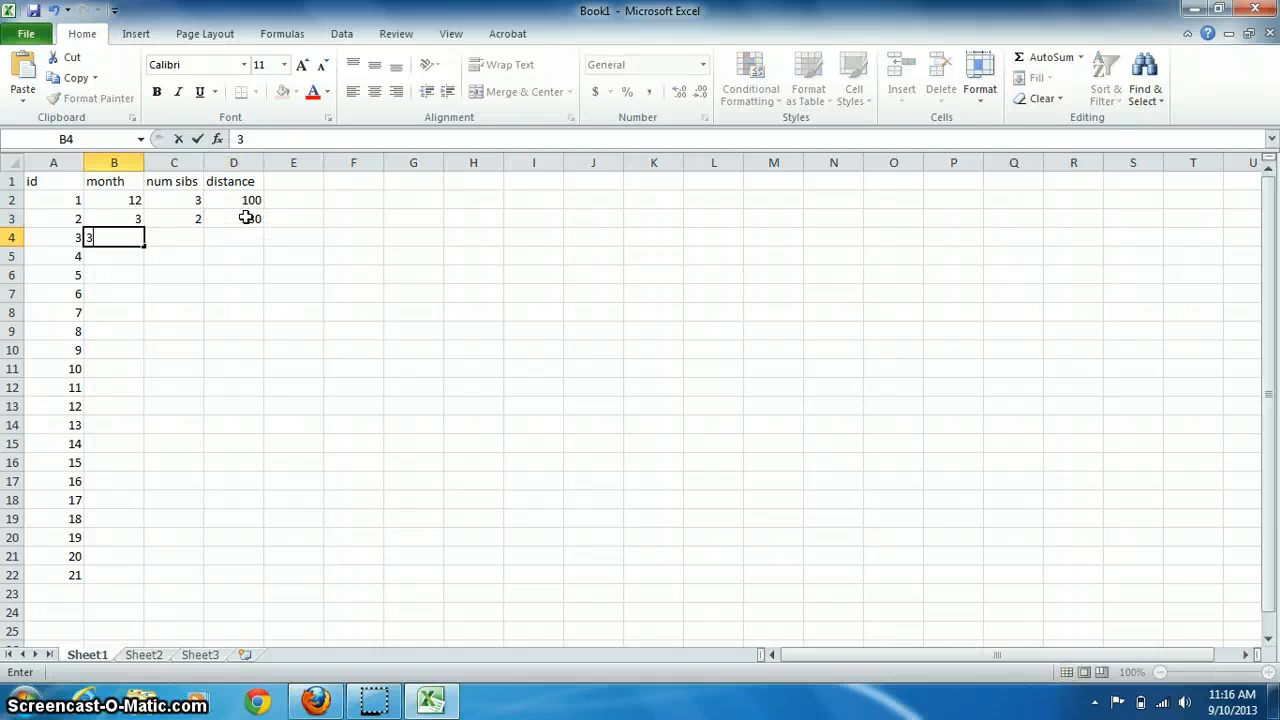
key("Tab")
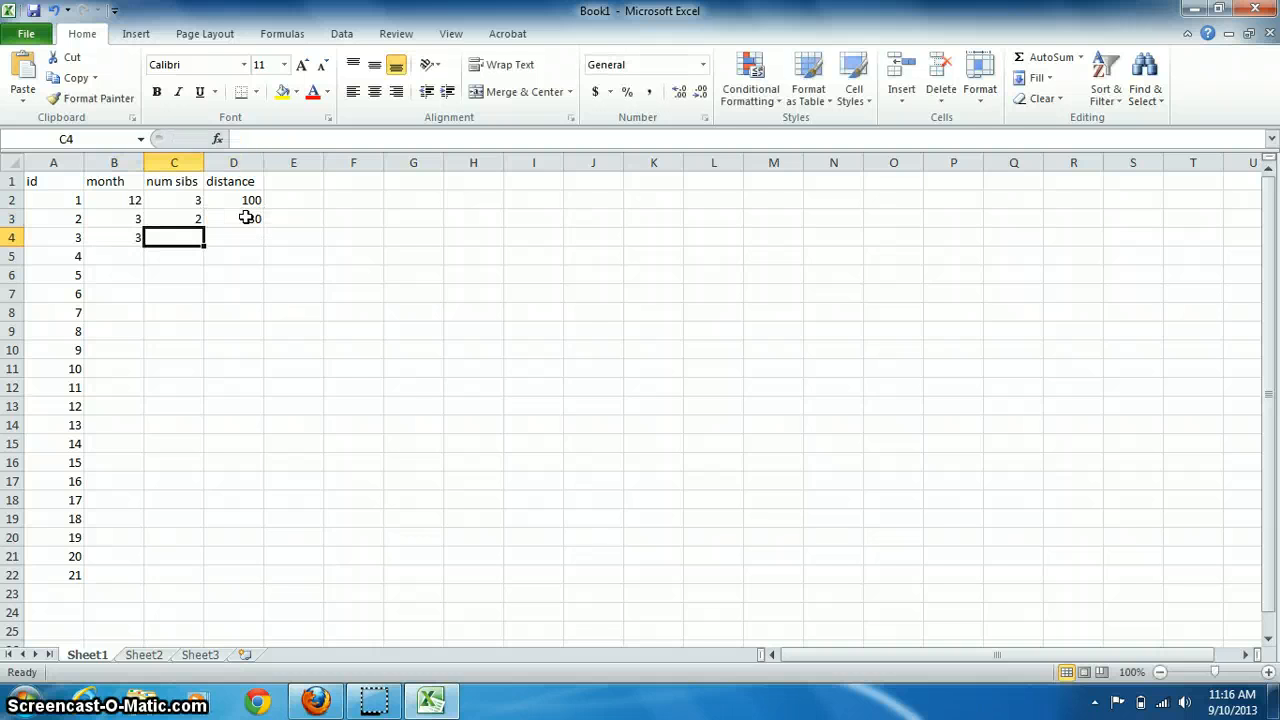
type("1")
key("Tab")
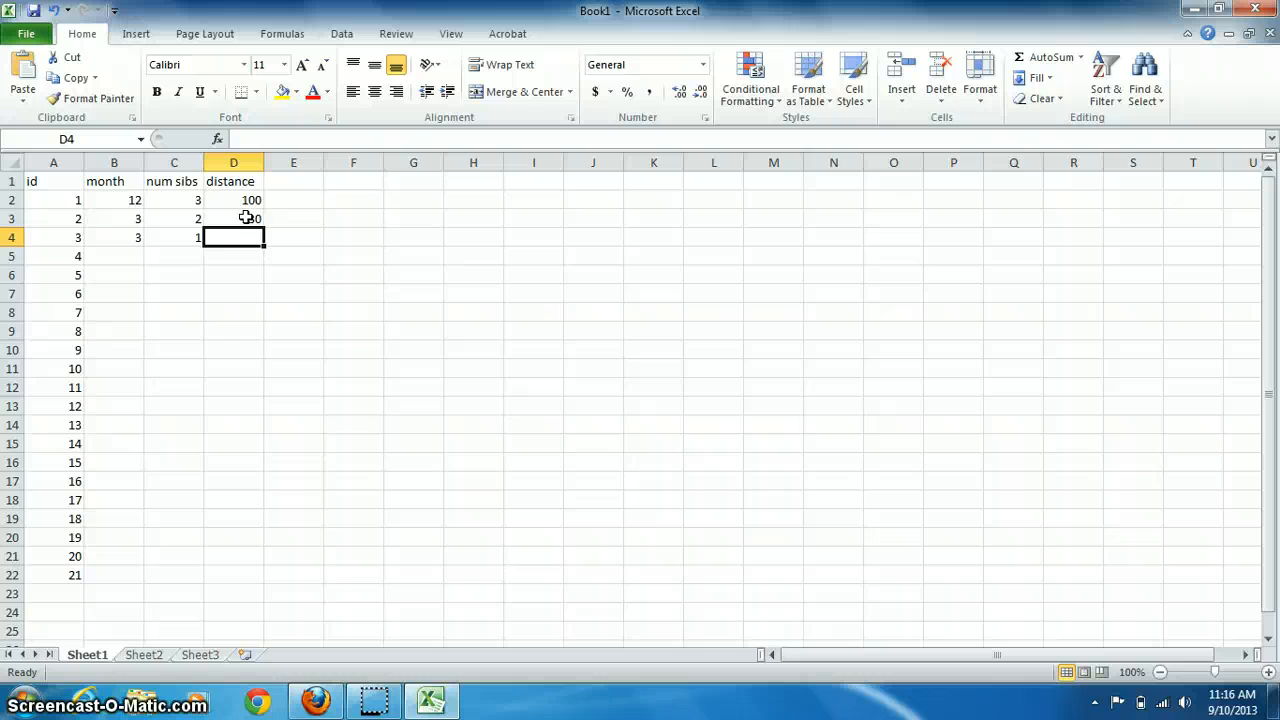
type("12")
key("Return")
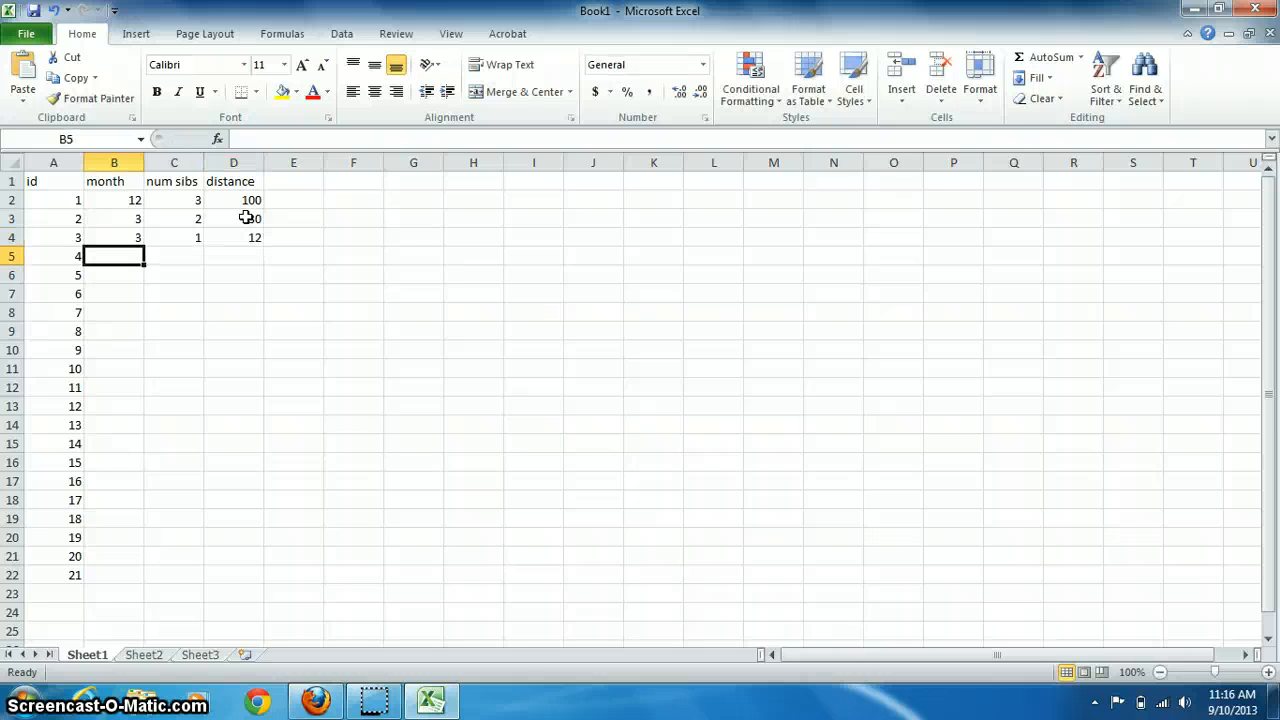
Fill in the row for id 4 with month 9, num sibs 3 and distance 300
type("9")
key("Tab")
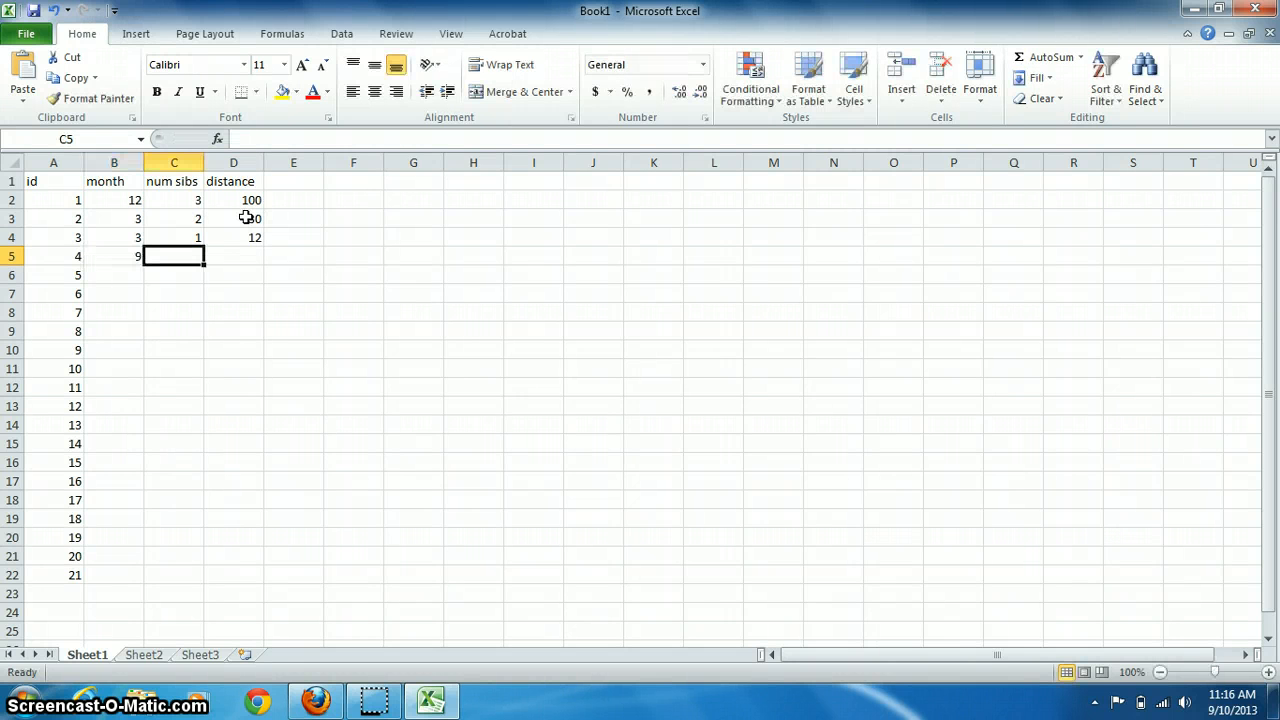
type("3")
key("Tab")
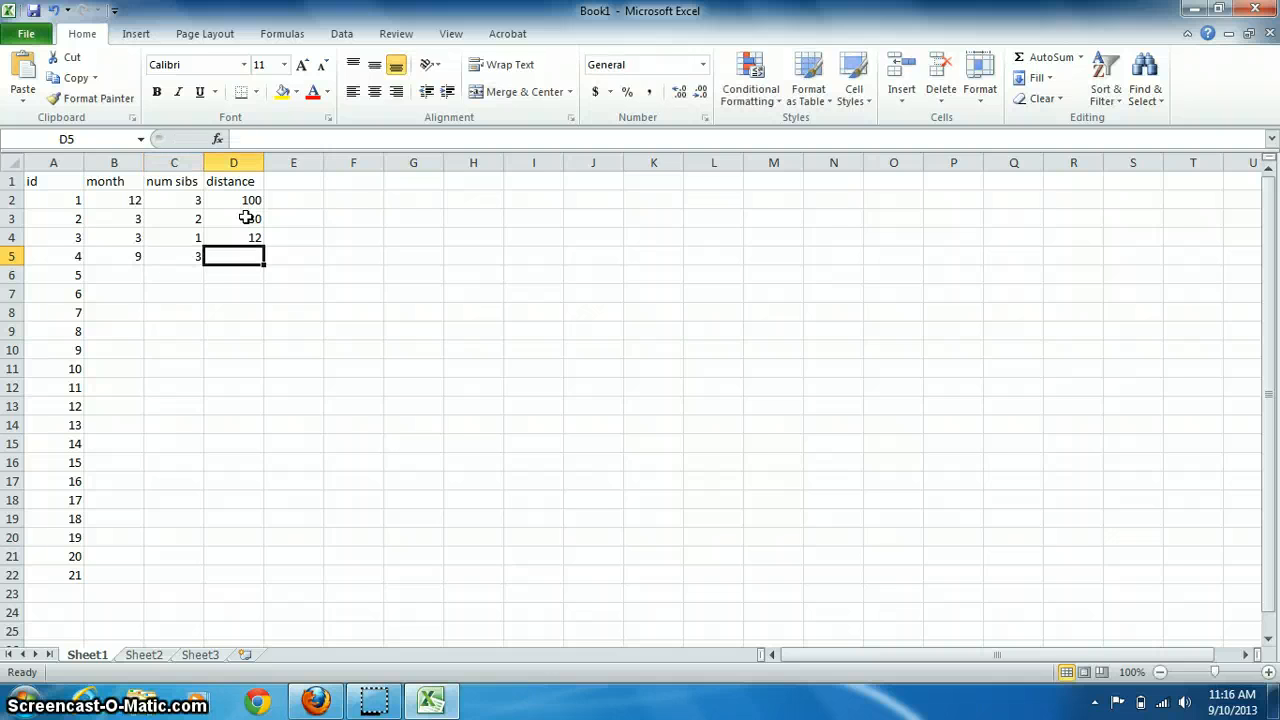
type("300")
key("Return")
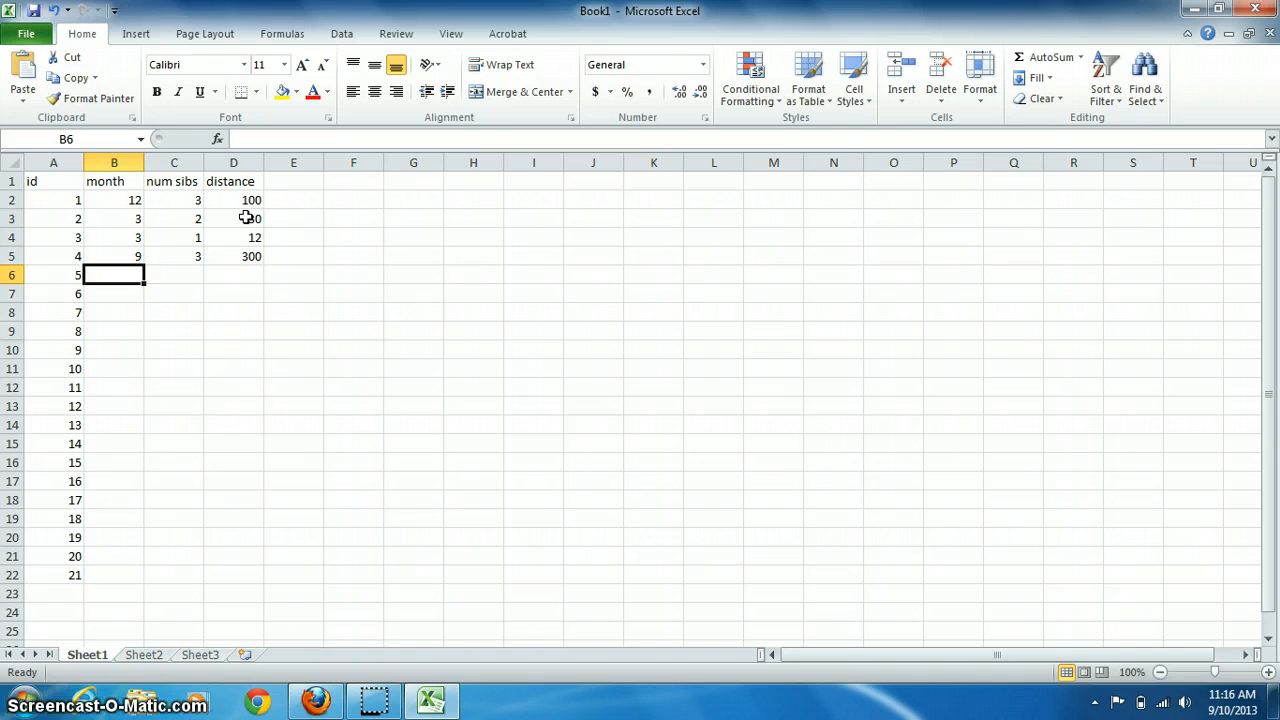
Fill in the row for id 5 with month 6, num sibs 6 and distance 38
type("6")
key("Tab")
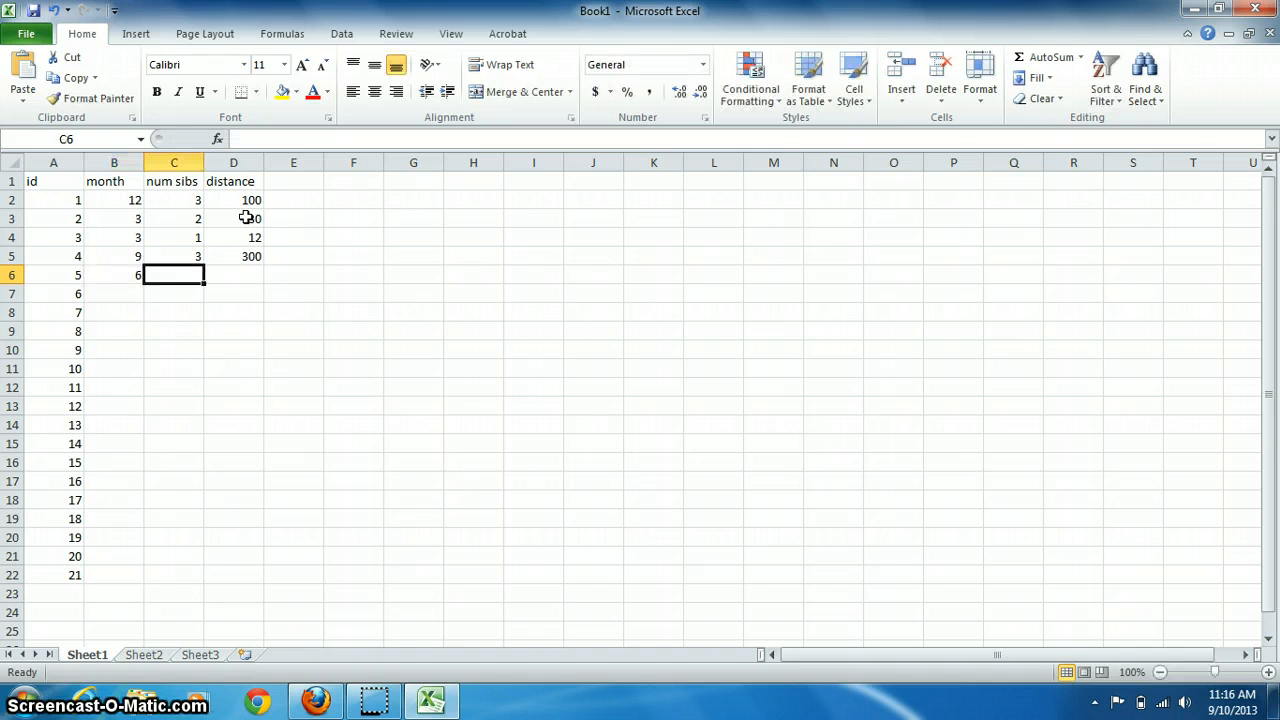
type("6")
key("Tab")
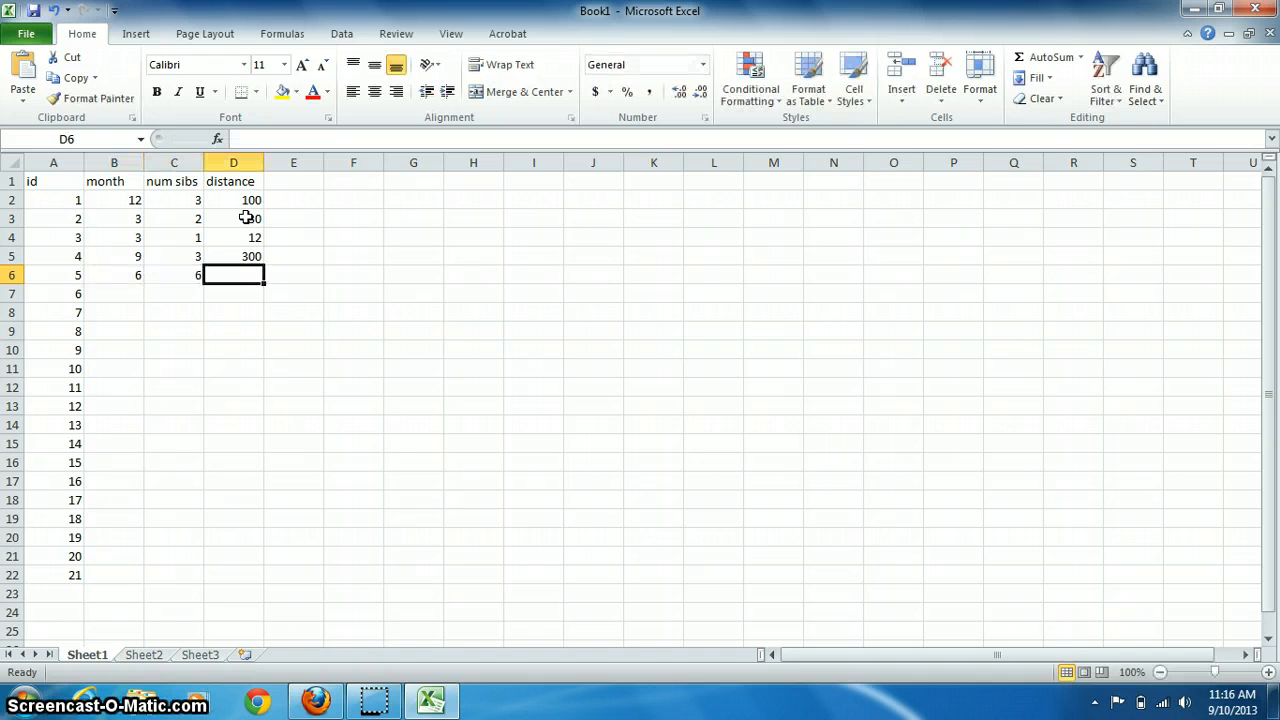
type("38")
key("Return")
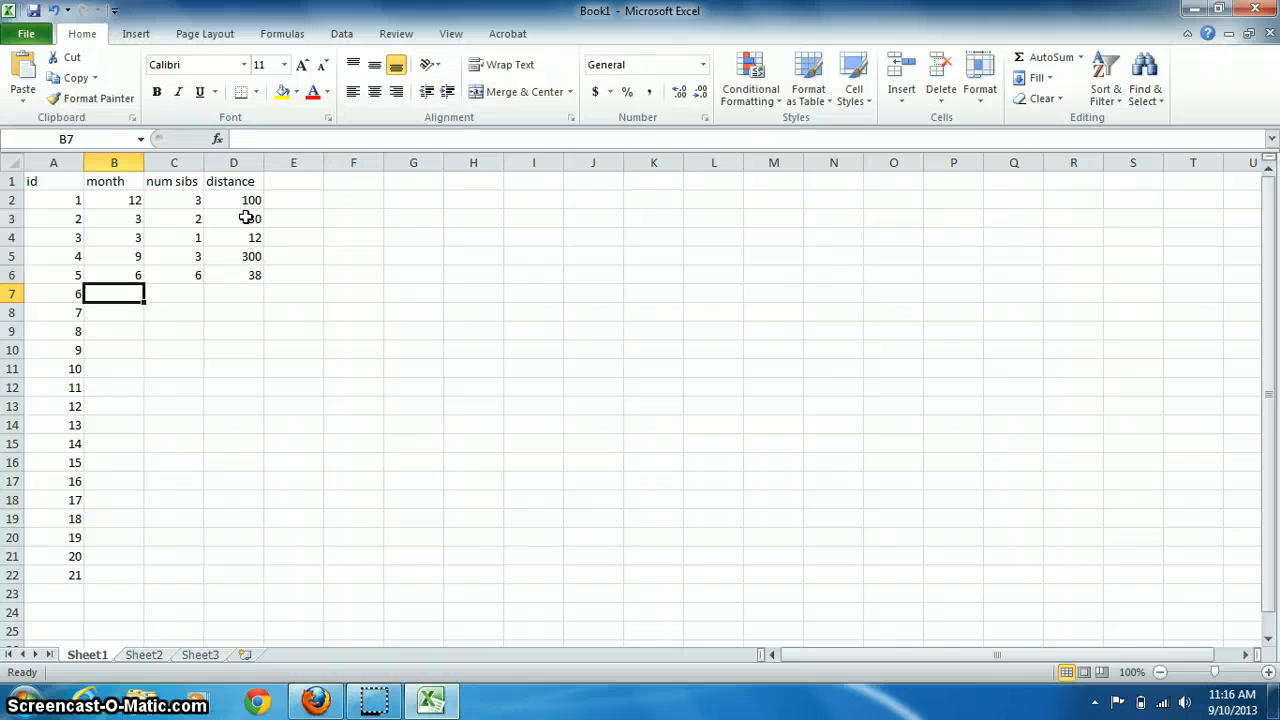
Move the active cell down and back up through the empty month cells, ending at B9
key("Down")
key("Down")
key("Down")
key("Down")
key("Down")
key("Down")
key("Down")
key("Down")
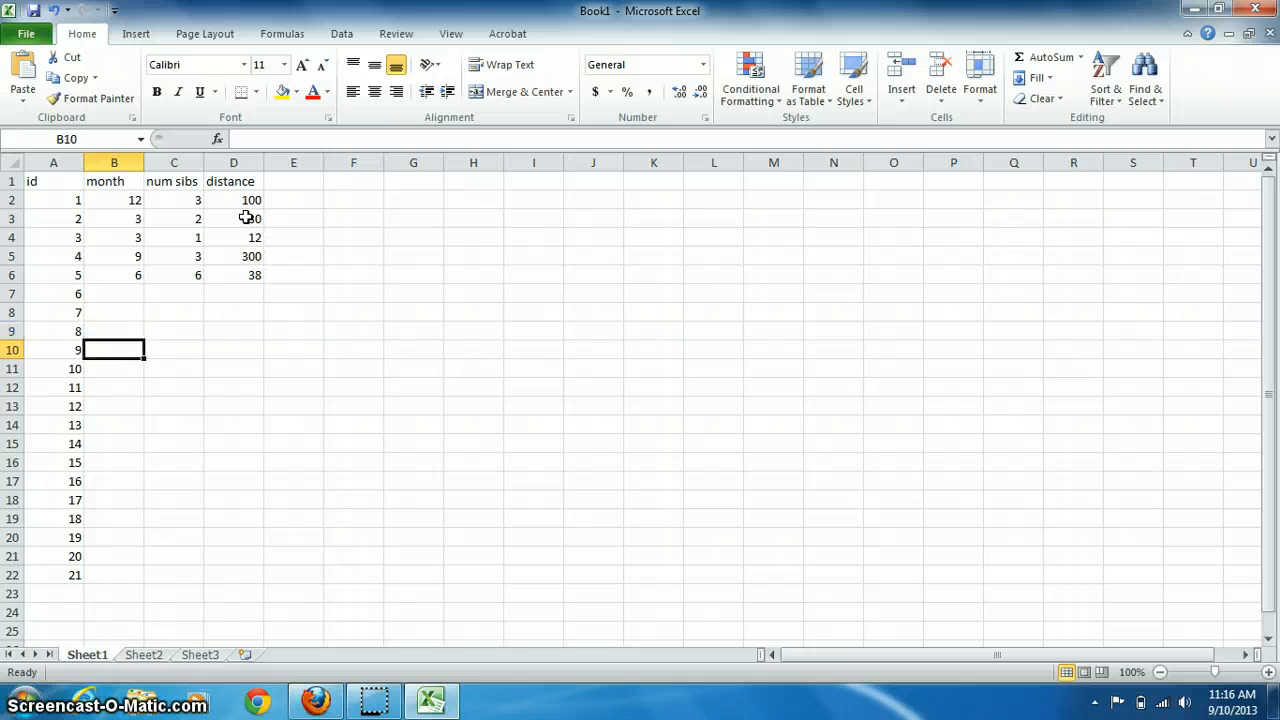
key("Up")
key("Up")
key("Up")
key("Up")
key("Up")
key("Up")
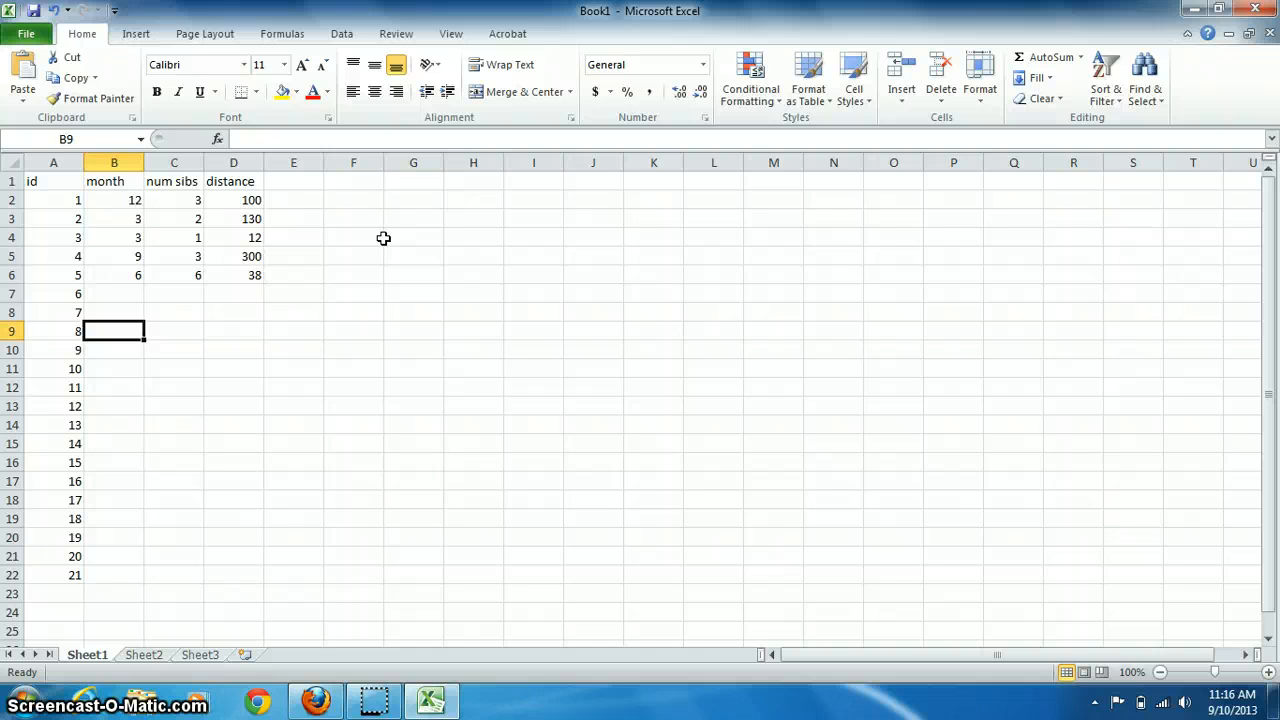
Move the active cell into the id column and step through the ids one cell at a time to A6
key("Left")
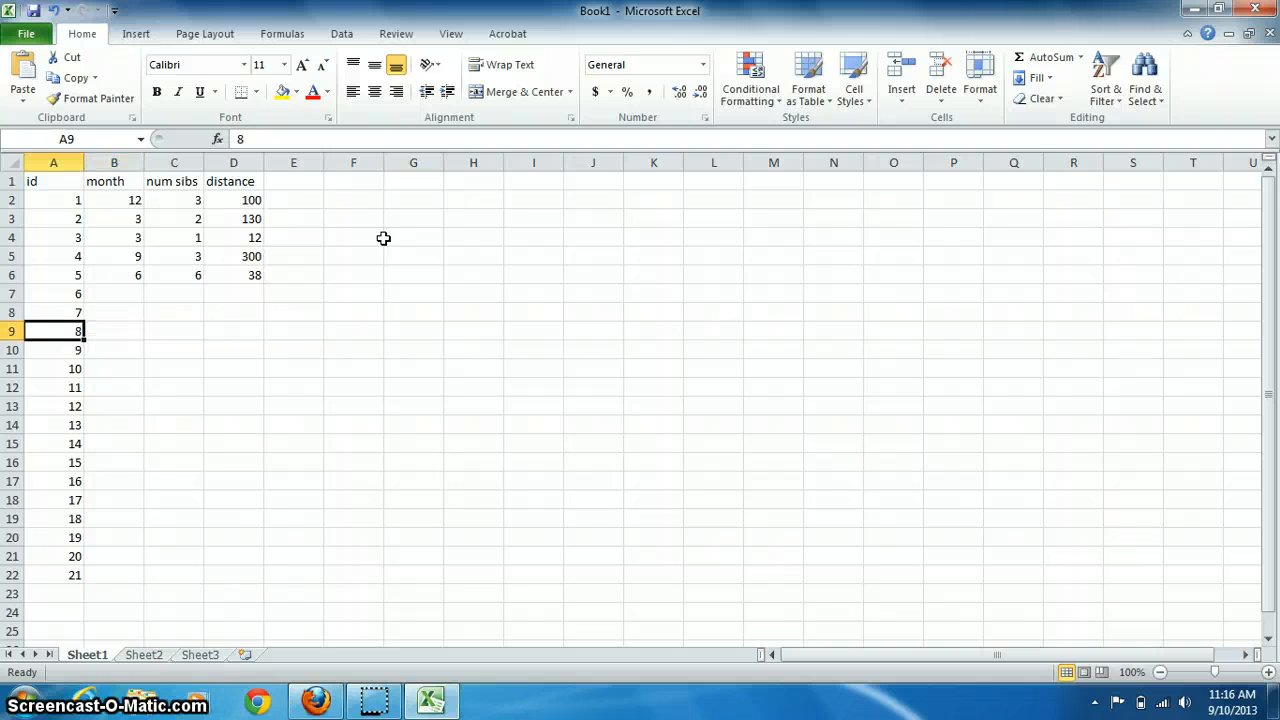
key("Up")
key("Up")
key("Up")
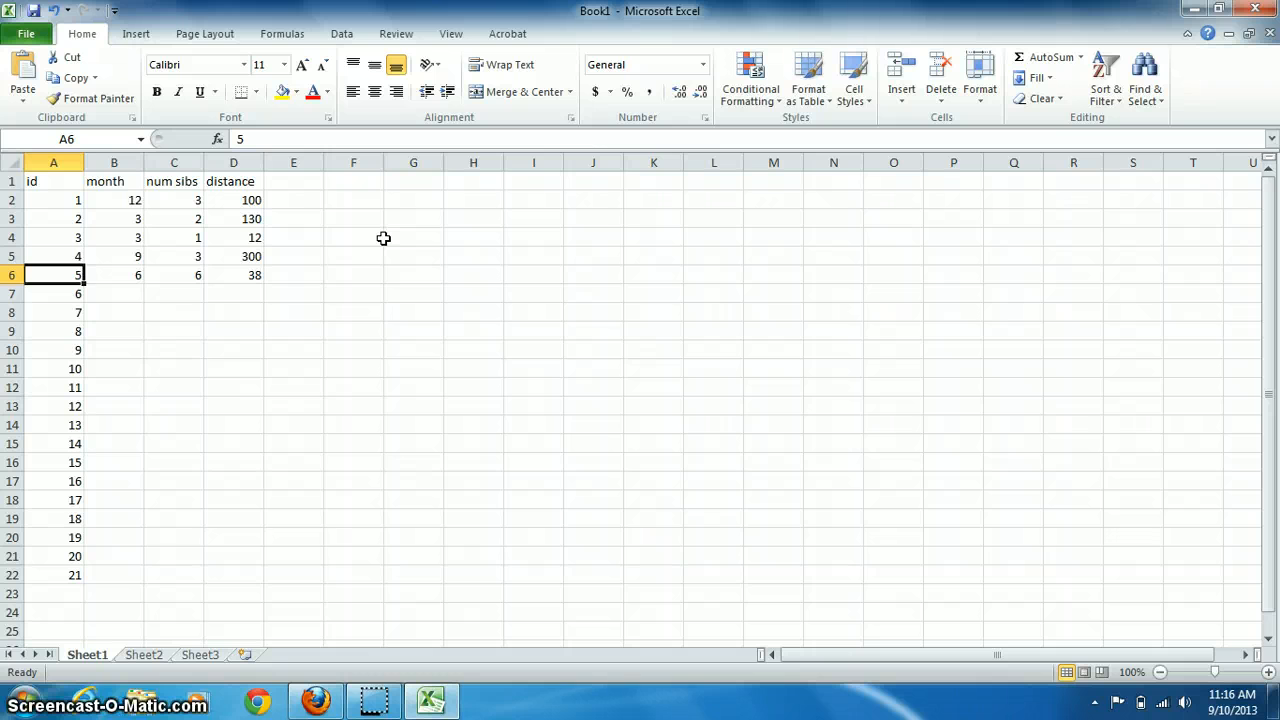
key("Down")
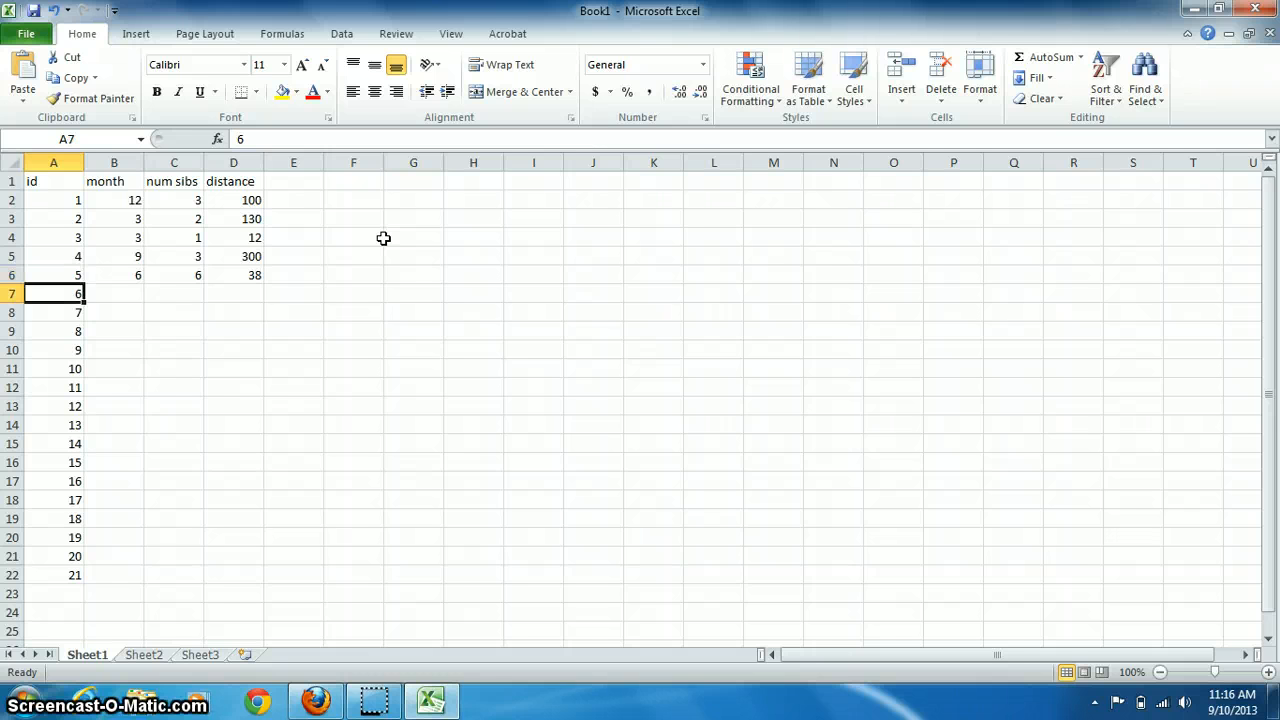
key("Up")
key("Up")
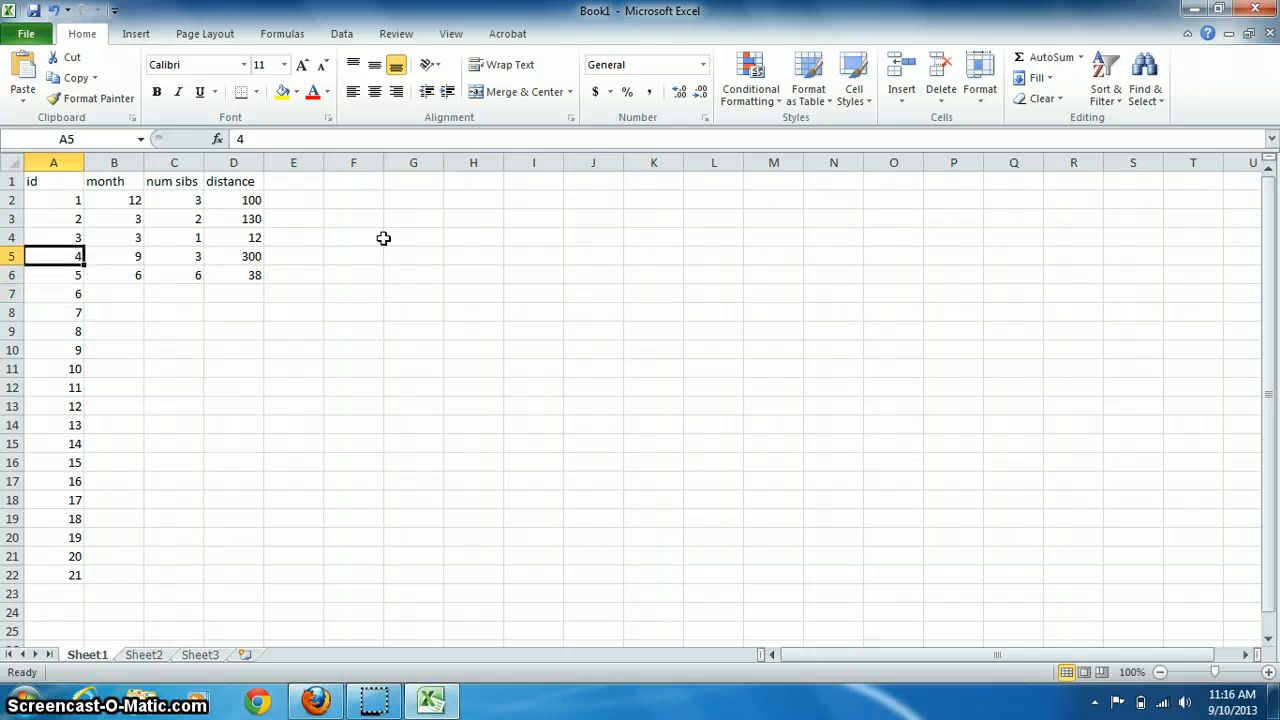
key("Down")
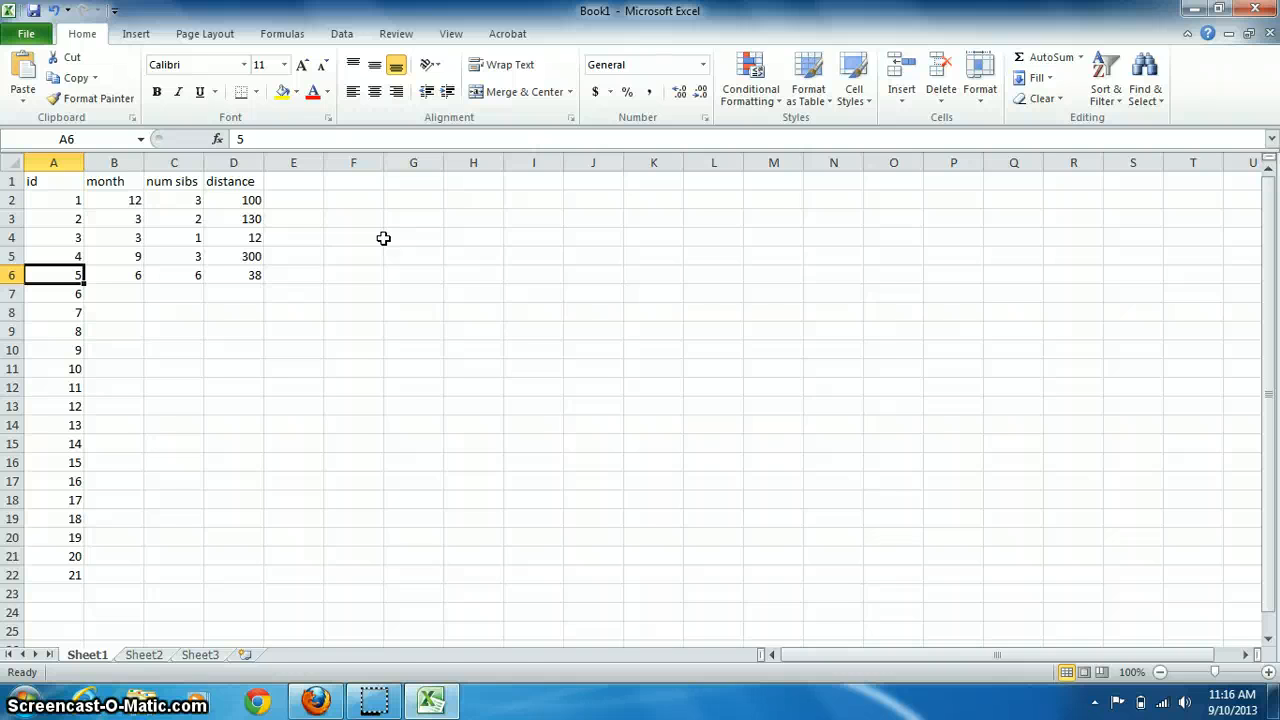
Jump to the last filled id cell, A22, and travel along row 22 to O22 and back
key("ctrl+Down")
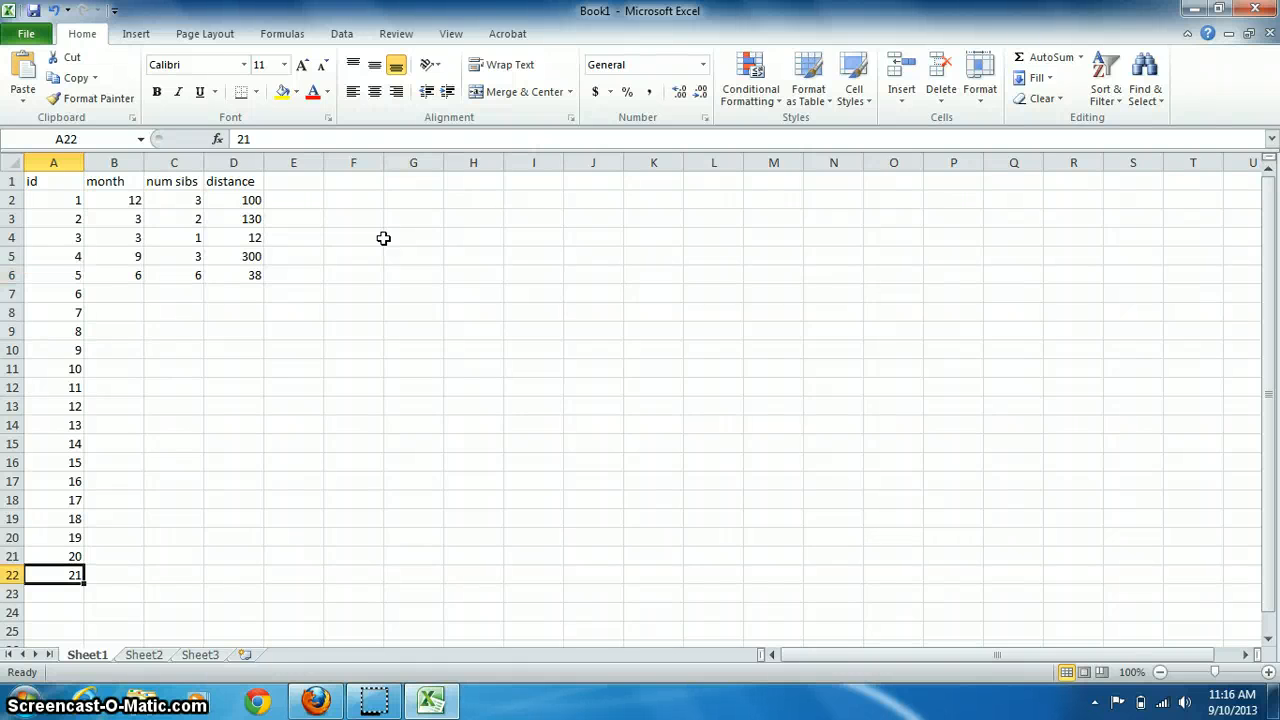
key("Right")
key("Right")
key("Right")
key("Right")
key("Right")
key("Right")
key("Right")
key("Right")
key("Right")
key("Right")
key("Right")
key("Right")
key("Right")
key("Right")
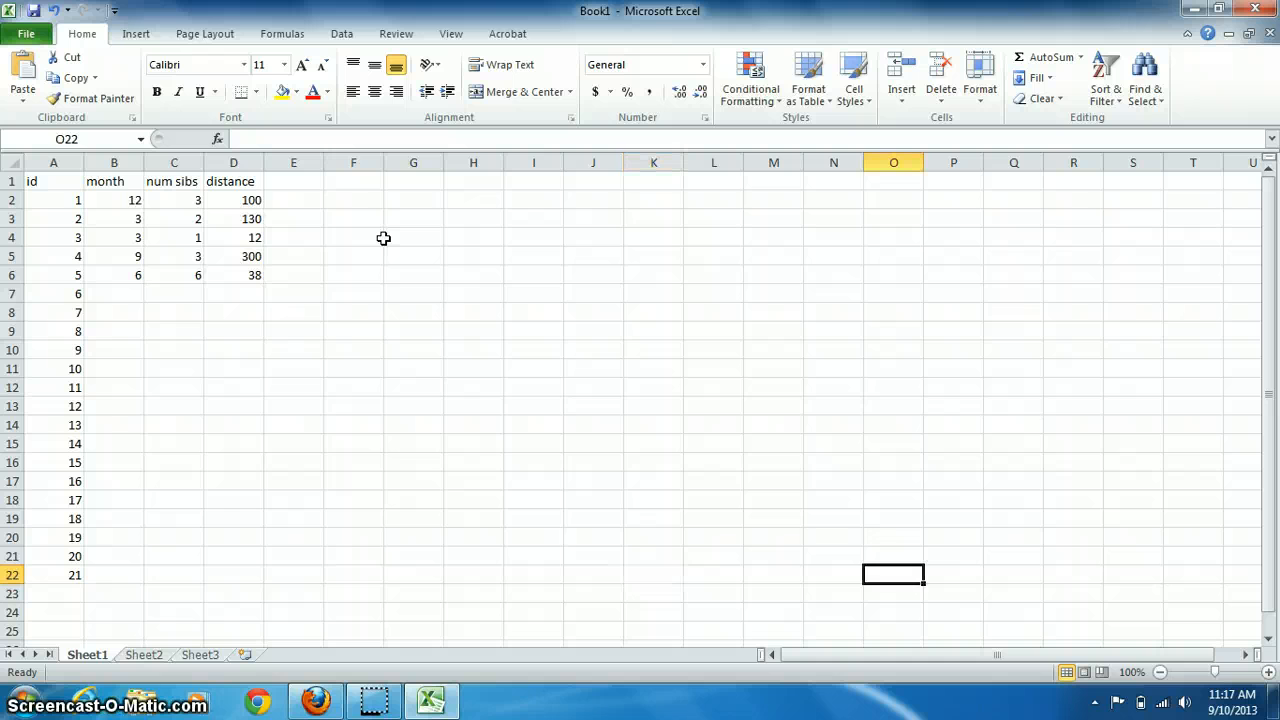
key("ctrl+Left")
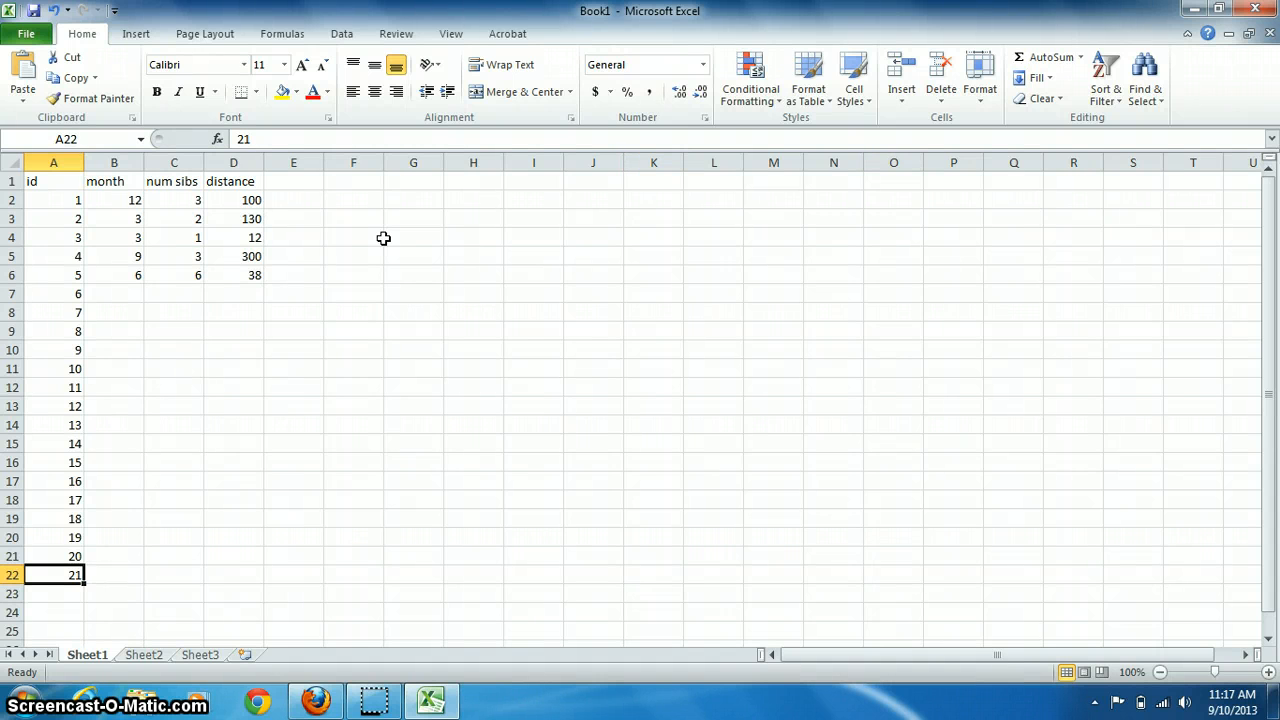
Go up to A19 and jump to the sheet's last column in row 19 and back
key("Up")
key("Up")
key("Up")
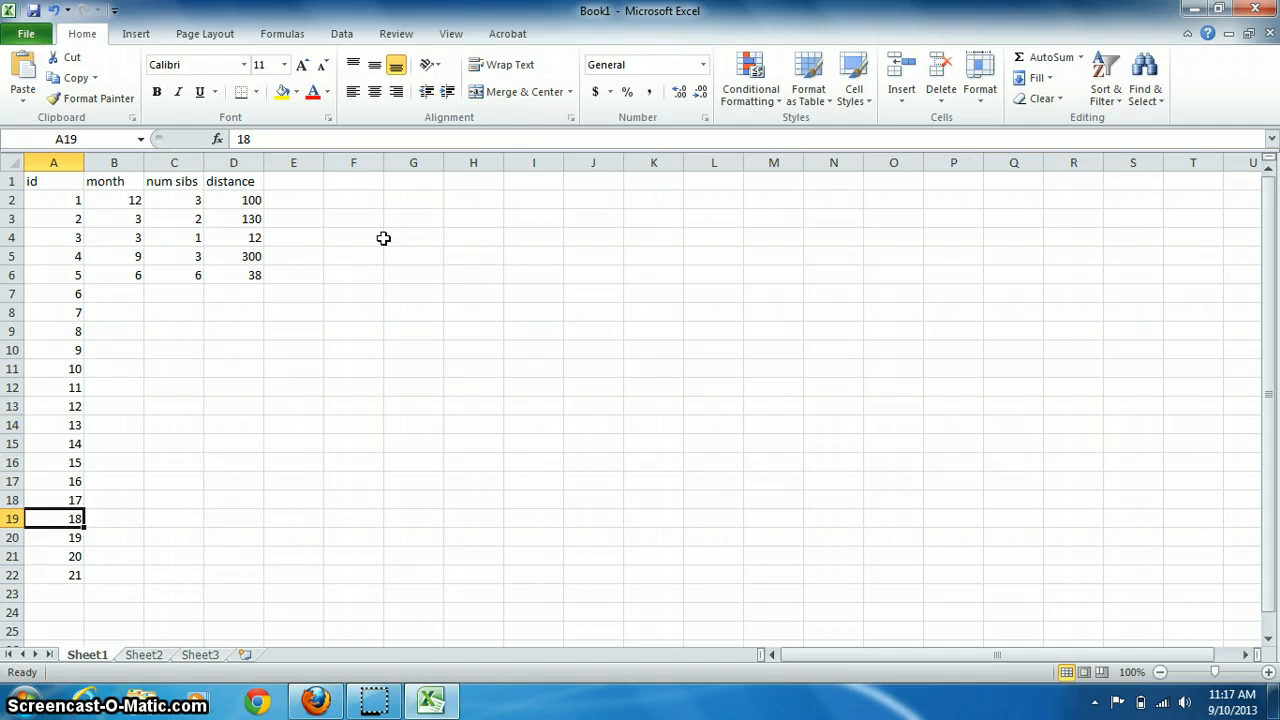
key("ctrl+Right")
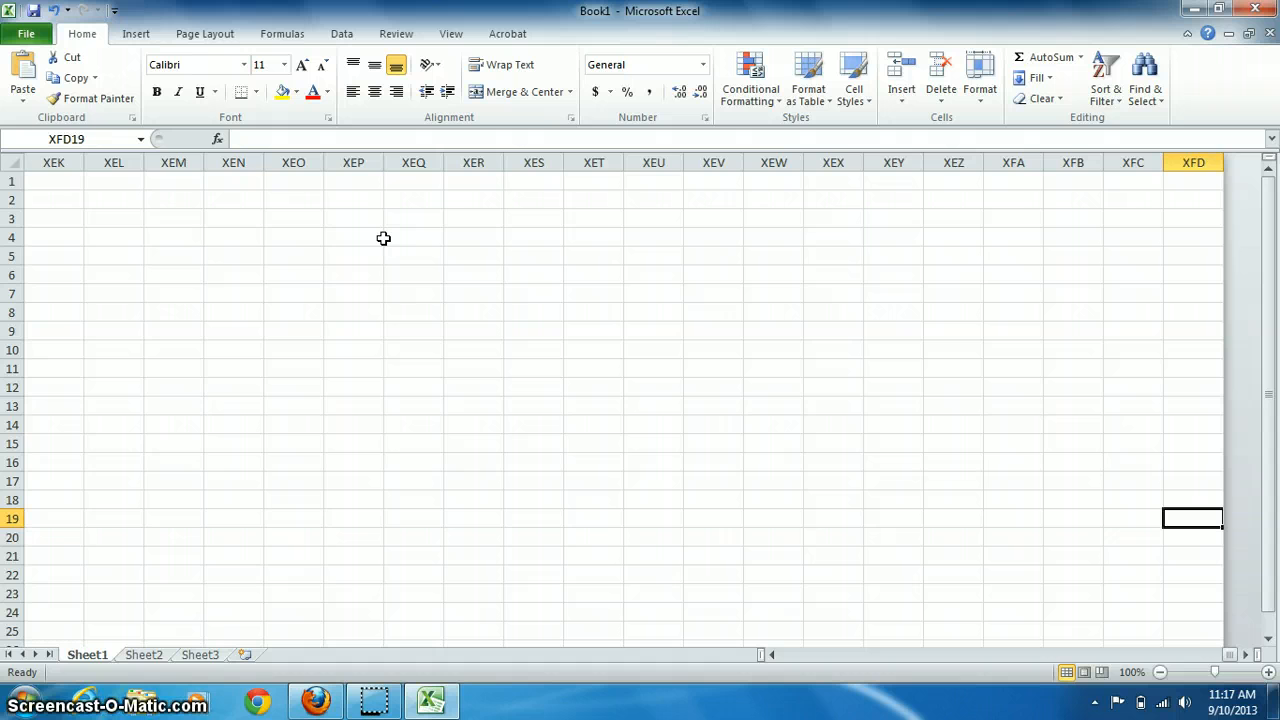
key("ctrl+Left")
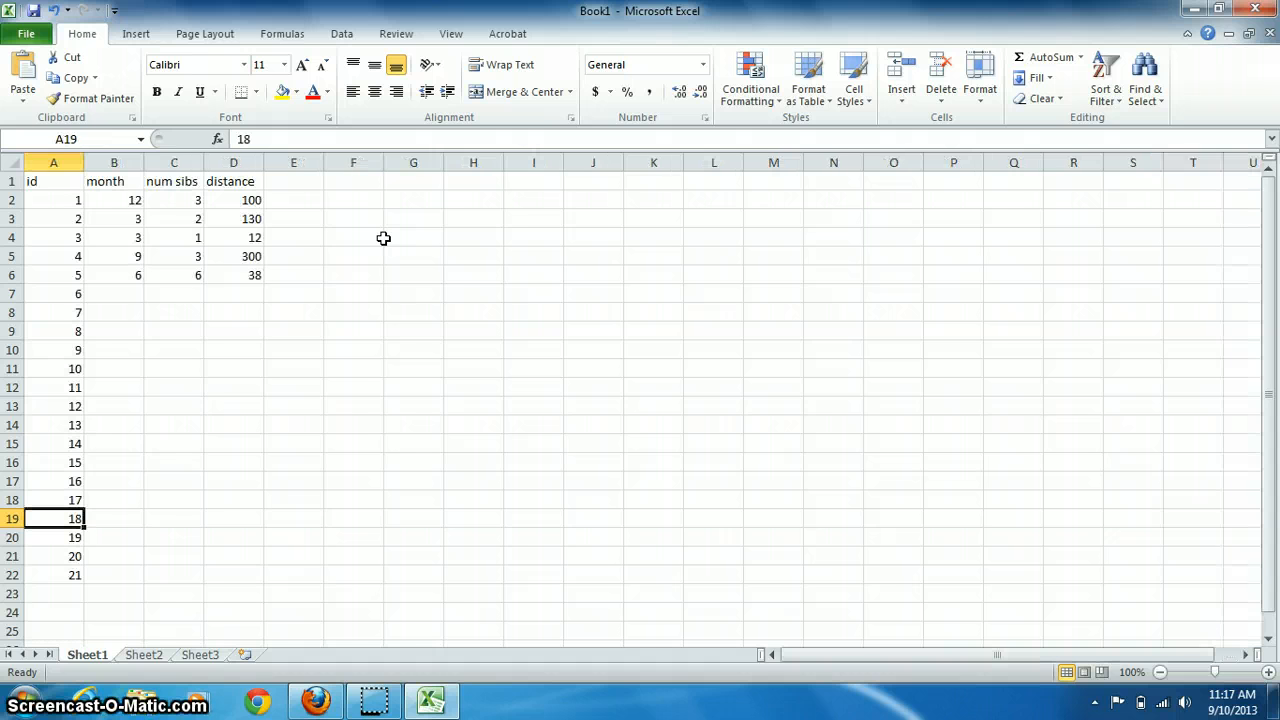
Move up the id column to row 3 and jump to that row's last filled cell, D3
key("Up")
key("Up")
key("Up")
key("Up")
key("Up")
key("Up")
key("Up")
key("Up")
key("Up")
key("Up")
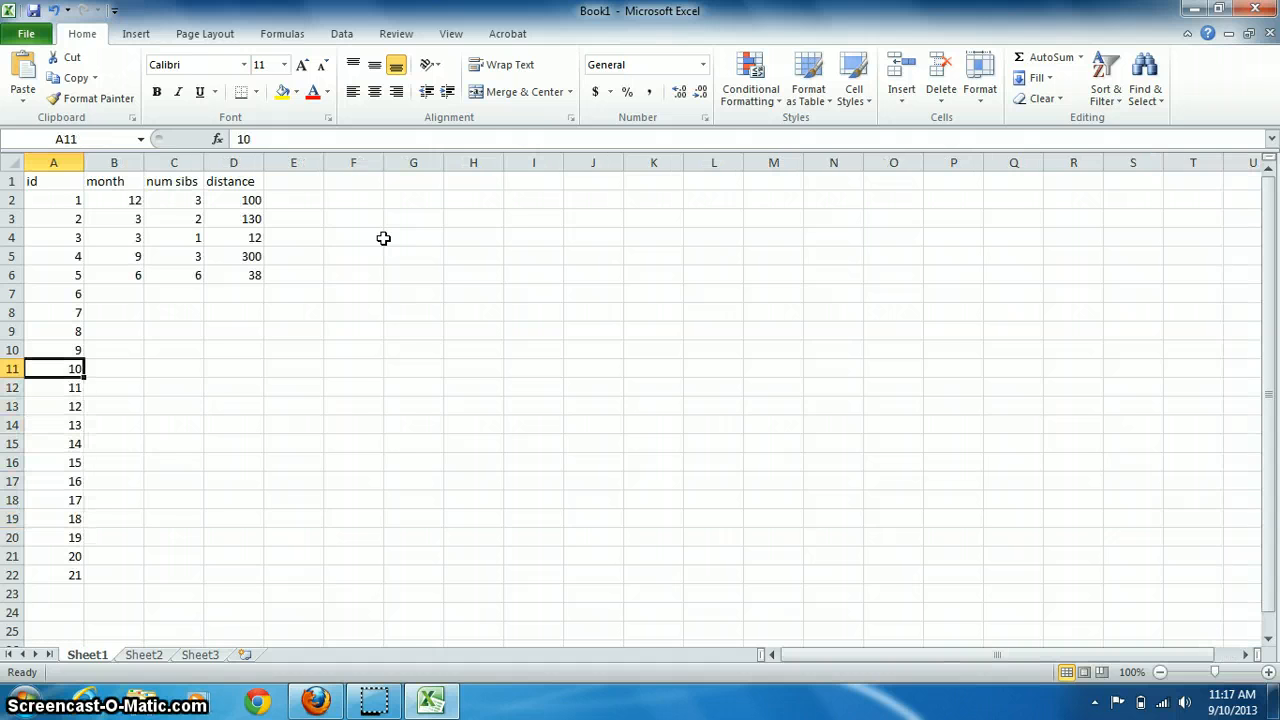
key("Up")
key("Up")
key("Up")
key("Up")
key("Up")
key("Up")
key("ctrl+Right")
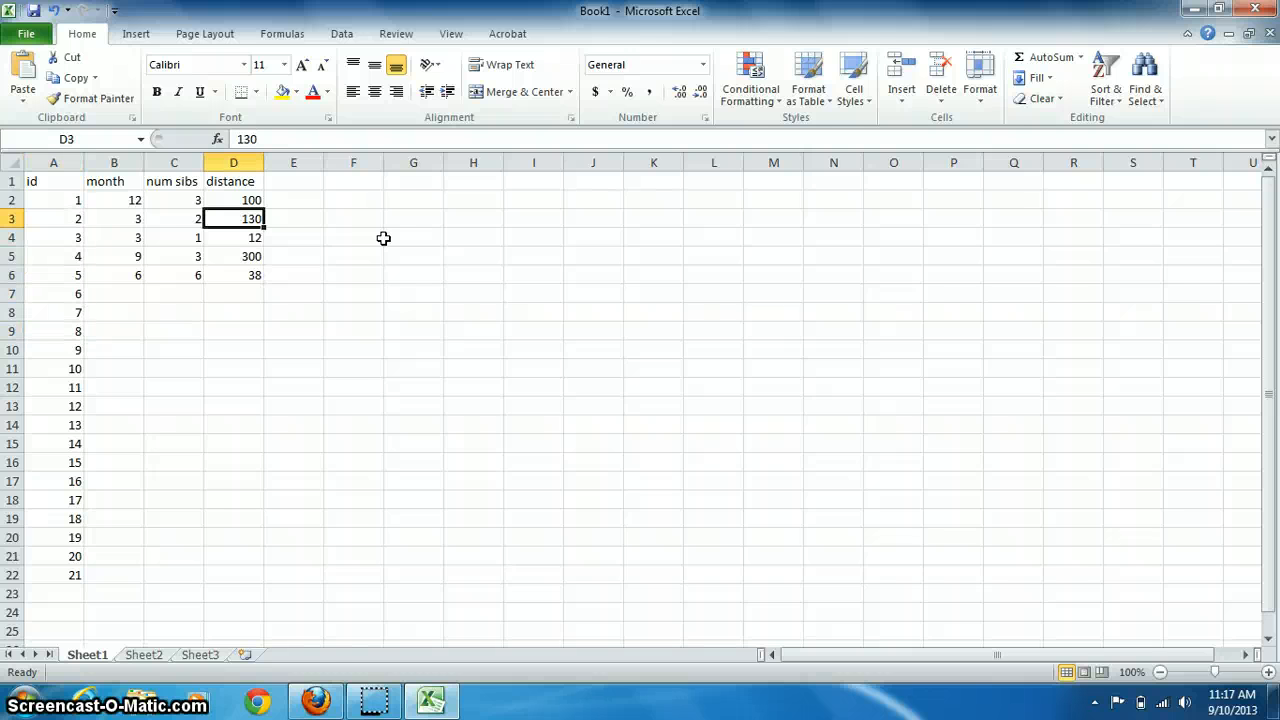
Jump between the ends of the id column and across the headings to D1
key("ctrl+Left")
key("ctrl+Up")
key("ctrl+Down")
key("ctrl+Up")
key("ctrl+Right")
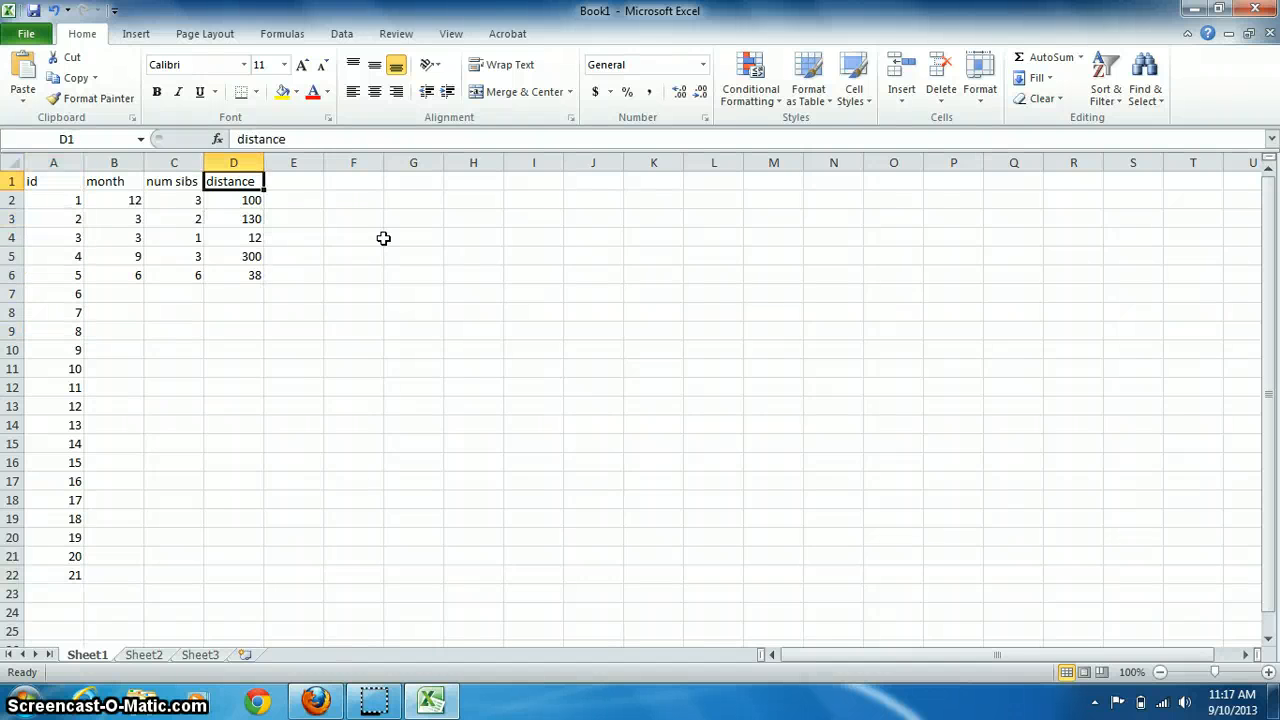
Jump to the last filled distance cell, D6, and move back up to D2
key("ctrl+Down")
key("Up")
key("Down")
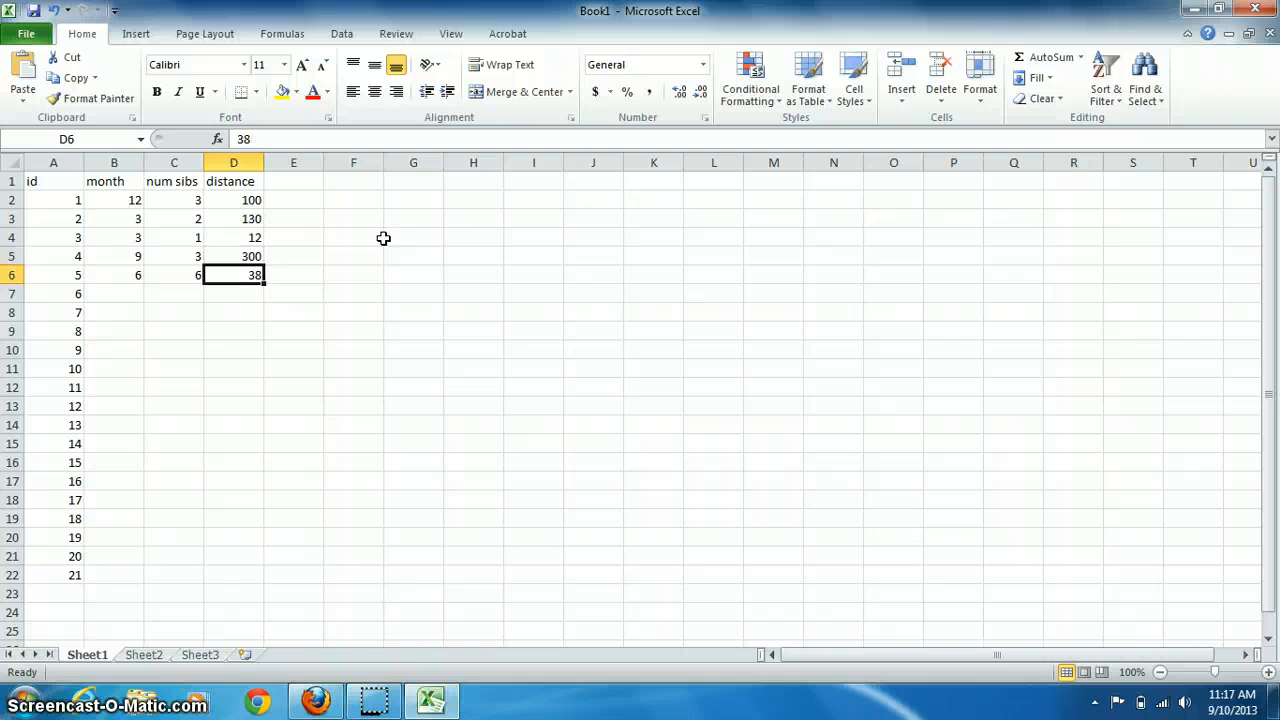
key("Up")
key("Up")
key("Up")
key("Up")
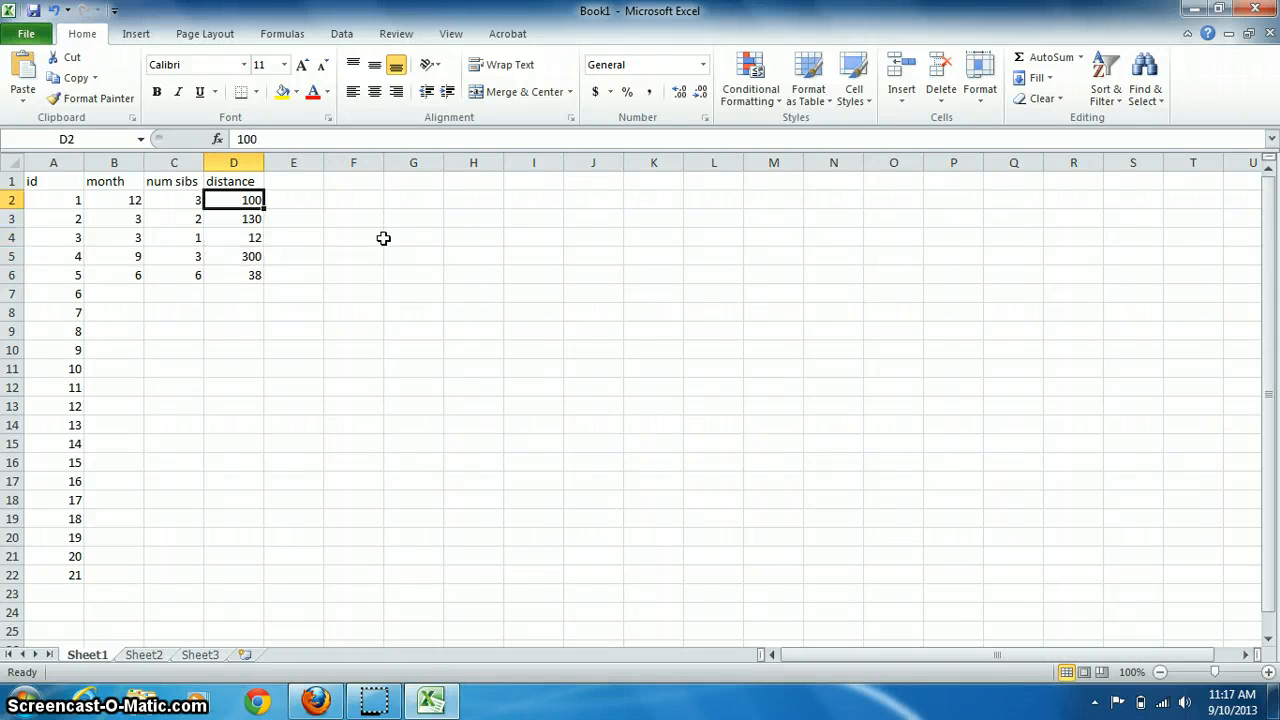
Extend the selection from D2 to cover the filled data rows in A2:D6
key("shift+Left")
key("shift+Left")
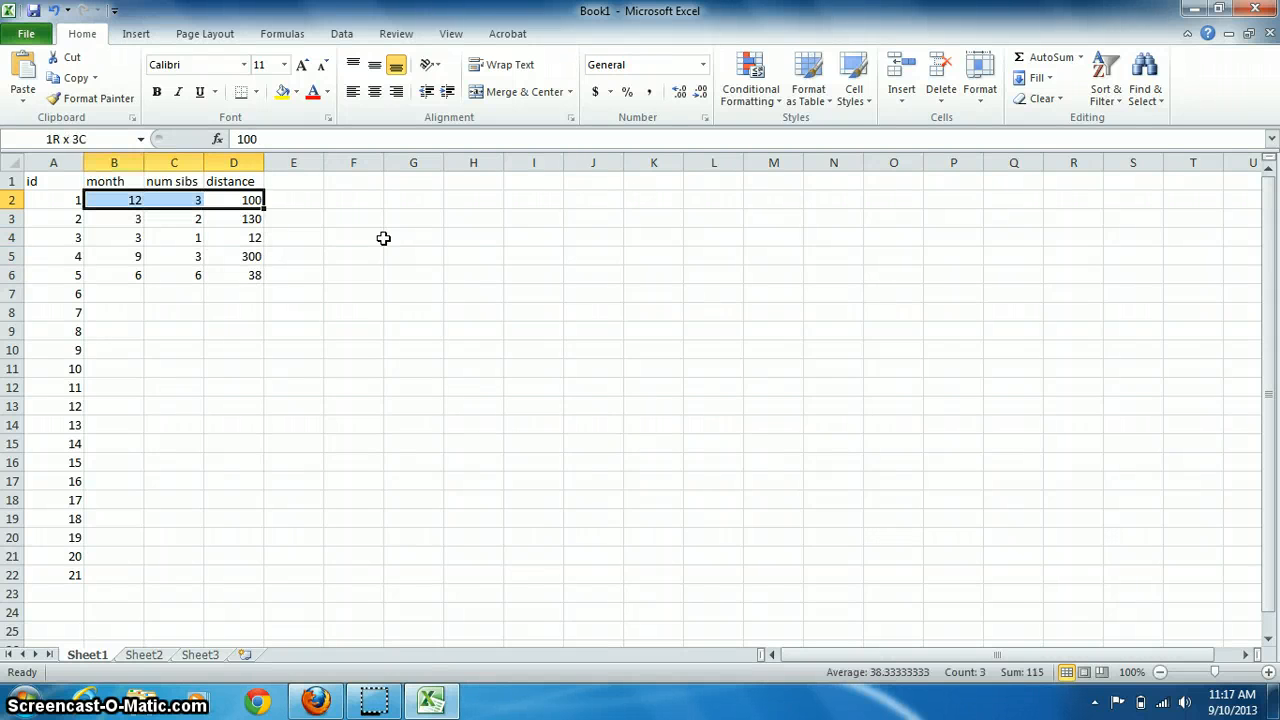
key("shift+Down")
key("shift+Left")
key("shift+Down")
key("shift+Down")
key("shift+Down")
key("shift+Down")
key("shift+Down")
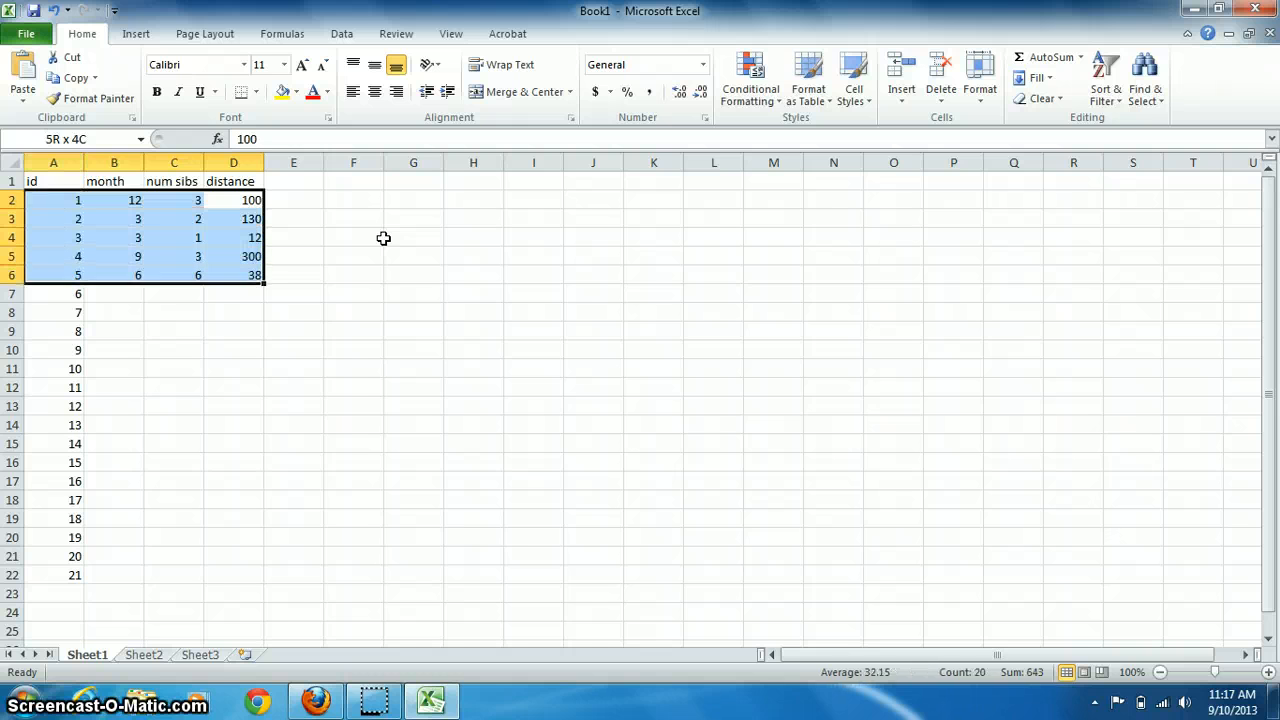
Extend the selection down the id rows to row 21 and shrink it back to C2:D5
key("shift+Down")
key("shift+Down")
key("shift+Down")
key("shift+Down")
key("shift+Down")
key("shift+Down")
key("shift+Down")
key("shift+Down")
key("shift+Down")
key("shift+Down")
key("shift+Down")
key("shift+Down")
key("shift+Down")
key("shift+Down")
key("shift+Down")
key("shift+Up")
key("shift+Up")
key("shift+Up")
key("shift+Up")
key("shift+Up")
key("shift+Up")
key("shift+Up")
key("shift+Up")
key("shift+Up")
key("shift+Up")
key("shift+Up")
key("shift+Up")
key("shift+Up")
key("shift+Up")
key("shift+Up")
key("shift+Up")
key("shift+Up")
key("shift+Up")
key("shift+Up")
key("shift+Up")
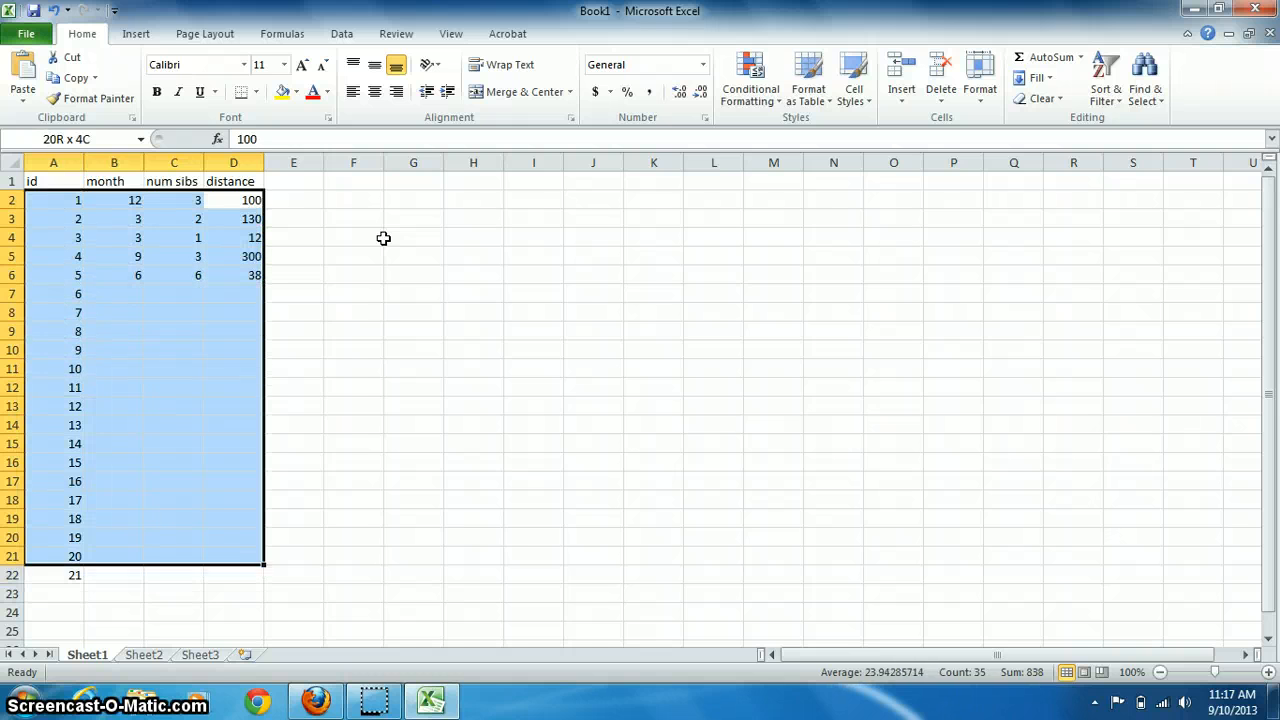
key("shift+Down")
key("shift+Down")
key("shift+Right")
key("shift+Right")
key("shift+Down")
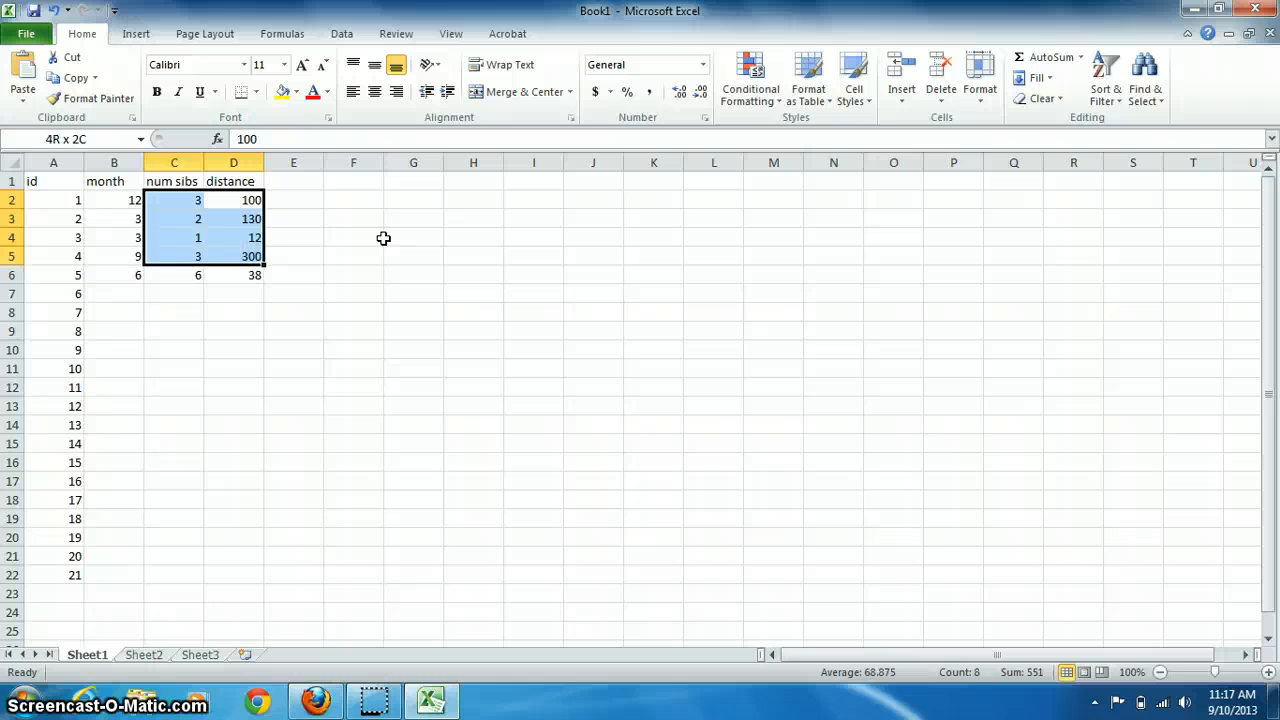
Return to D2 and extend the selection over the filled data rows A2:D6
key("shift+Right")
key("Up")
key("Down")
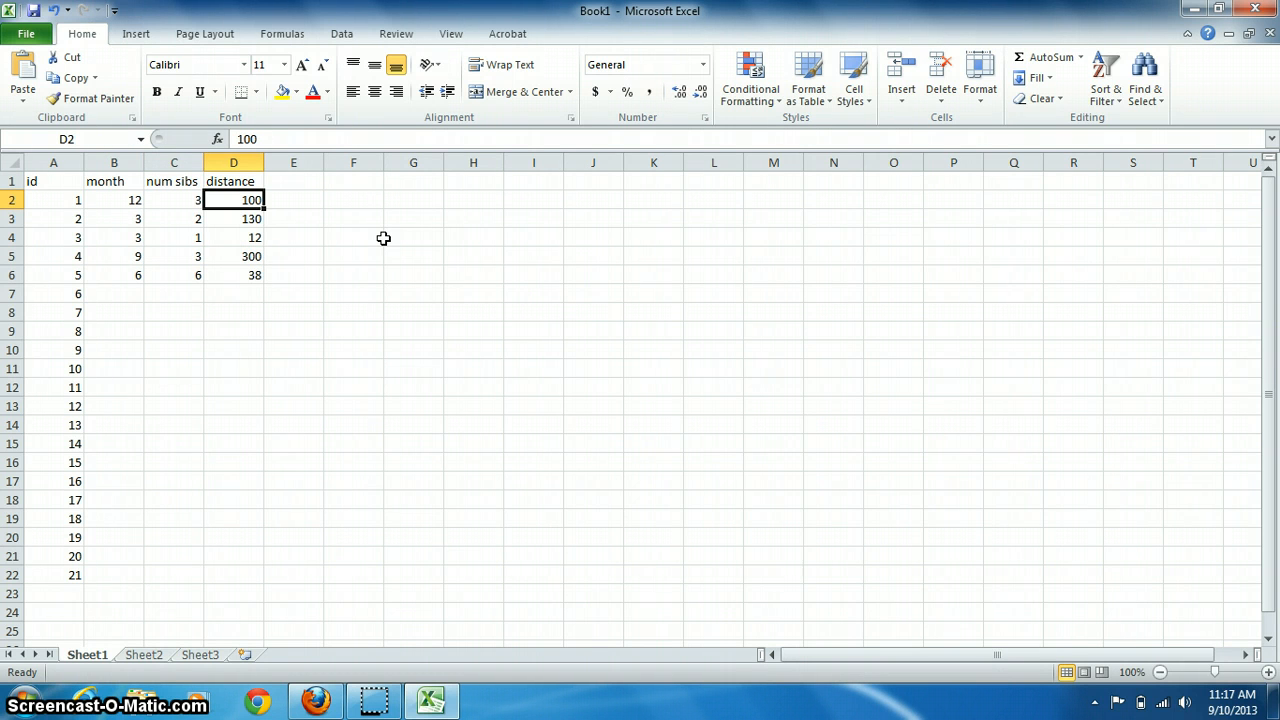
key("shift+Down")
key("shift+Down")
key("shift+Down")
key("shift+Down")
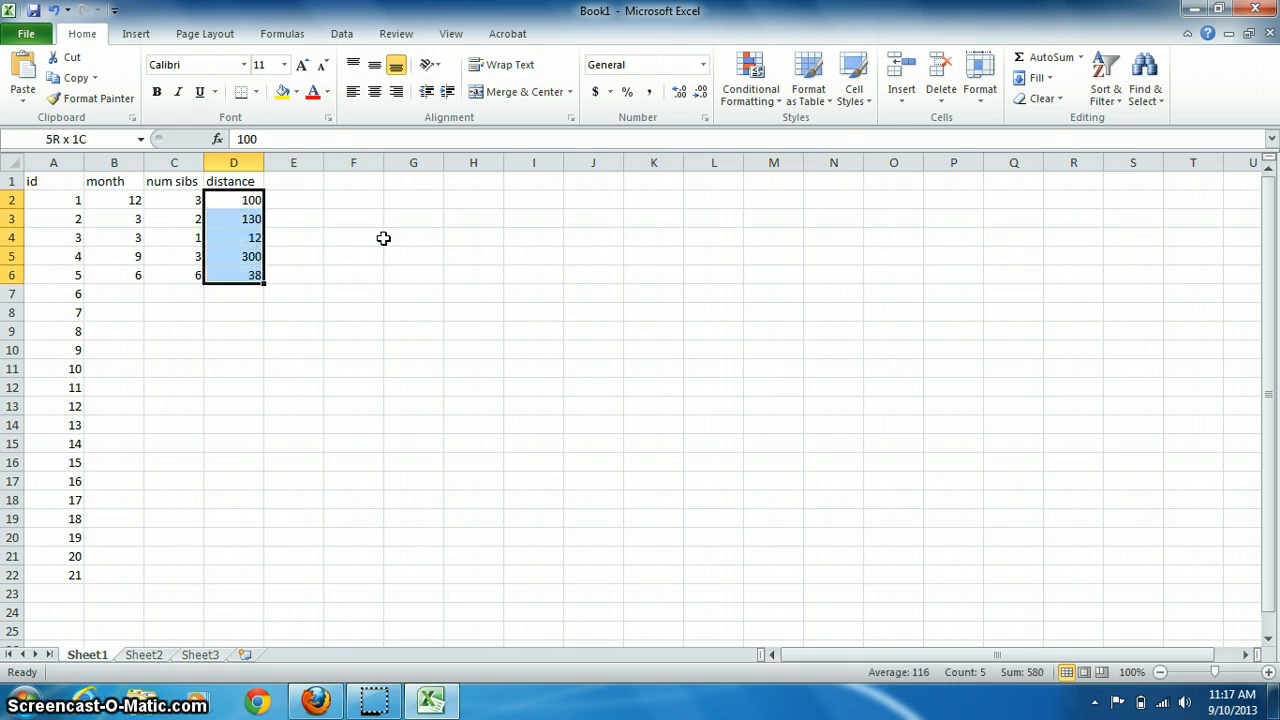
key("shift+Left")
key("shift+Left")
key("shift+Left")
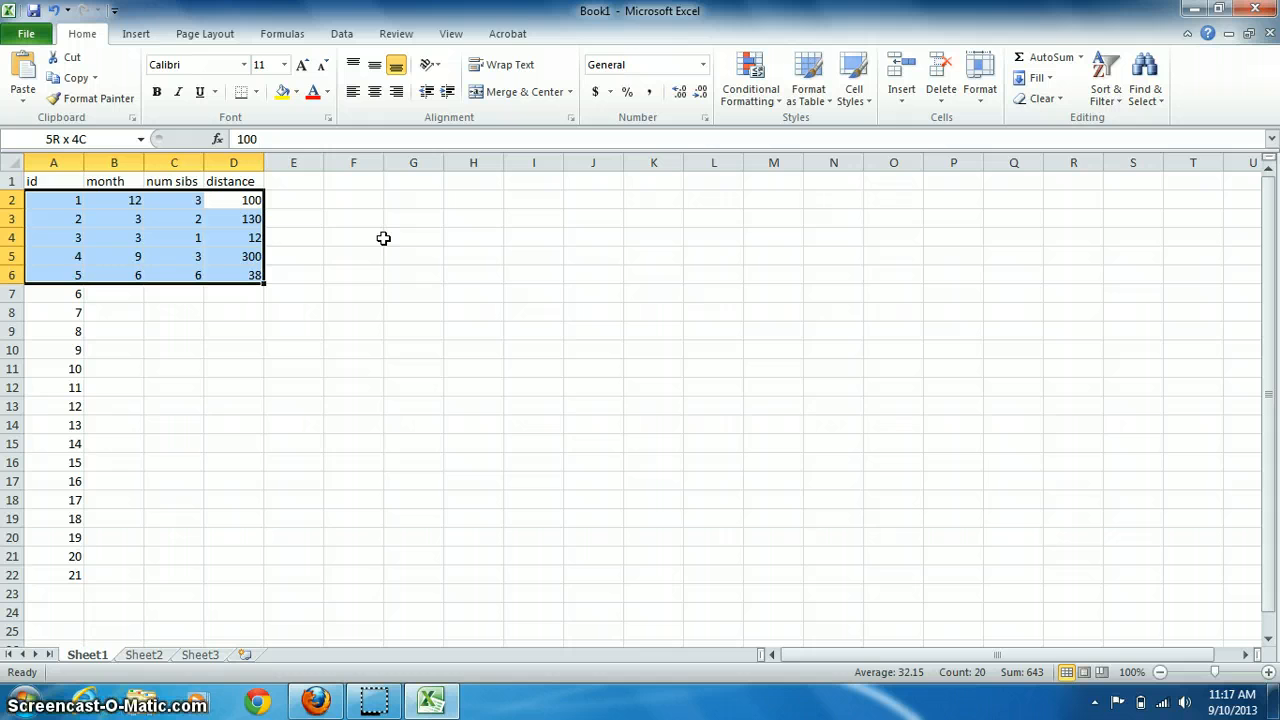
Copy the month, num sibs and distance values in B2:D6
key("Right")
key("Left")
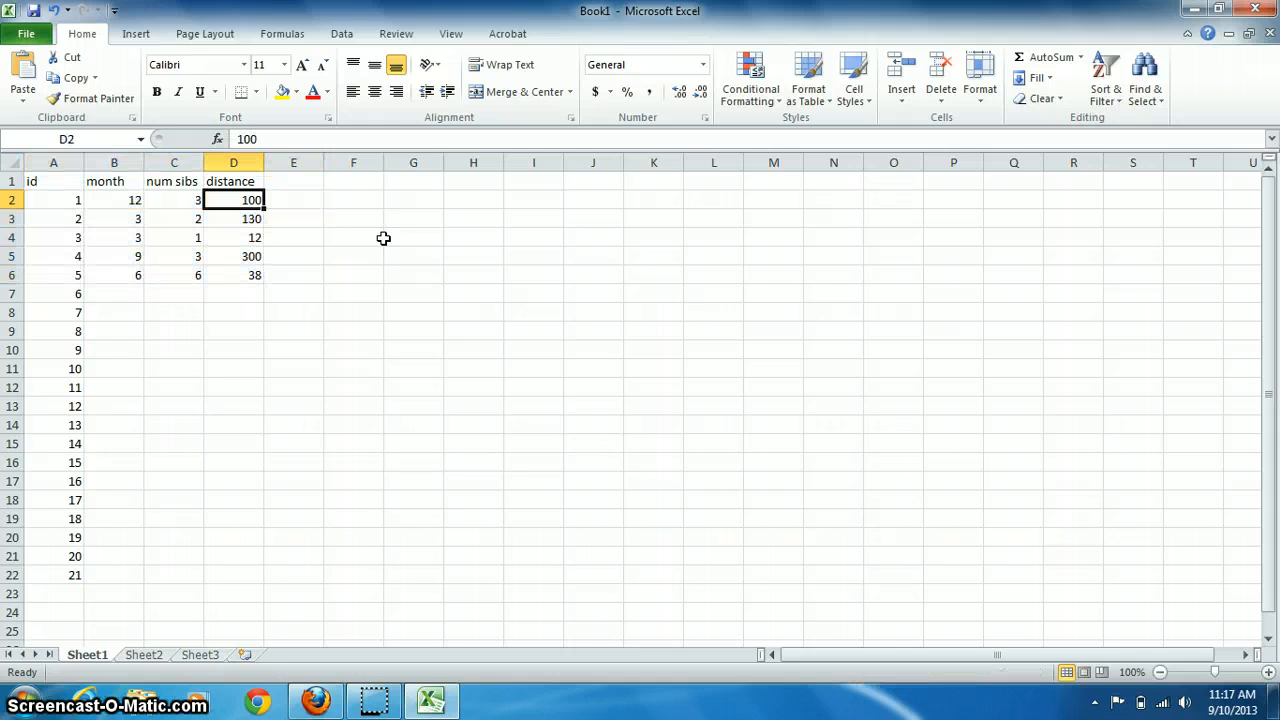
key("shift+Left")
key("shift+Left")
key("shift+Down")
key("shift+Down")
key("shift+Down")
key("shift+Down")
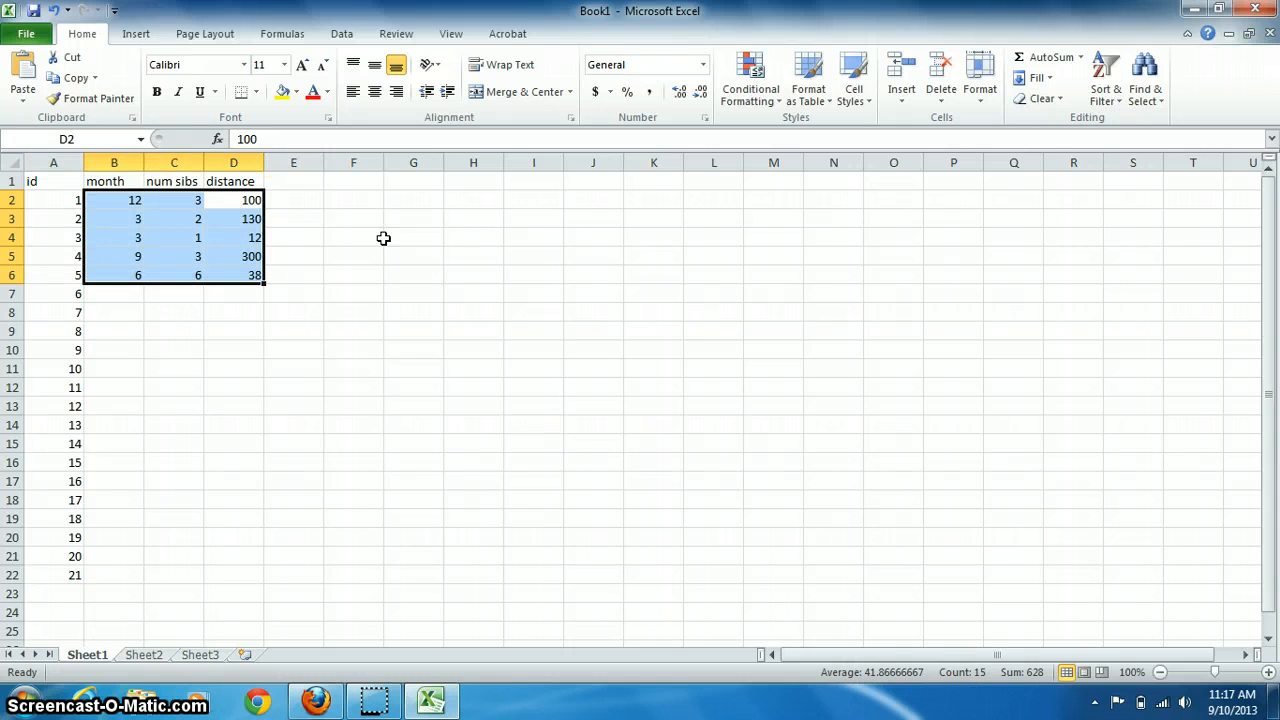
key("ctrl+c")
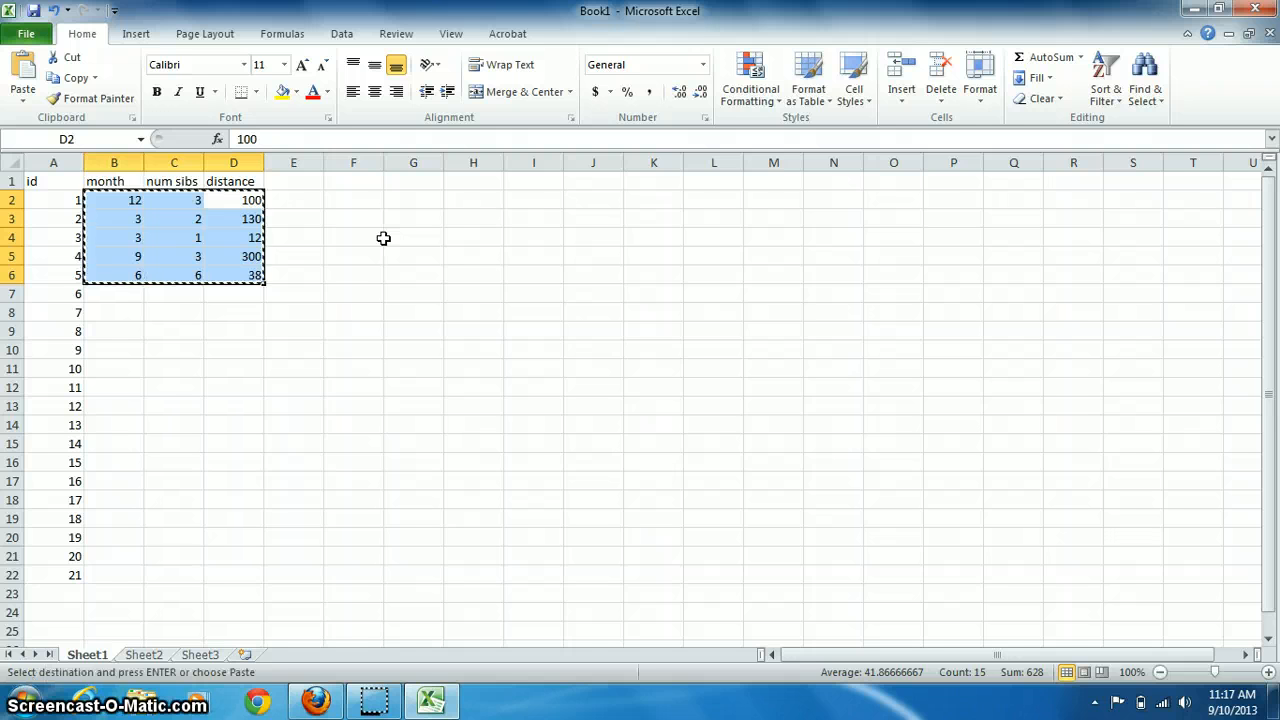
Paste the copied values at B7, filling the rows for ids 6 to 10
key("Down")
key("Down")
key("Down")
key("Down")
key("Down")
key("Left")
key("Left")
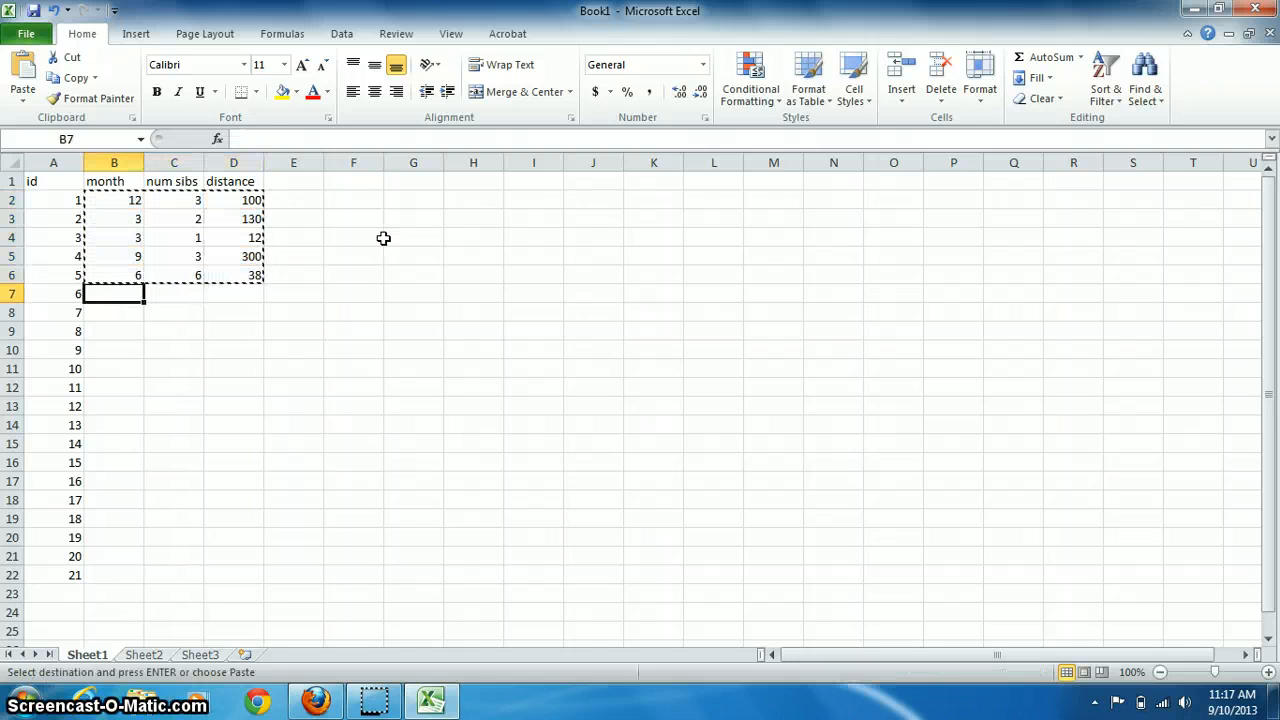
key("ctrl+v")
Paste the same values again at B12, filling the rows for ids 11 to 15
key("Down")
key("Down")
key("Down")
key("Down")
key("Down")
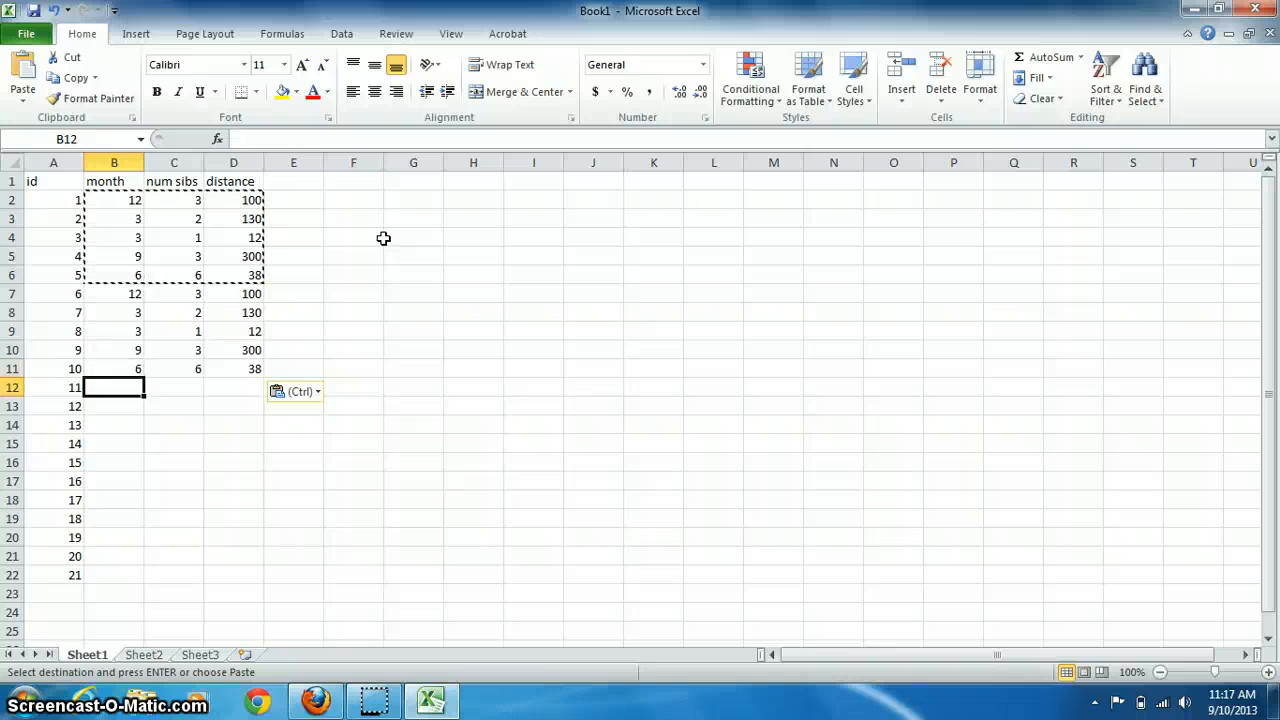
key("ctrl+v")
Delete the surplus ids 16 to 21 in cells A17:A22
key("Down")
key("Down")
key("Down")
key("Down")
key("Down")
key("Left")
key("shift+Down")
key("shift+Down")
key("shift+Down")
key("shift+Down")
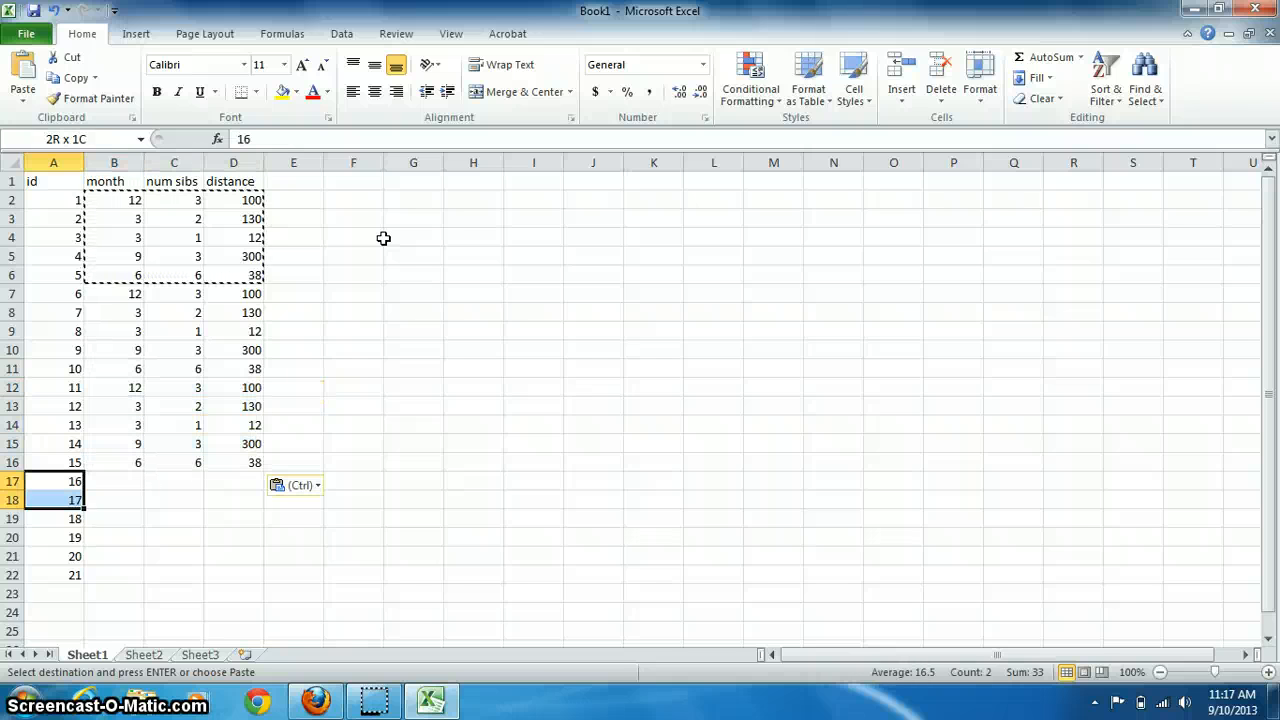
key("shift+Down")
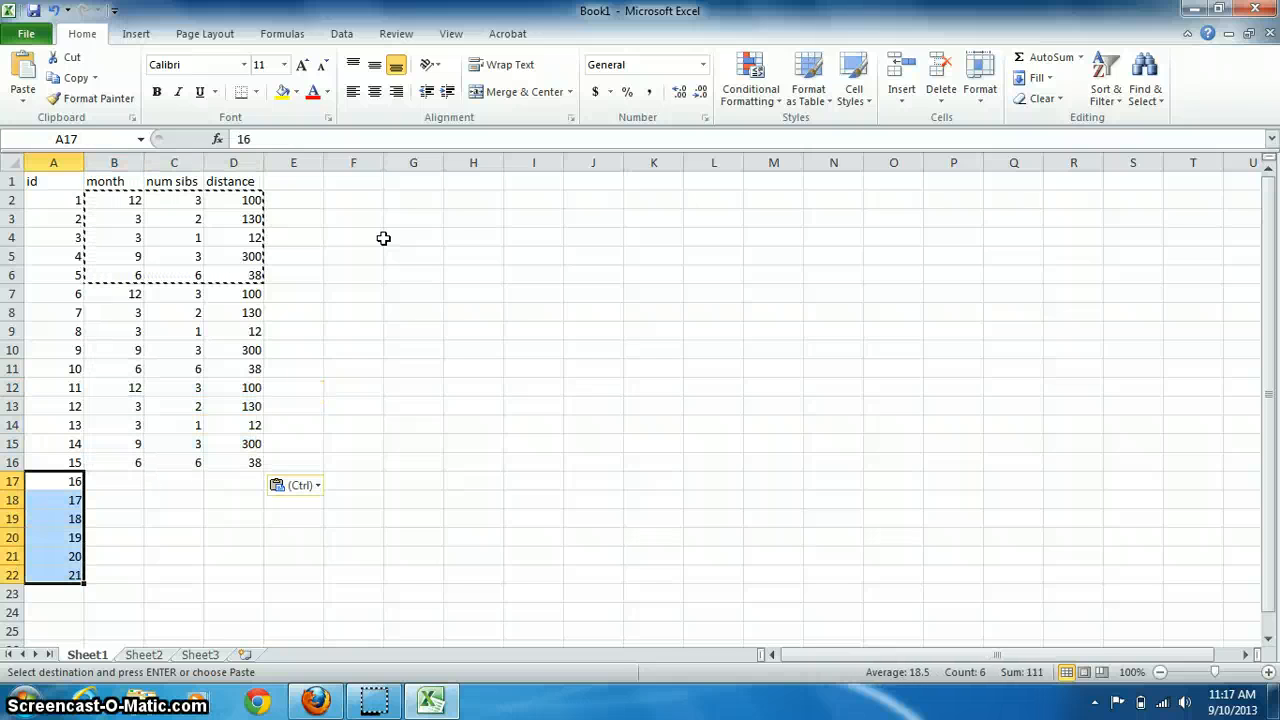
key("Delete")
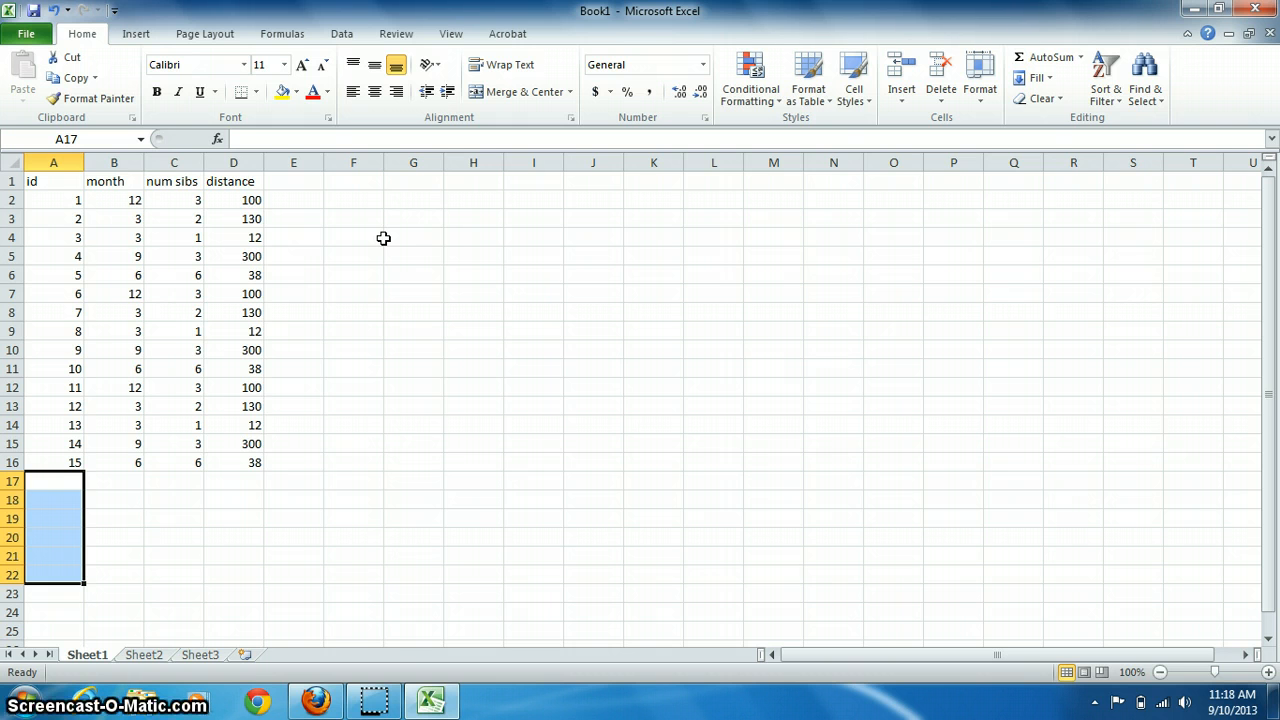
Enter the formula =B2 in cell E2, beside the first distance value, and reselect the cell to check it
key("Up")
key("Up")
key("Up")
key("Up")
key("Up")
key("Up")
key("Up")
key("Up")
key("Right")
key("Right")
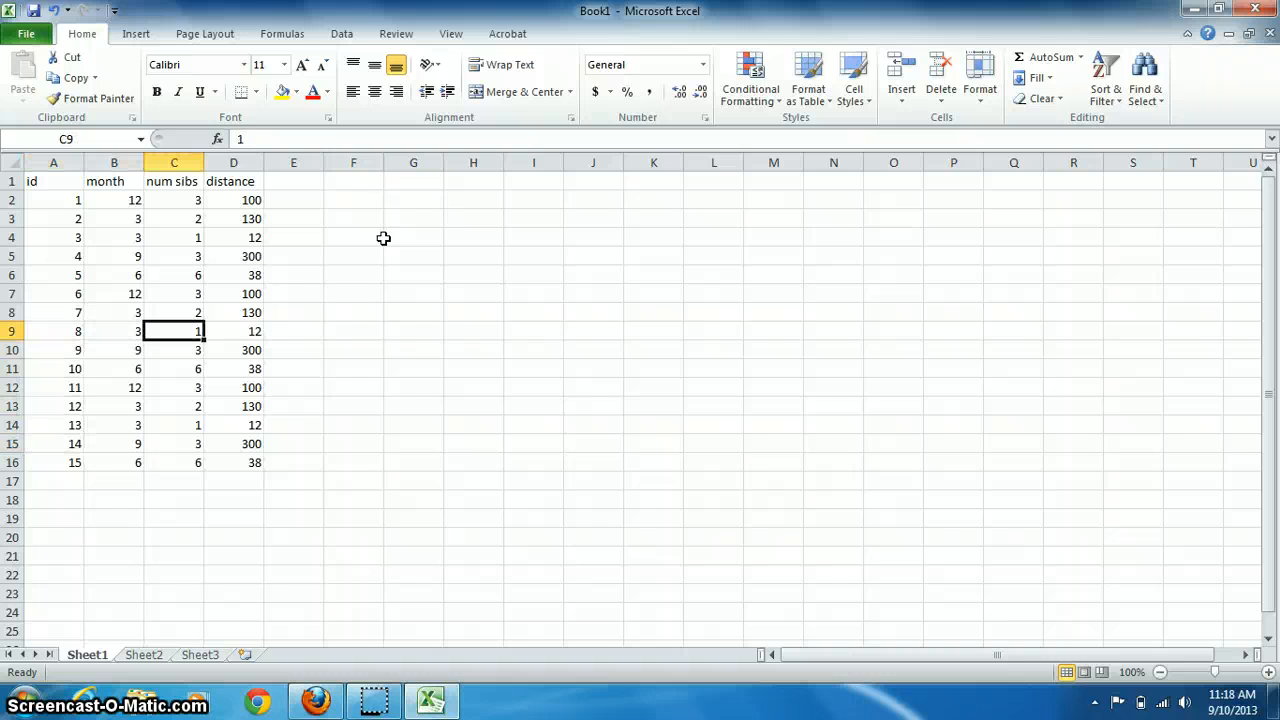
key("Right")
key("Up")
key("Up")
key("Up")
key("Up")
key("Up")
key("Up")
key("Up")
key("Up")
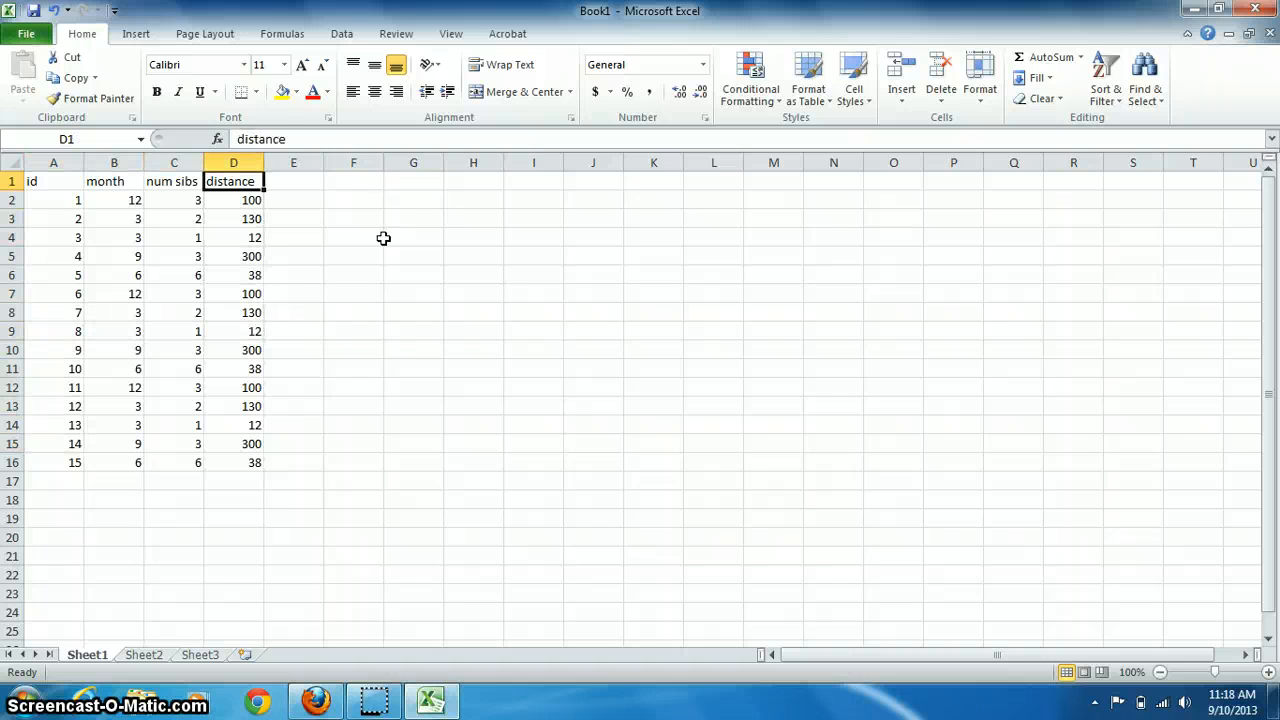
key("Right")
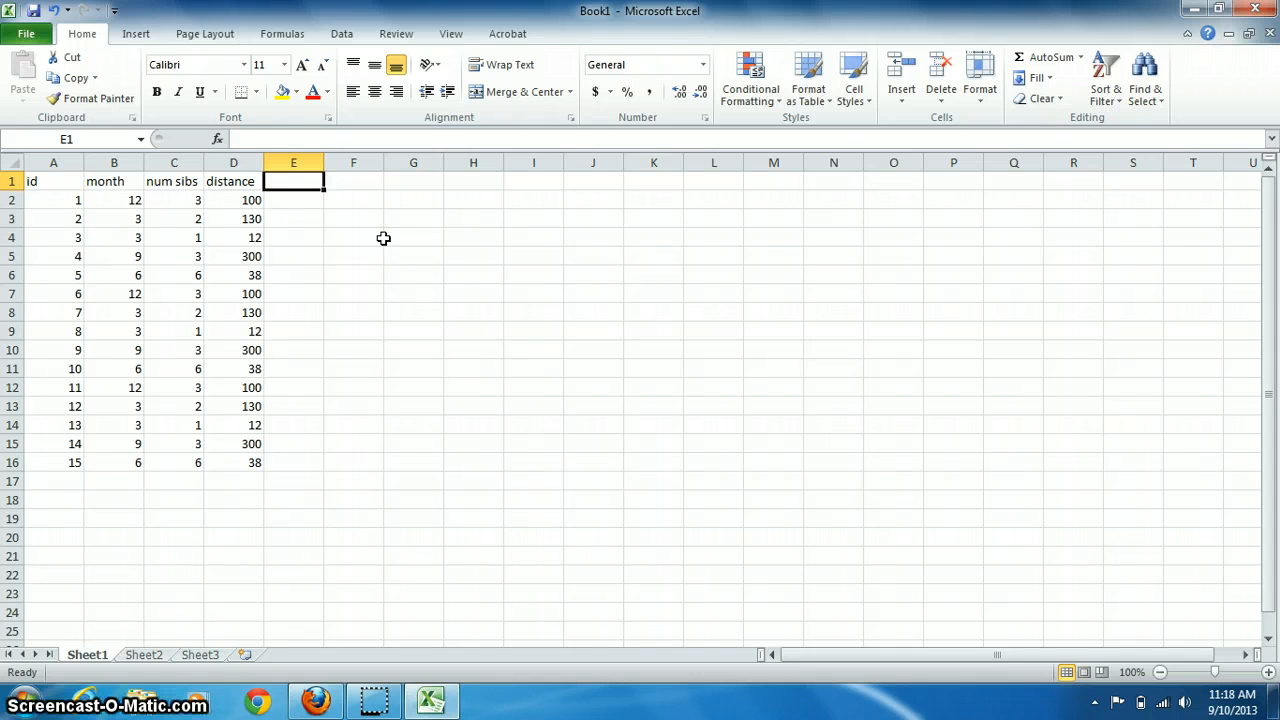
key("Down")
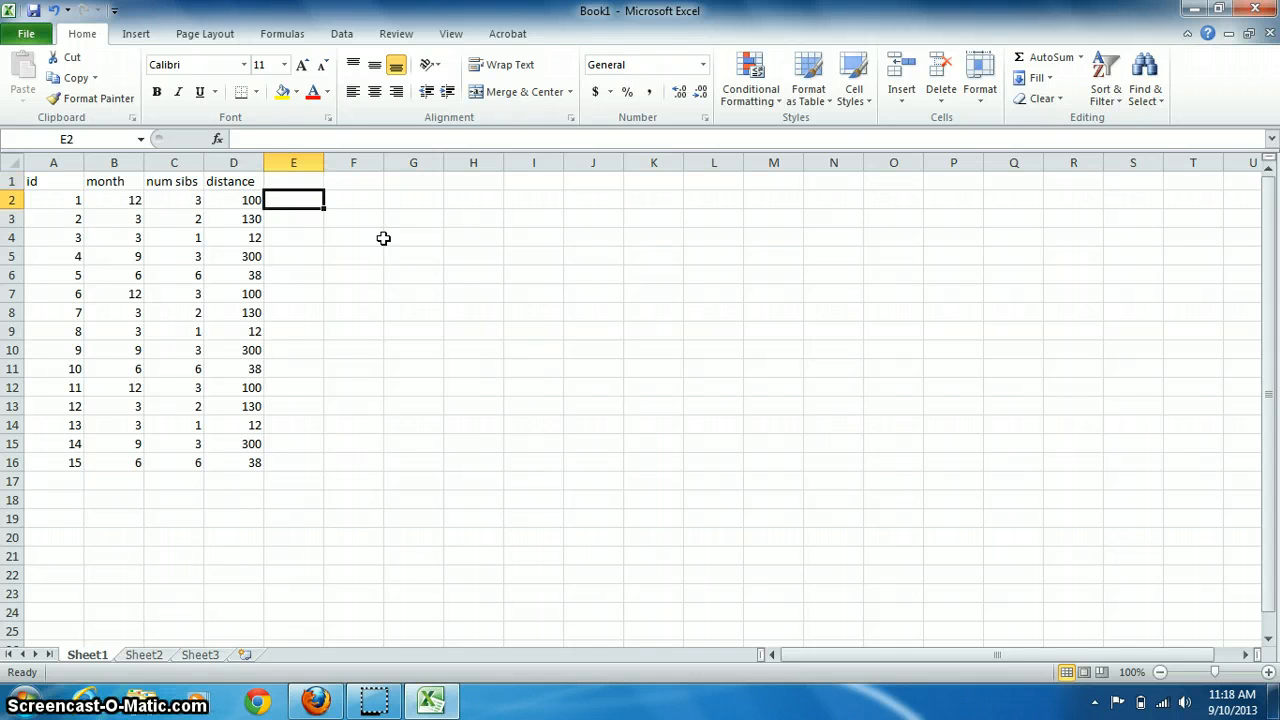
type("=")
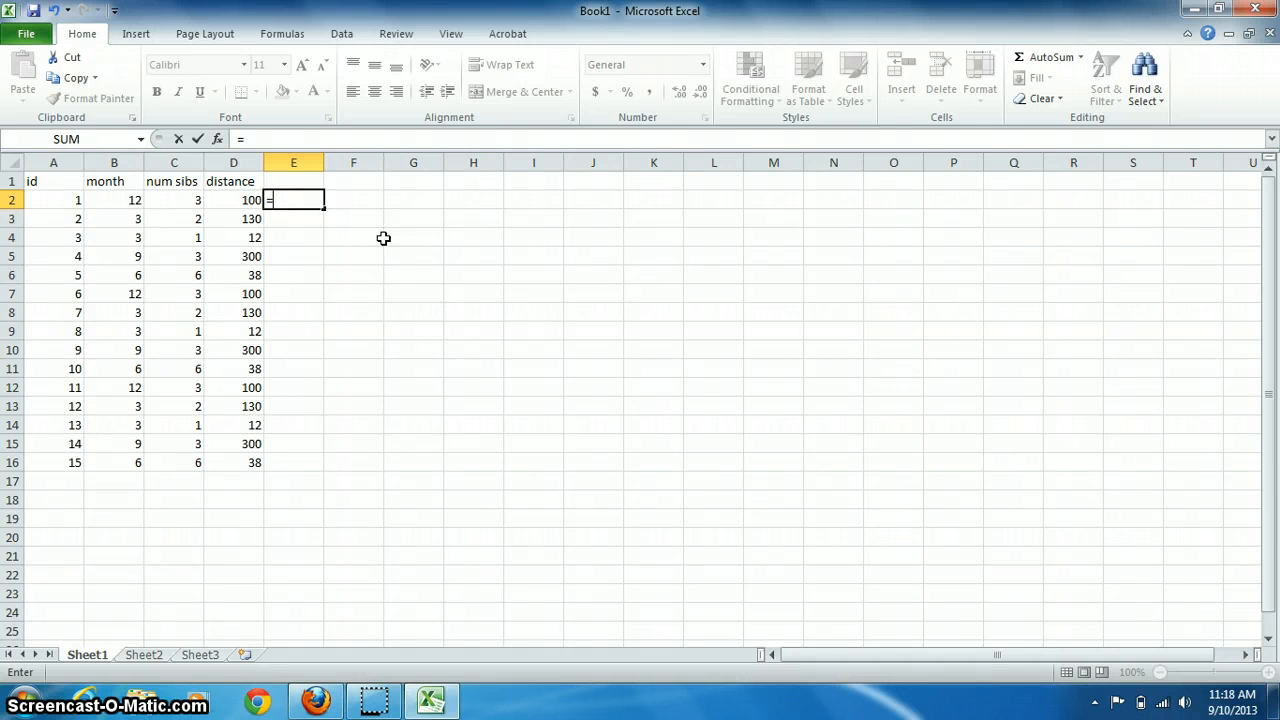
type("n2")
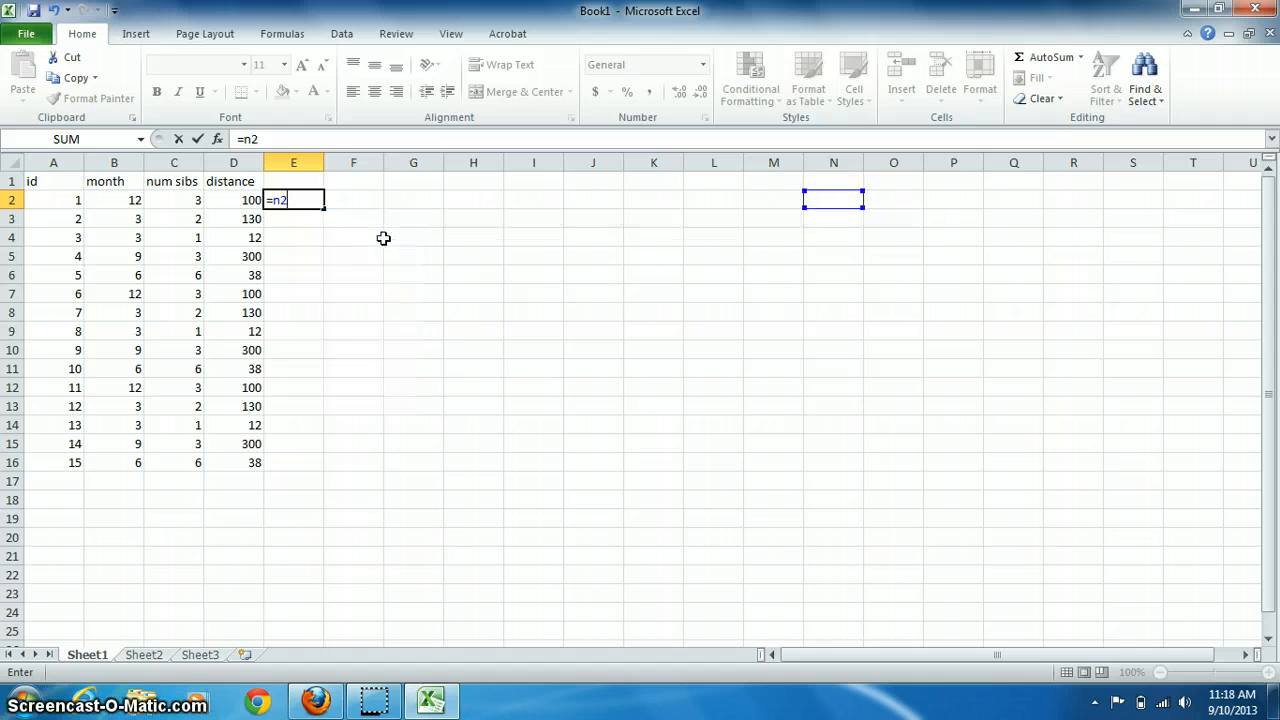
key("BackSpace")
key("BackSpace")
type("b2")
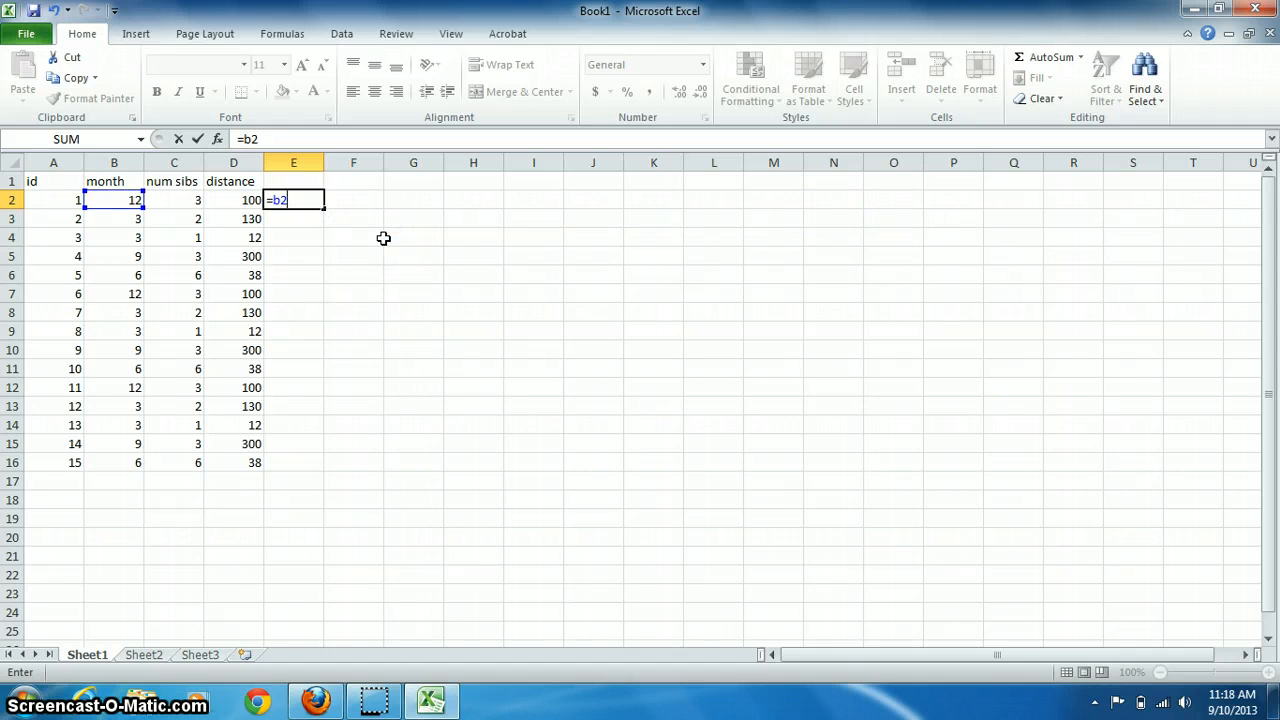
key("Return")
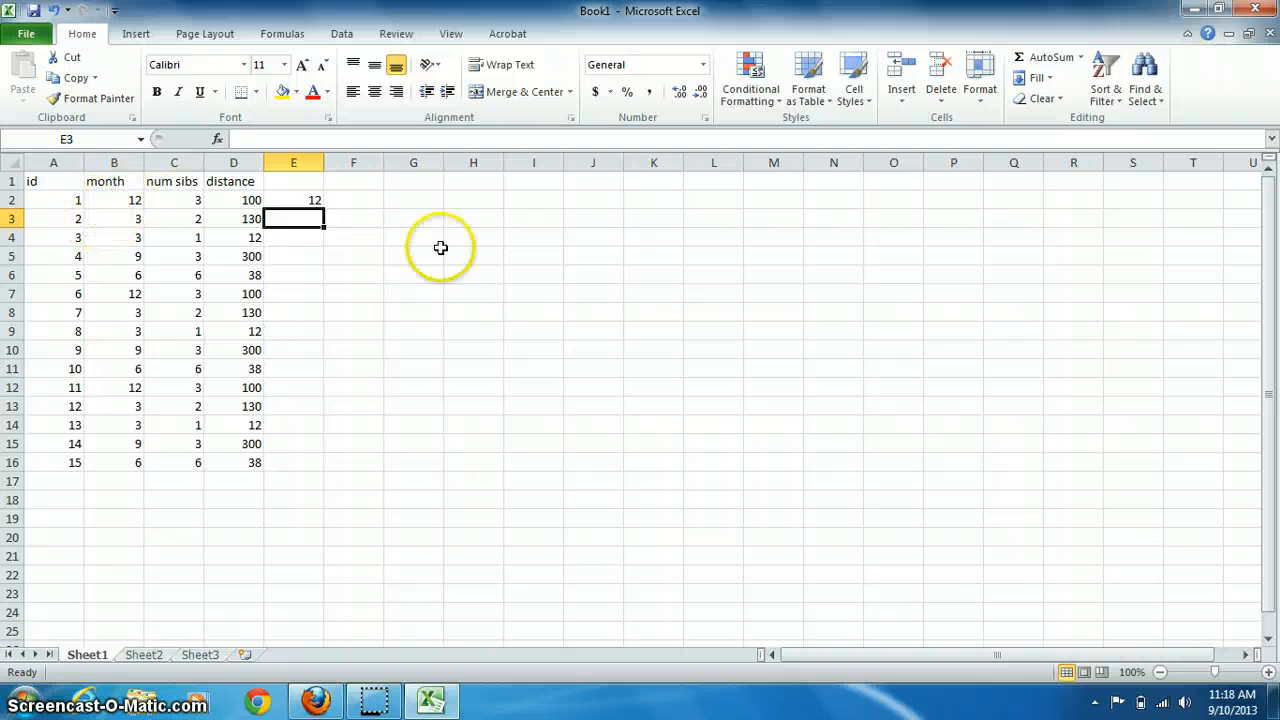
left_click(316, 201)
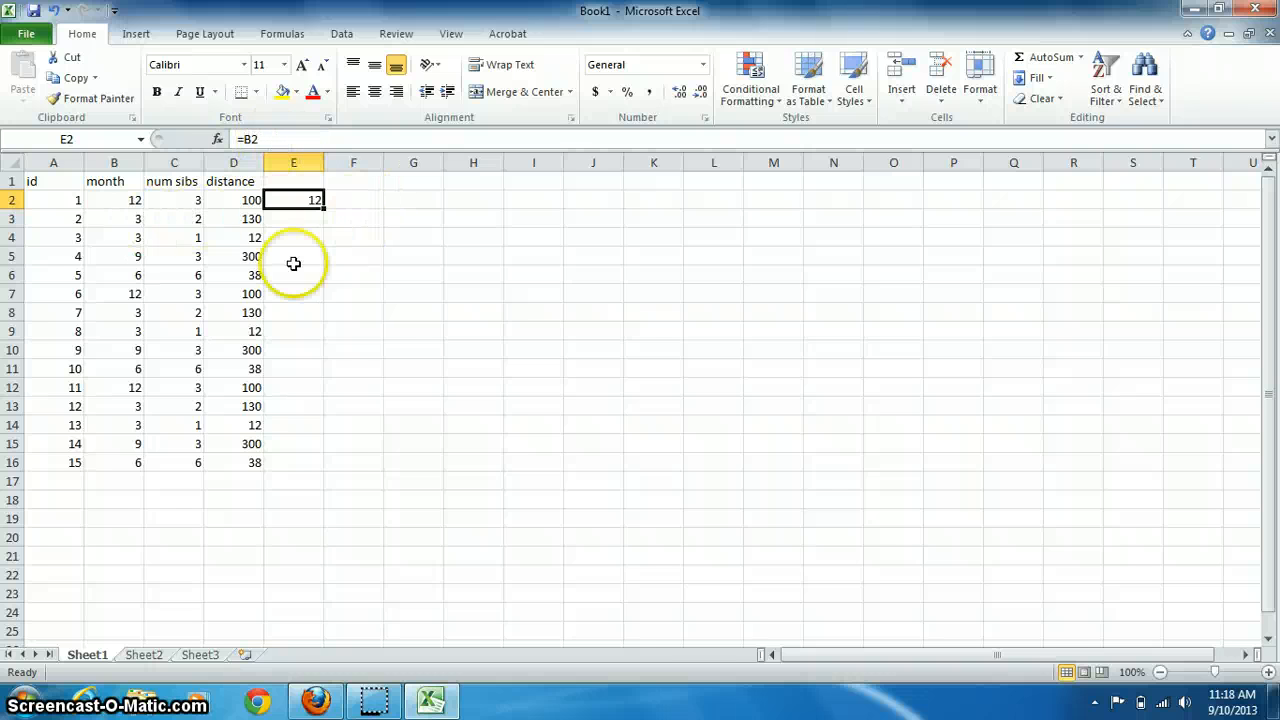
Try entering the formula =B2 in cell E3 and clear that cell again
left_click(309, 216)
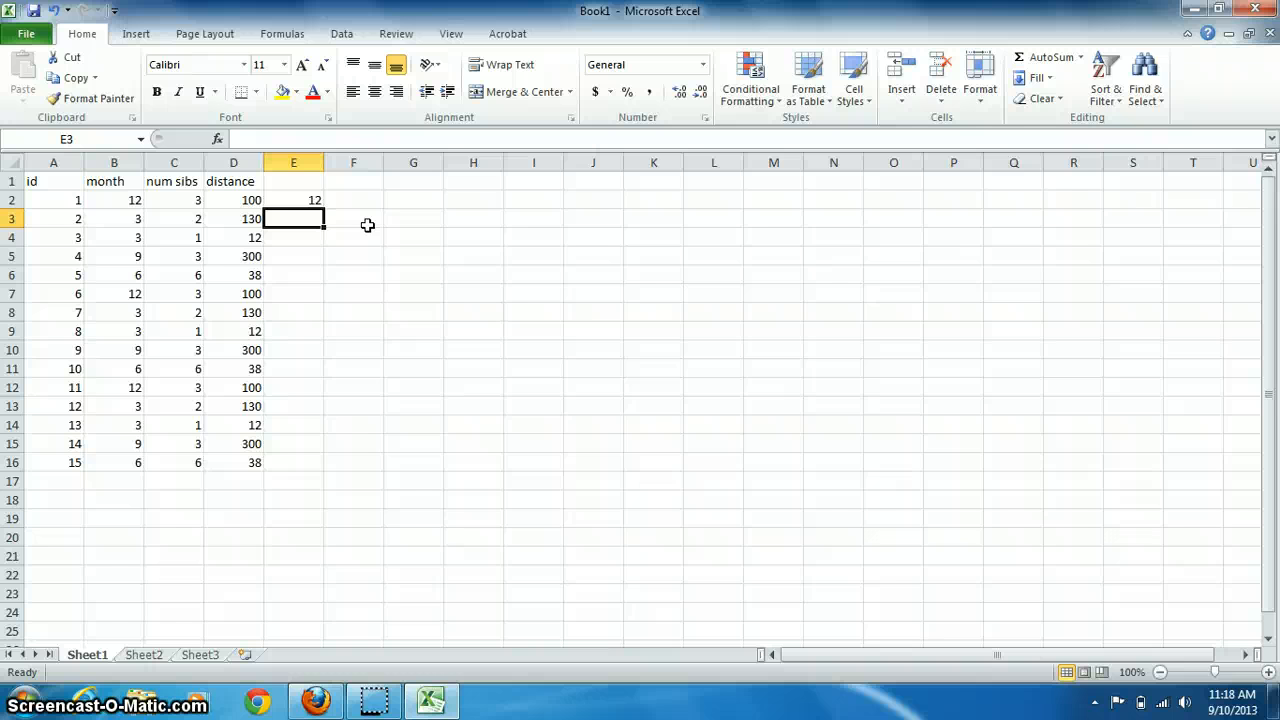
type("=b2")
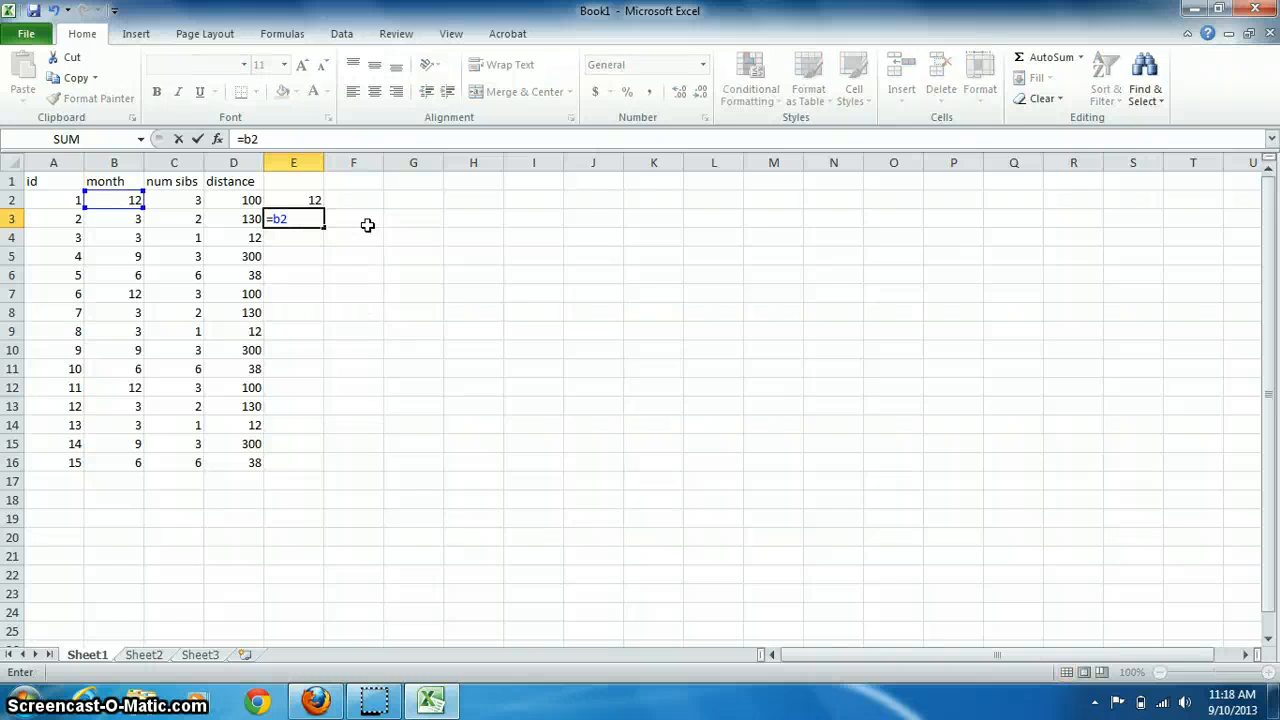
key("Return")
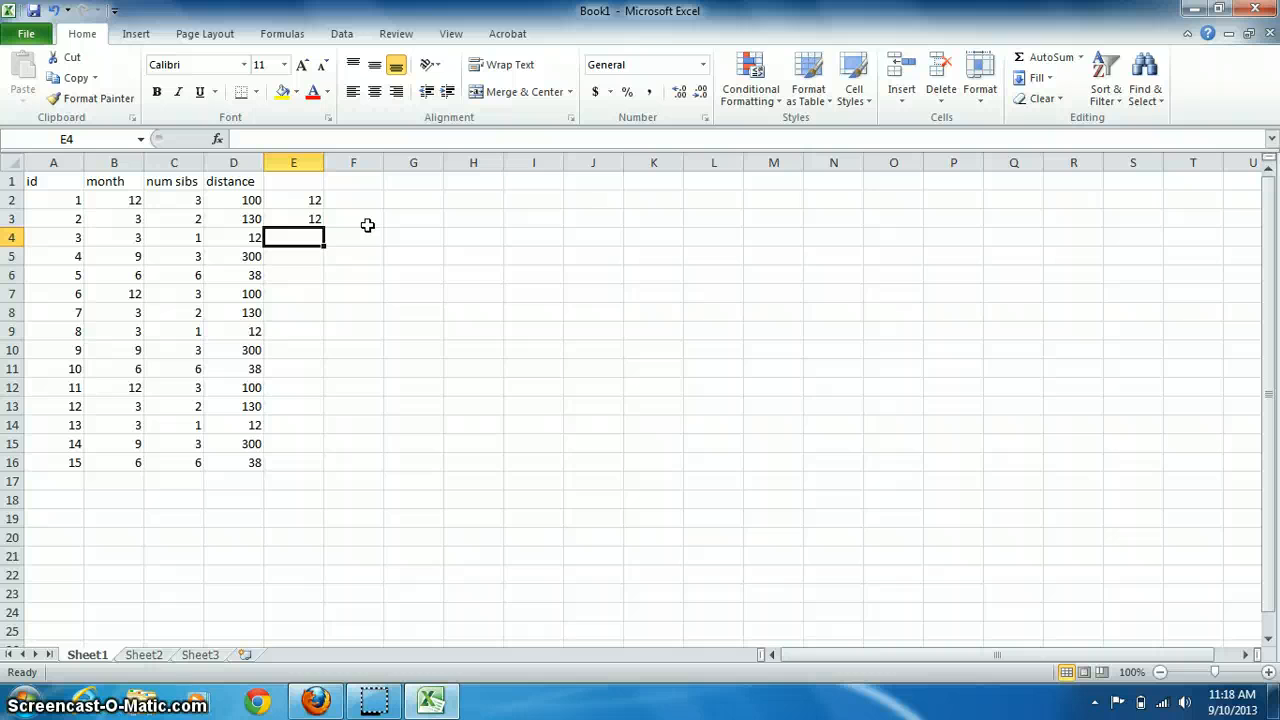
key("Up")
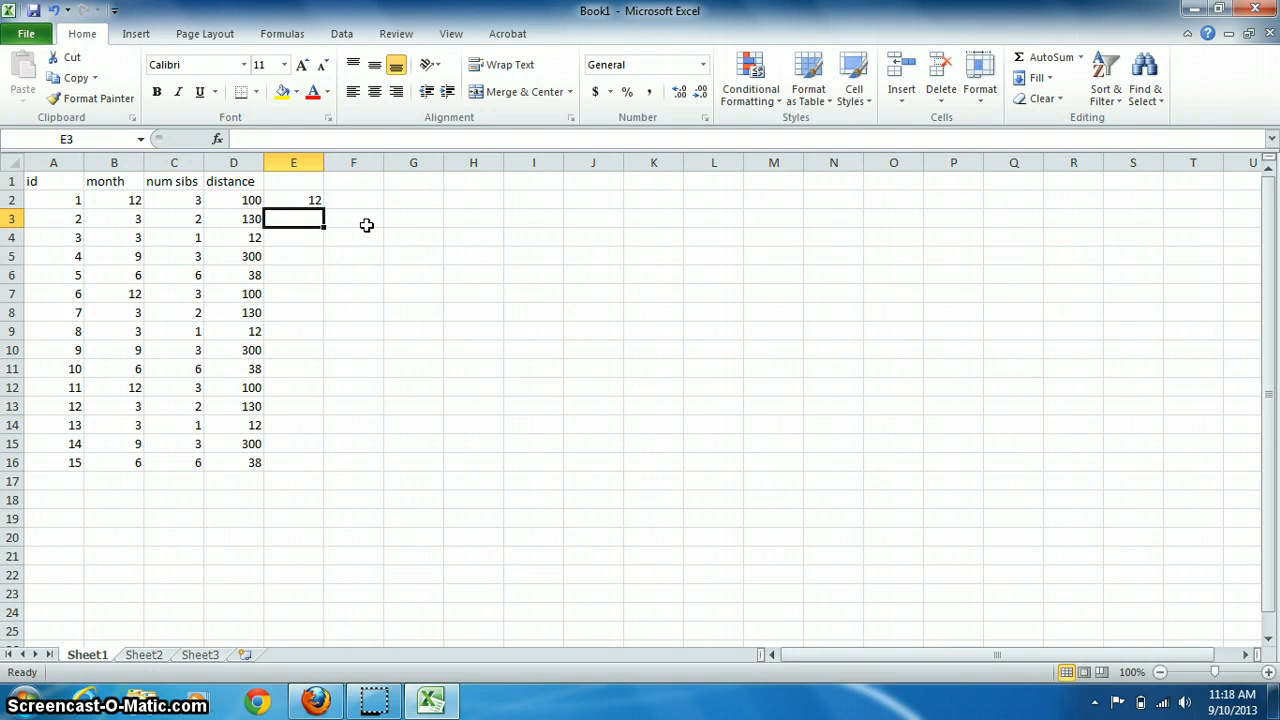
Fill the formula in E2 down through E16
left_click(366, 225)
left_click(316, 201)
left_click(326, 200)
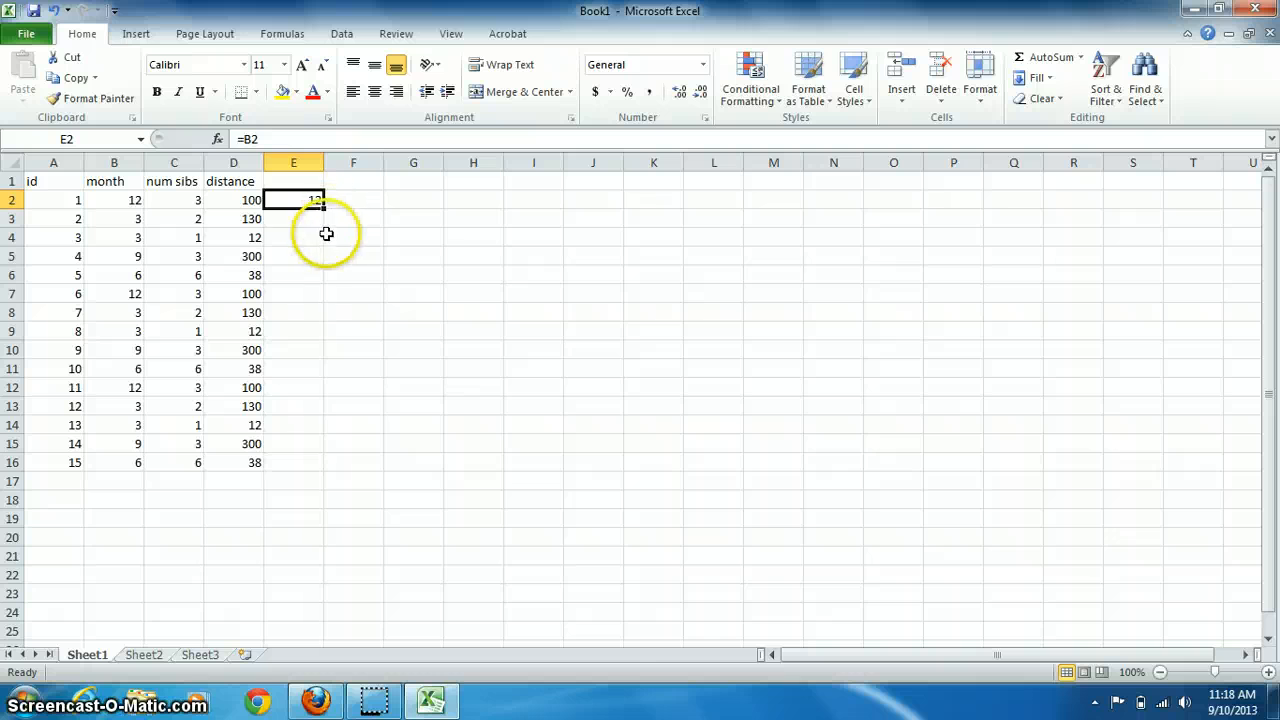
left_click_drag(325, 207, 314, 471)
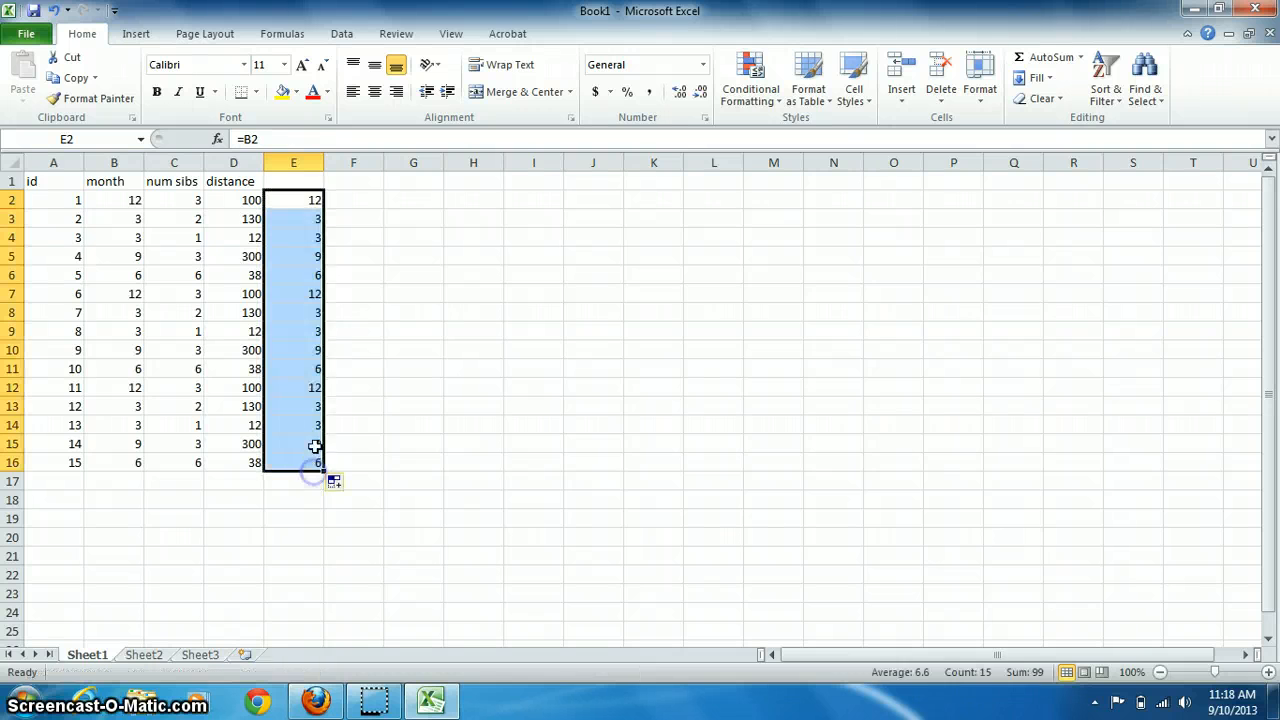
Step down the filled cells from E3 to E16 and examine which cell each formula refers to
left_click(308, 216)
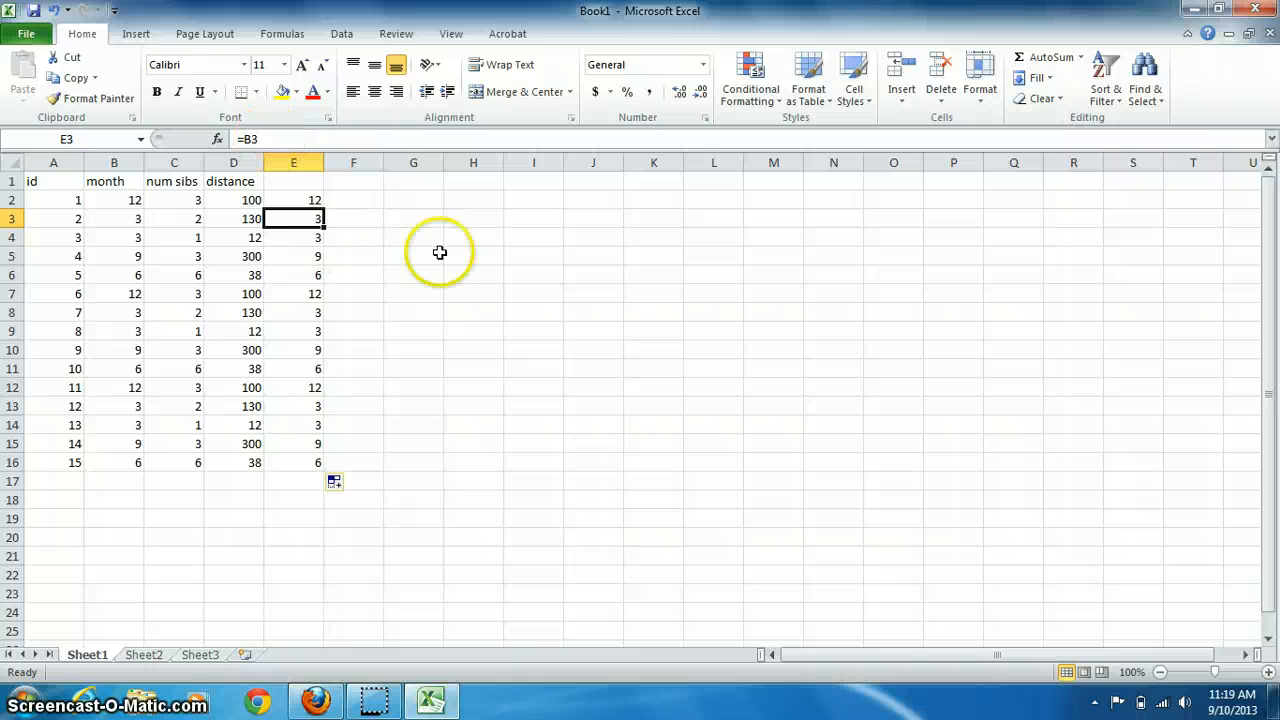
key("Down")
key("Down")
key("Down")
key("Down")
key("Down")
key("Down")
key("Down")
key("Down")
key("Down")
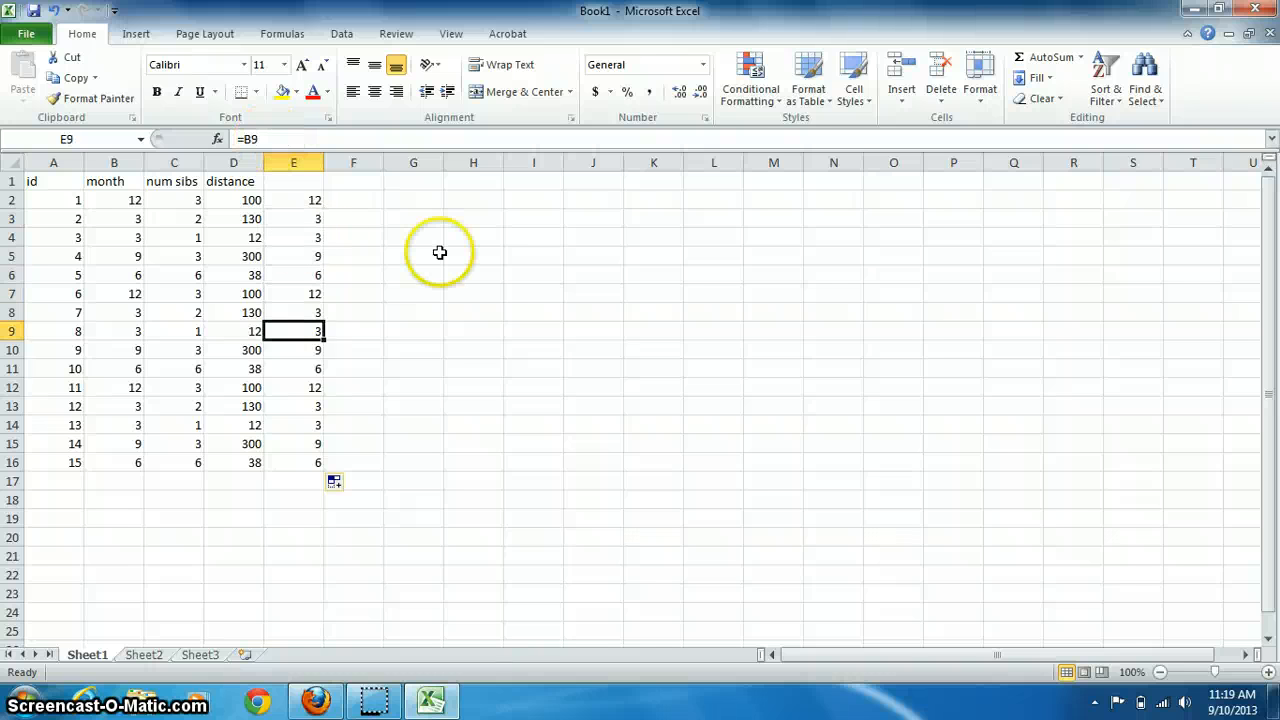
key("Down")
key("Down")
key("Down")
key("Down")
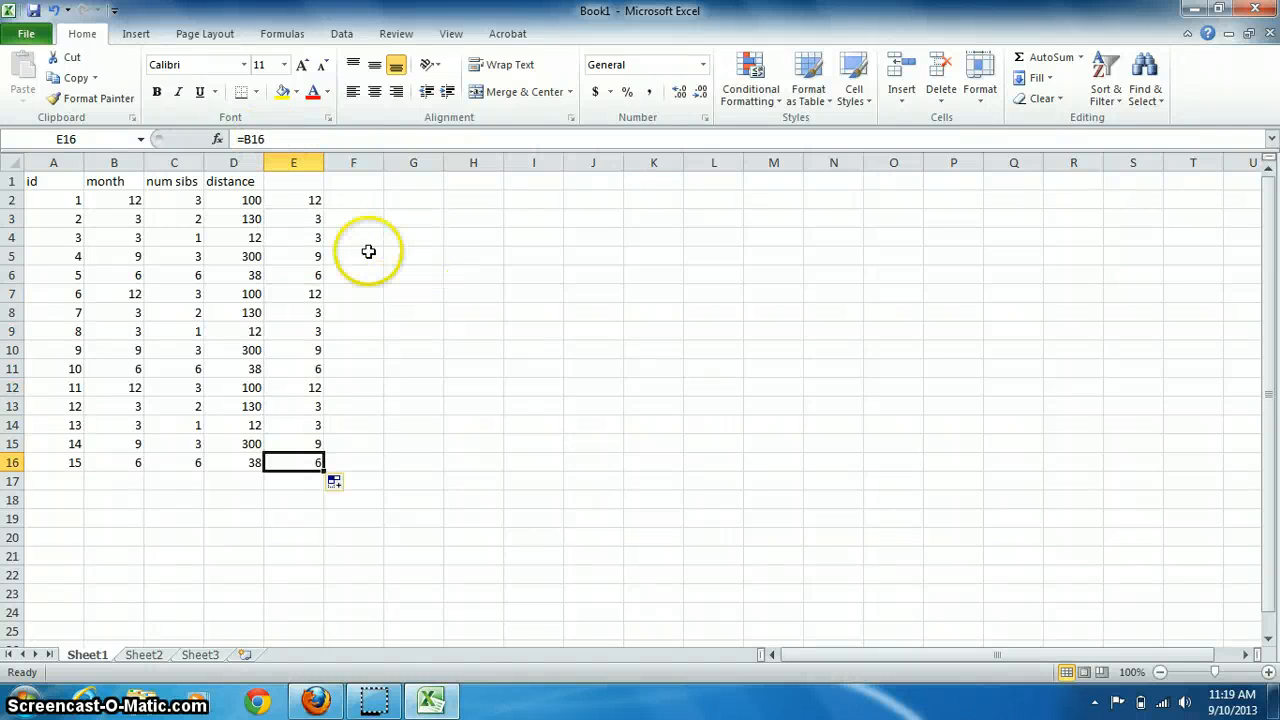
Fill the formula in E2 across into F2 to check its reference, and clear F2 again
left_click(291, 200)
left_click_drag(323, 208, 369, 210)
left_click(362, 200)
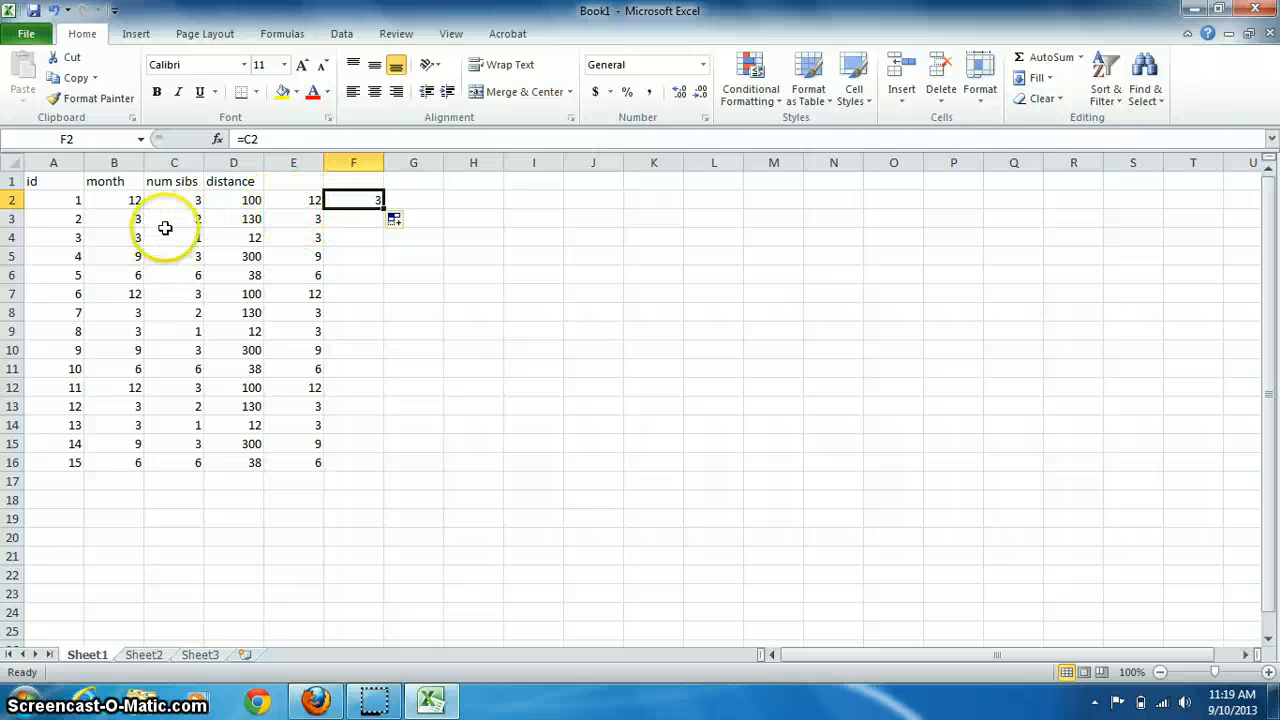
left_click(379, 258)
left_click(378, 203)
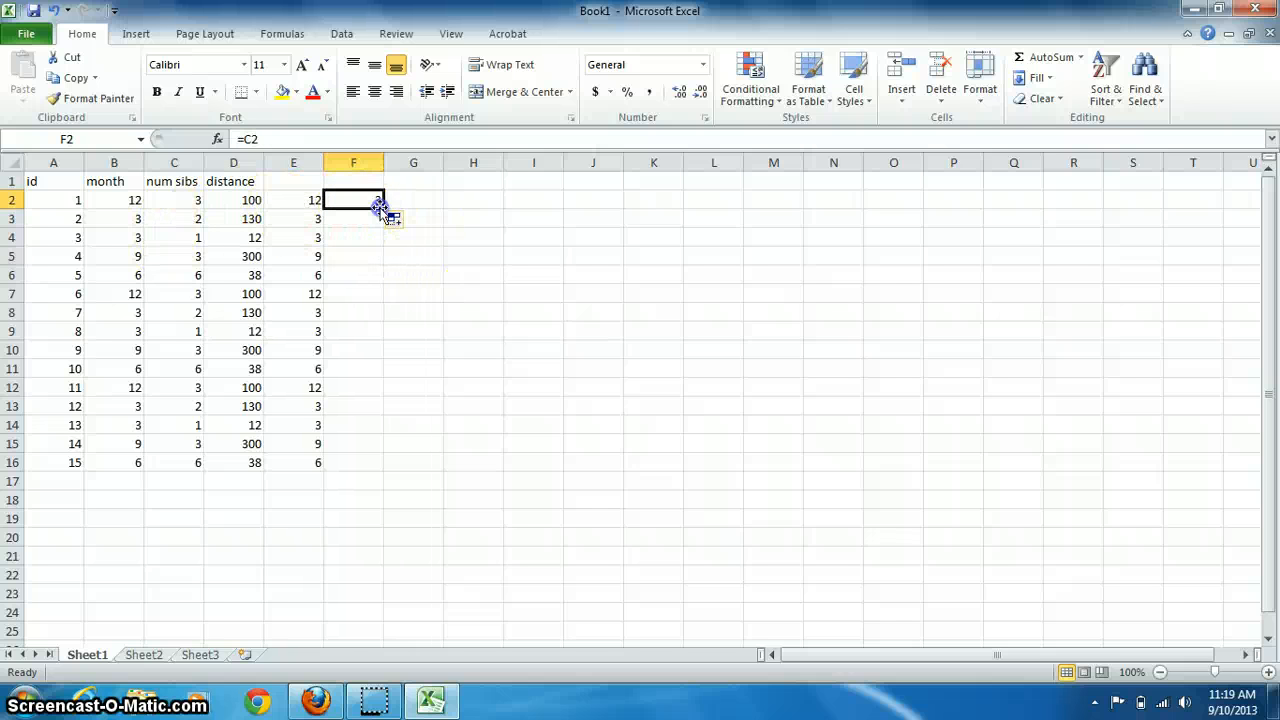
key("Delete")
Enter the formula =average(c2:c16) in cell C17, below the num sibs values
key("Left")
key("Down")
key("Down")
key("Left")
key("Down")
key("Down")
key("Down")
key("Down")
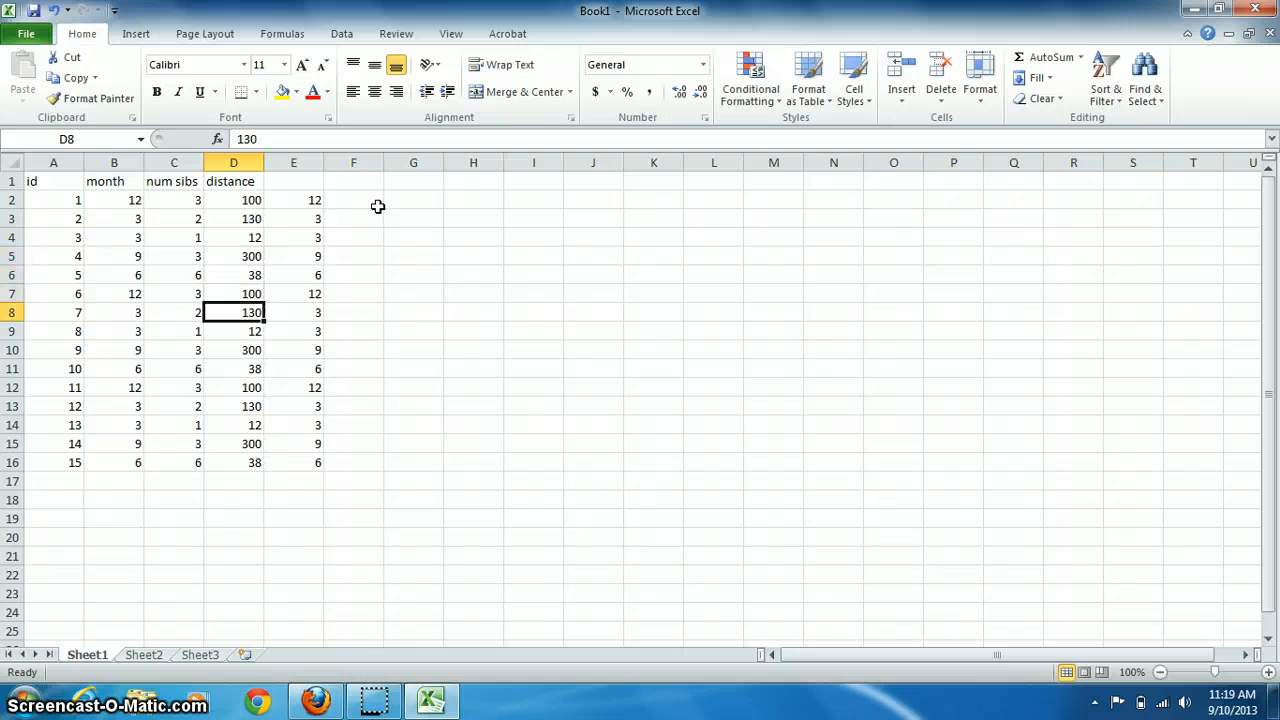
key("Down")
key("Down")
key("Down")
key("Down")
key("Down")
key("Down")
key("Down")
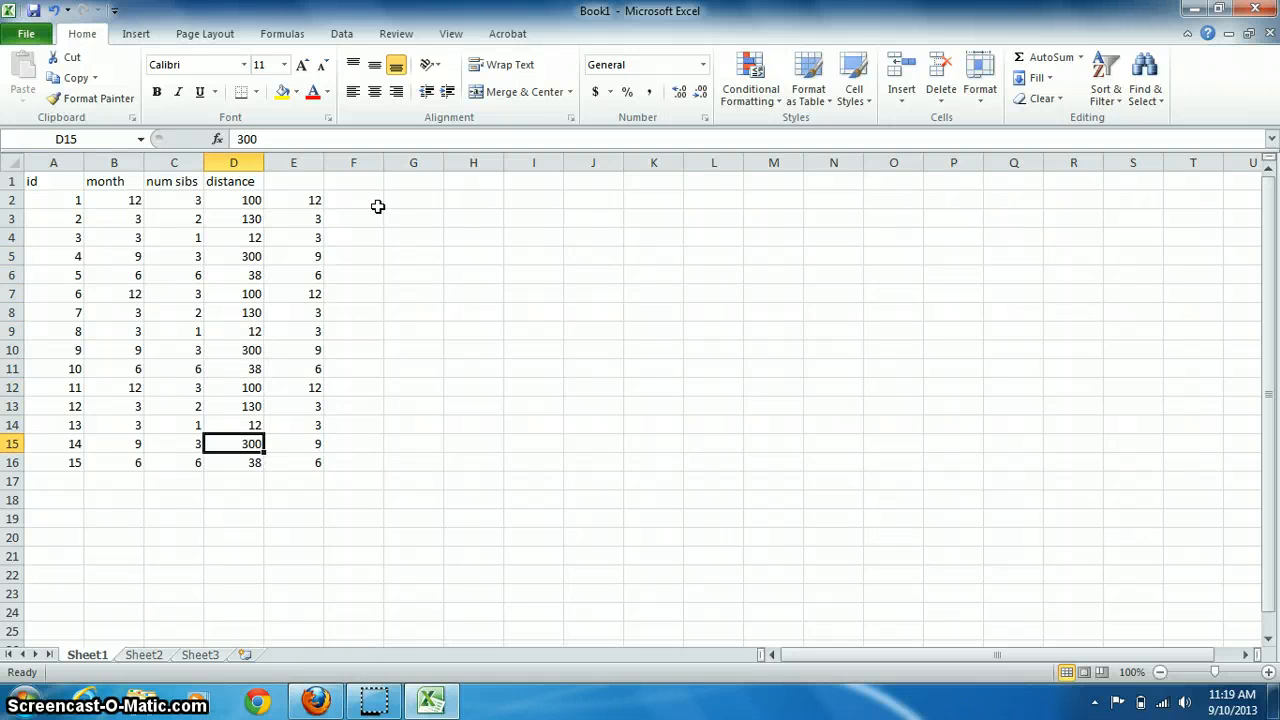
key("Down")
key("Down")
key("Left")
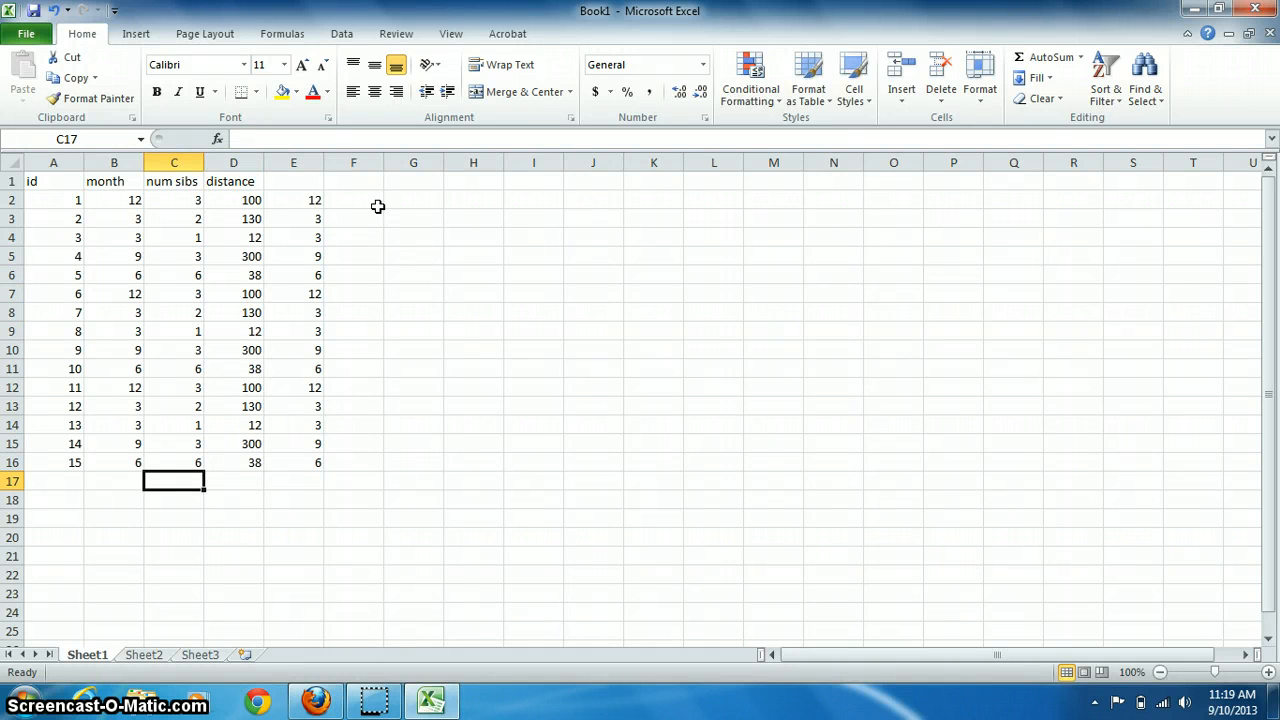
left_click(217, 140)
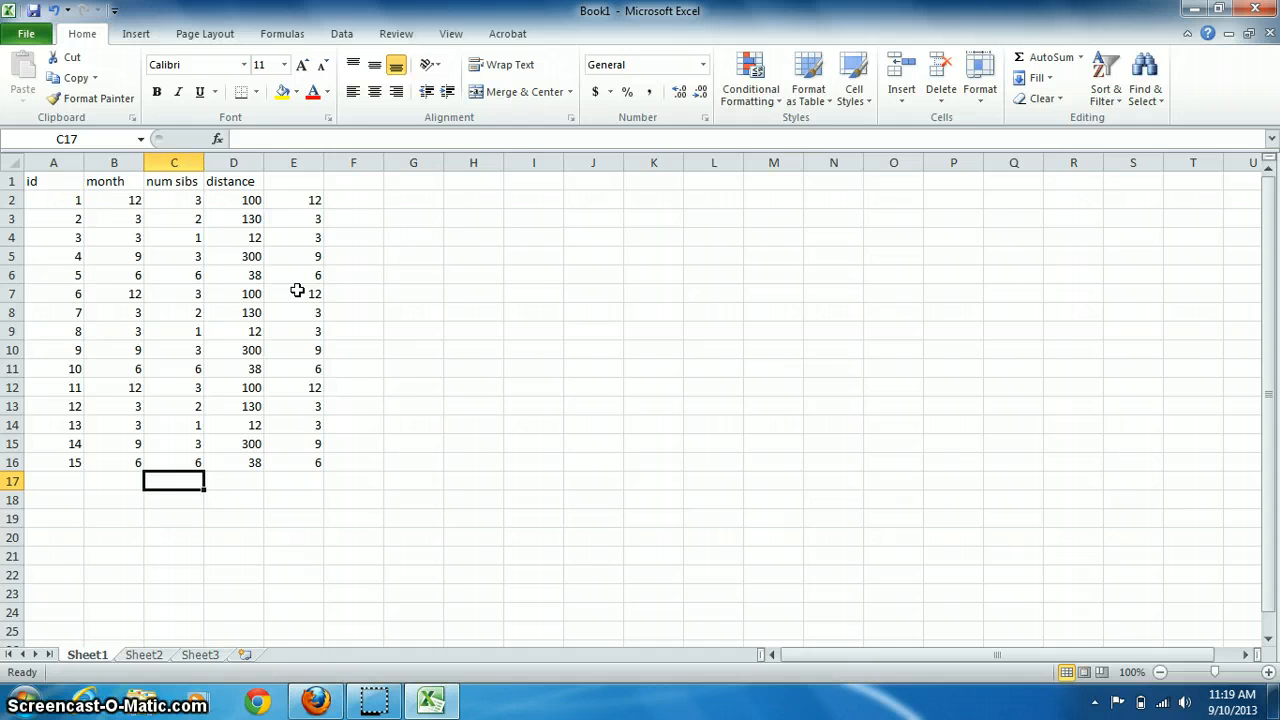
type("=averat(")
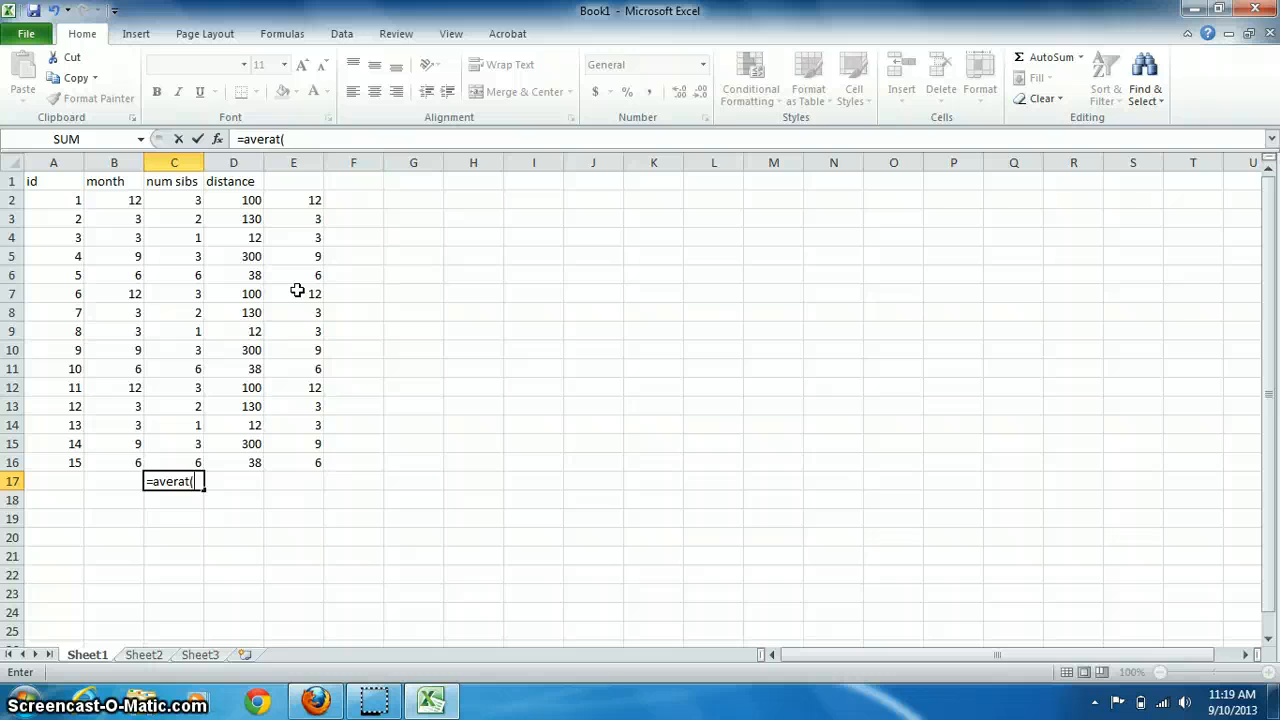
key("BackSpace")
key("BackSpace")
type("ge(")
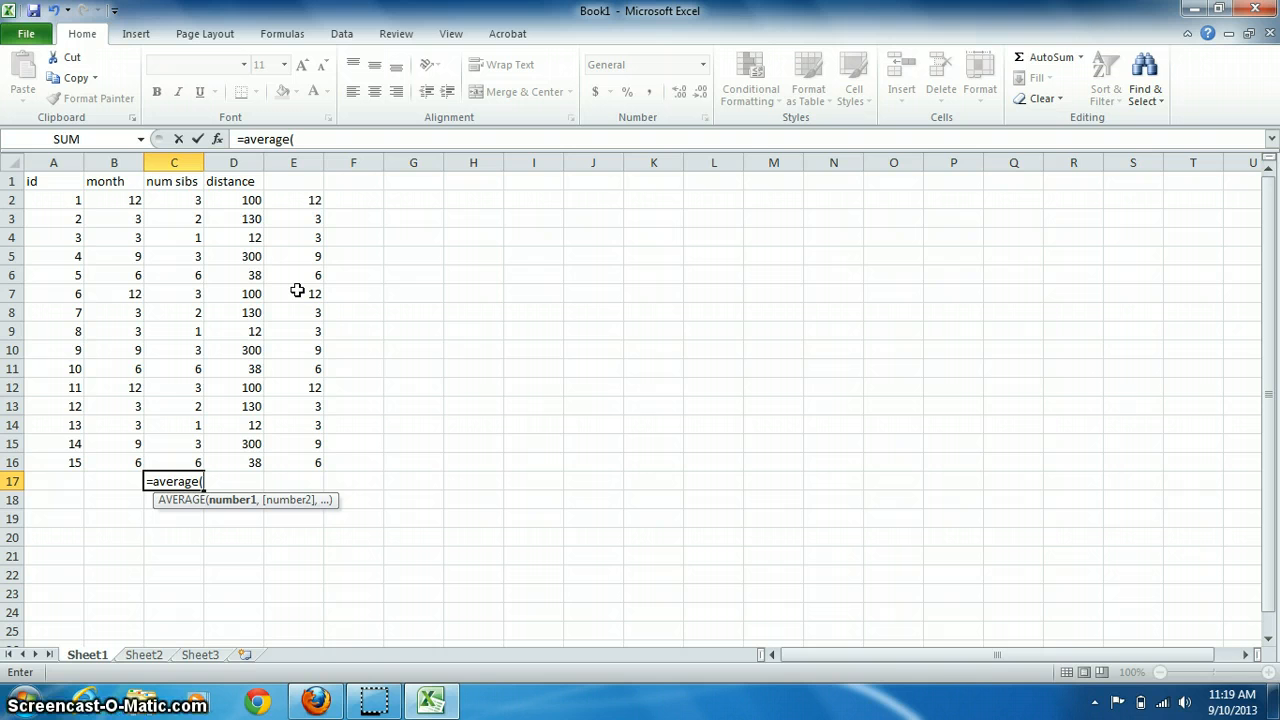
type("c2")
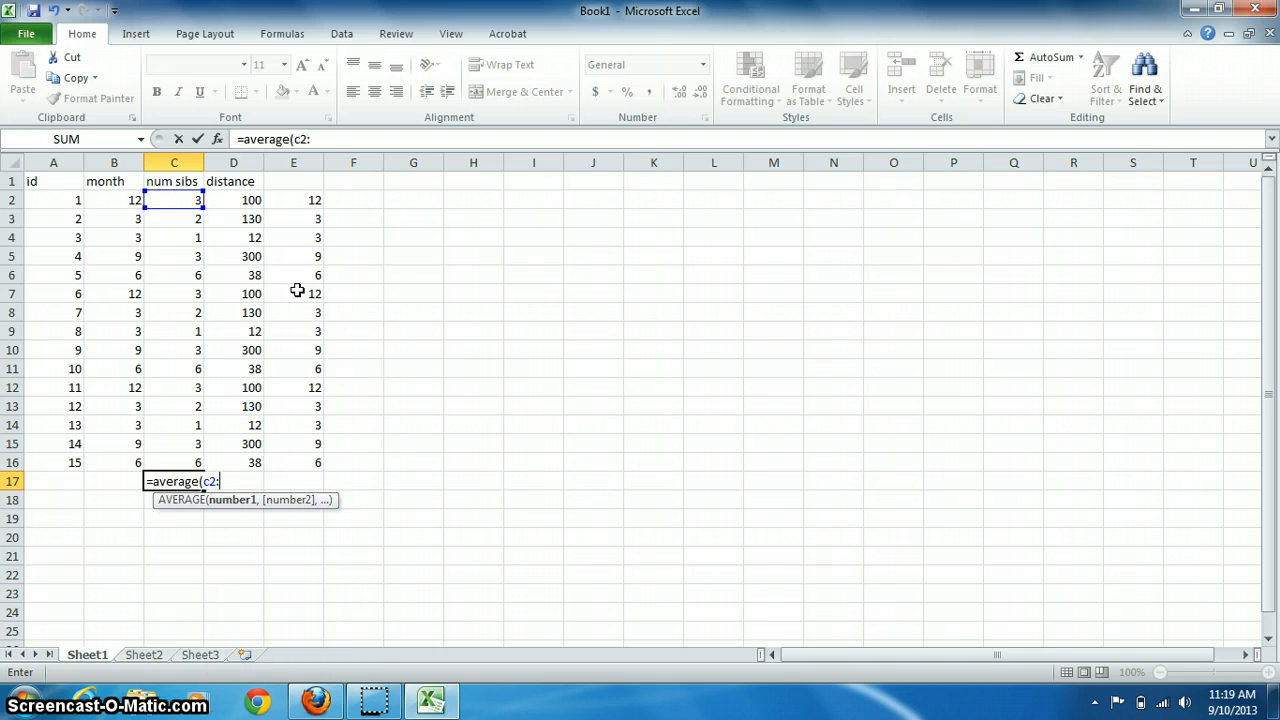
type(":c16")
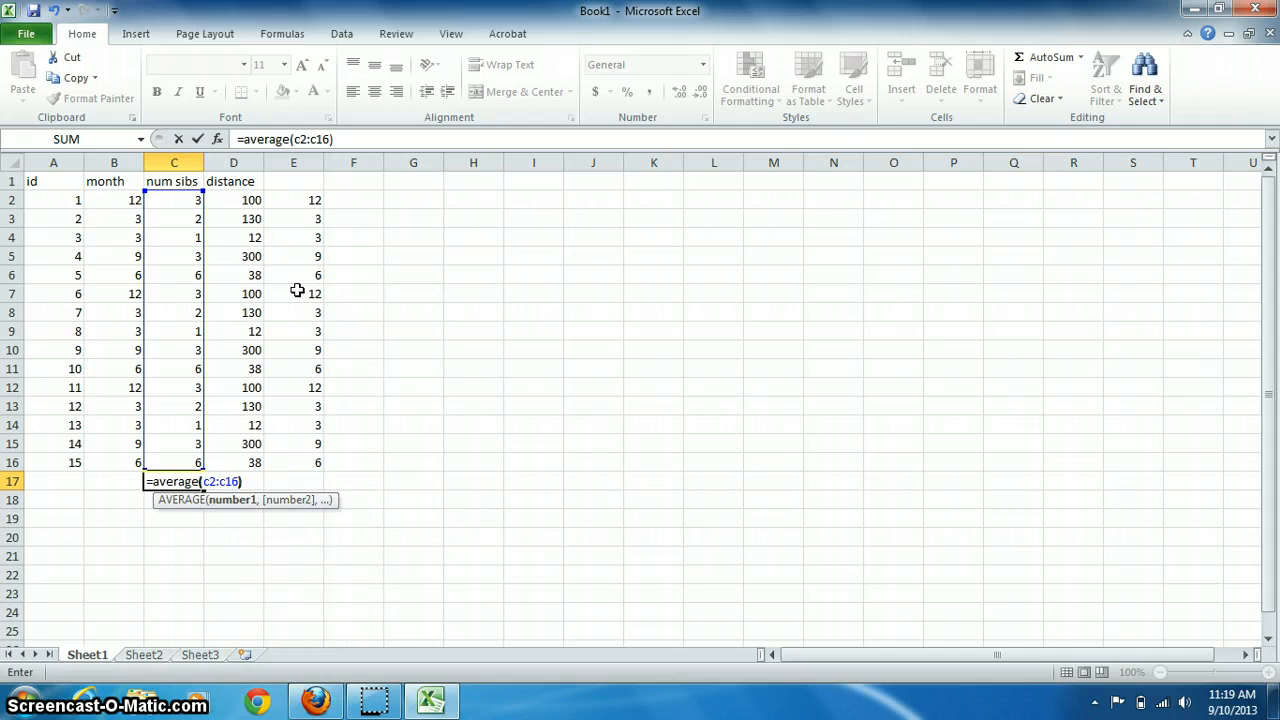
type(")")
key("Return")
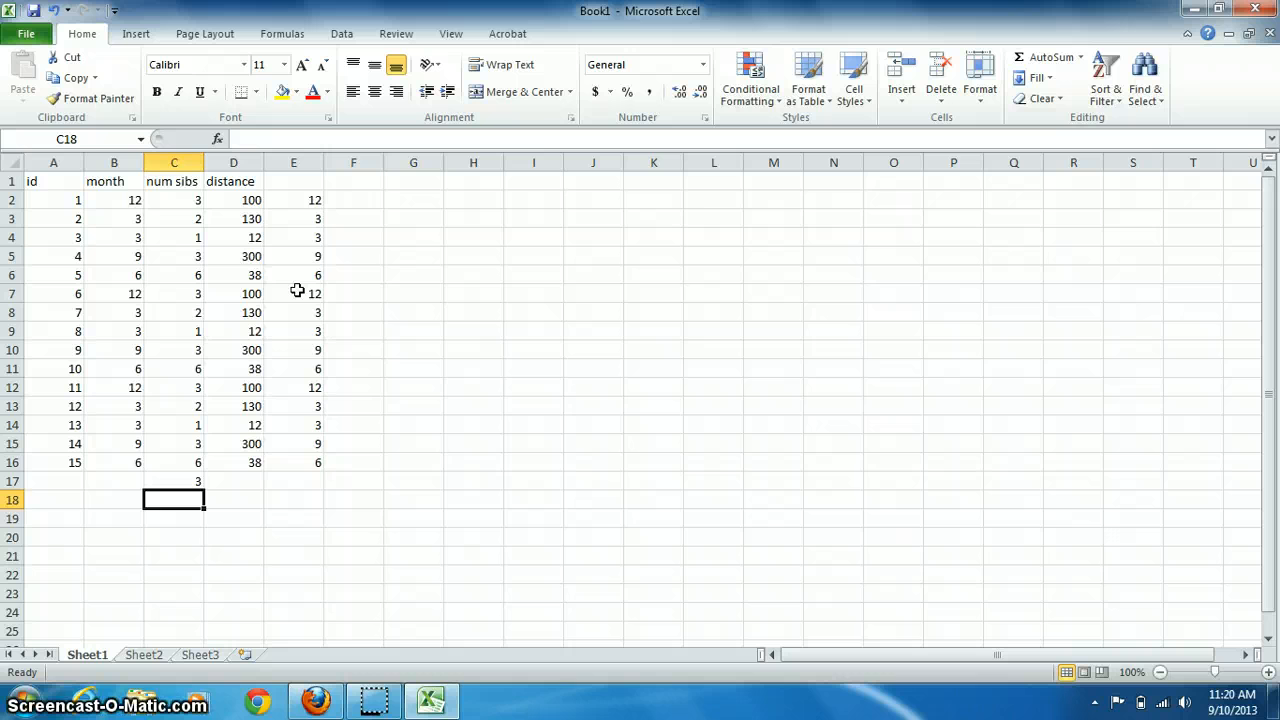
Change the num sibs value in C14 to 2 and check the average in C17
key("Up")
key("Up")
key("Down")
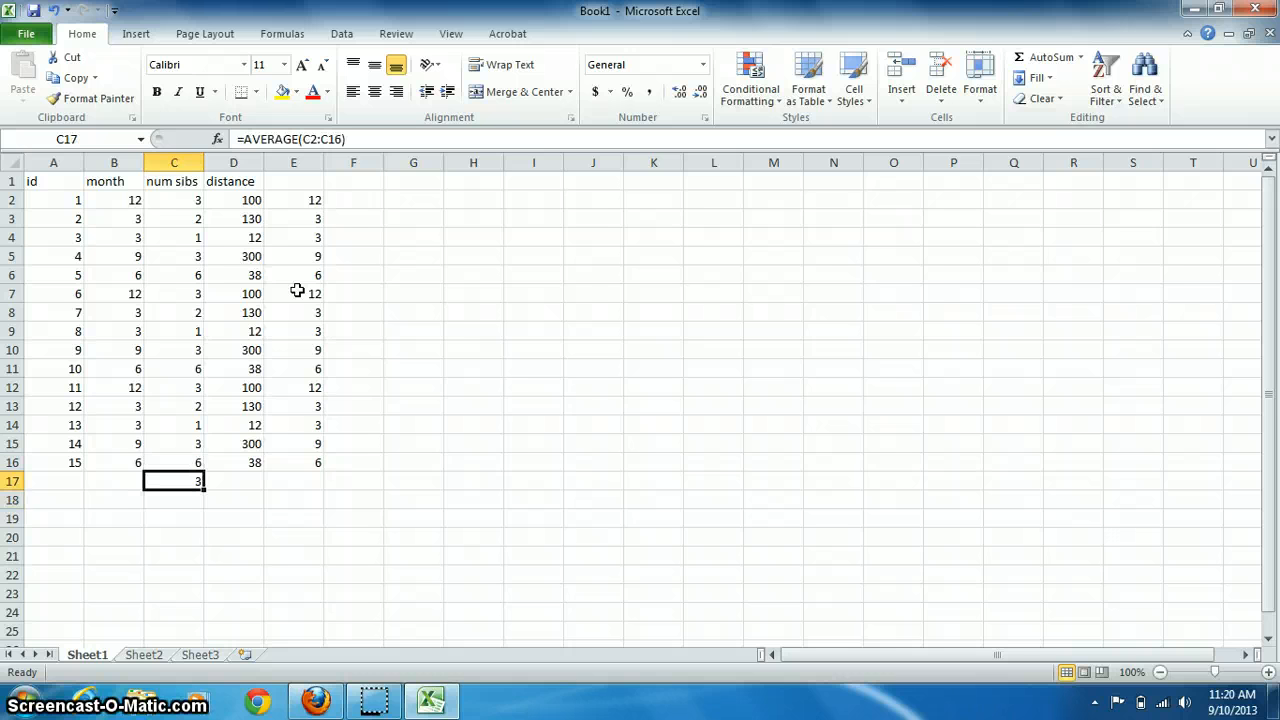
key("Up")
key("Up")
key("Up")
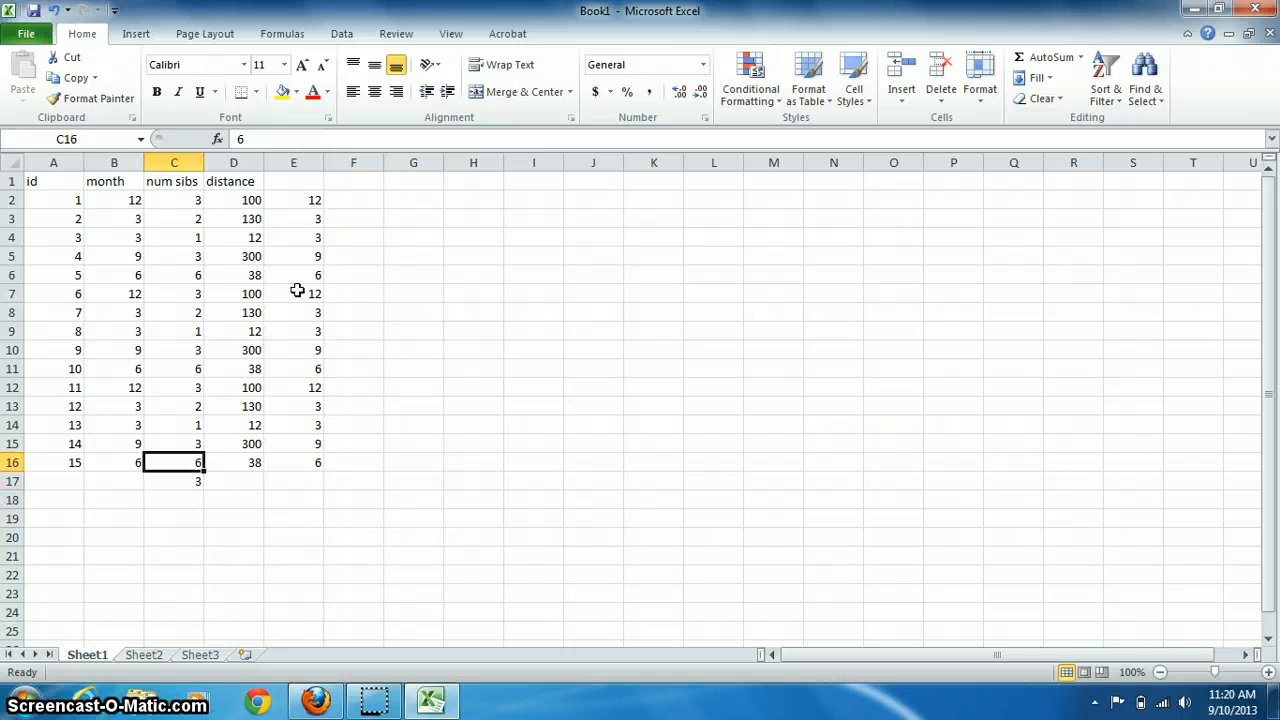
type("2")
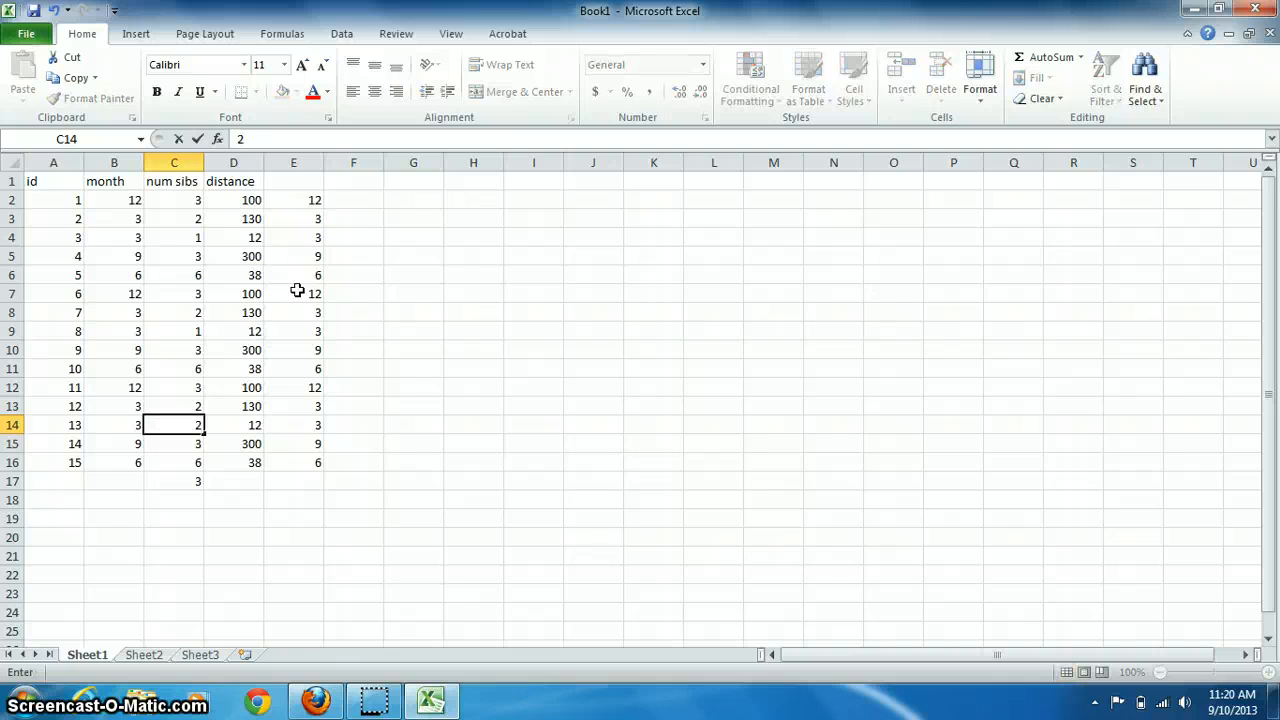
key("Return")
key("Down")
key("Down")
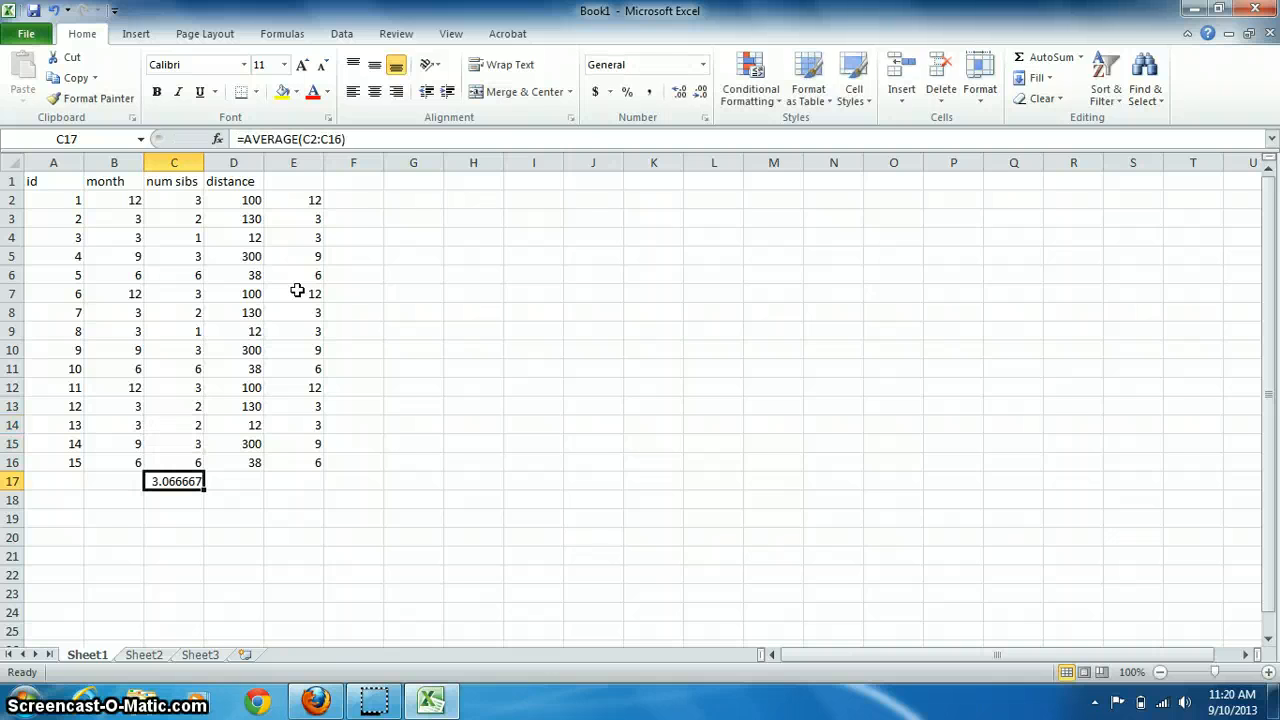
key("Down")
key("Up")
key("Right")
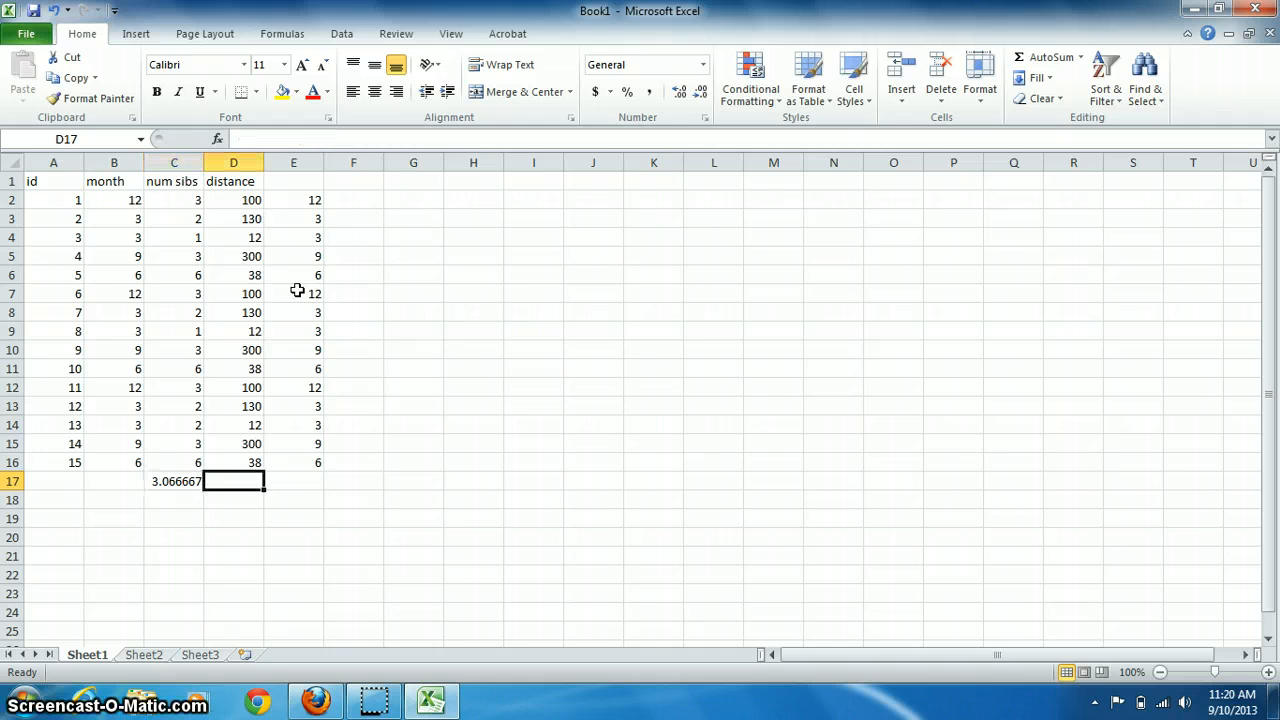
key("Left")
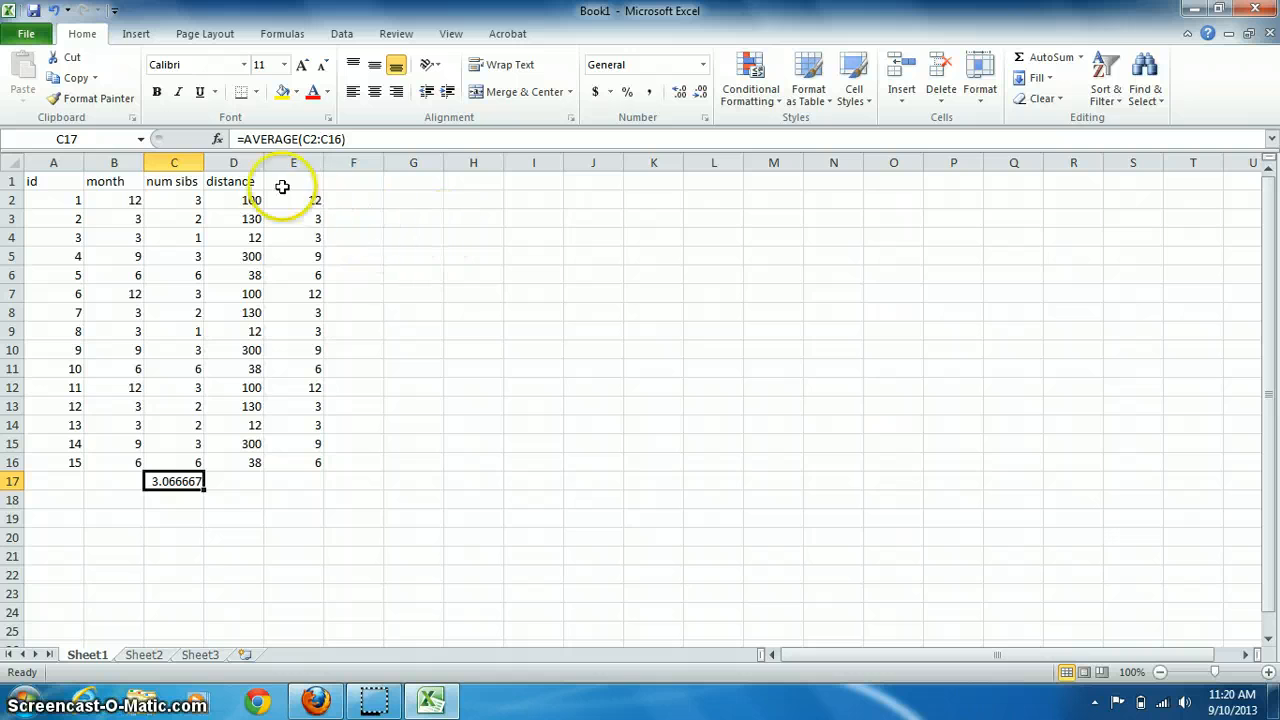
Replace the formula in E2 with =C2-C17 to subtract the average from the first num sibs value
left_click(316, 200)
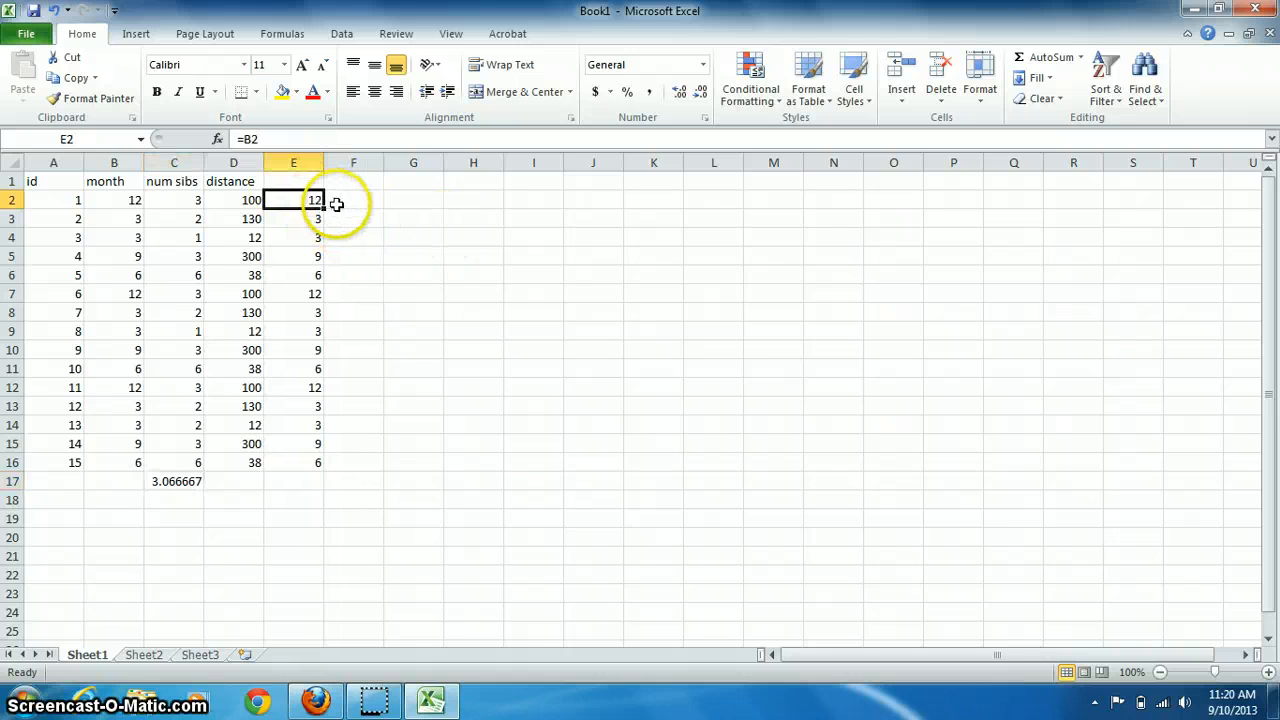
left_click(309, 182)
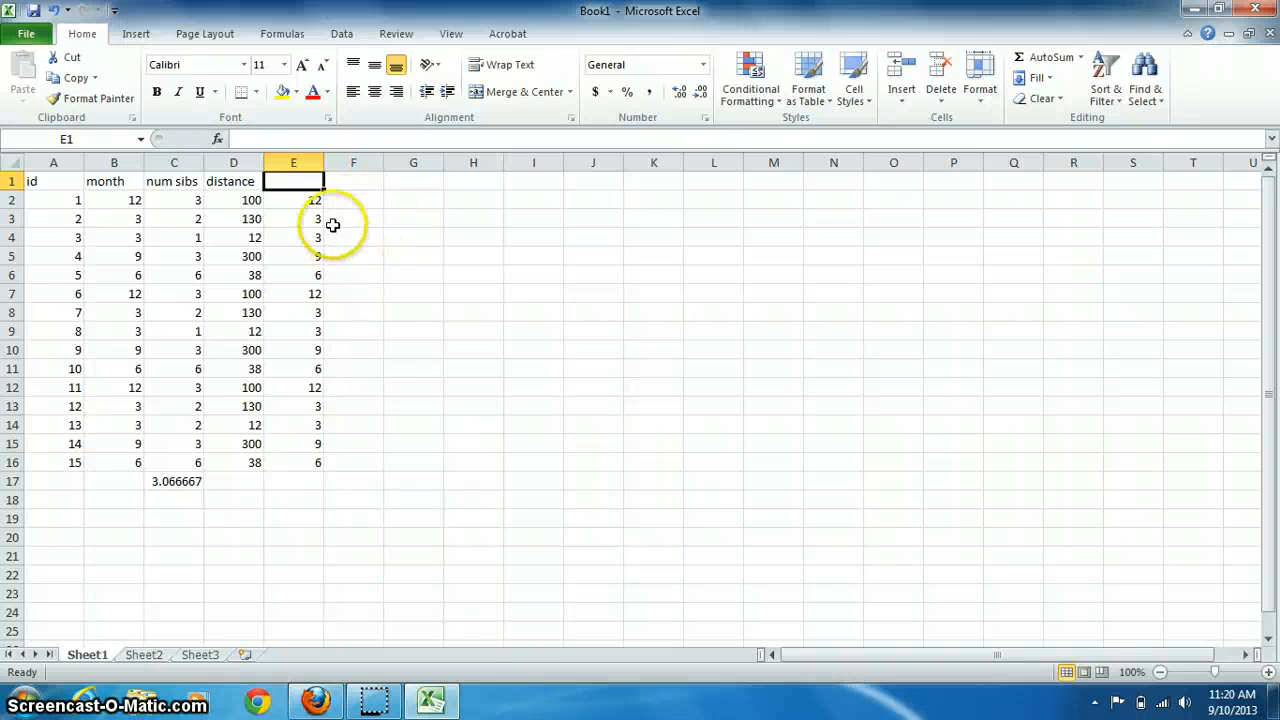
left_click(312, 200)
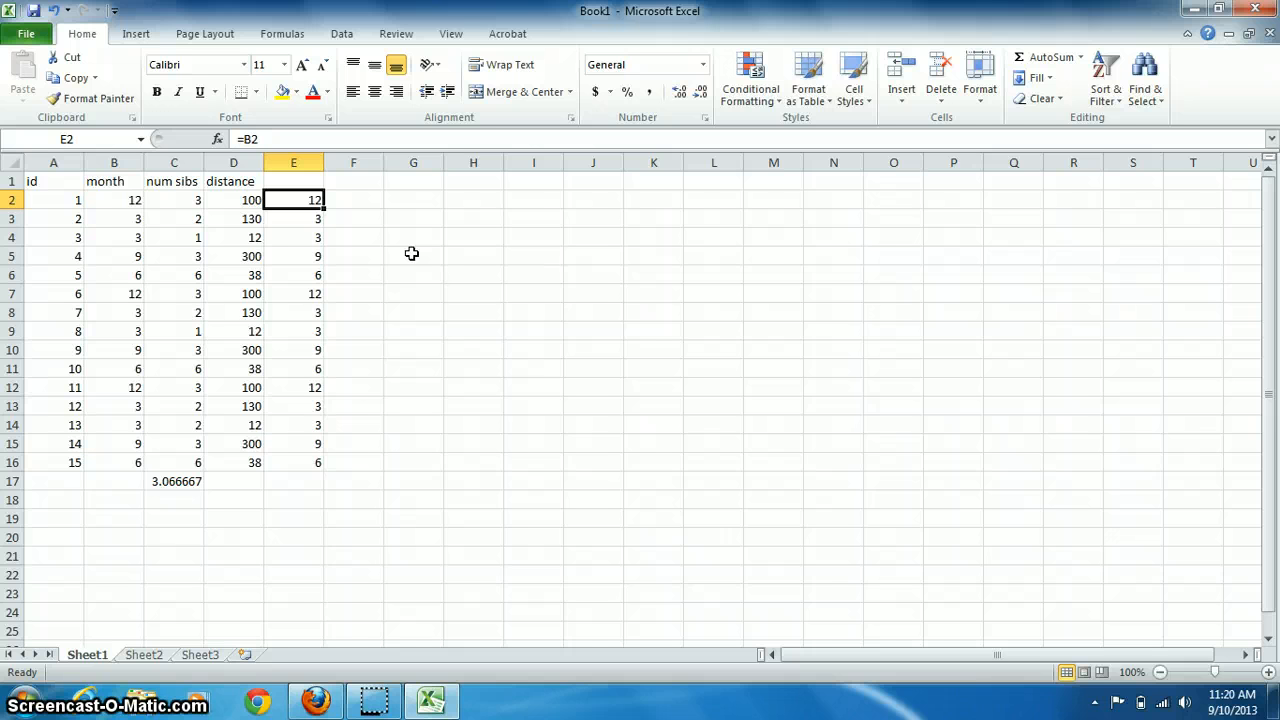
type("]")
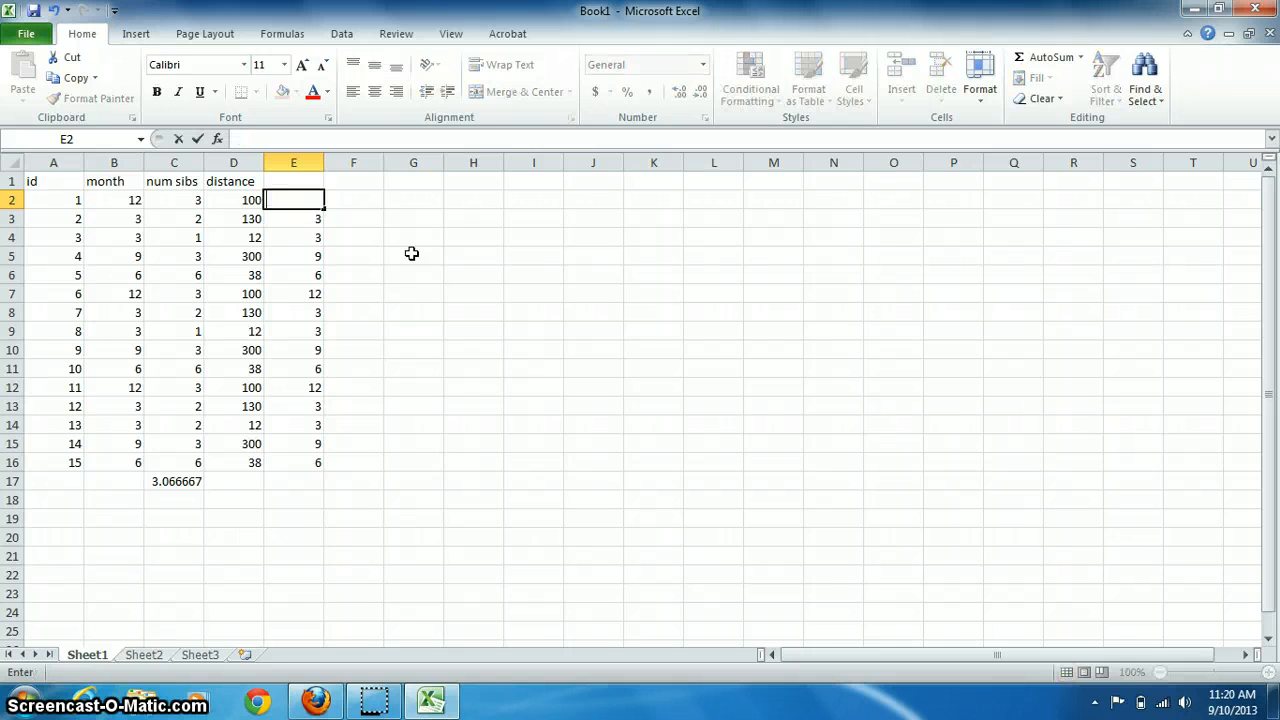
type("=")
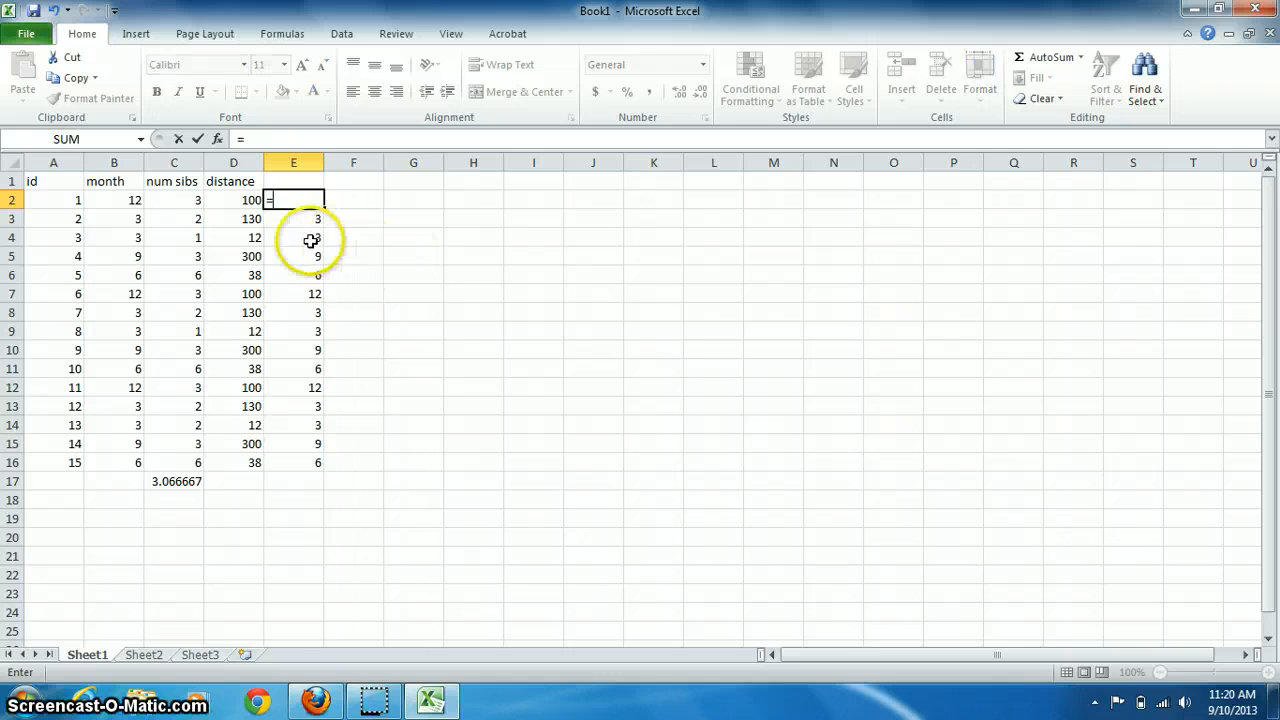
left_click(186, 200)
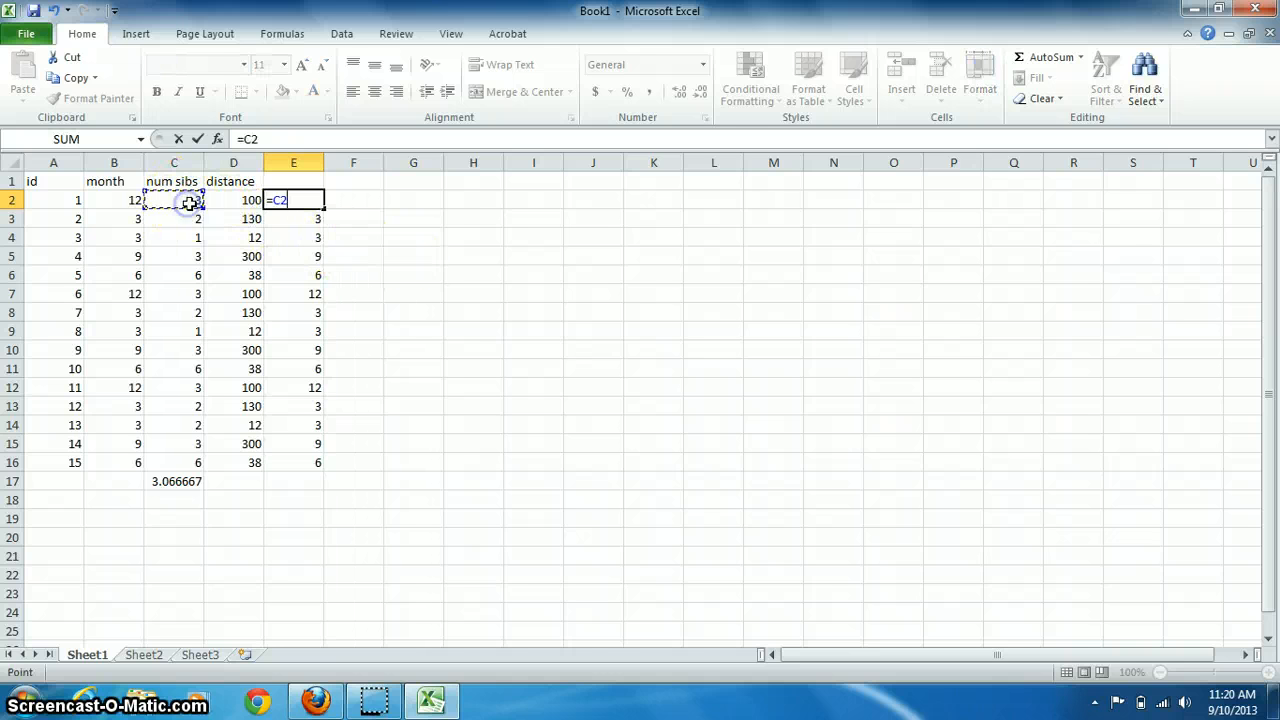
left_click(192, 482)
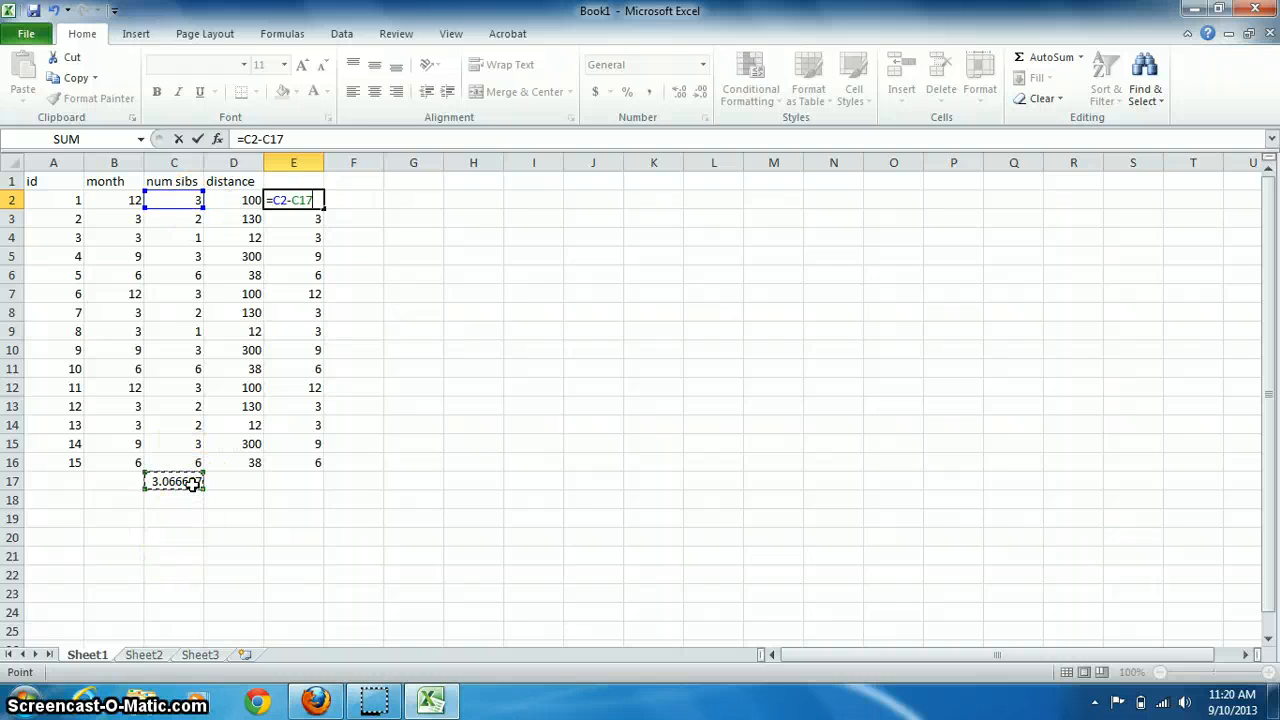
key("Return")
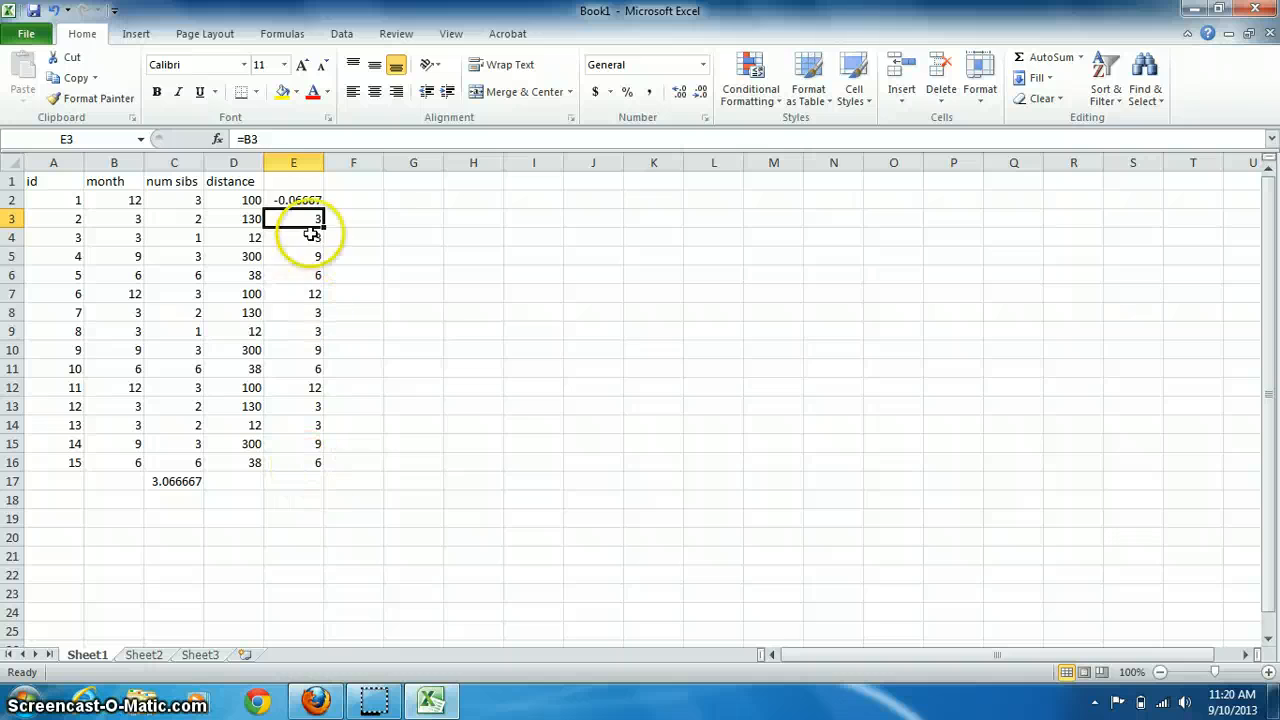
Fill the E2 formula down through E16 and inspect which cells the formula in E3 refers to
left_click(305, 200)
left_click_drag(323, 208, 325, 468)
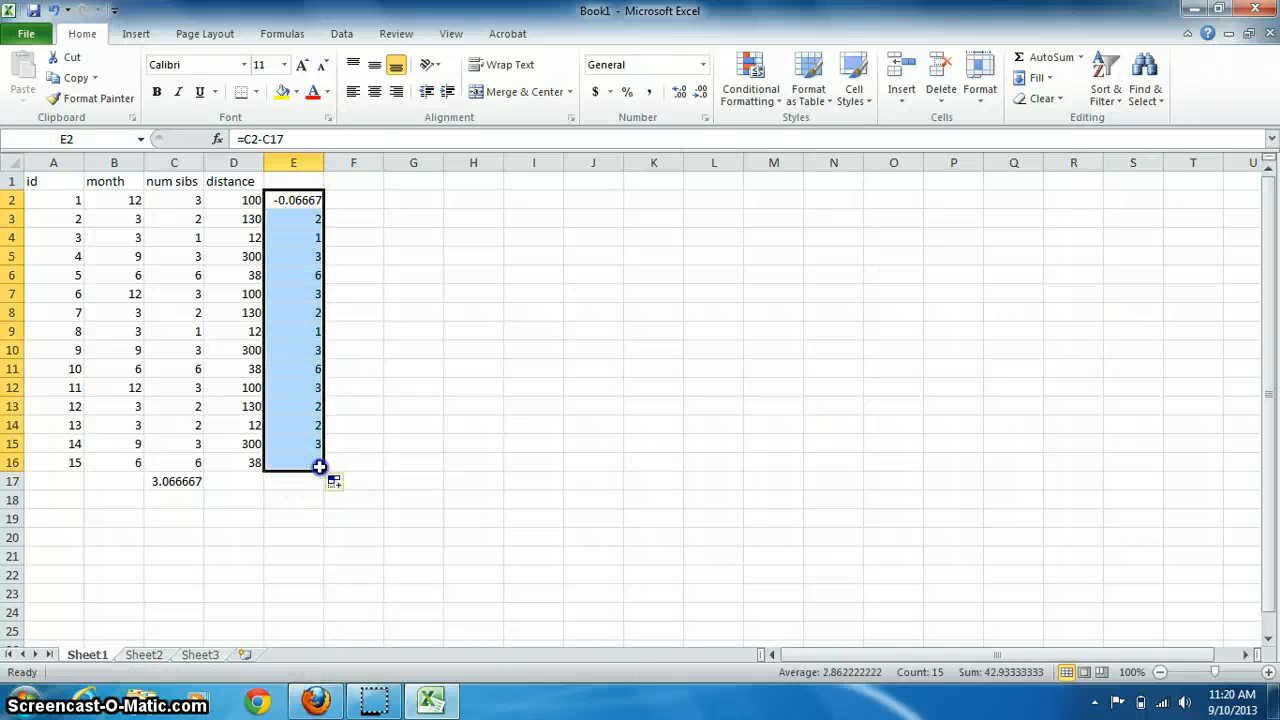
left_click(381, 545)
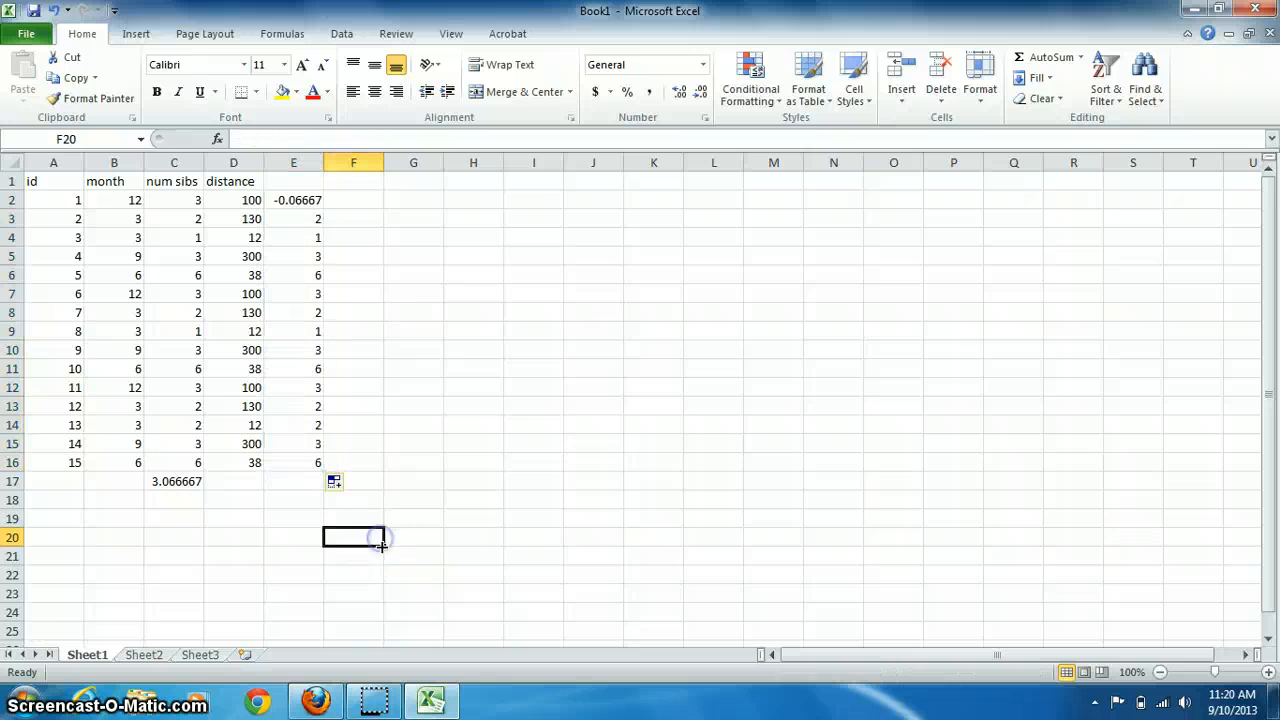
left_click(316, 217)
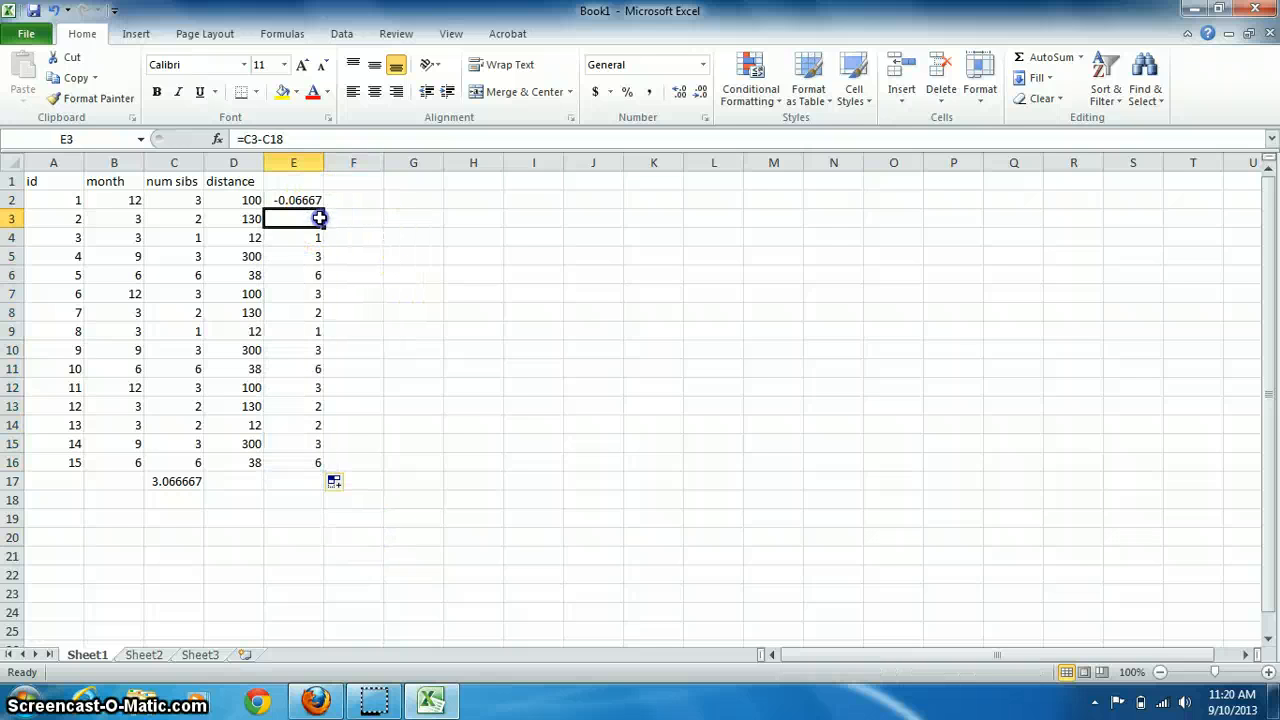
left_click(316, 137)
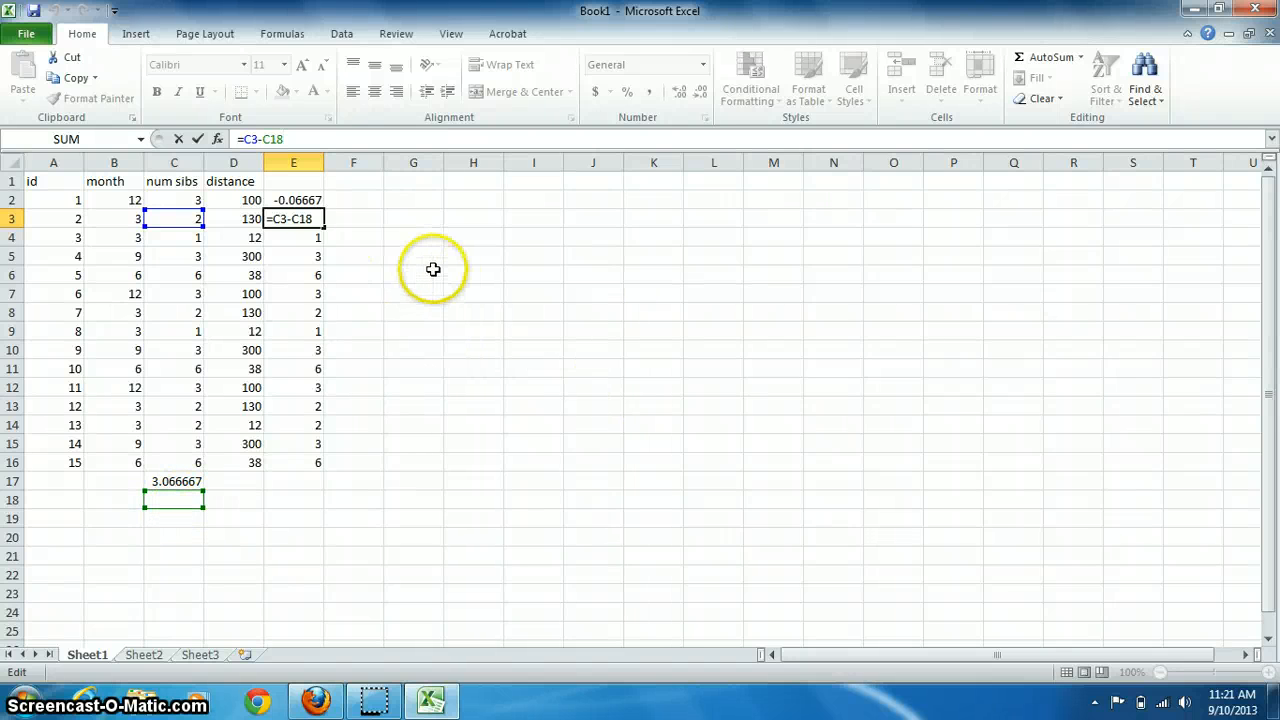
key("Escape")
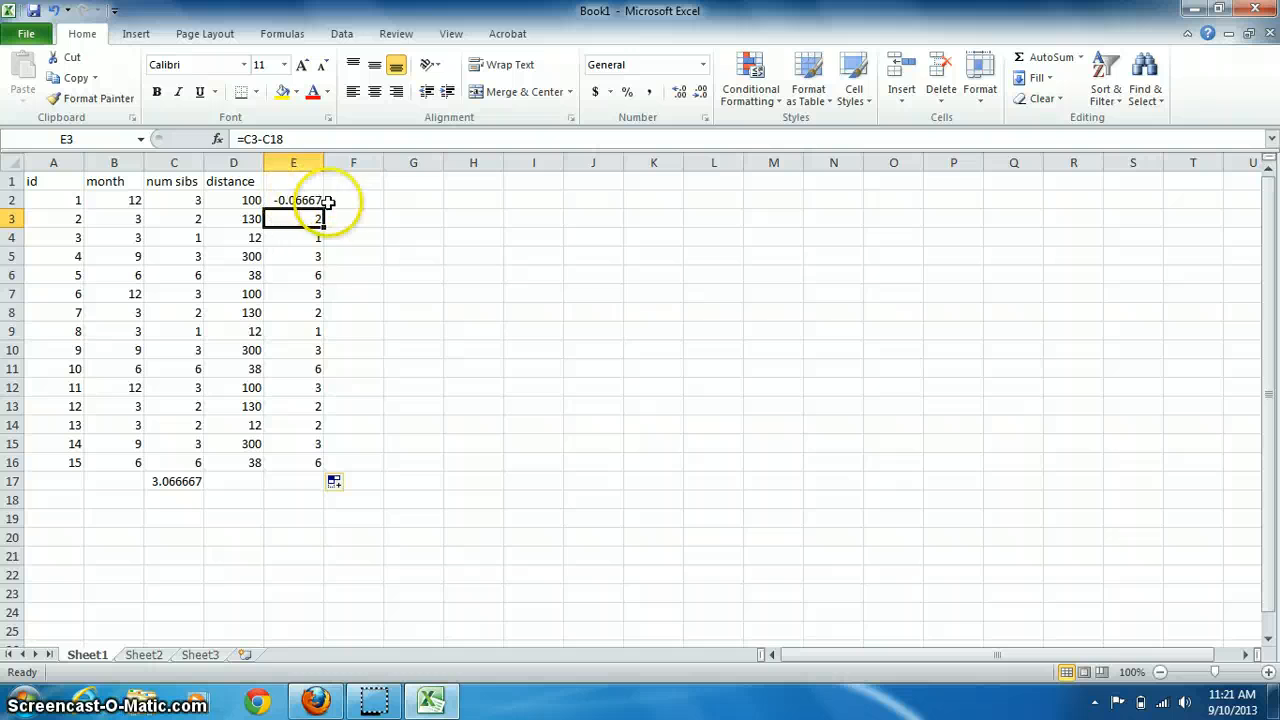
Make the reference to the average in E2 absolute, so the formula reads =C2-$C$17
left_click(296, 199)
left_click(311, 140)
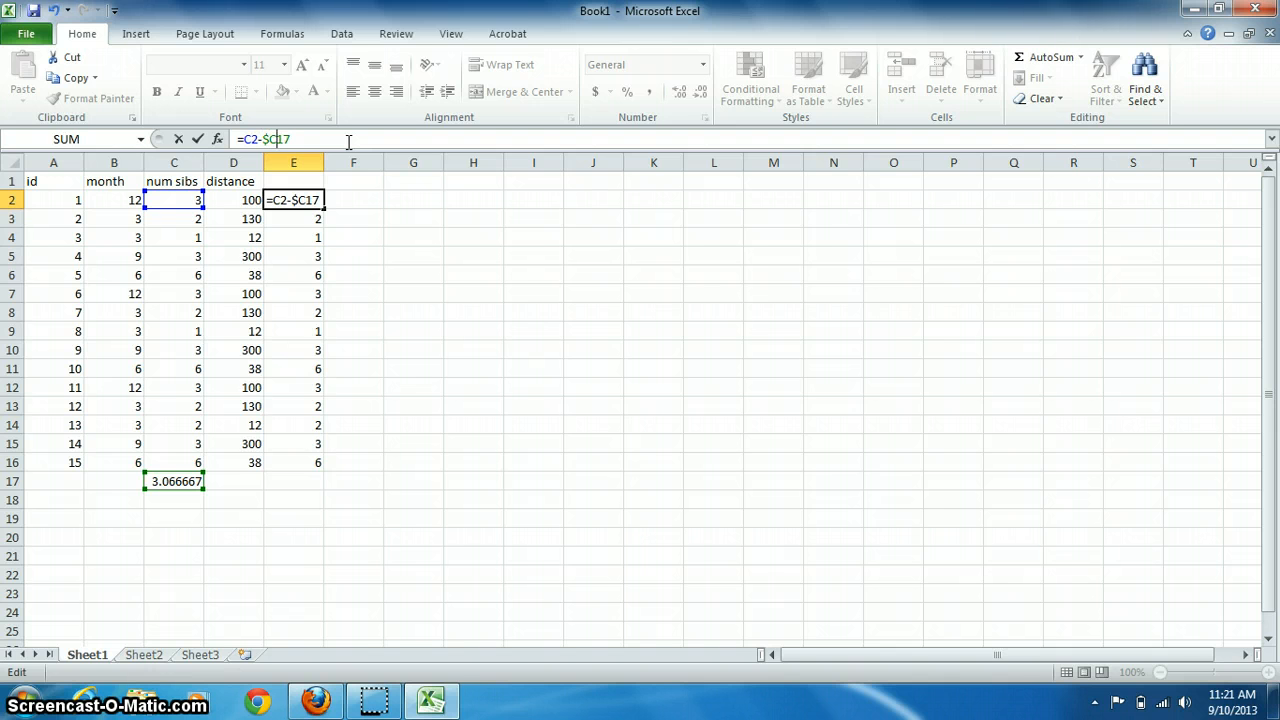
type("$")
key("Return")
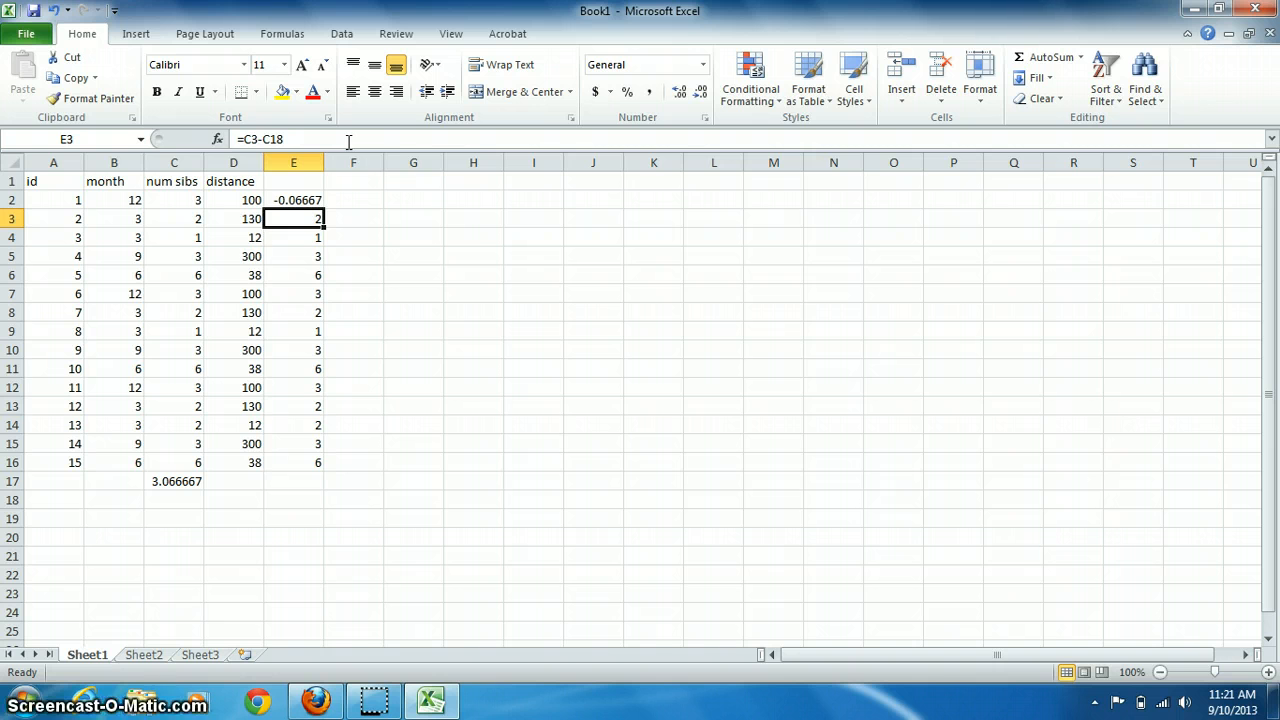
Copy the formula in E2 and paste it over the range E2 through E16
key("Up")
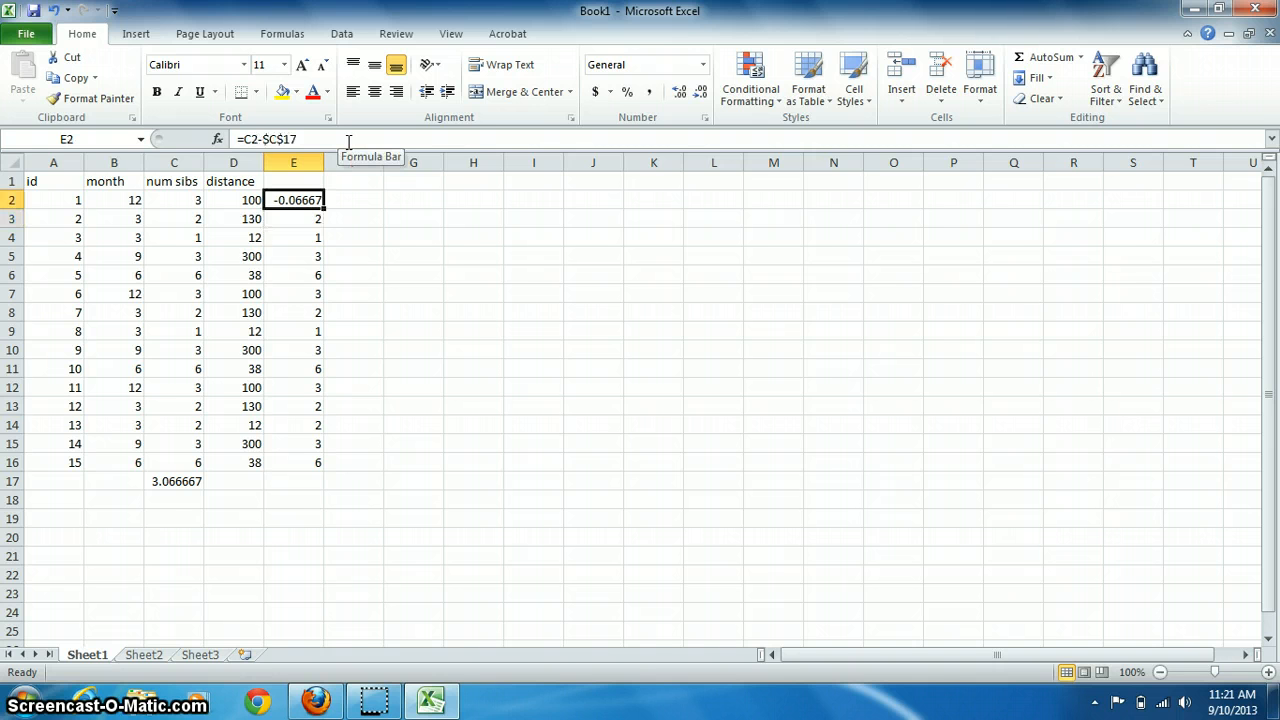
key("ctrl+c")
key("shift+Down")
key("shift+Down")
key("shift+Down")
key("shift+Down")
key("shift+Down")
key("shift+Down")
key("shift+Down")
key("shift+Down")
key("shift+Down")
key("shift+Down")
key("shift+Down")
key("shift+Down")
key("shift+Down")
key("shift+Down")
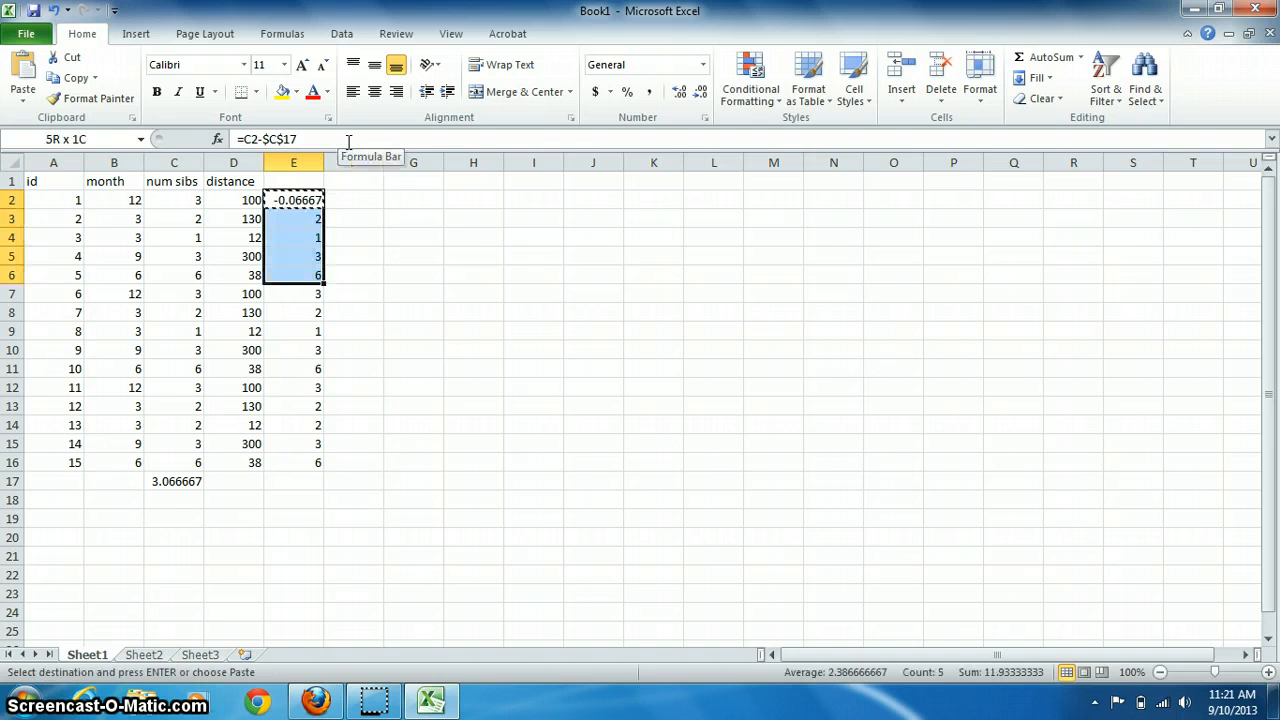
key("ctrl+v")
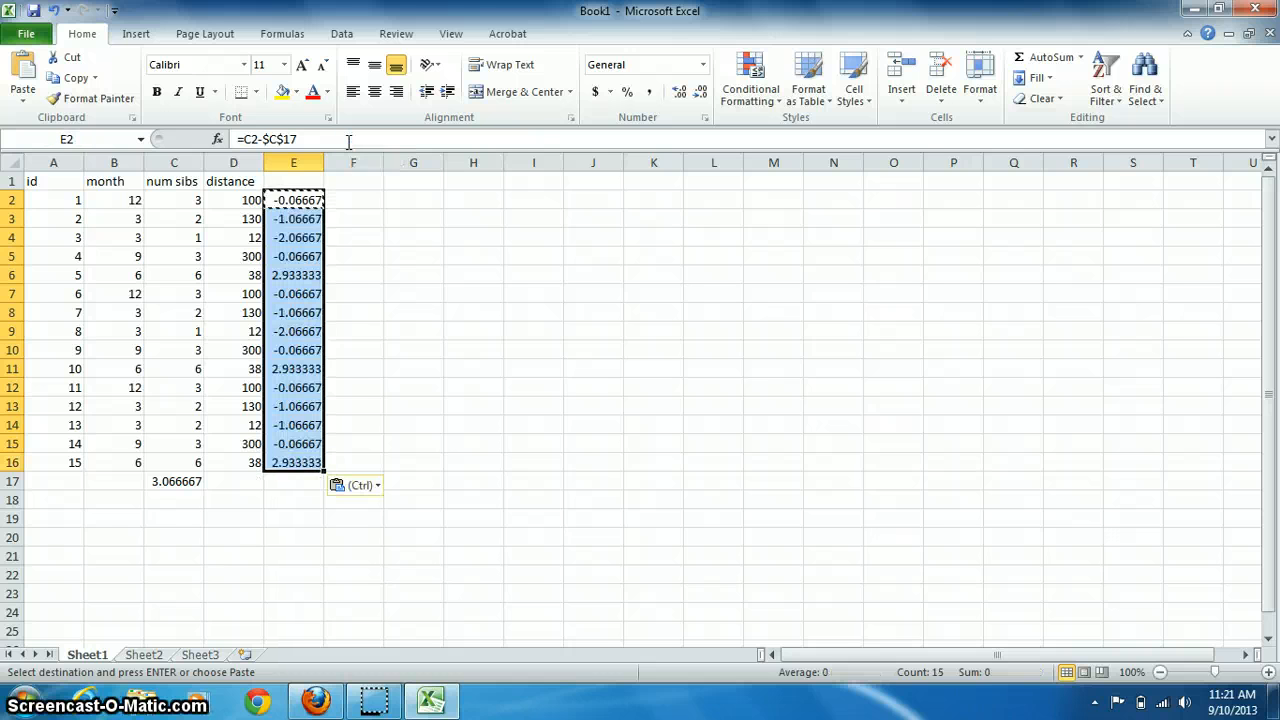
Step down the pasted cells from E3 to E16 and examine the relative and absolute references in each formula
key("Down")
key("Down")
key("Down")
key("Down")
key("Down")
key("Down")
key("Down")
key("Down")
key("Down")
key("Down")
key("Down")
key("Down")
key("Down")
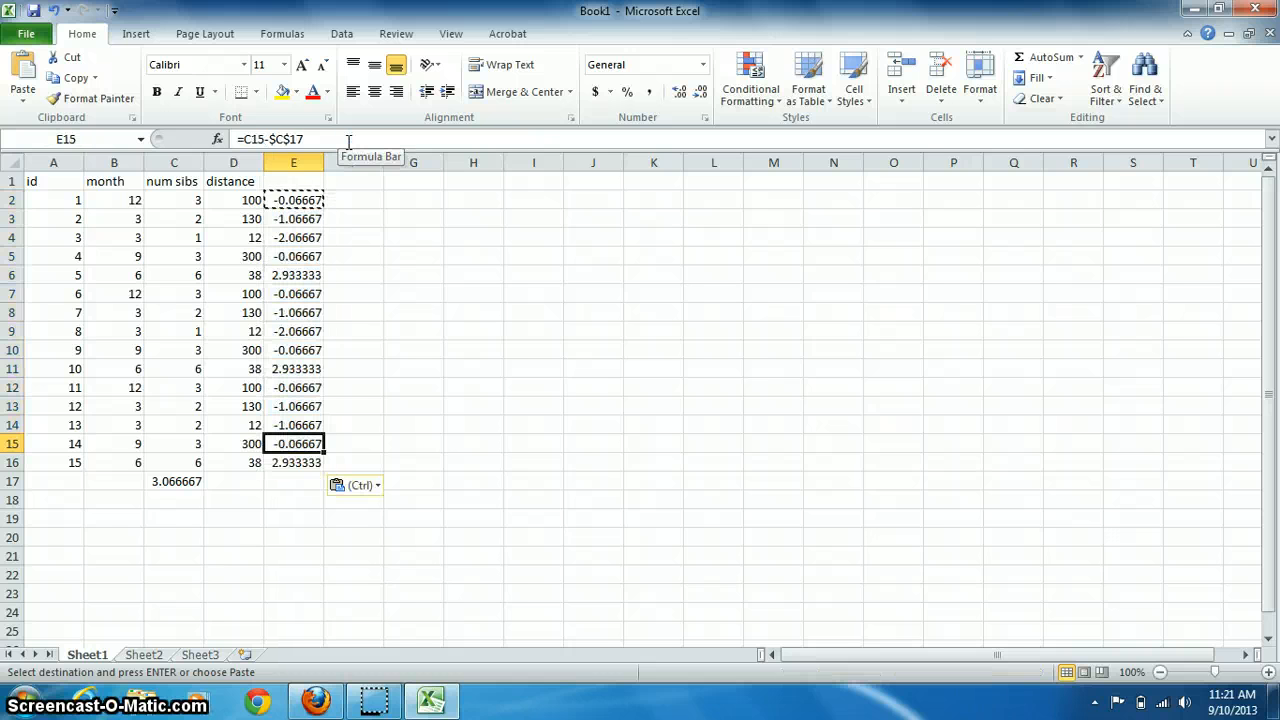
key("Down")
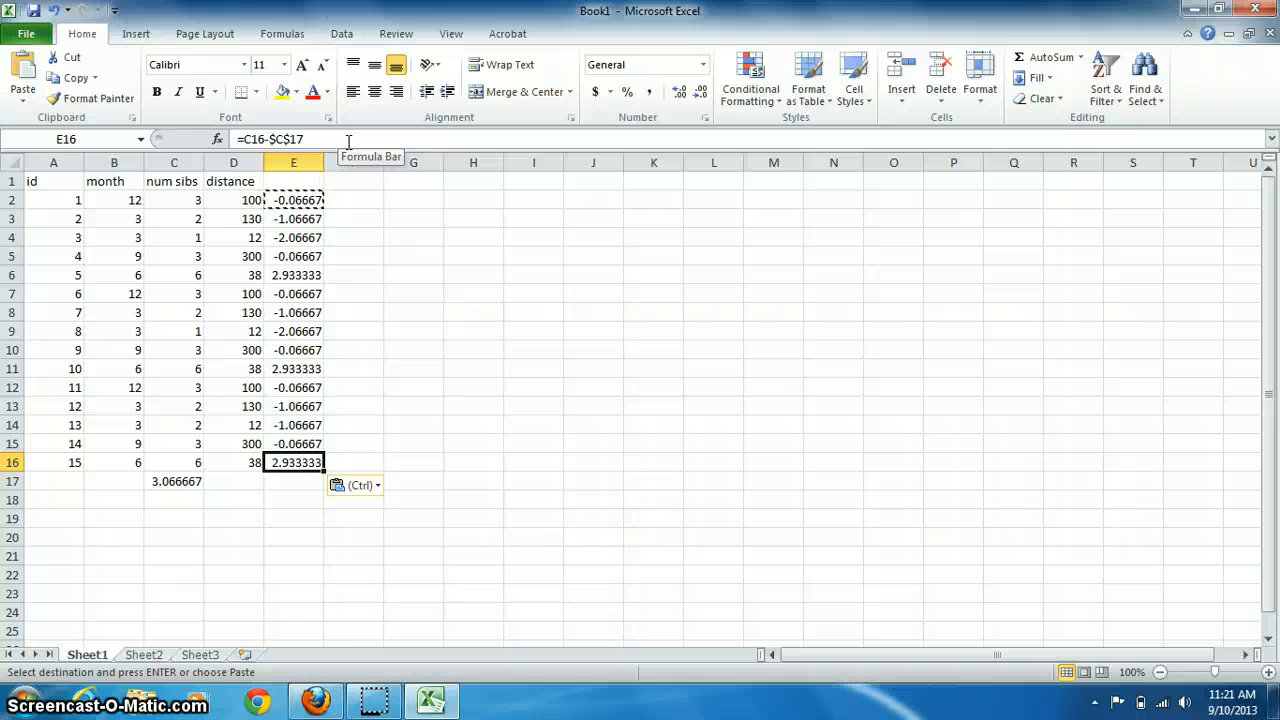
key("Left")
key("Right")
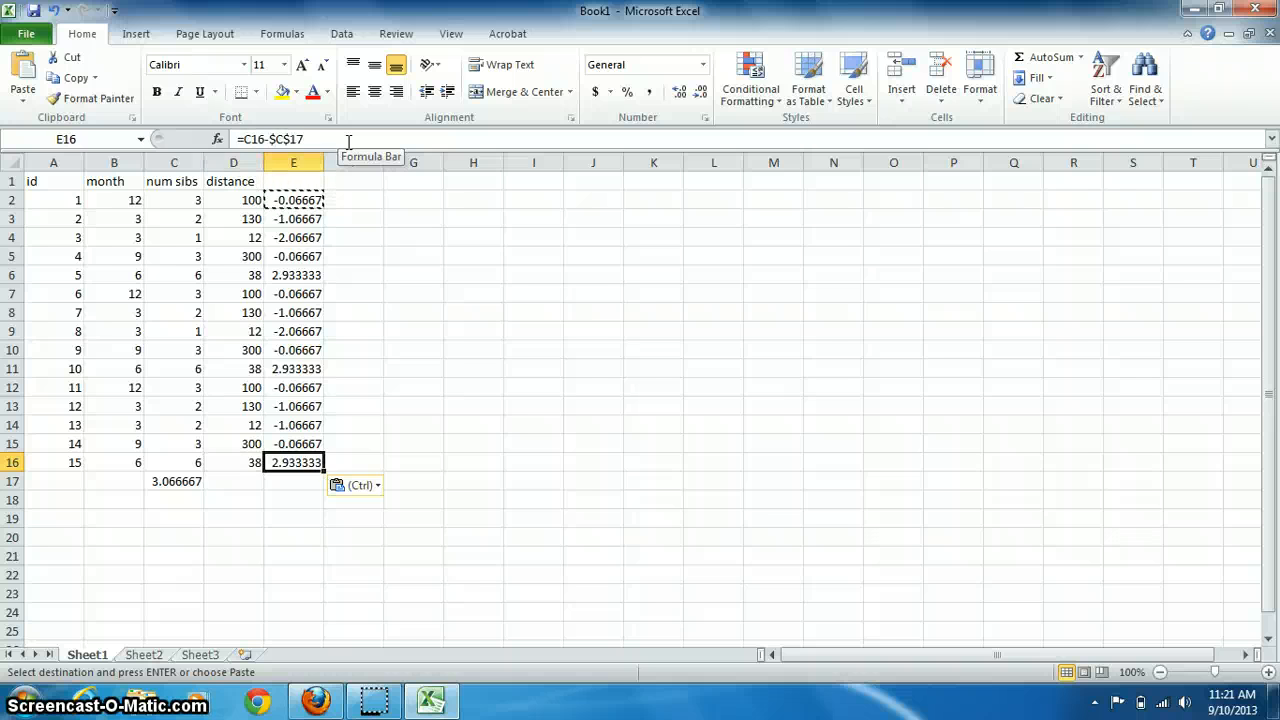
key("Left")
key("Right")
key("Up")
key("Up")
key("Up")
key("Up")
key("Up")
key("Up")
key("Up")
key("Up")
key("Up")
key("Up")
key("Up")
key("Up")
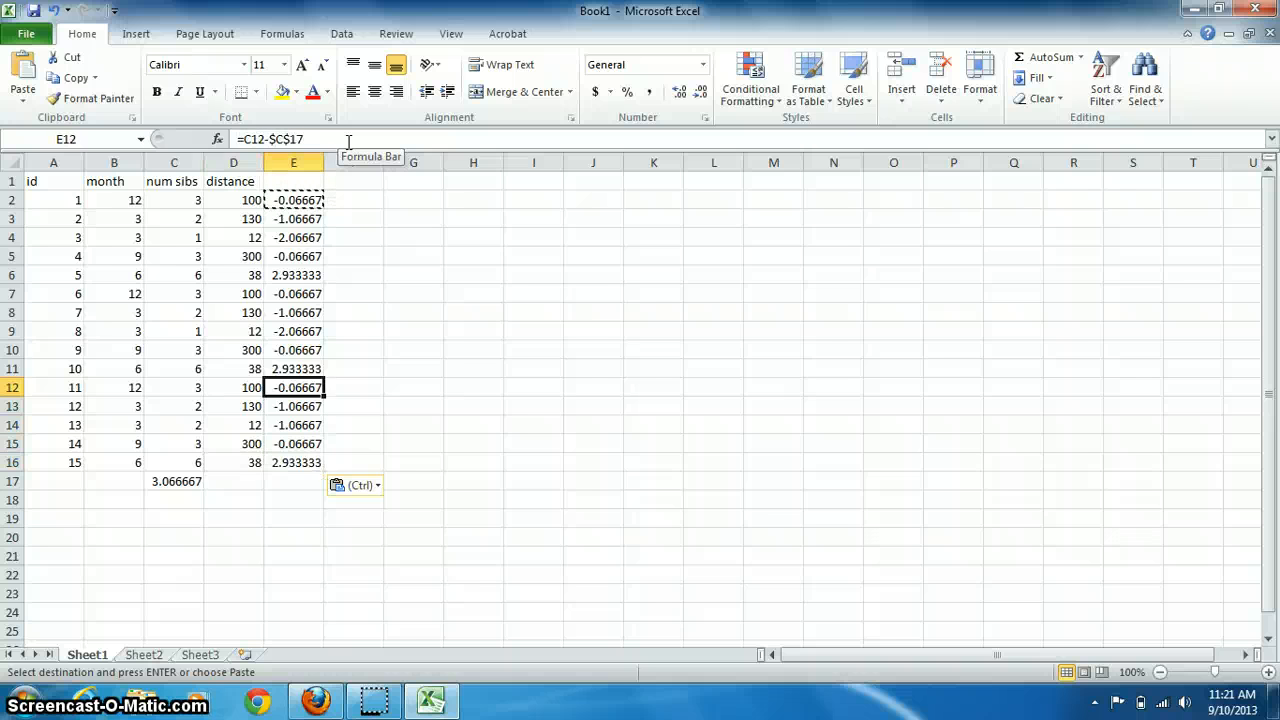
key("Down")
key("Down")
key("Down")
key("Left")
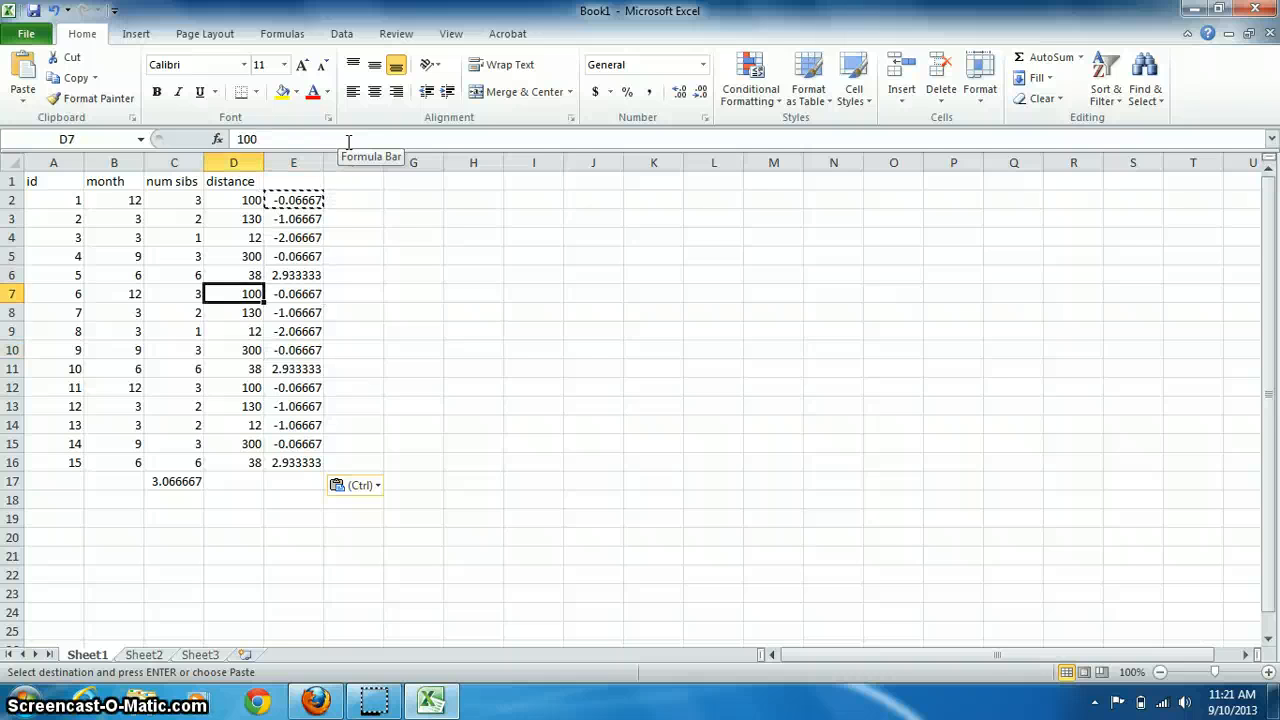
Copy the AVERAGE formula in C17 into D17 so it averages the distance column, and check its cell range
key("Down")
key("Down")
key("Down")
key("Down")
key("Down")
key("Down")
key("Down")
key("Down")
key("Down")
key("Left")
key("Down")
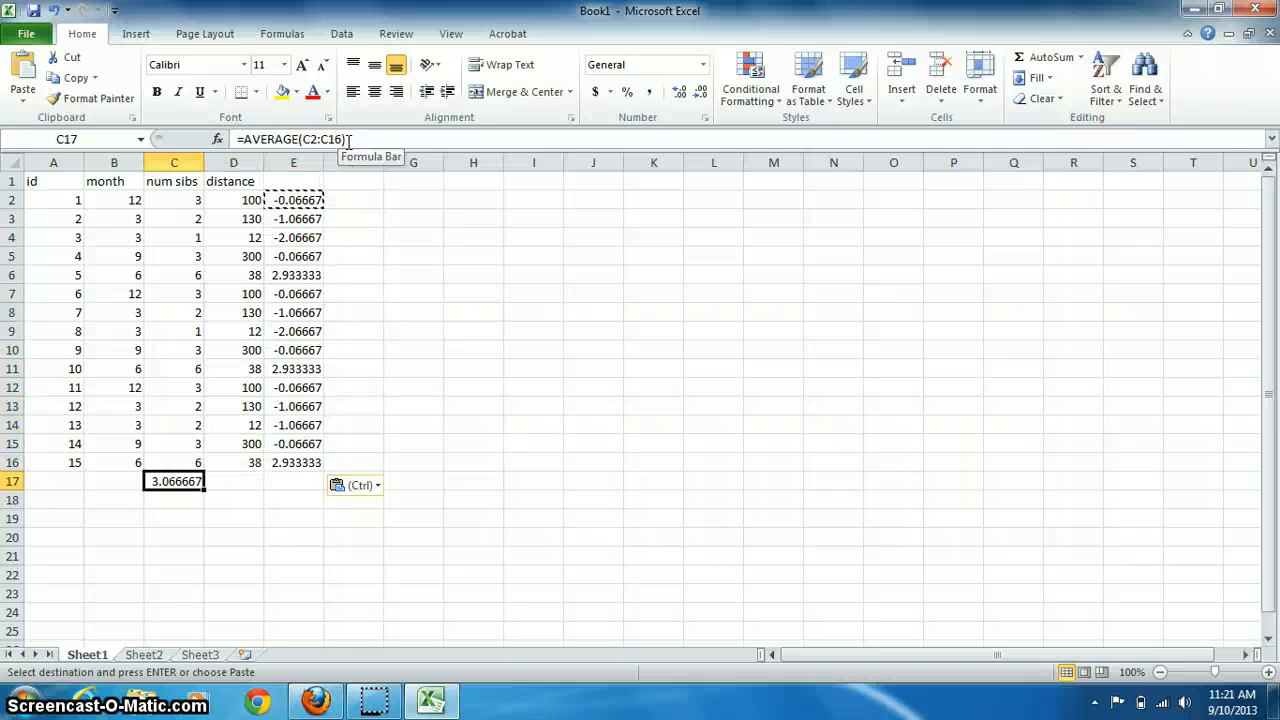
key("ctrl+c")
key("Right")
key("Left")
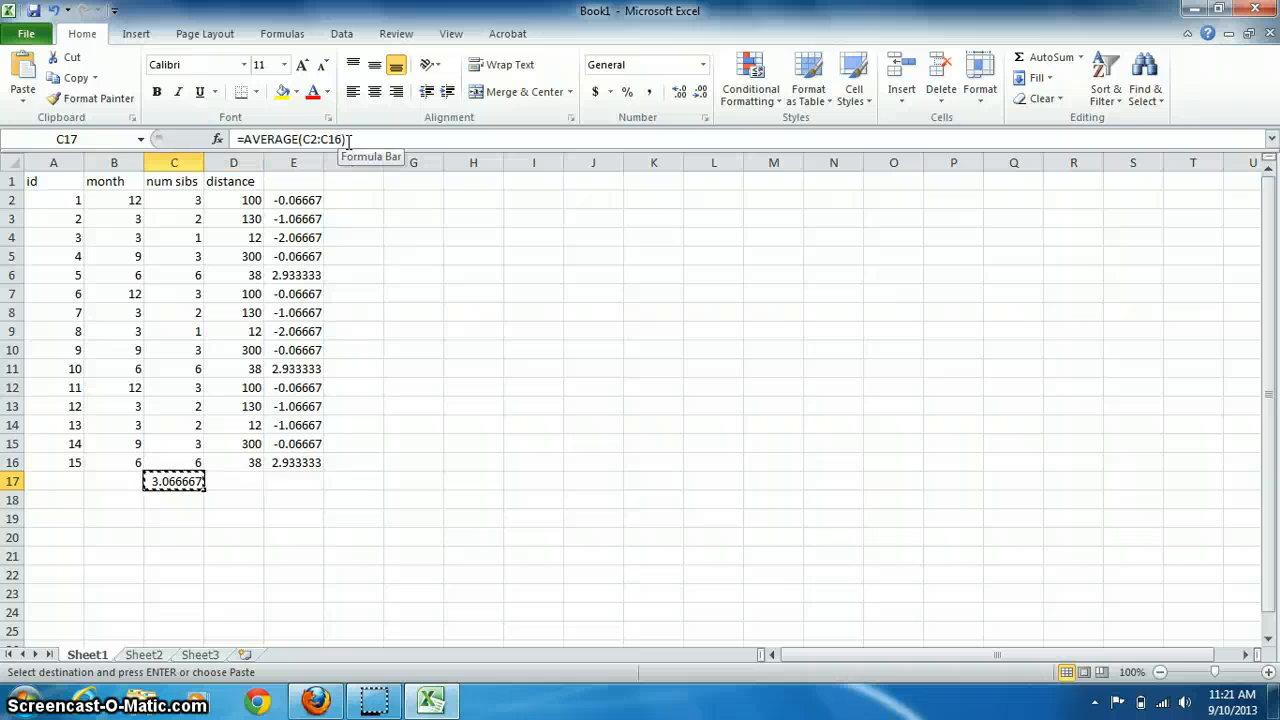
key("Right")
key("ctrl+v")
key("Right")
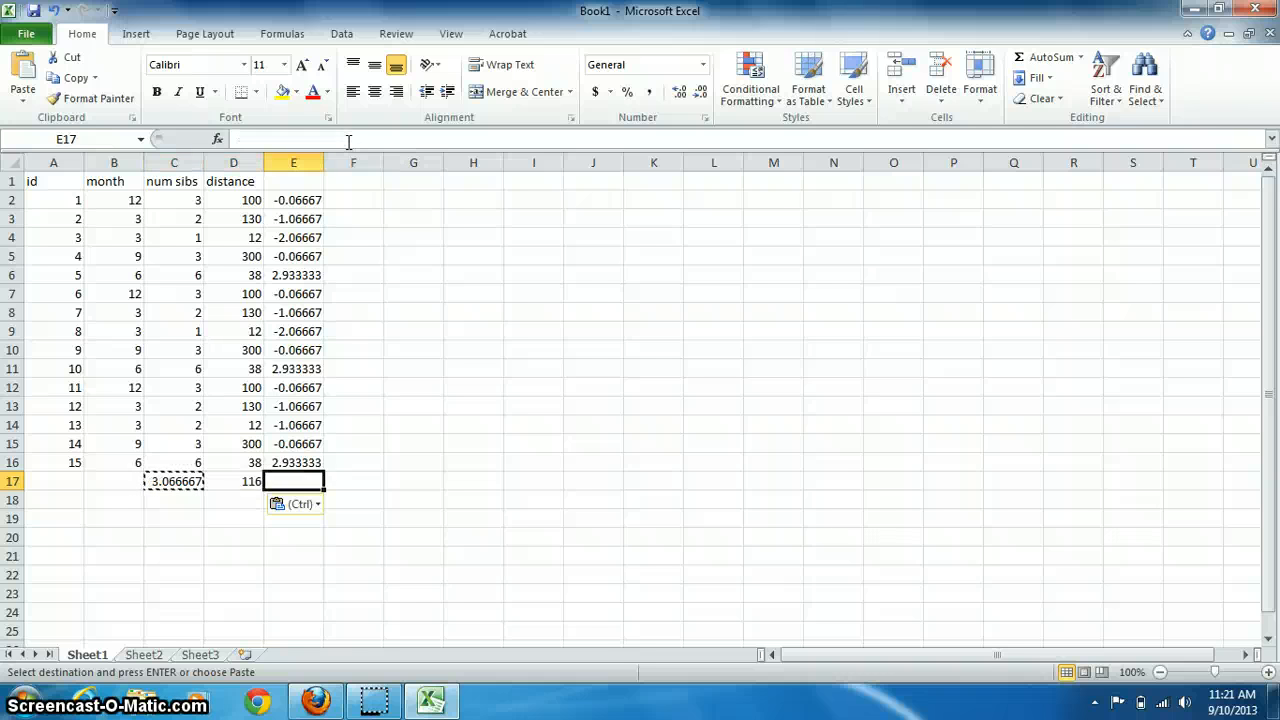
key("Left")
key("Up")
key("Up")
key("Down")
key("Down")
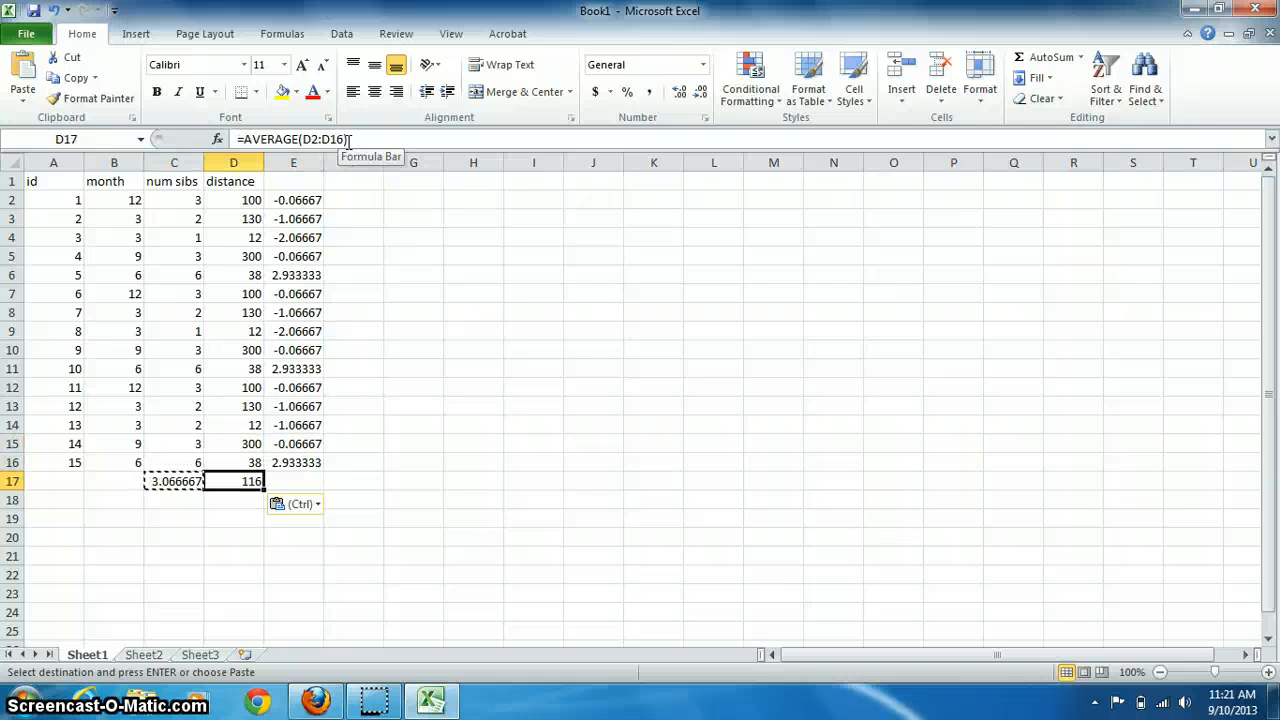
Copy the formula in E2 into F2 and inspect which cells the pasted formula refers to
key("Right")
key("Up")
key("Up")
key("Up")
key("Up")
key("Up")
key("Up")
key("Up")
key("Up")
key("Up")
key("Up")
key("Up")
key("Up")
key("Up")
key("Up")
key("Up")
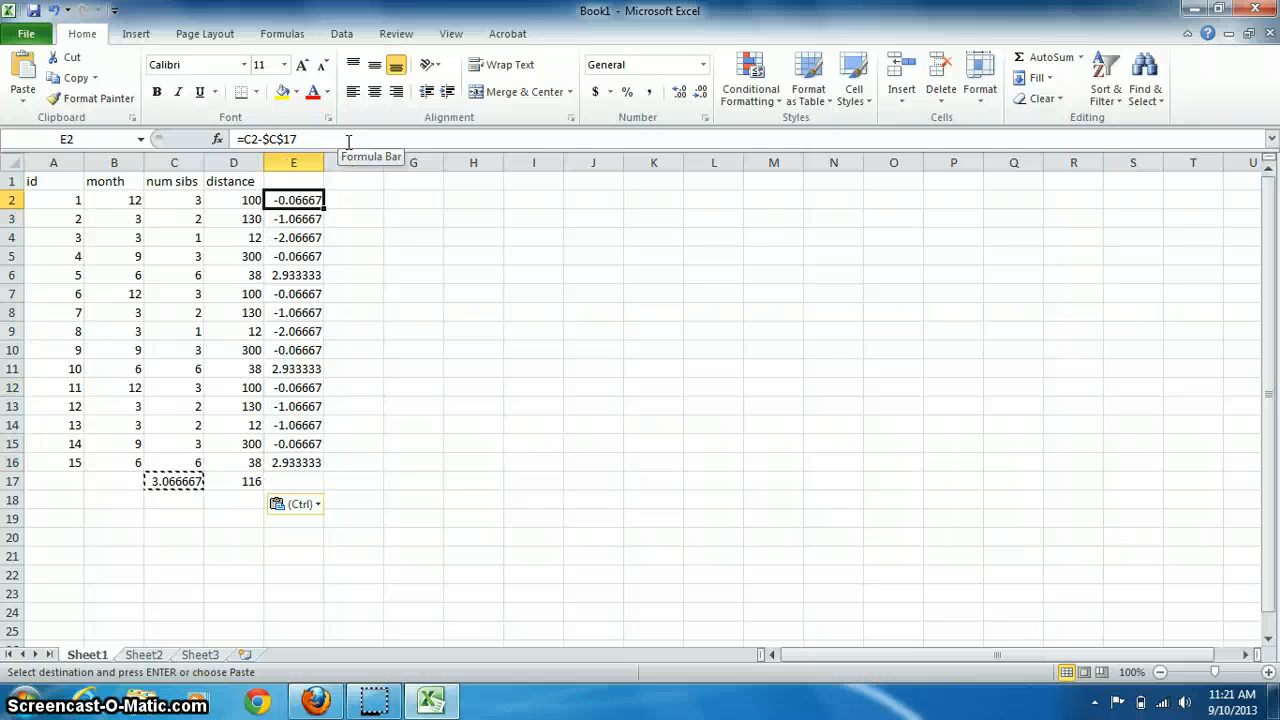
key("ctrl+c")
key("Right")
key("ctrl+v")
key("Down")
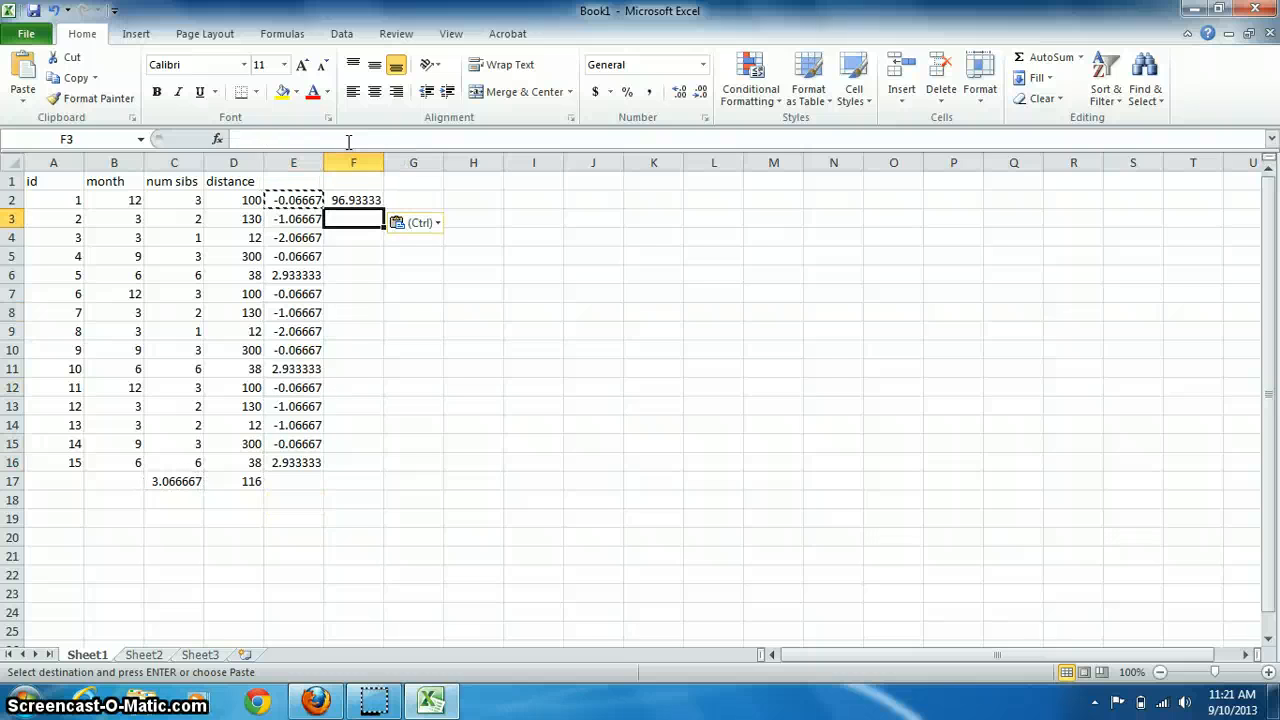
key("Up")
left_click(408, 141)
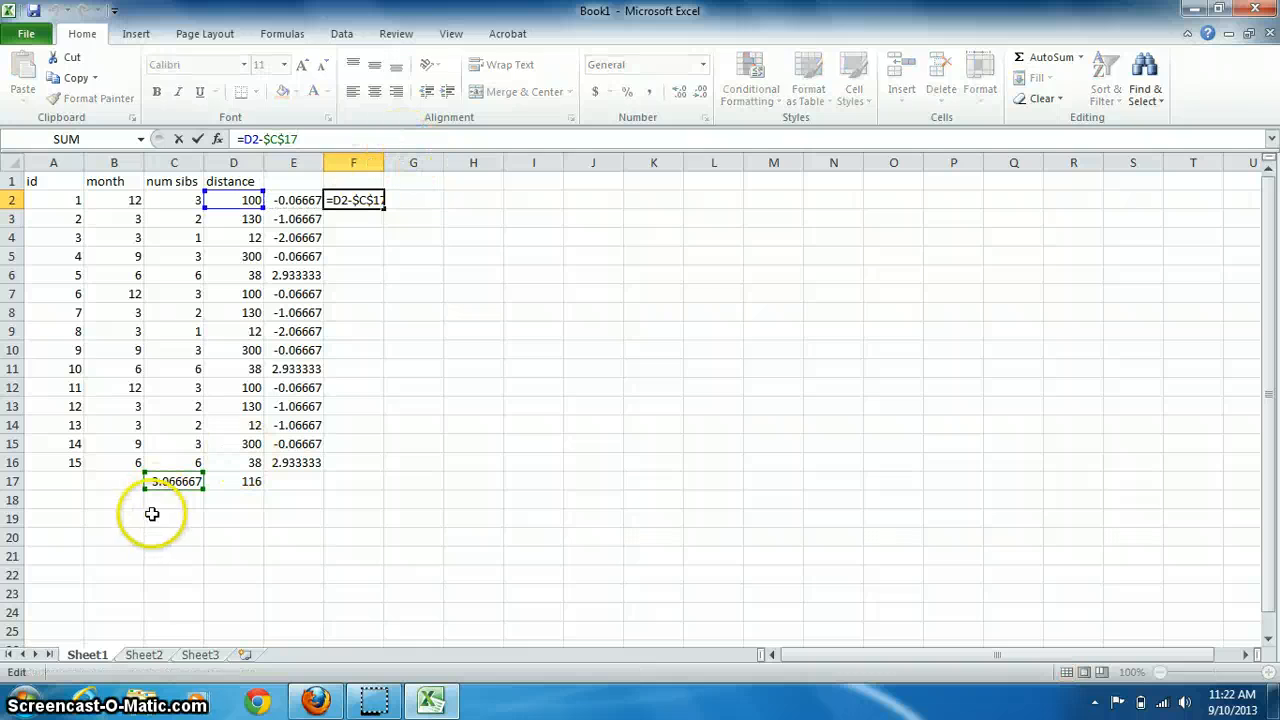
left_click(361, 139)
left_click(426, 288)
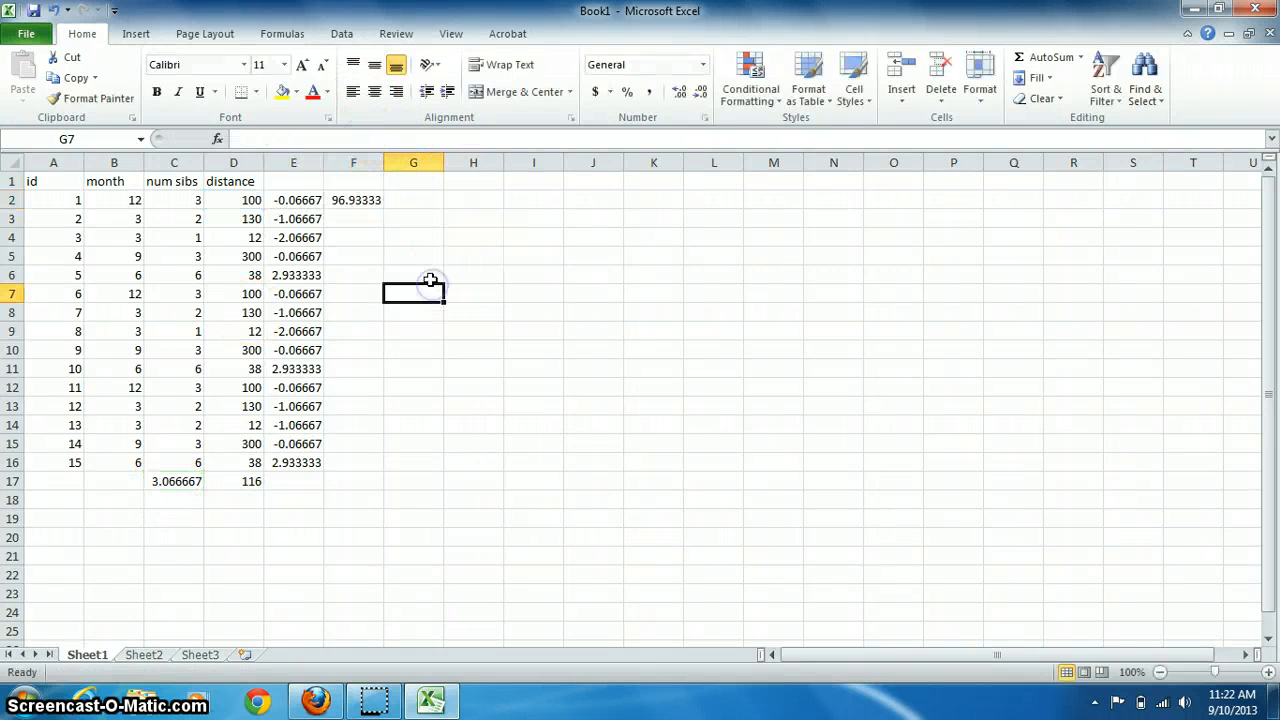
Make only the row of the average reference in E2 absolute, so the formula reads =C2-C$17
left_click(298, 200)
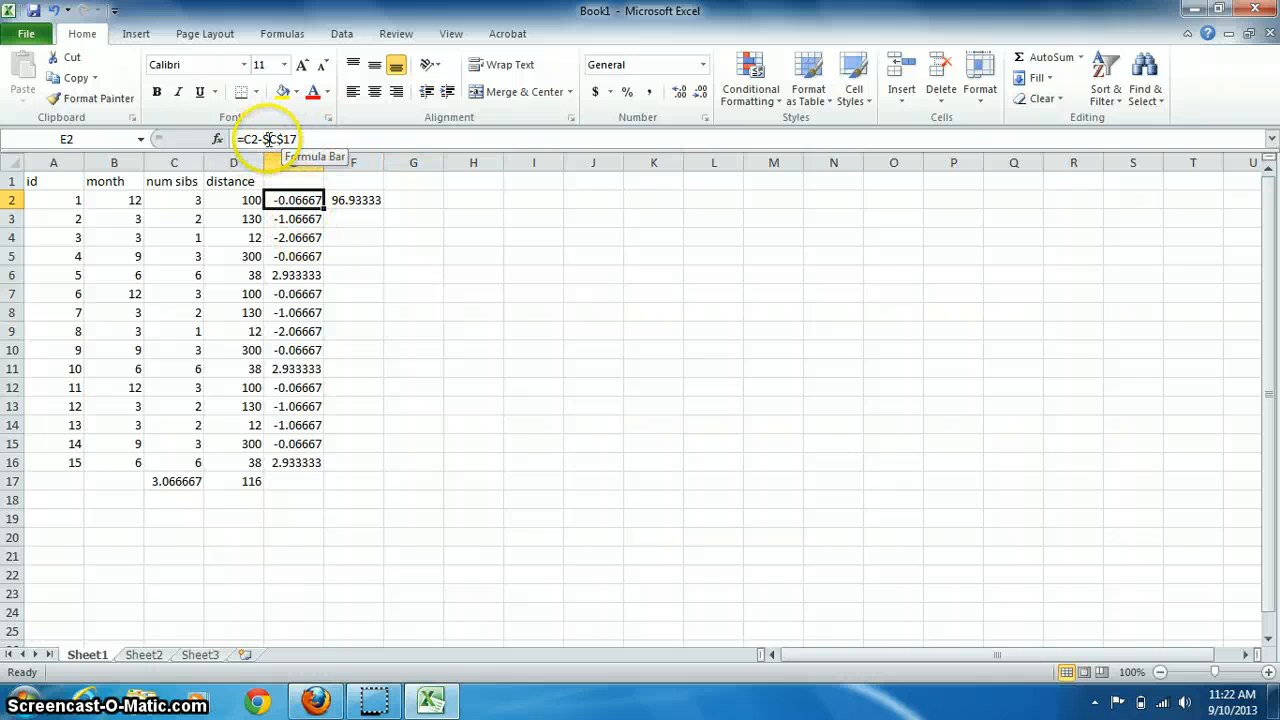
left_click(268, 139)
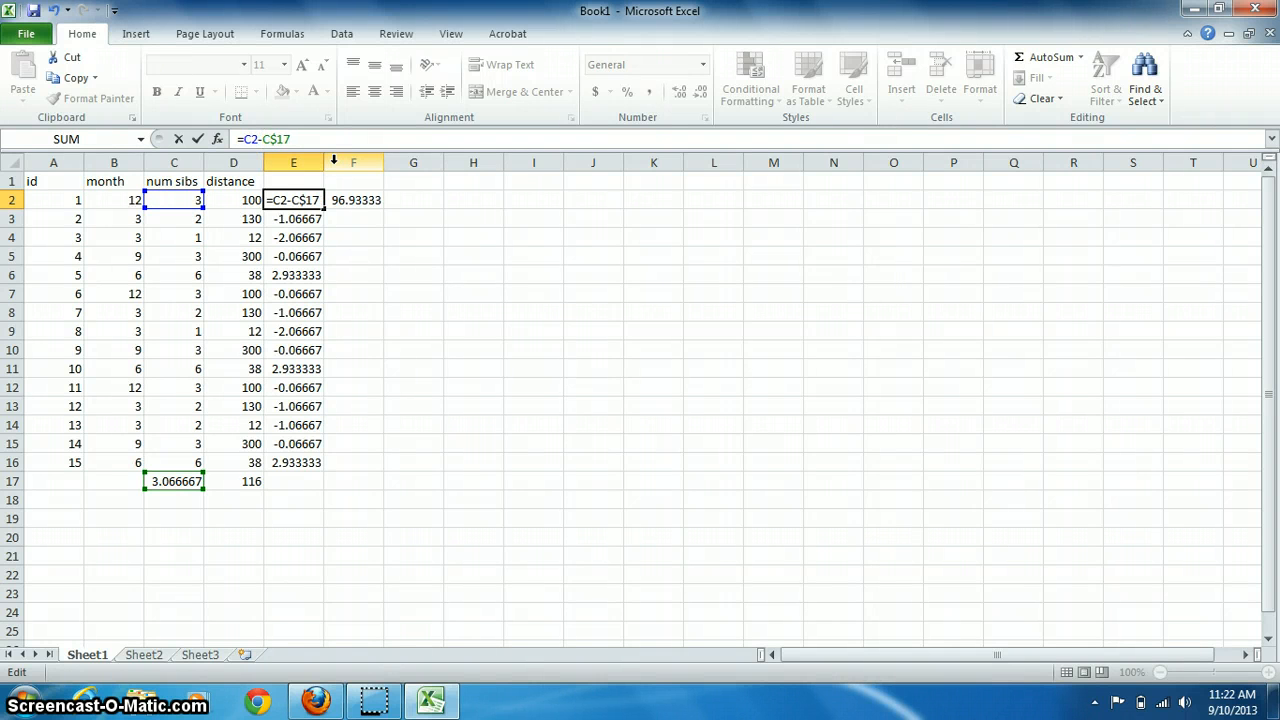
key("Return")
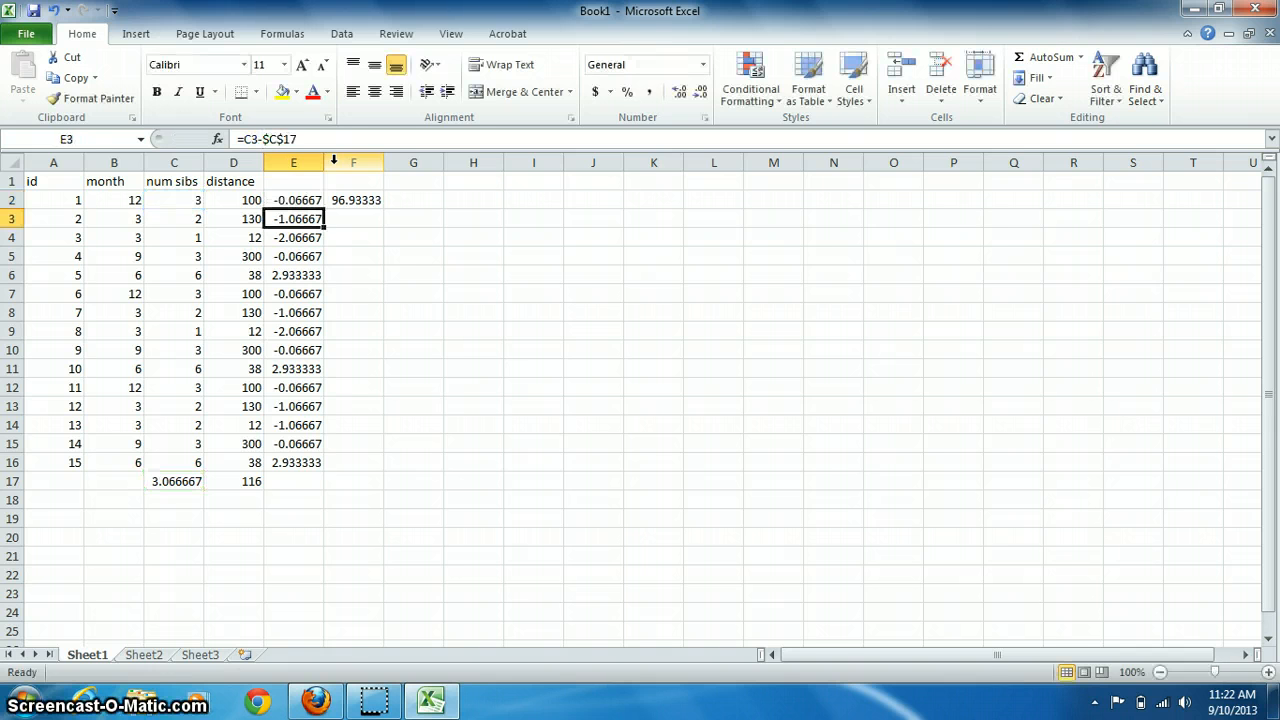
Copy the mixed-reference formula in E2 and paste it over the range E2 through E16
key("Up")
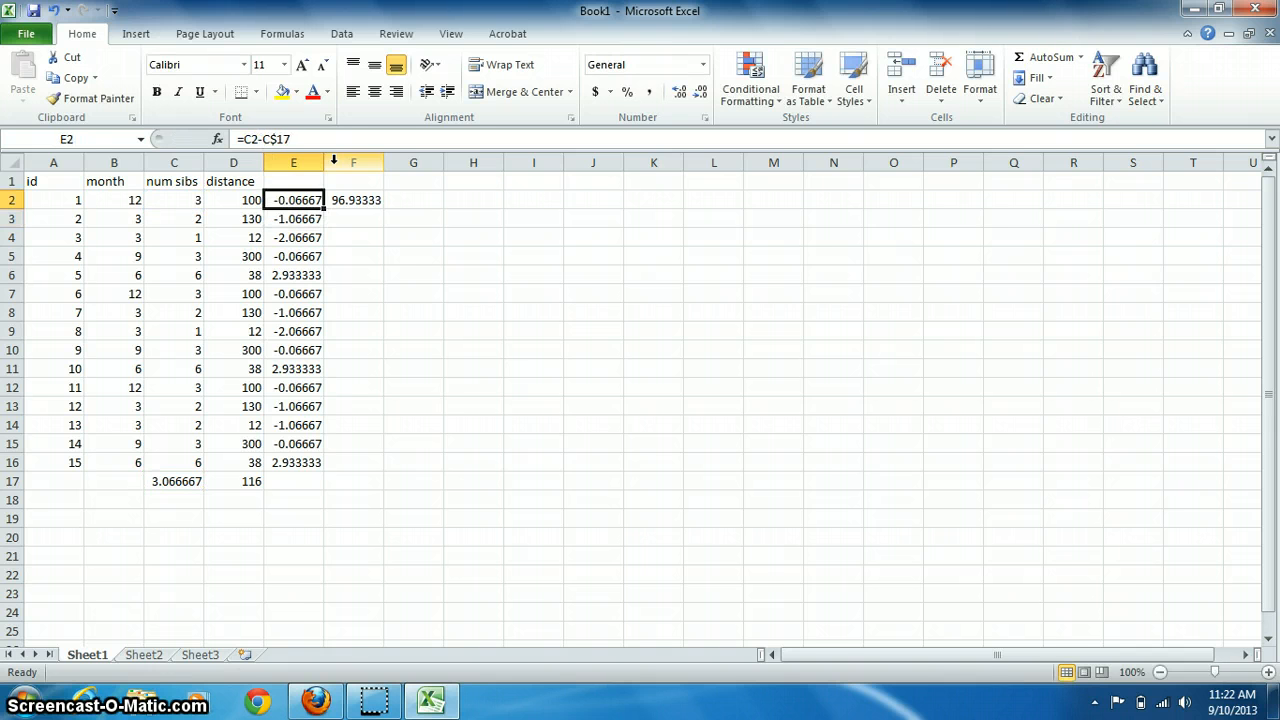
key("ctrl+c")
key("shift+Down")
key("ctrl+shift+Down")
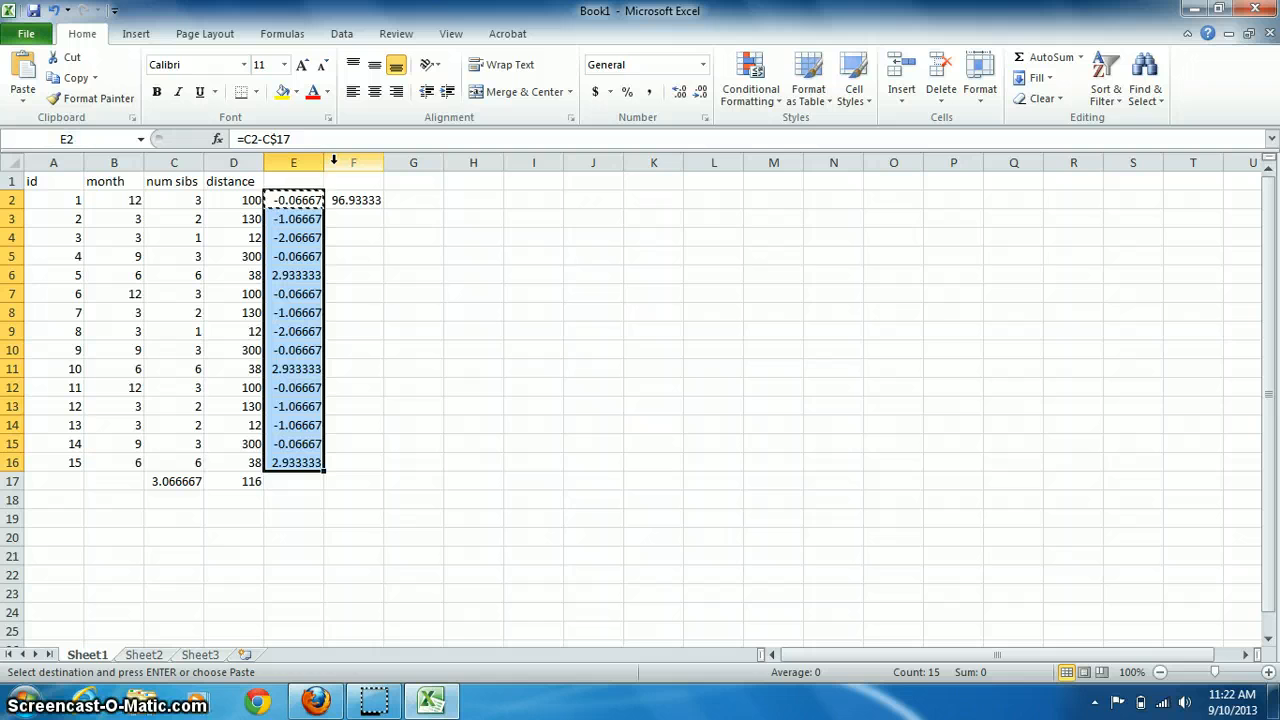
key("ctrl+v")
key("ctrl+shift+Up")
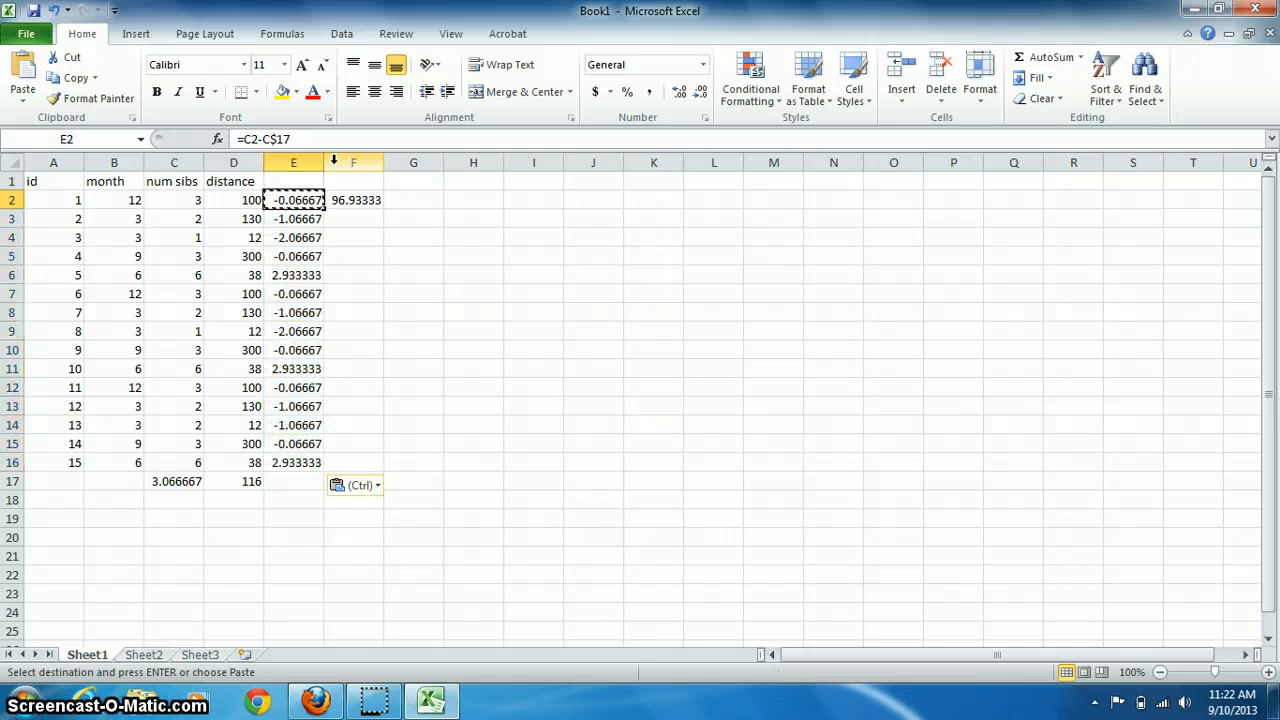
Paste the mixed-reference formula from E2 into F2 as =D2-D$17 and inspect the cells it refers to
key("Right")
key("ctrl+v")
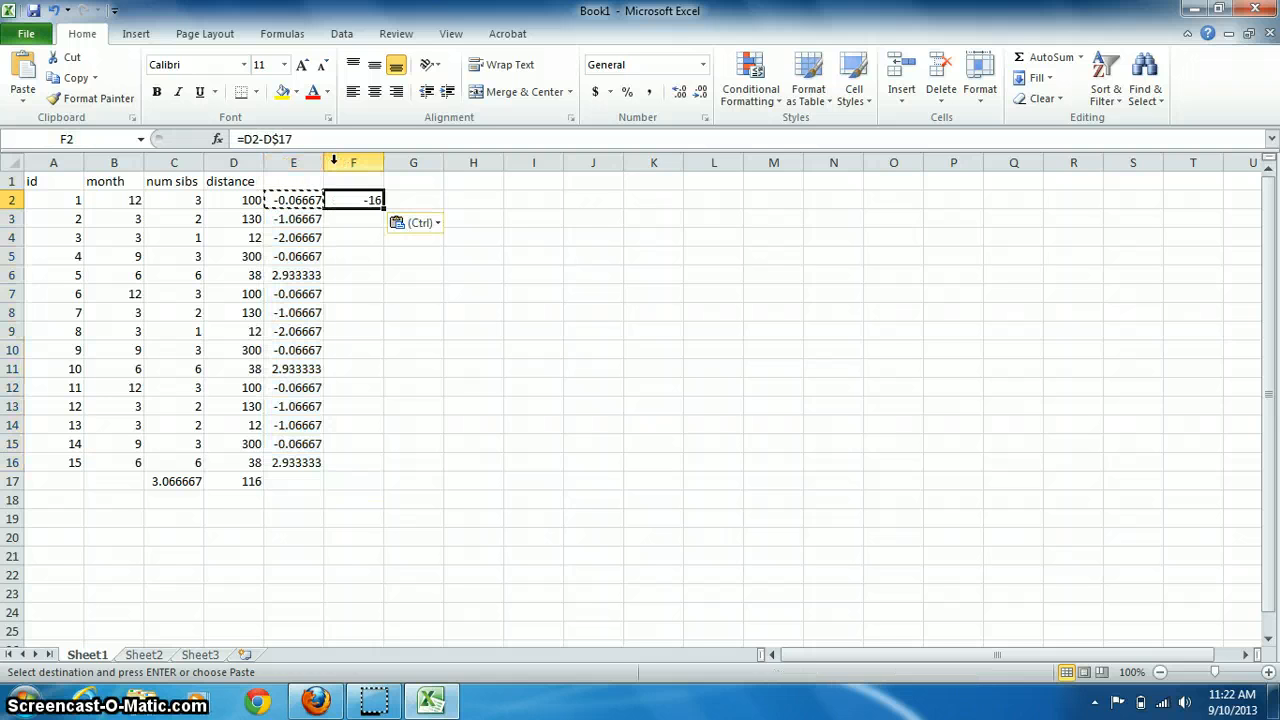
key("Down")
key("Up")
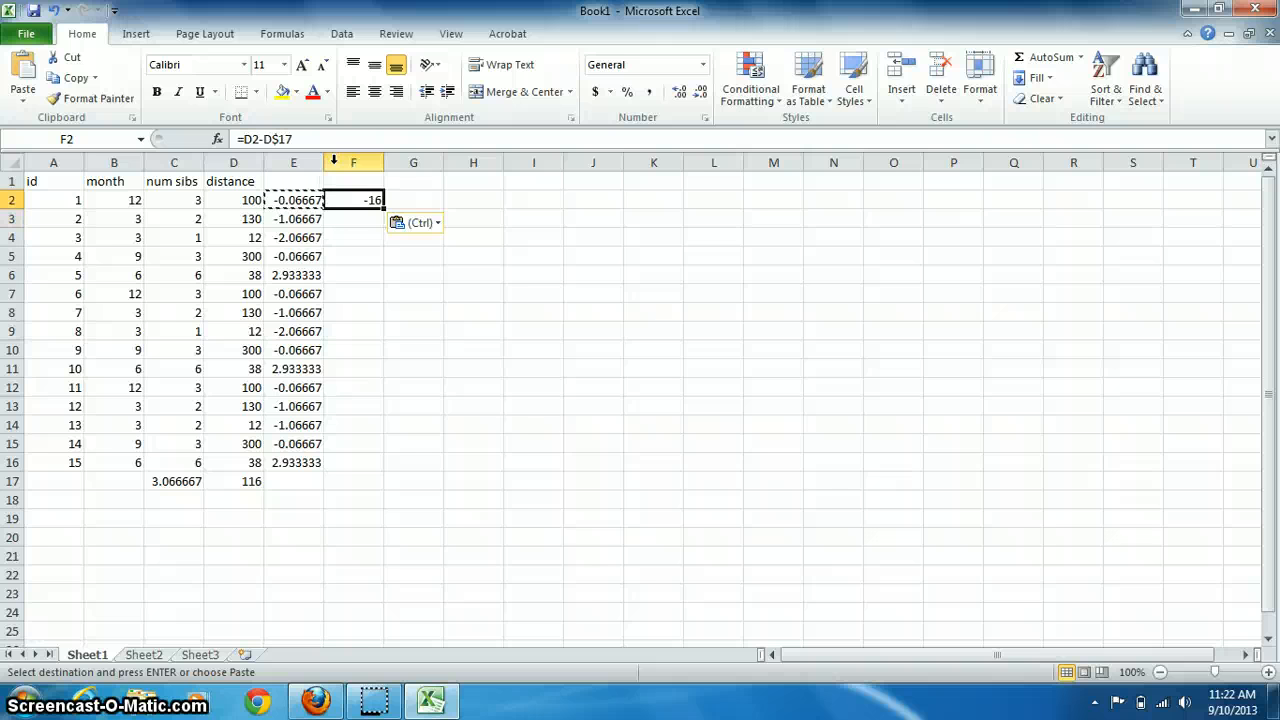
left_click(388, 138)
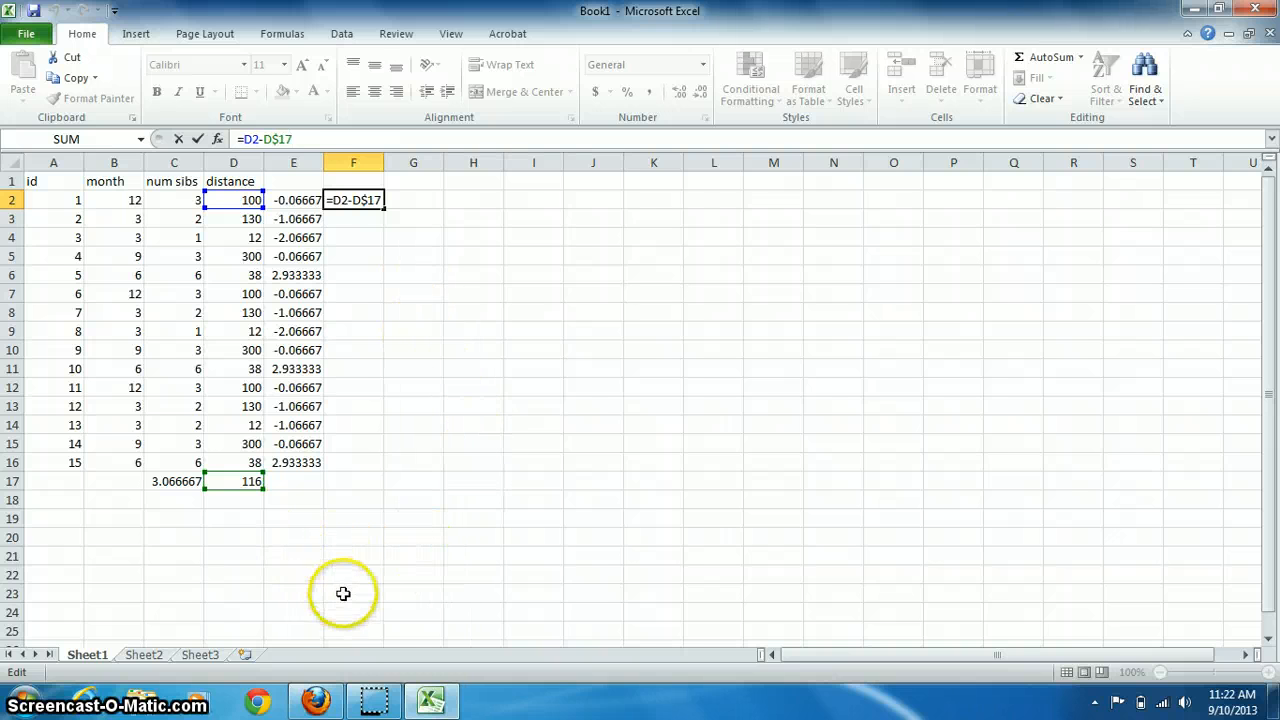
left_click(451, 294)
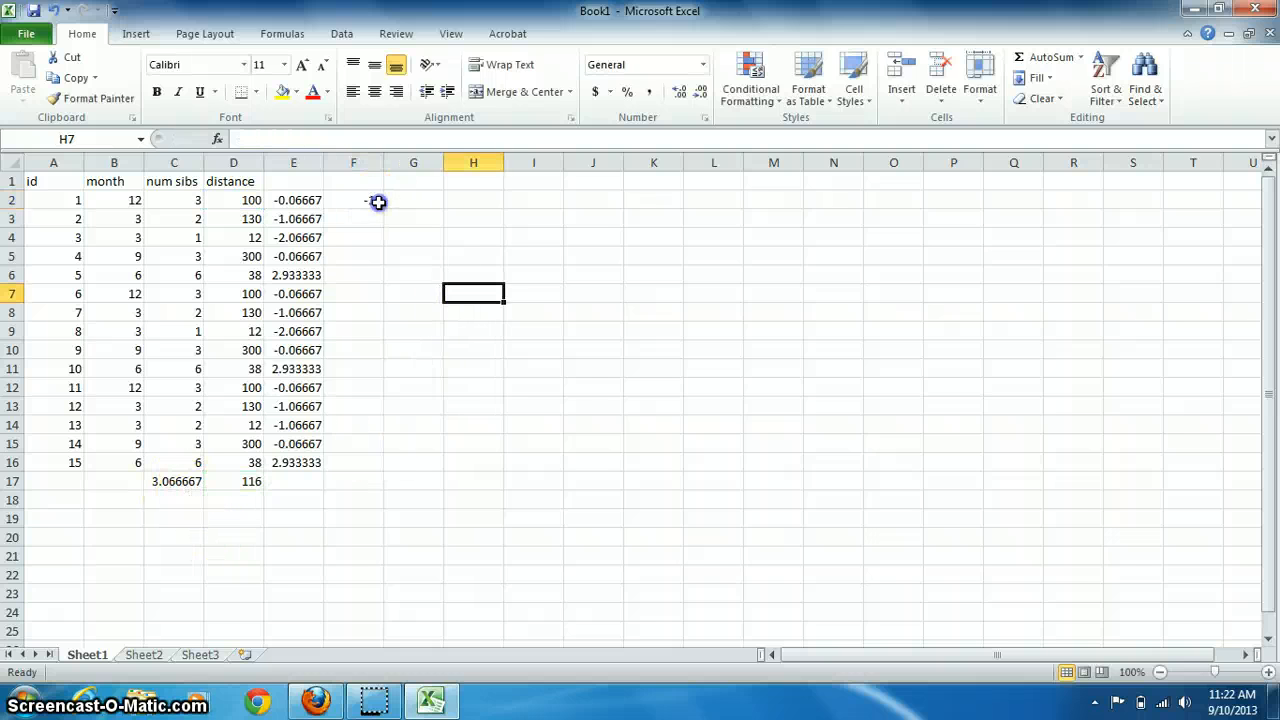
left_click(374, 200)
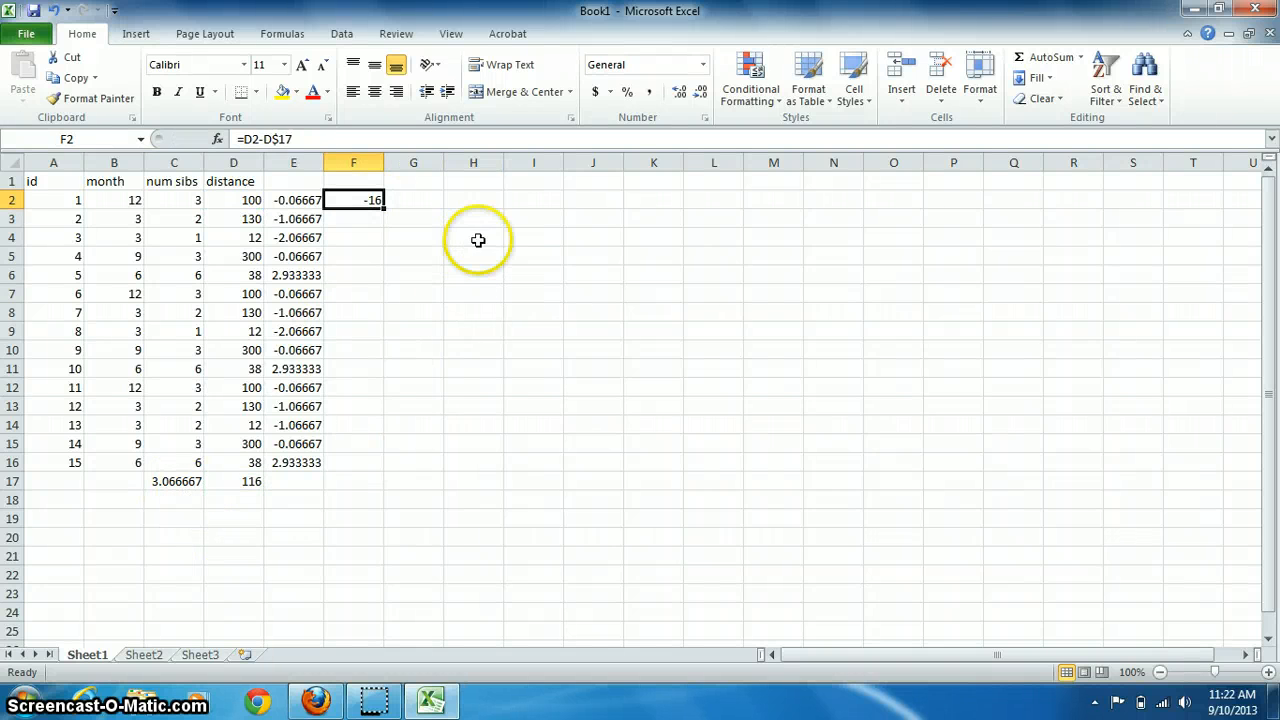
Clear F2 and enter the initial IF formula =IF(E2<0,"") in it
key("Delete")
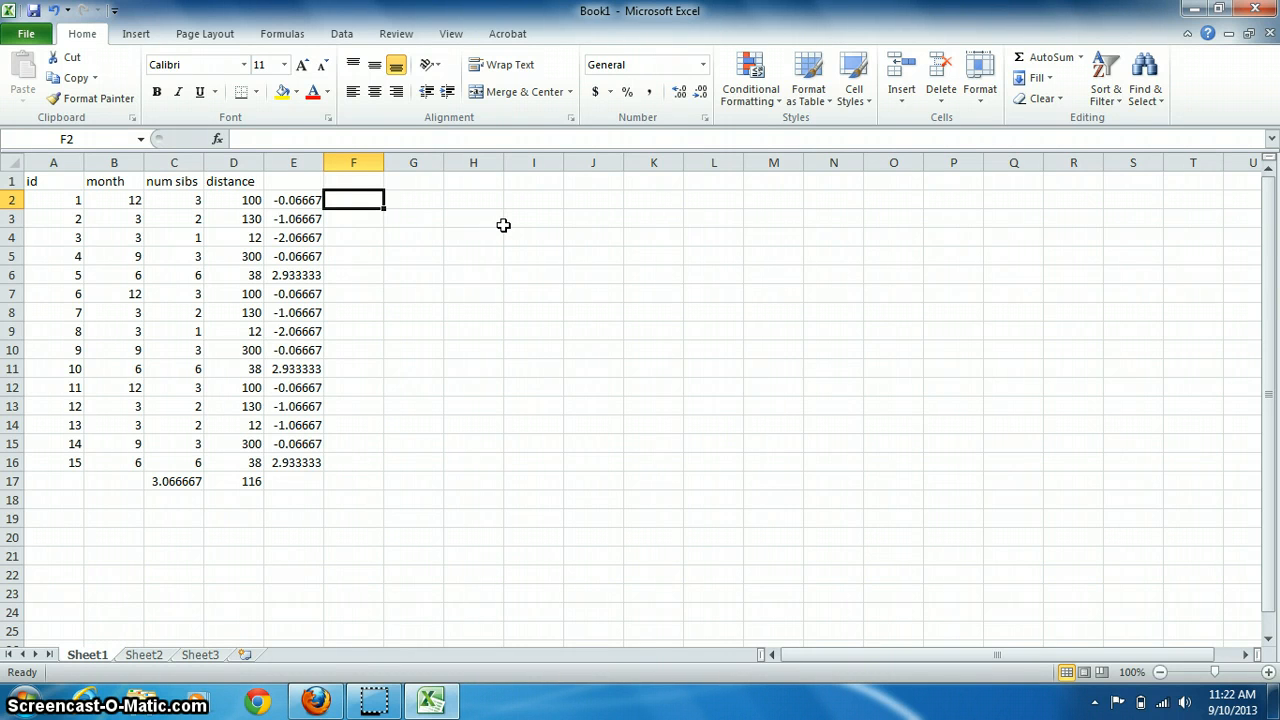
type("=if(")
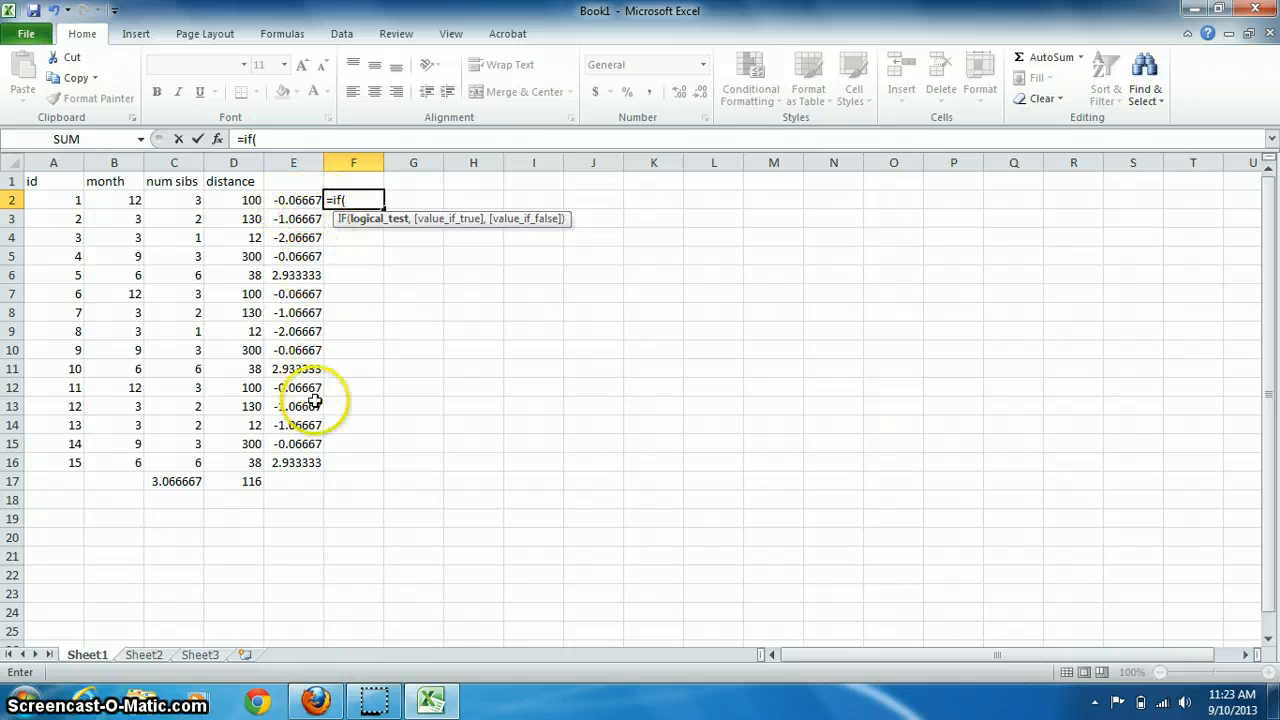
left_click(301, 202)
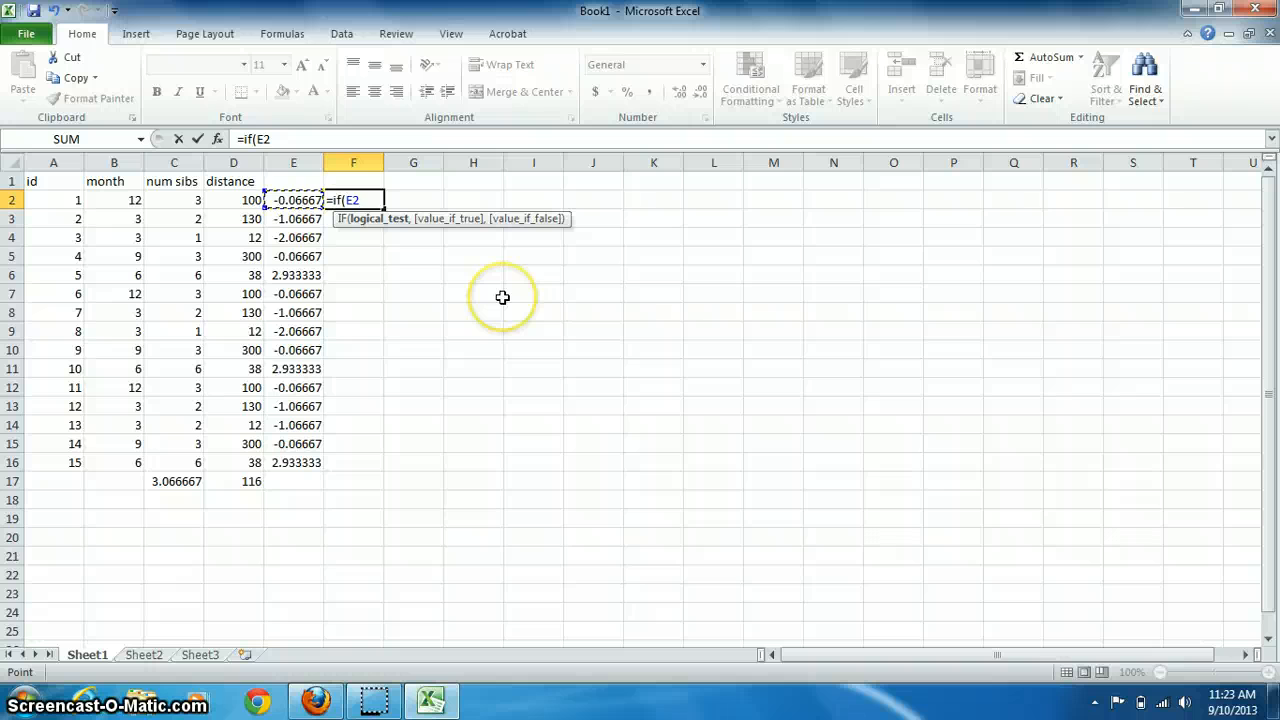
type("W")
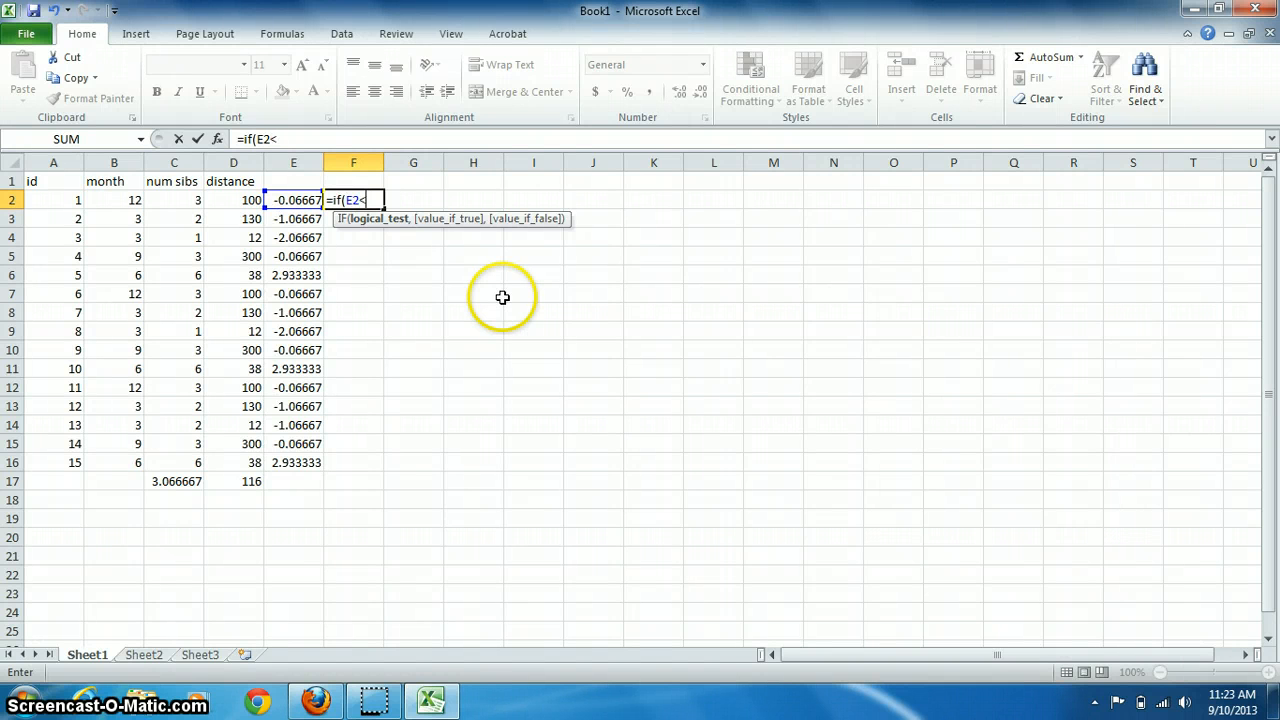
type("0,")
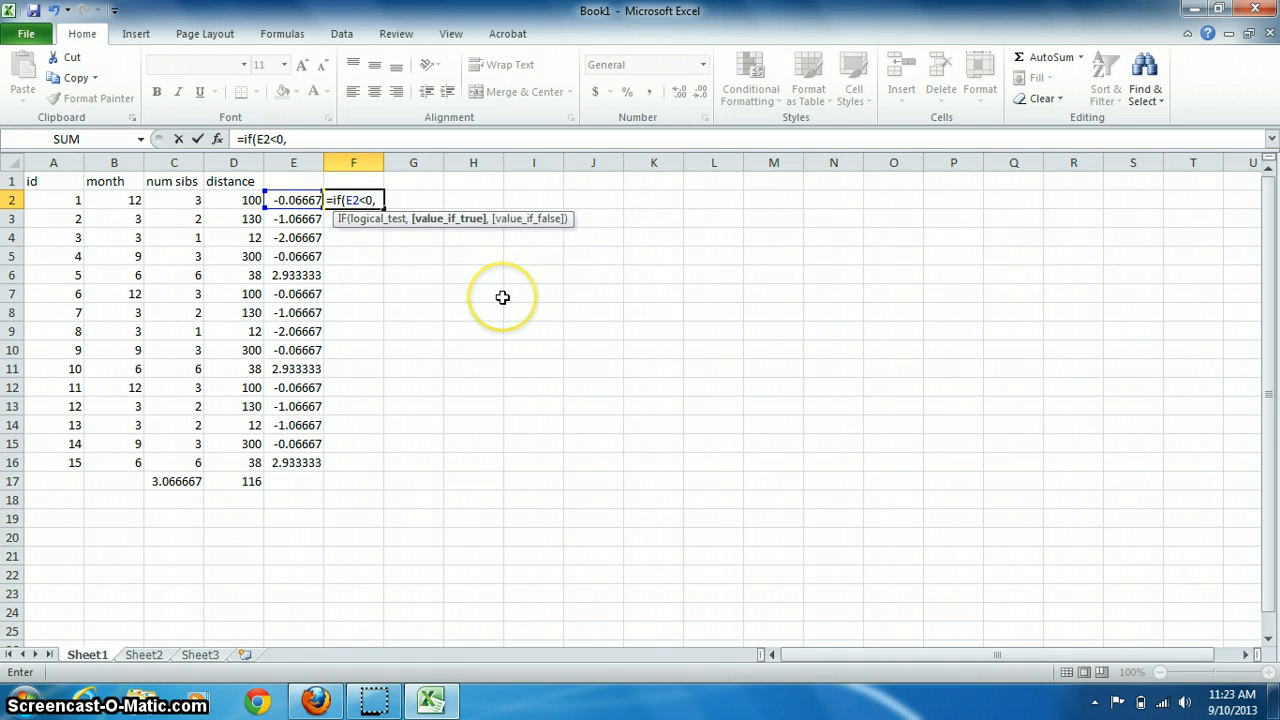
type("\"\"")
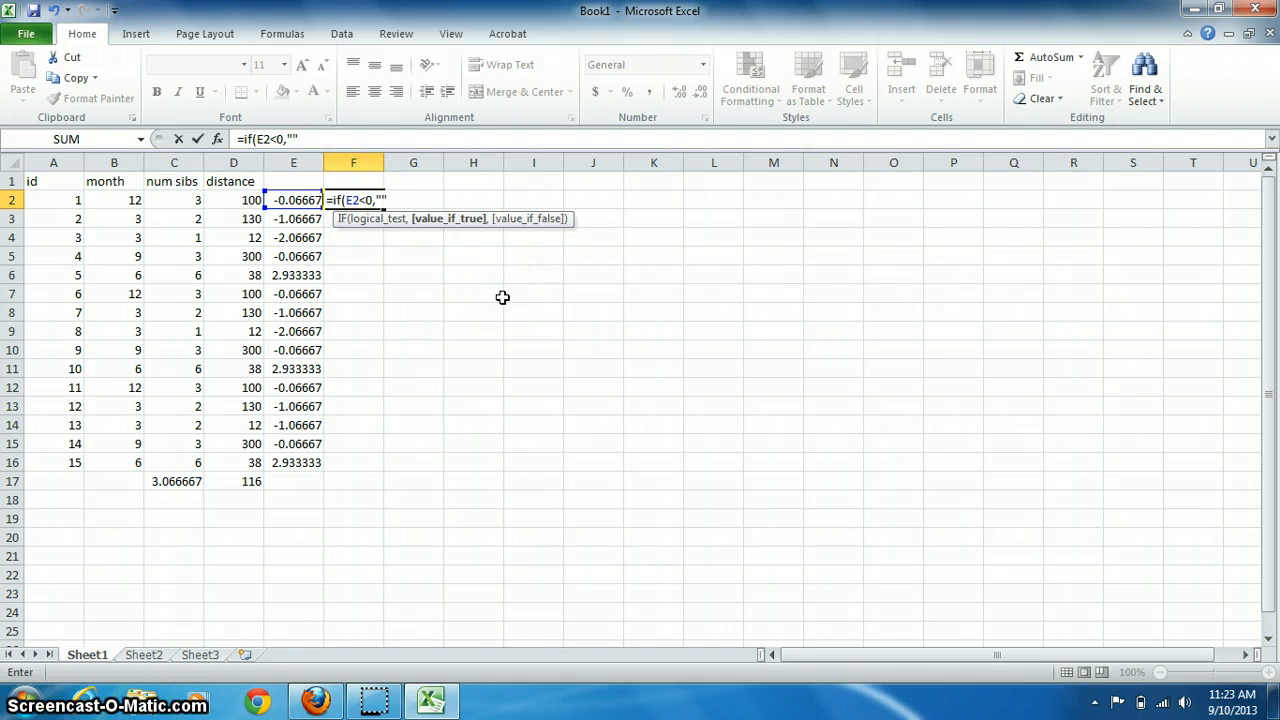
key("Escape")
key("Left")
key("Right")
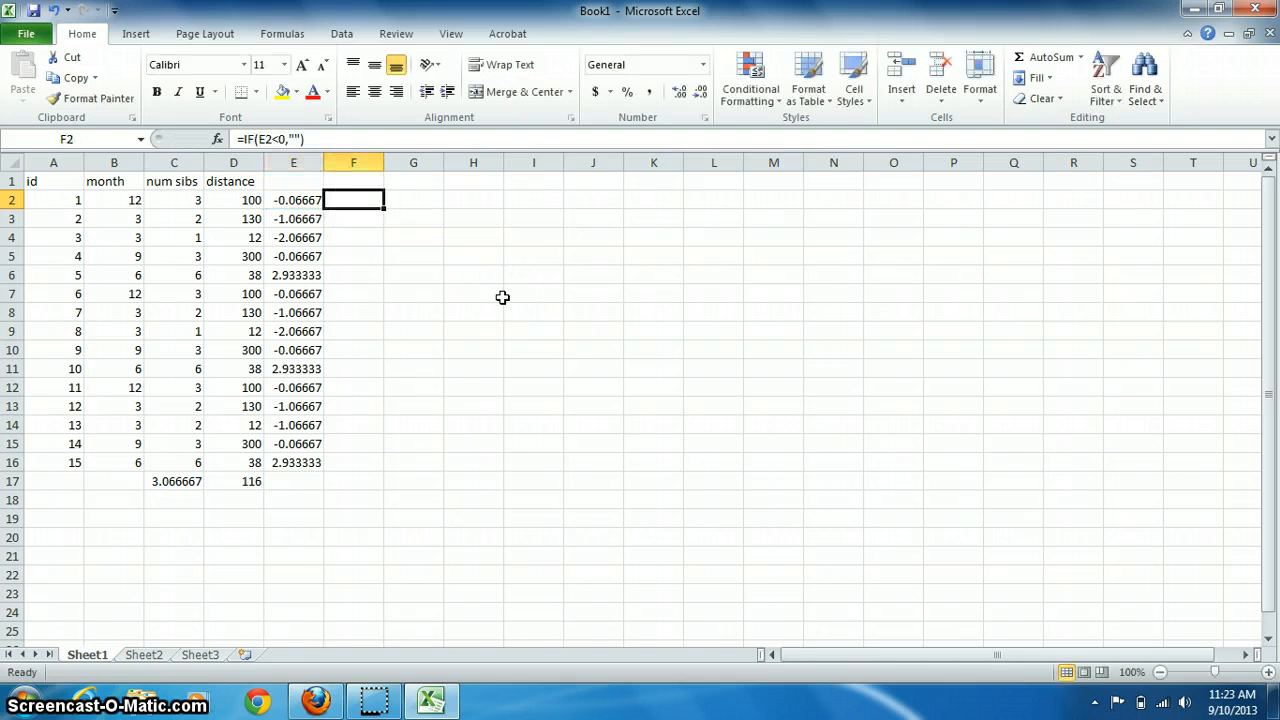
Complete the IF formula in F2 with text for both outcomes, so it reads =IF(E2<0,"small","large")
left_click(295, 139)
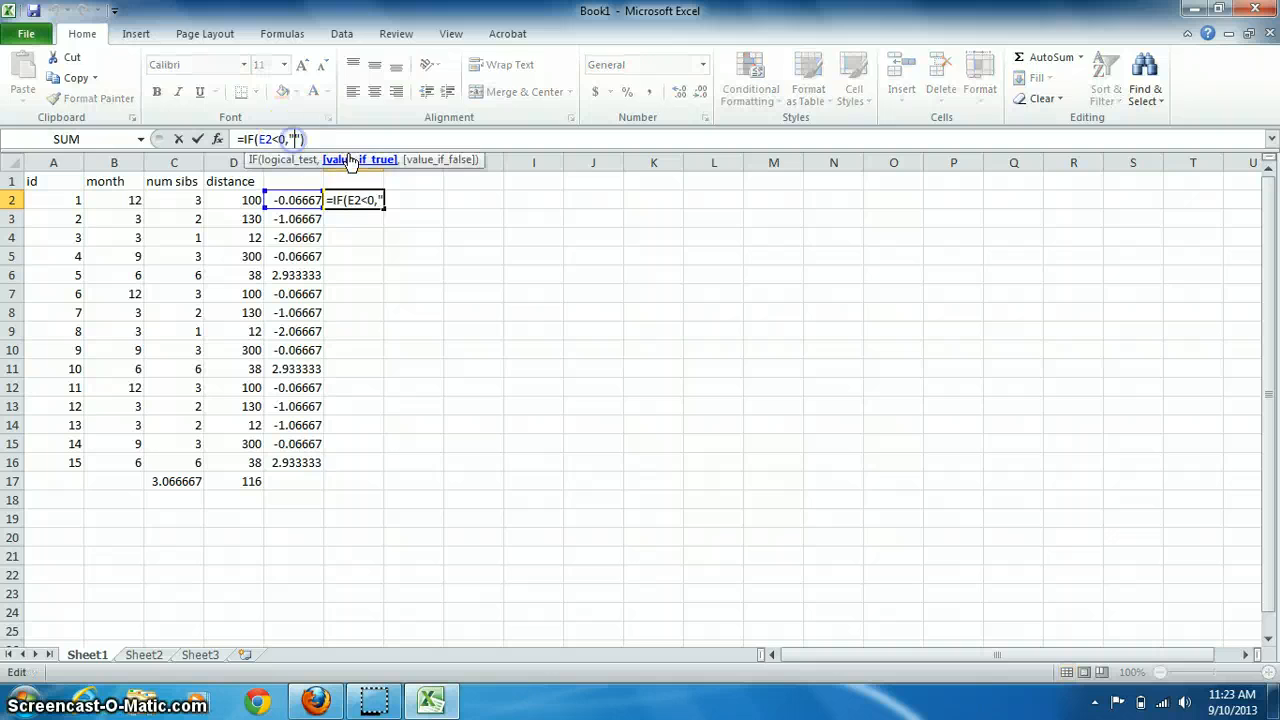
type("small")
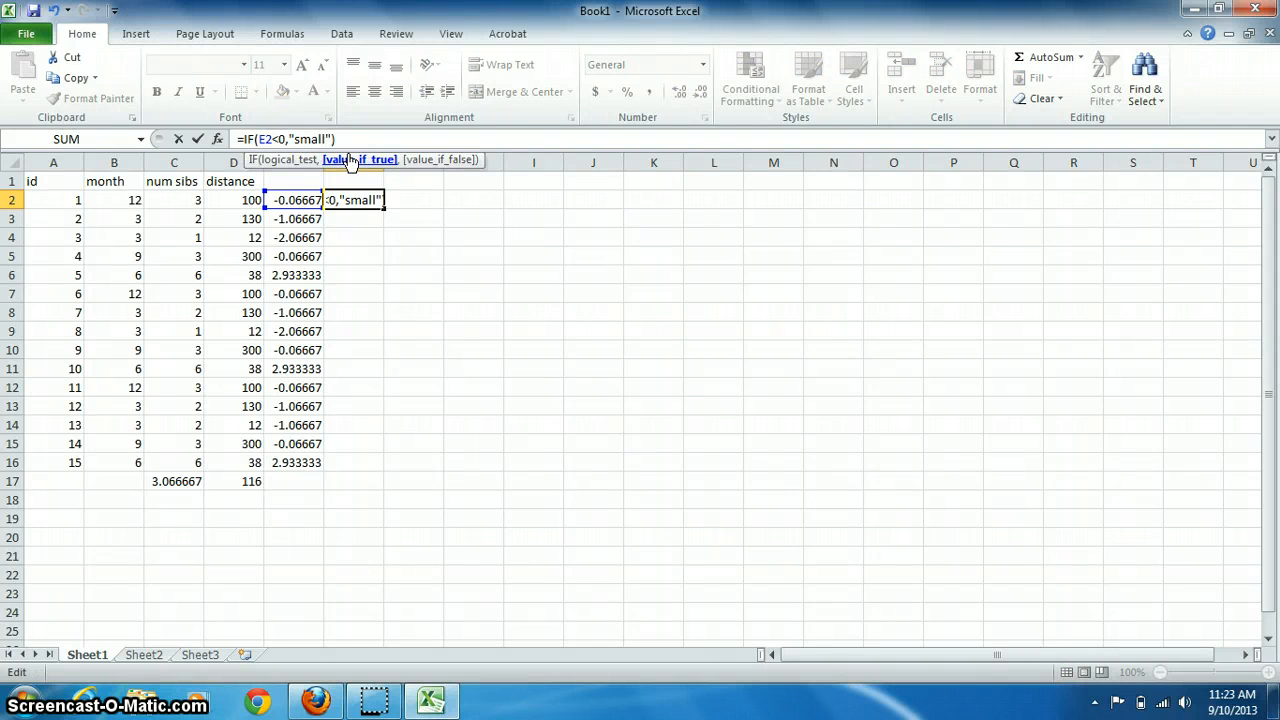
type(",")
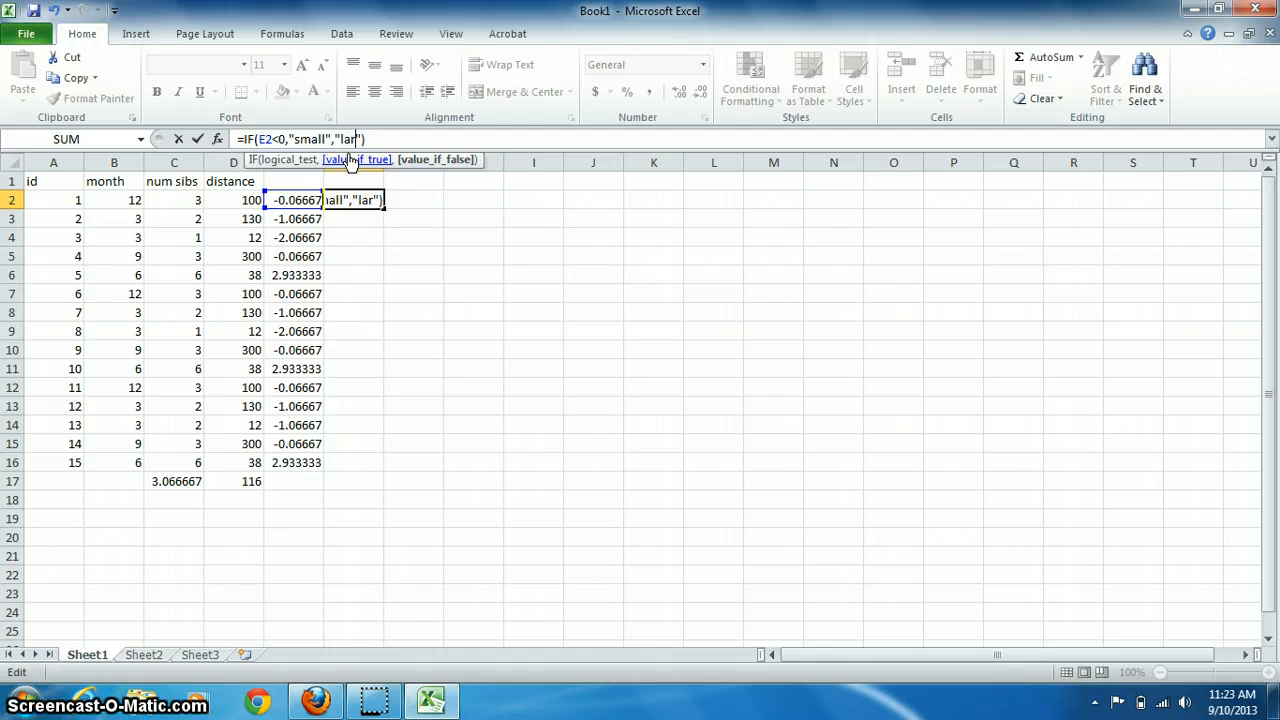
type("\"large\"")
key("Return")
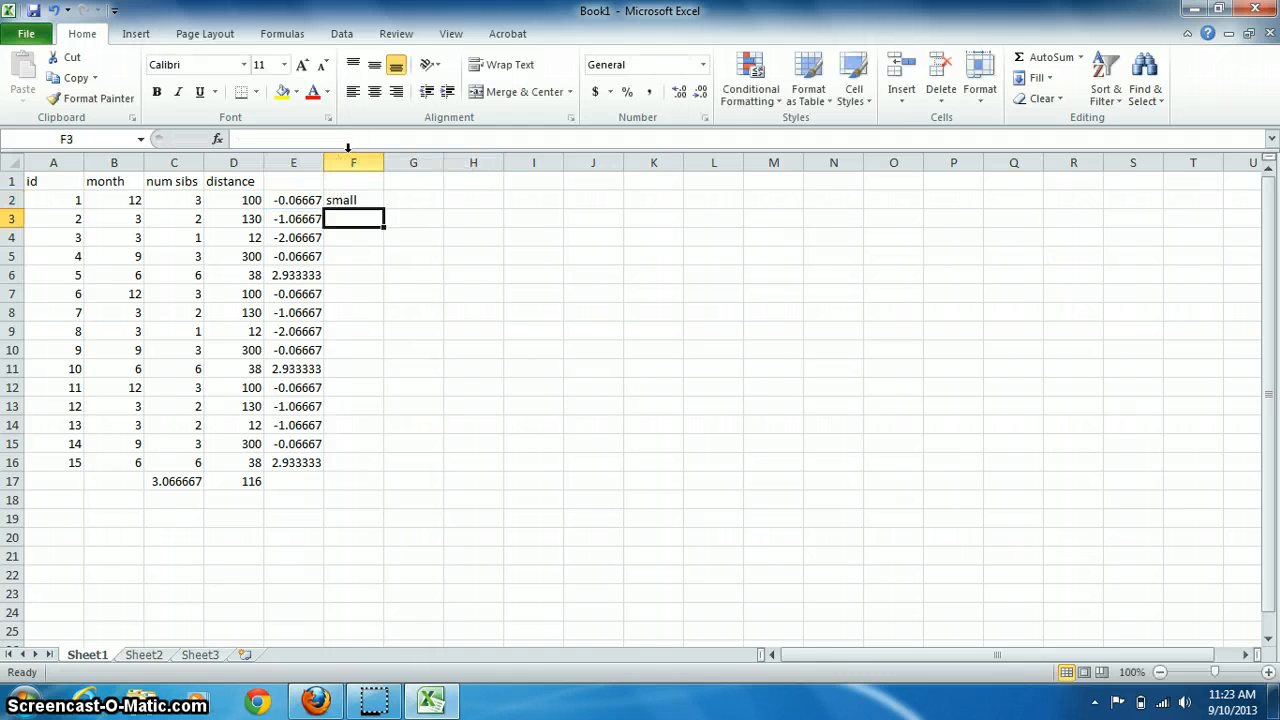
Copy the IF formula in F2 and paste it over the range F2 through F16
key("Up")
key("ctrl+c")
key("shift+Down")
key("shift+Down")
key("shift+Down")
key("shift+Down")
key("shift+Down")
key("shift+Down")
key("shift+Down")
key("shift+Down")
key("shift+Down")
key("shift+Down")
key("shift+Down")
key("shift+Down")
key("shift+Down")
key("shift+Down")
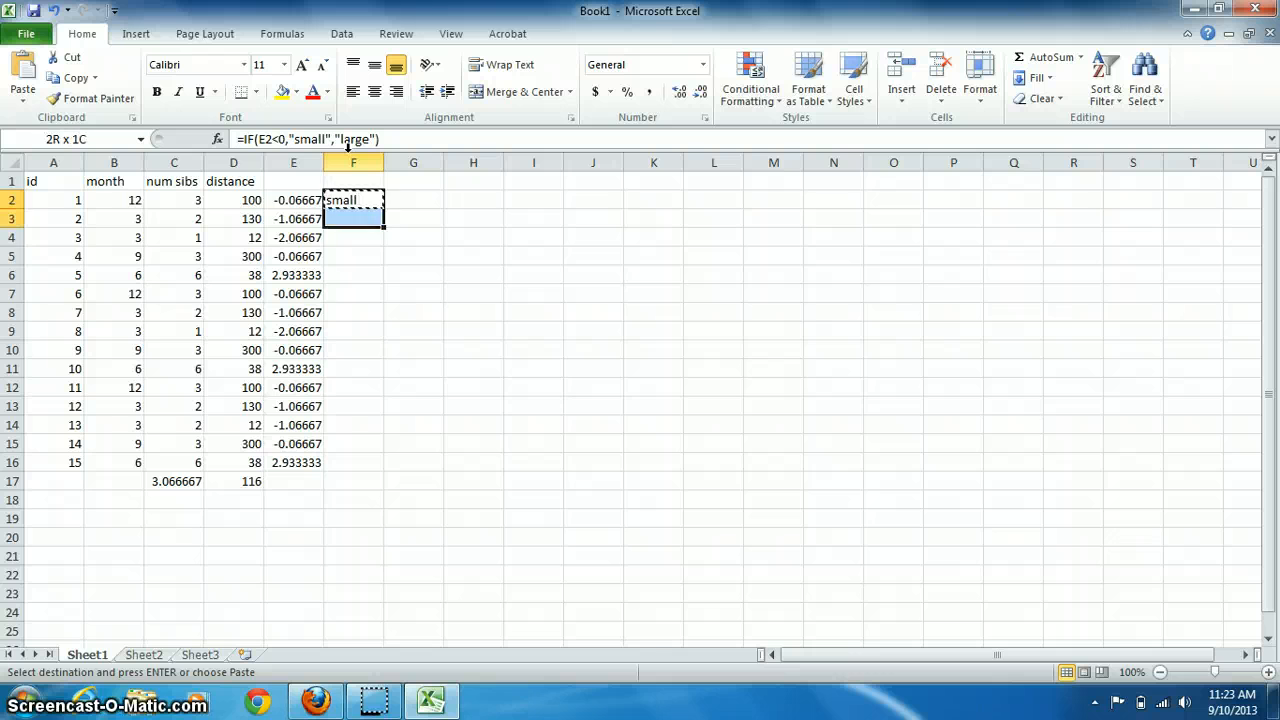
key("ctrl+v")
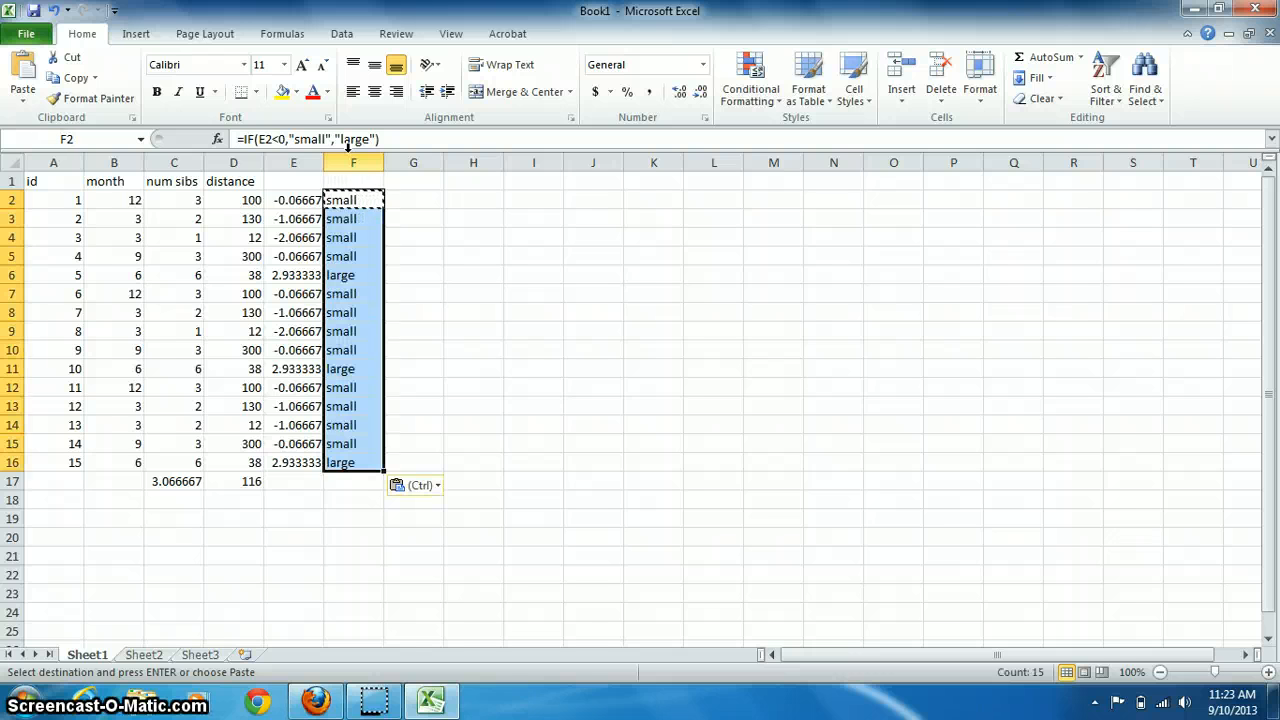
Examine the copied IF formulas down column F, from F2 to F16
key("Down")
key("Down")
key("Down")
key("Down")
key("Down")
key("Down")
key("Down")
key("Down")
key("Down")
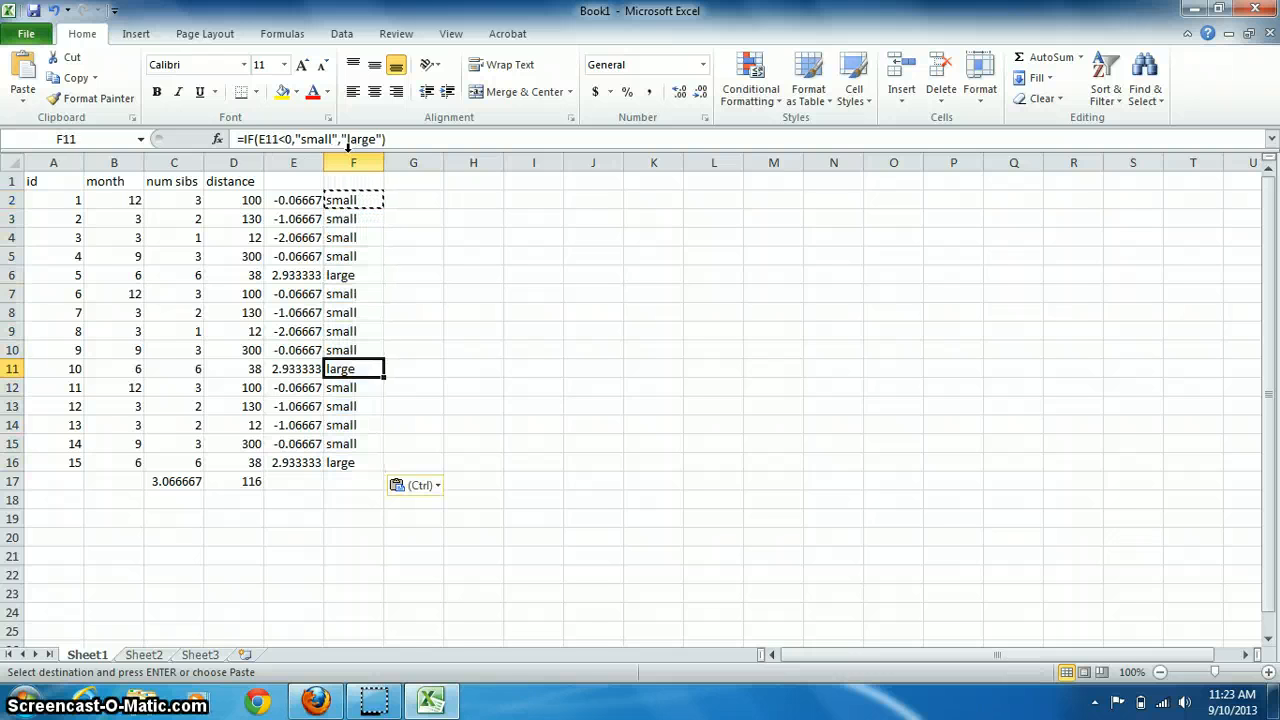
key("Down")
key("Down")
key("Down")
key("Down")
key("Down")
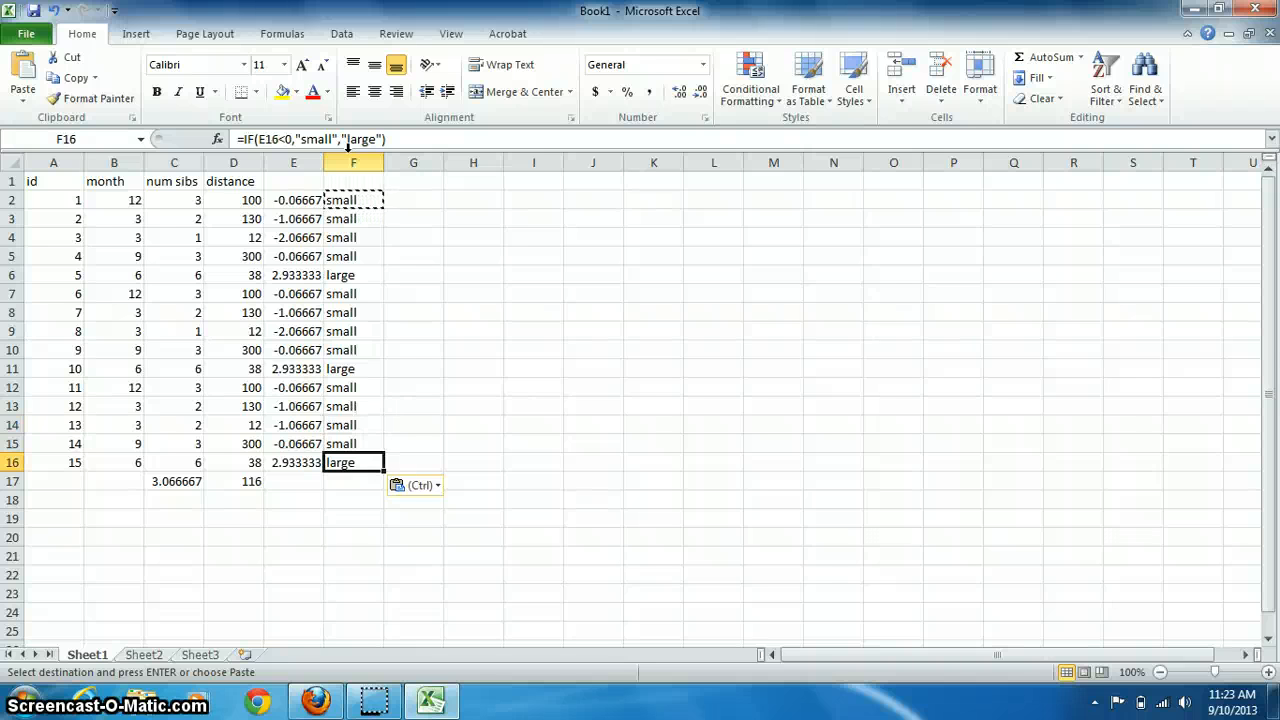
Enter the year 1999 in cell H3, in the empty area beside the data table
key("Down")
key("Right")
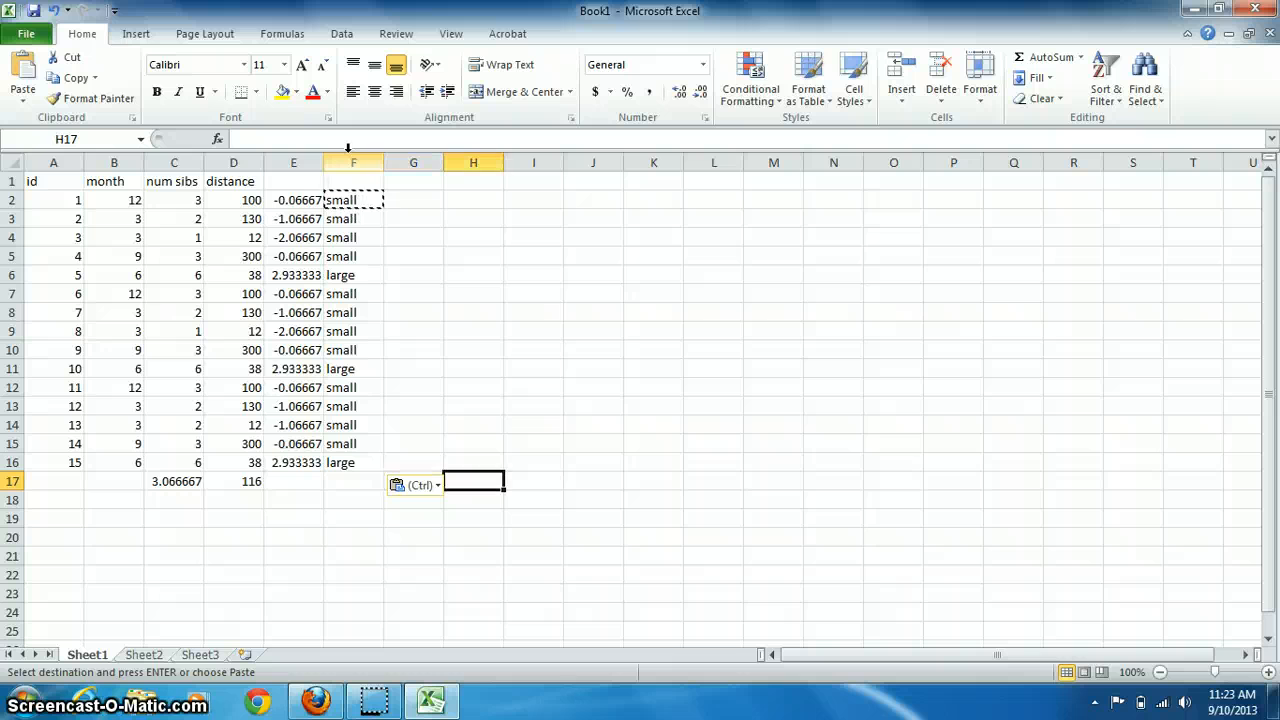
key("Right")
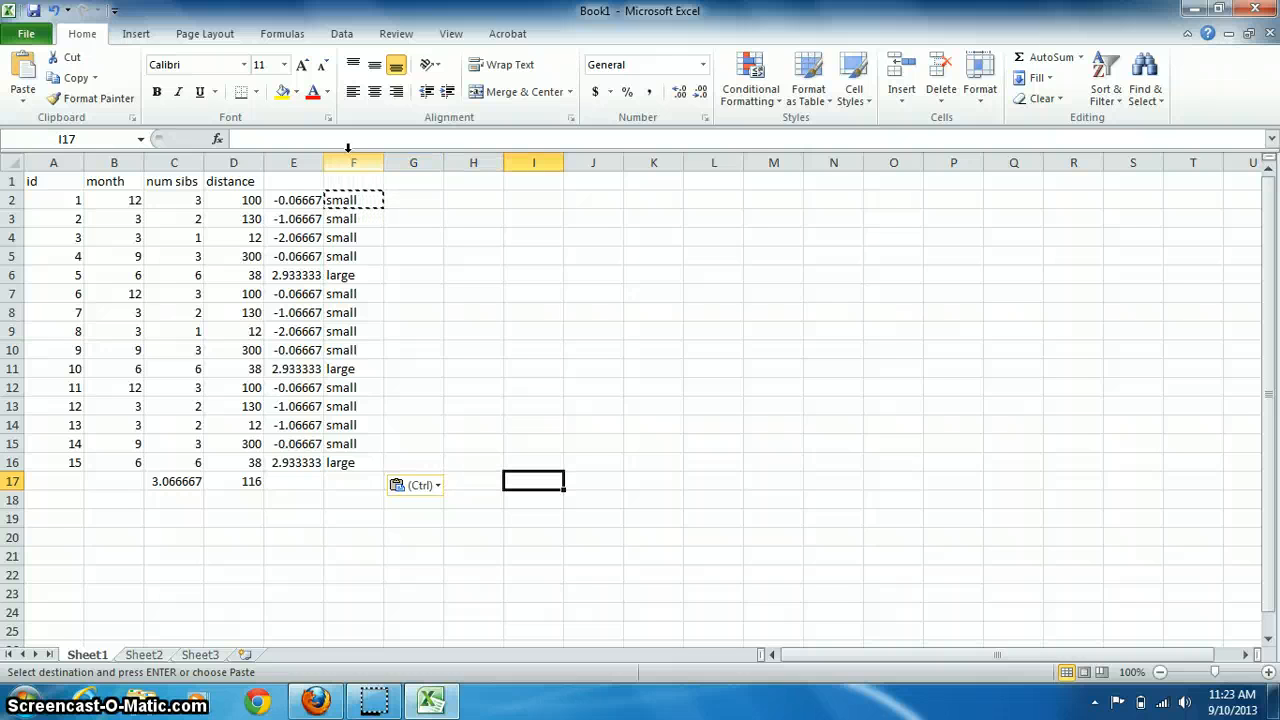
key("Left")
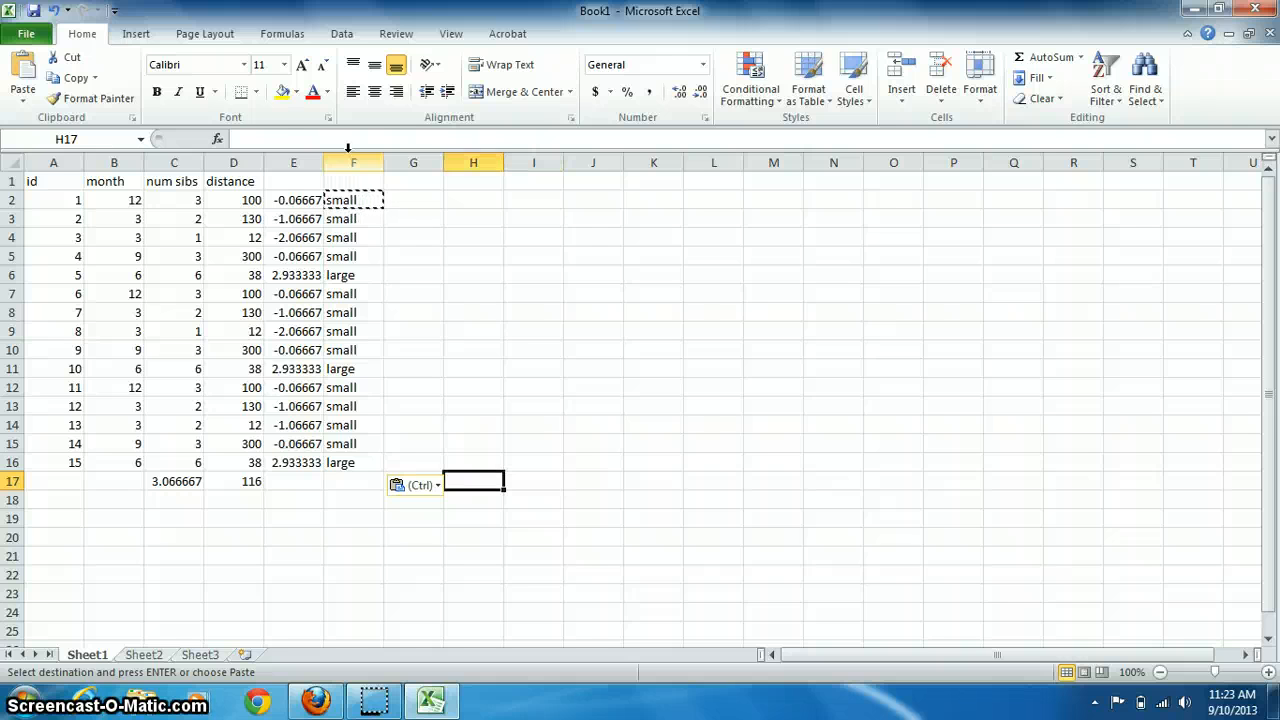
key("Left")
key("Left")
key("Up")
key("Up")
key("Right")
key("Right")
key("Right")
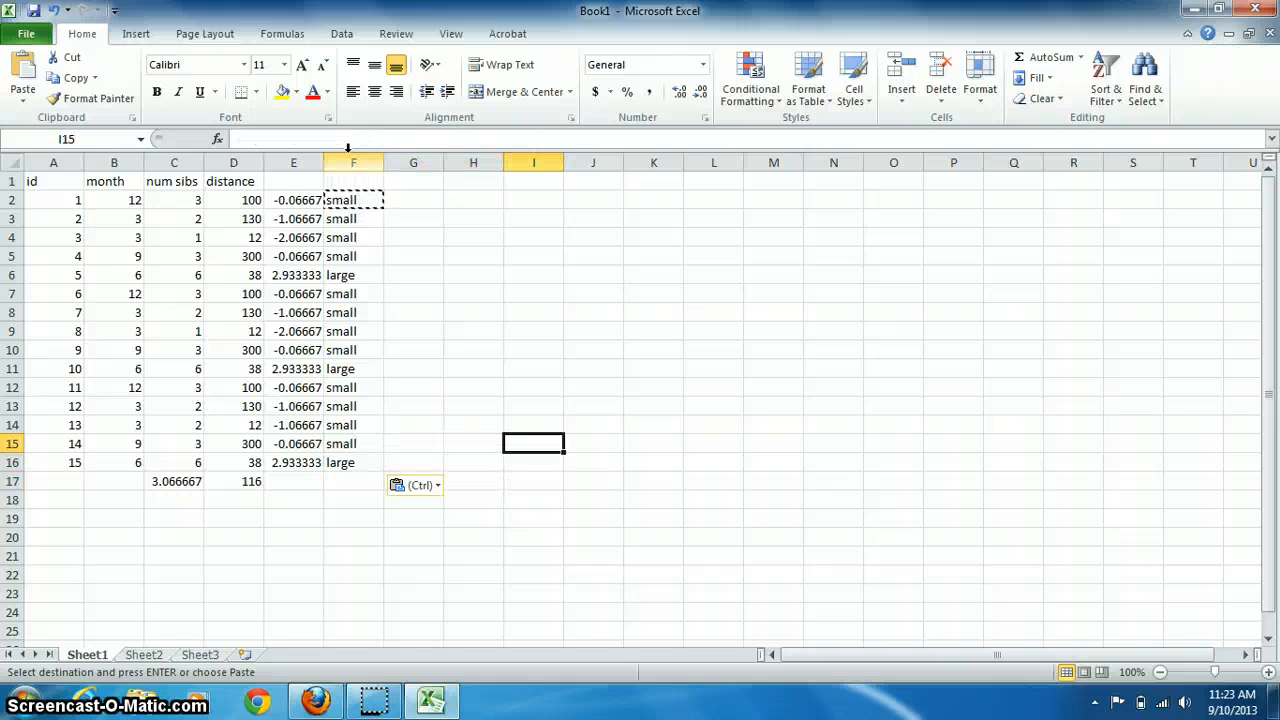
key("Up")
key("Up")
key("Up")
key("Up")
key("Up")
key("Up")
key("Up")
key("Up")
key("Up")
key("Up")
key("Up")
key("Up")
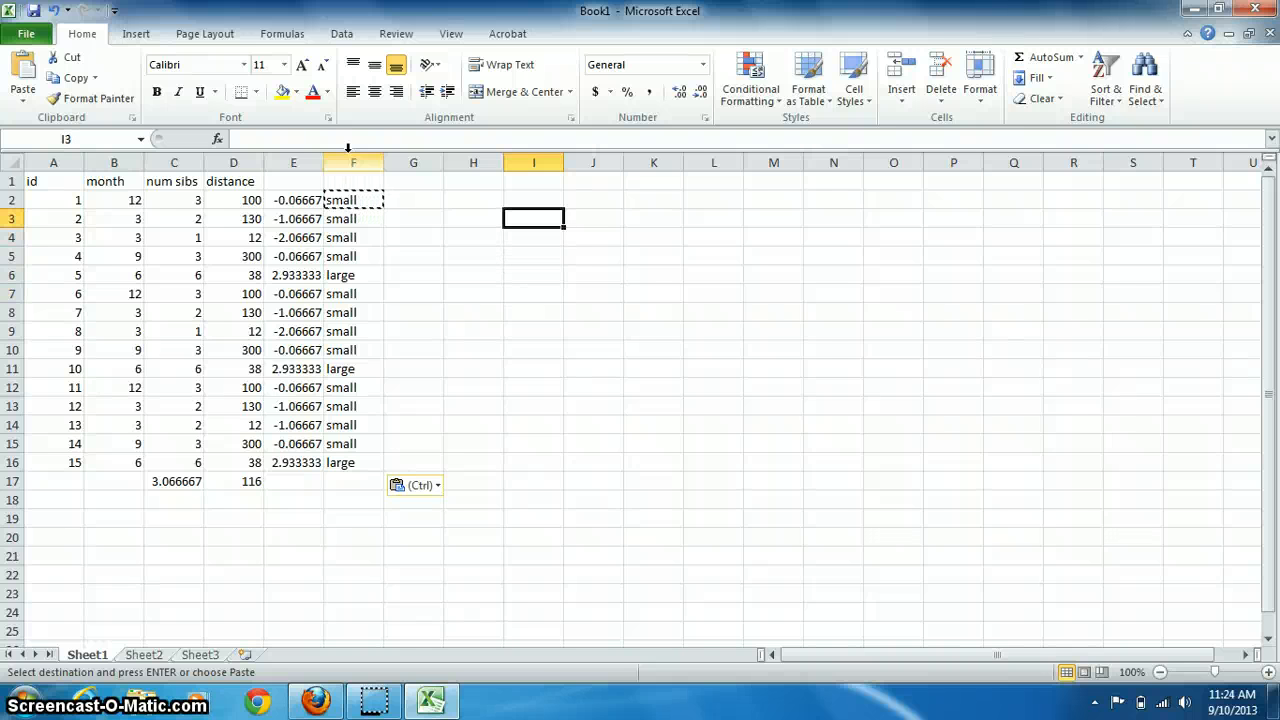
key("Left")
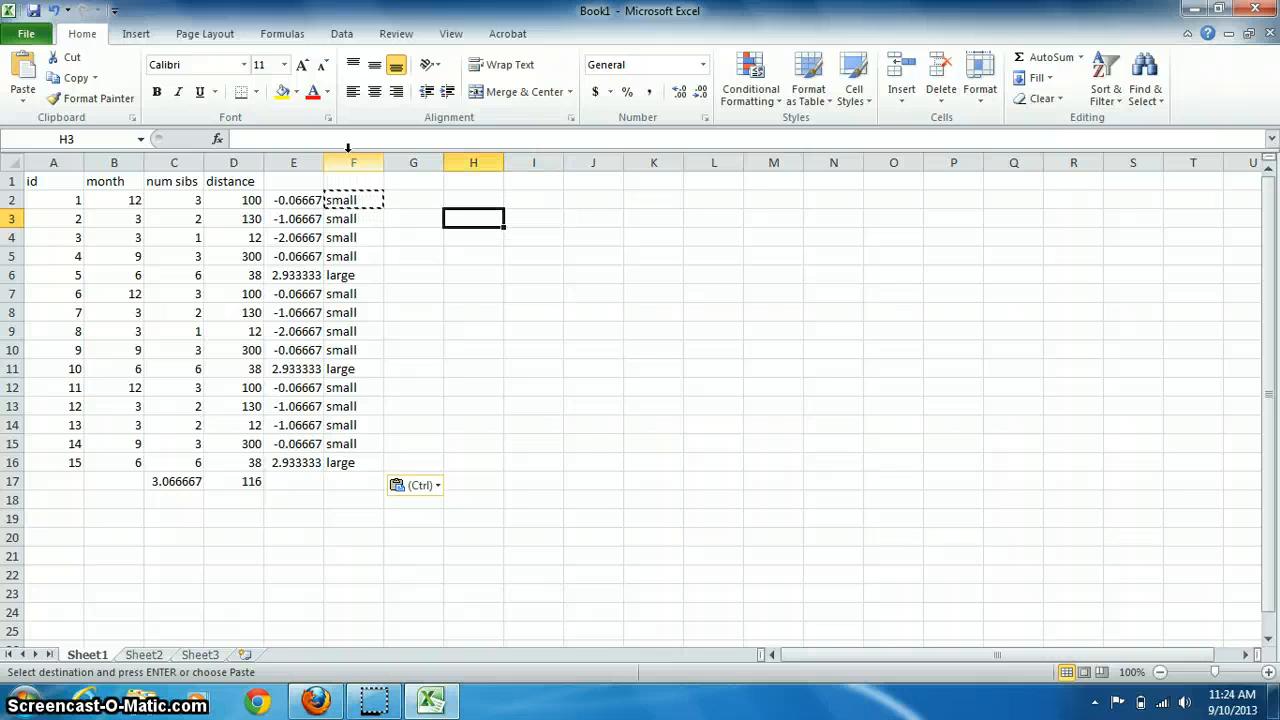
type("1999")
key("Tab")
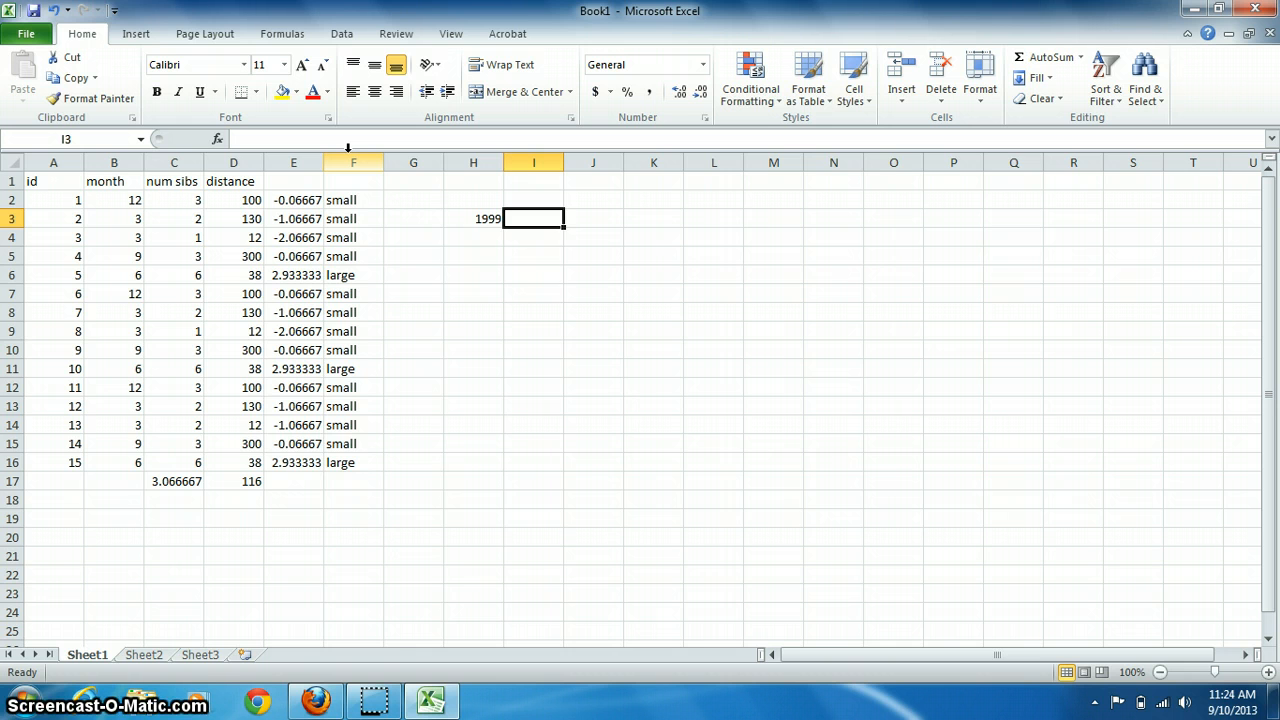
Enter the formula =2013-H3 in I3 to subtract the entered year from 2013
type("=2013-")
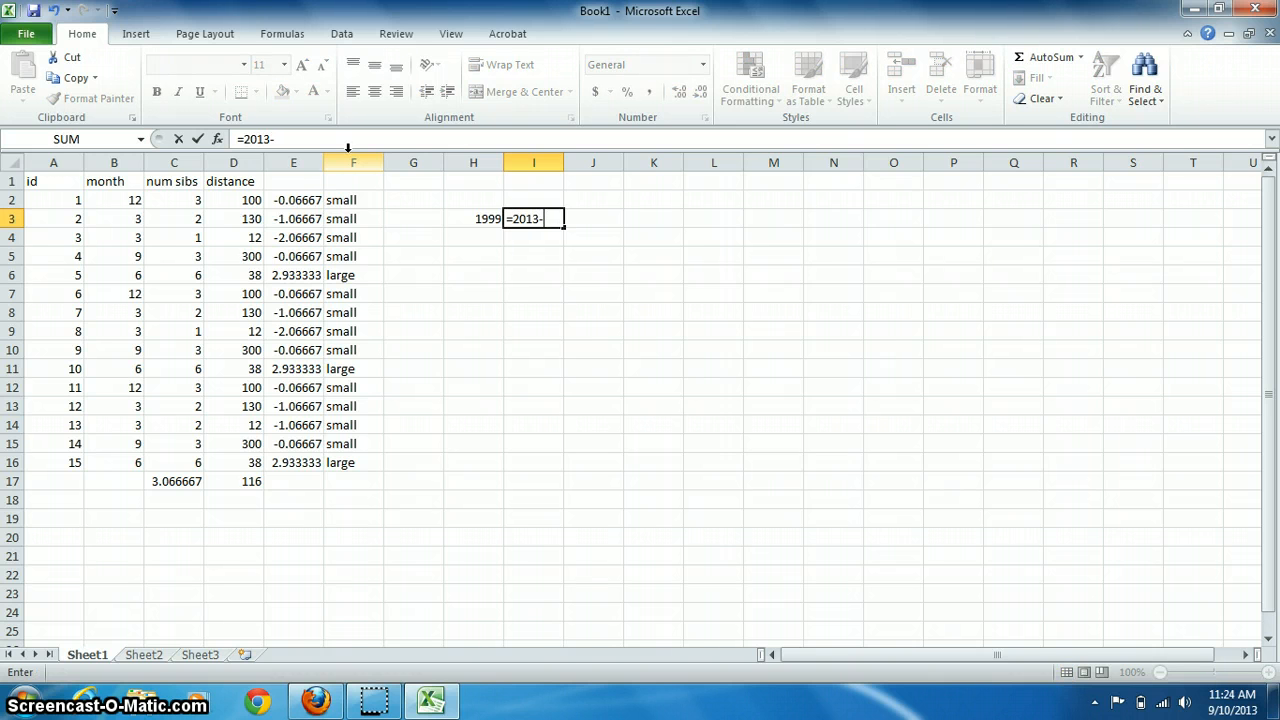
key("Left")
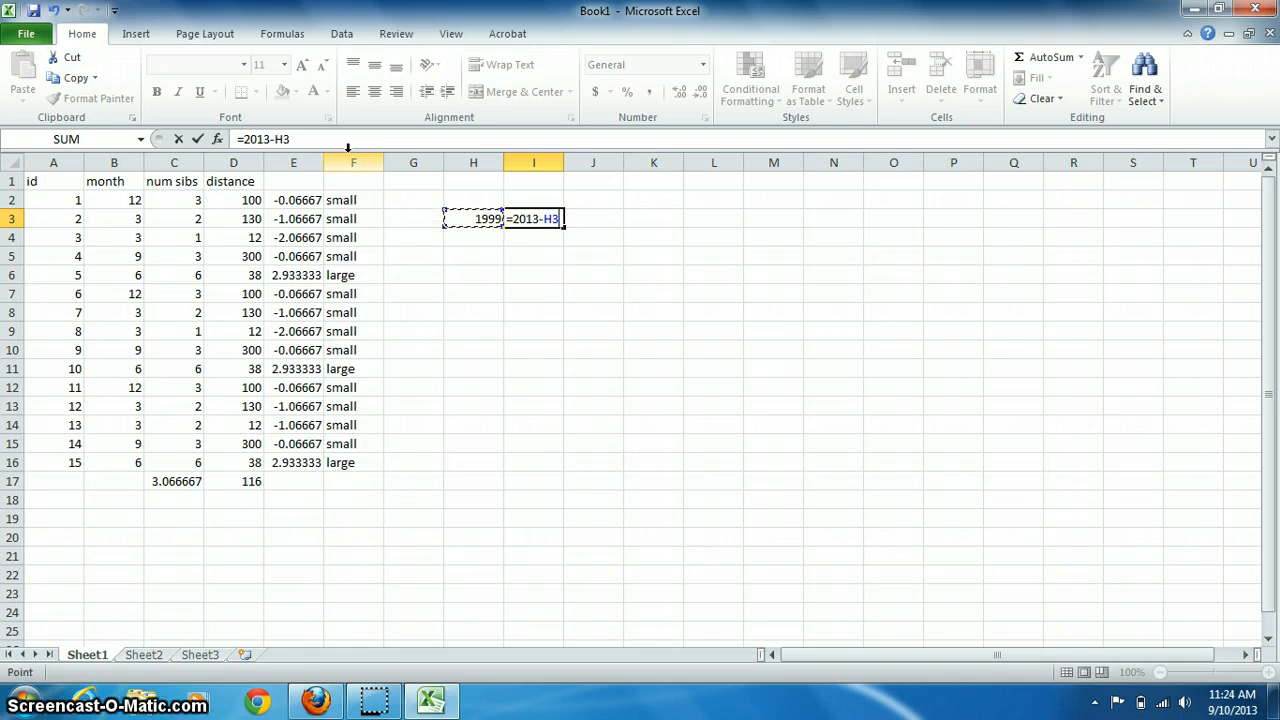
type("\\")
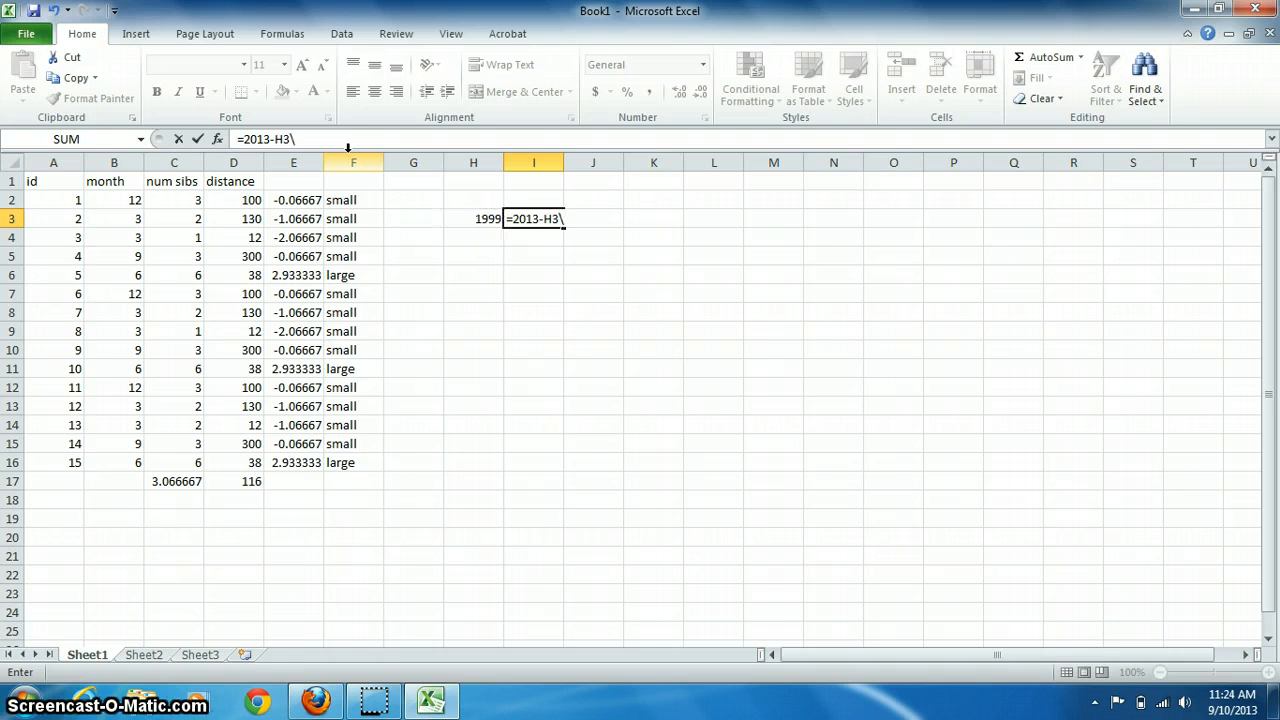
key("BackSpace")
key("Return")
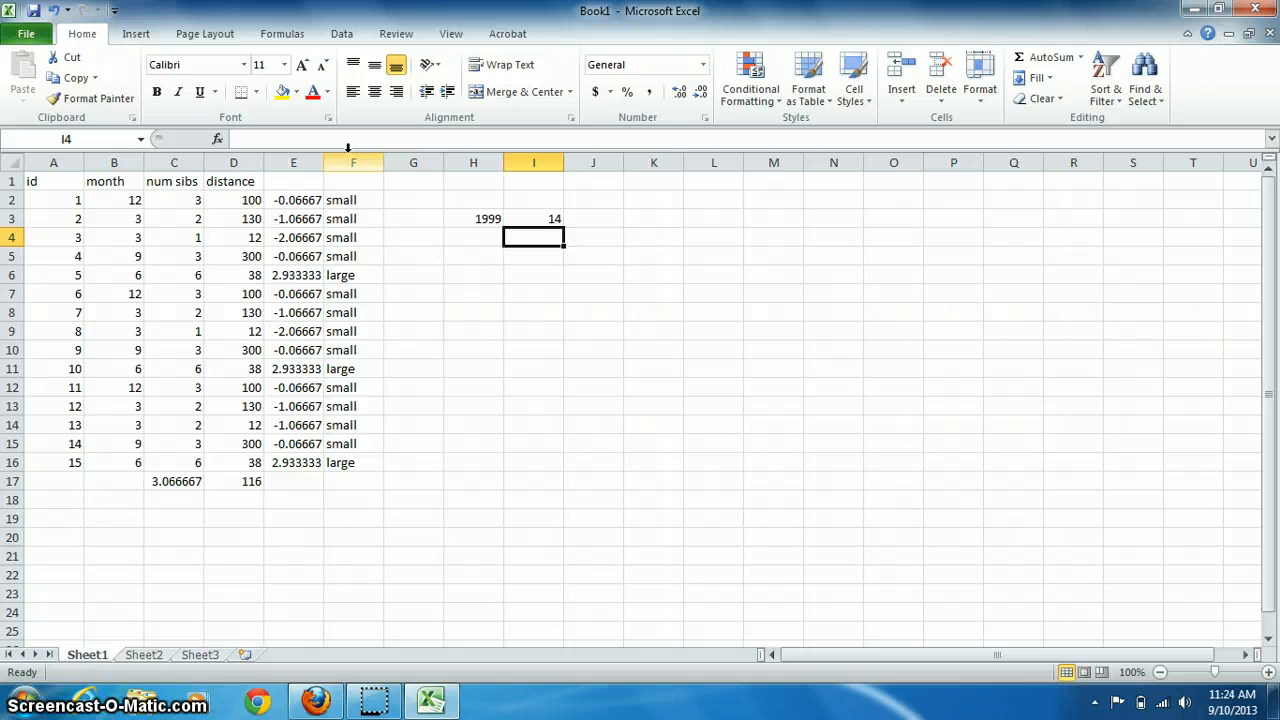
key("Up")
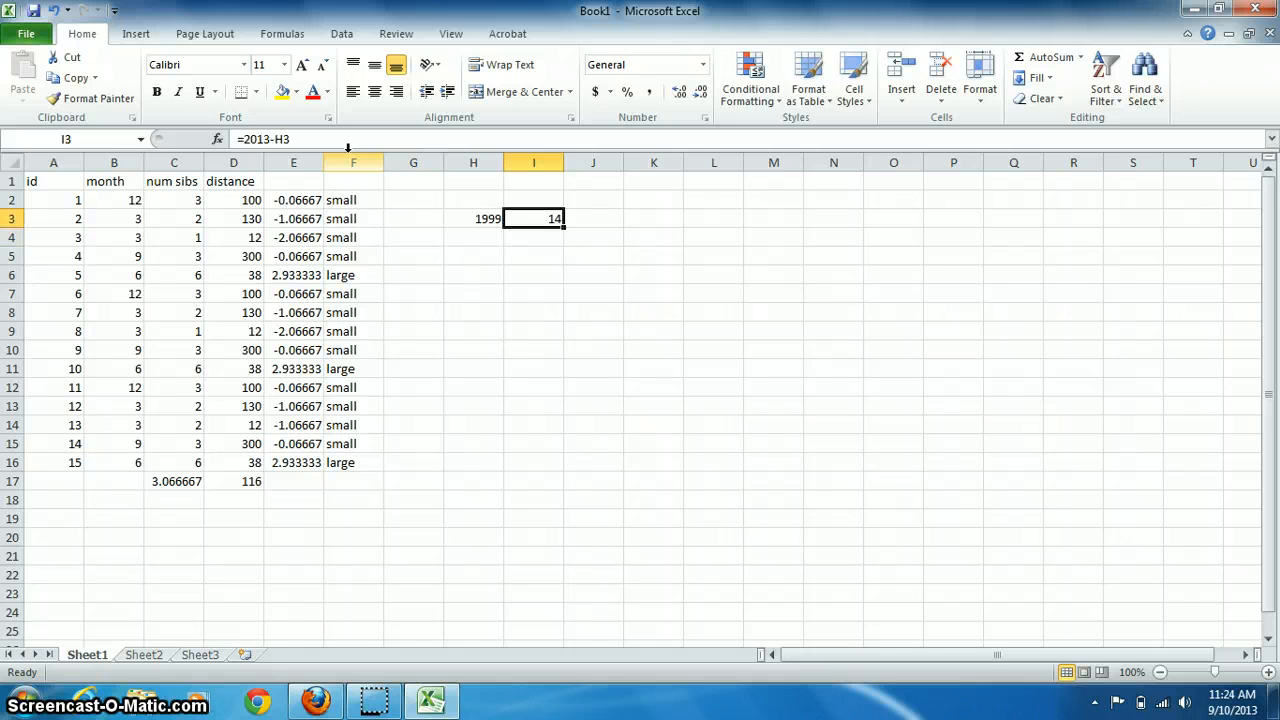
Enter the month number 7 in G3 and the heading Month above it in G2
key("Right")
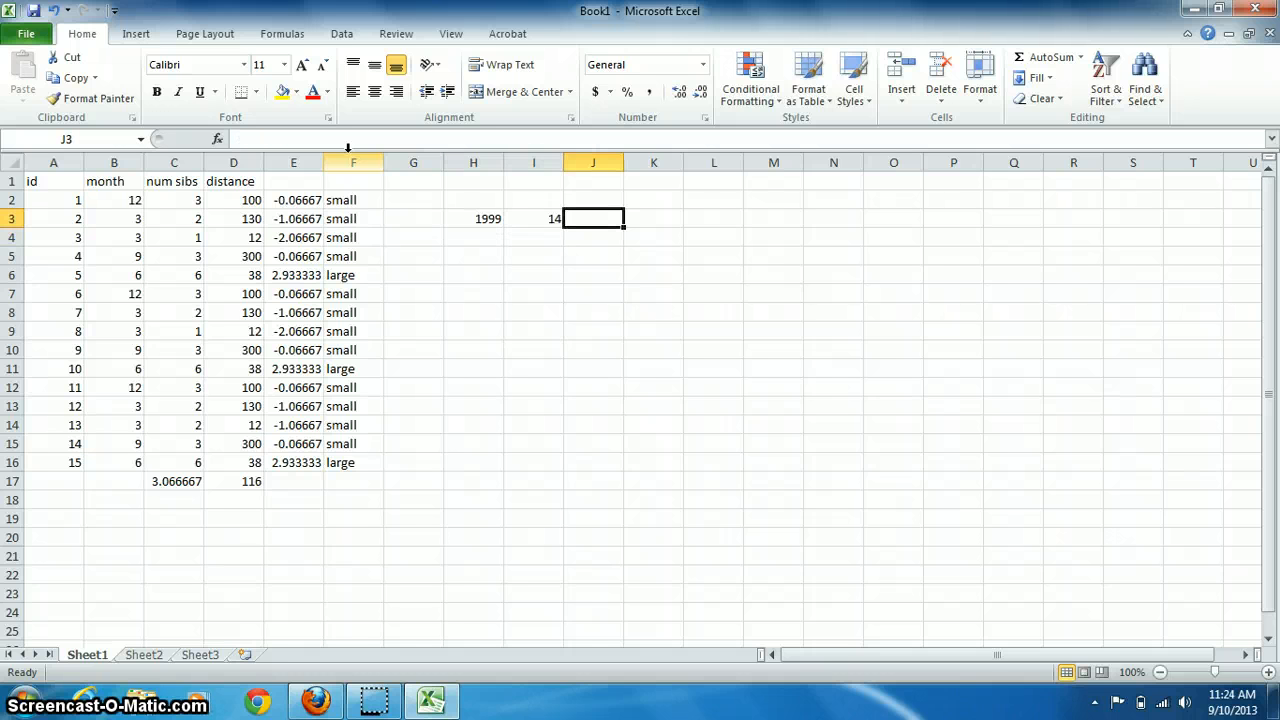
key("Left")
key("Left")
key("Left")
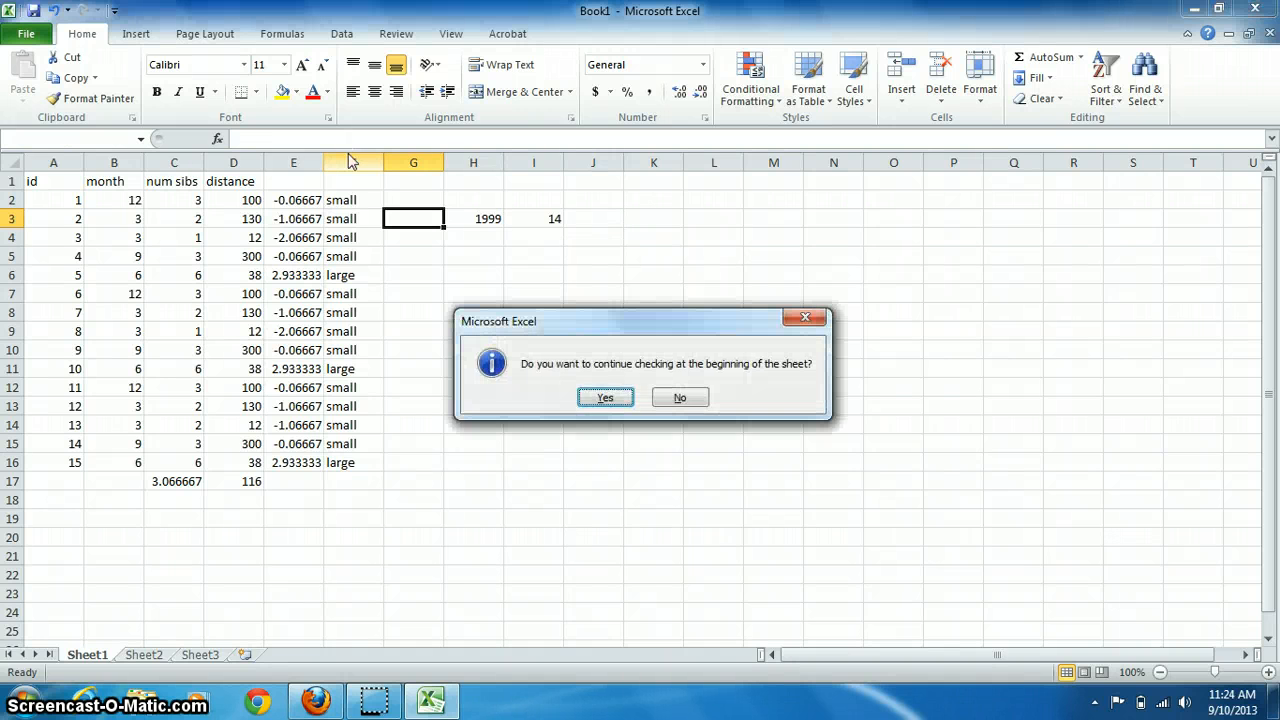
key("Escape")
type("7")
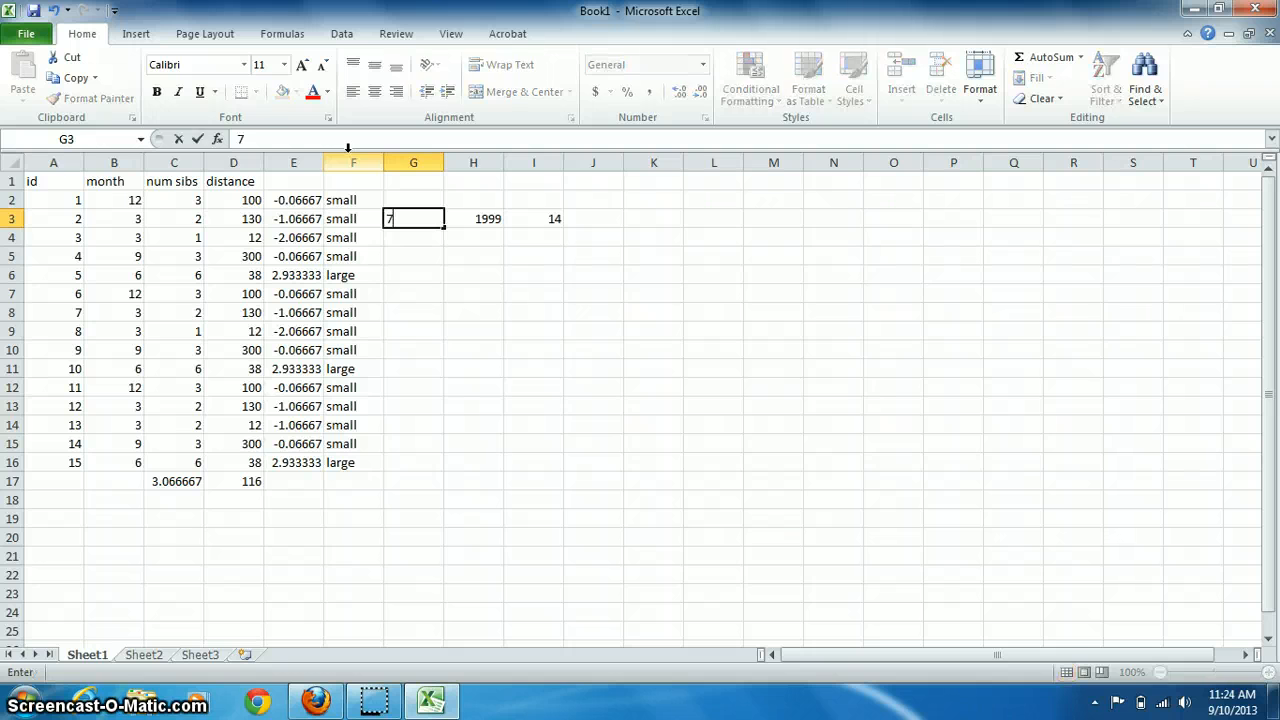
key("Up")
type("Mo")
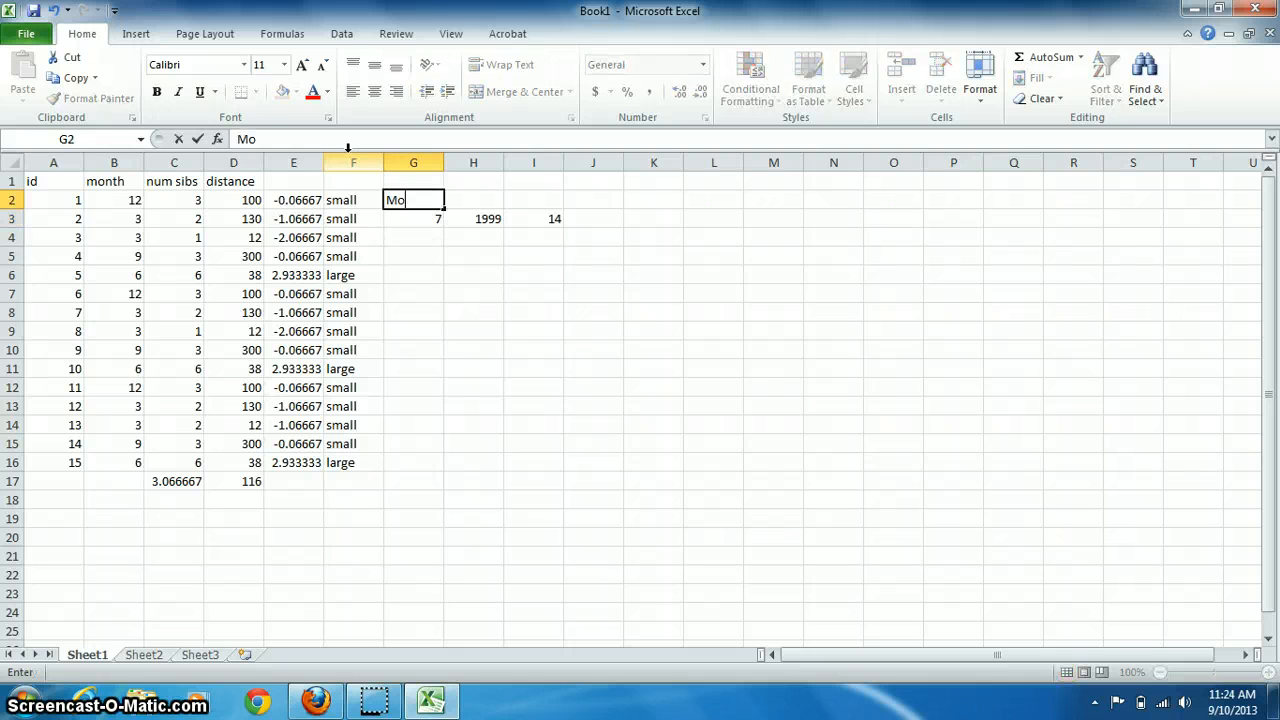
type("nth")
key("Return")
Enter the heading Year in H2, above the 1999 value
key("Right")
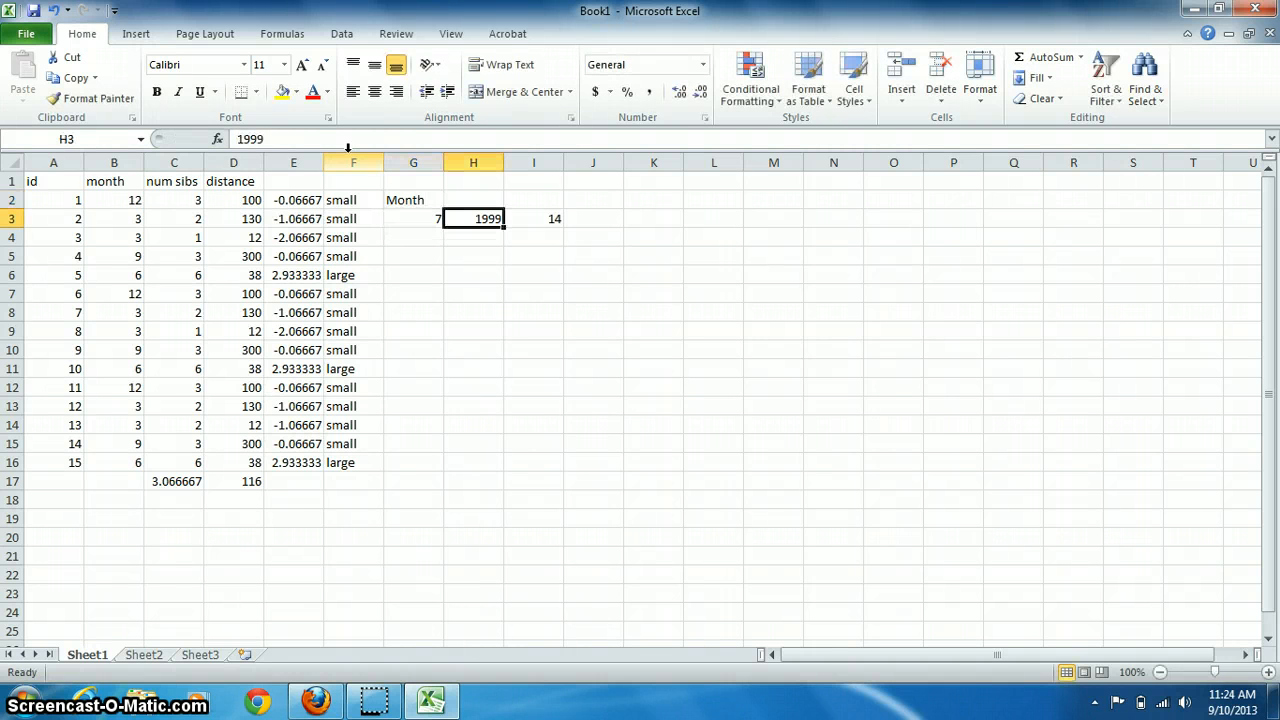
key("Up")
type("Ye")
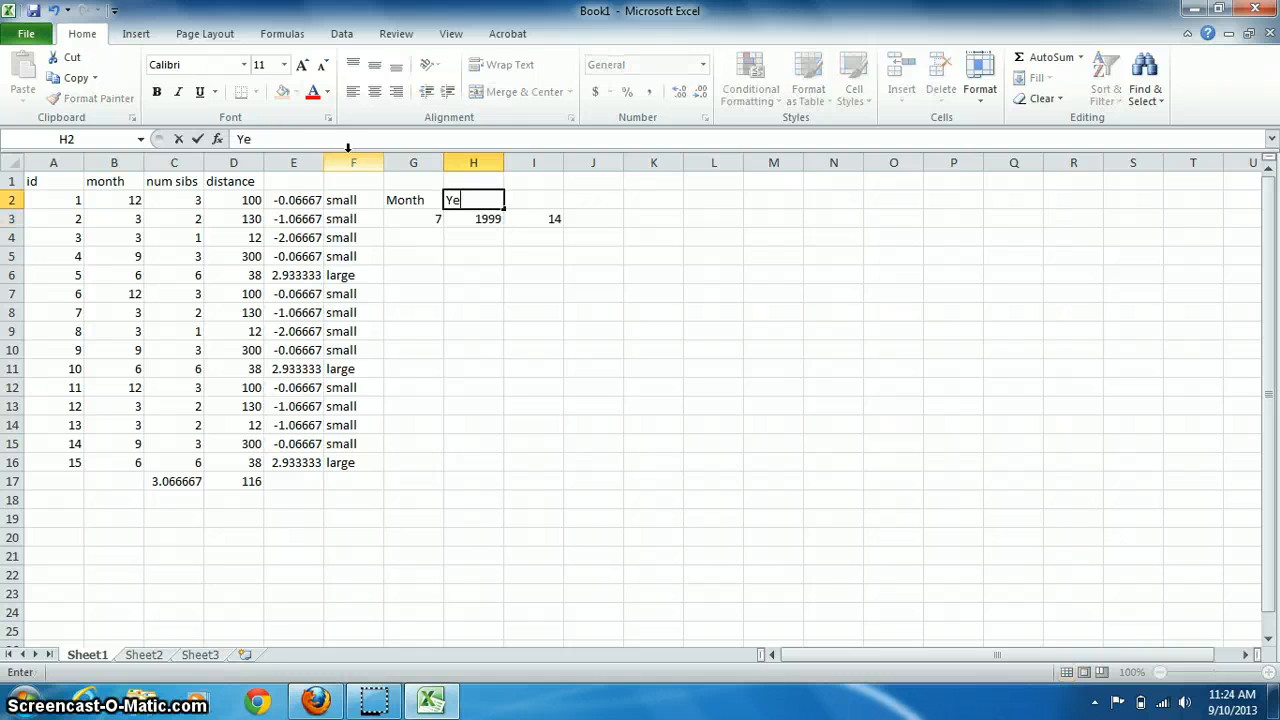
key("Return")
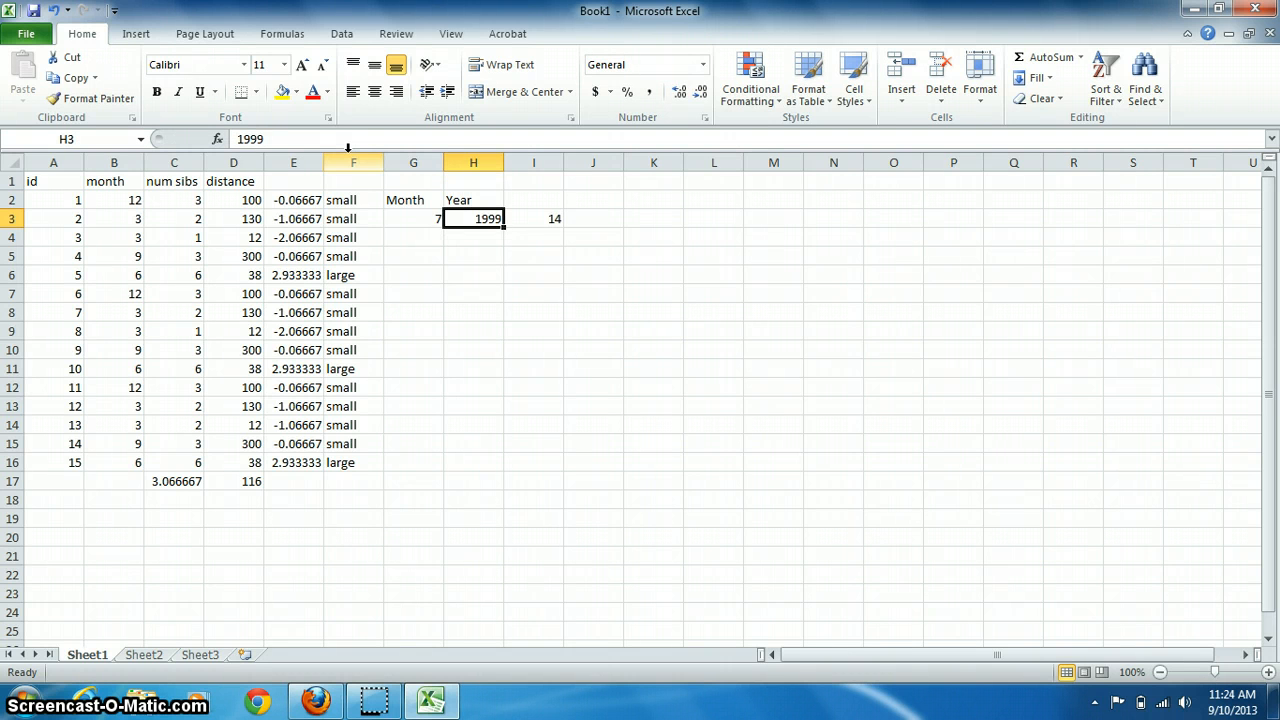
Enter the formula =I3*12 in J3 to convert the year difference into months
key("Right")
key("Right")
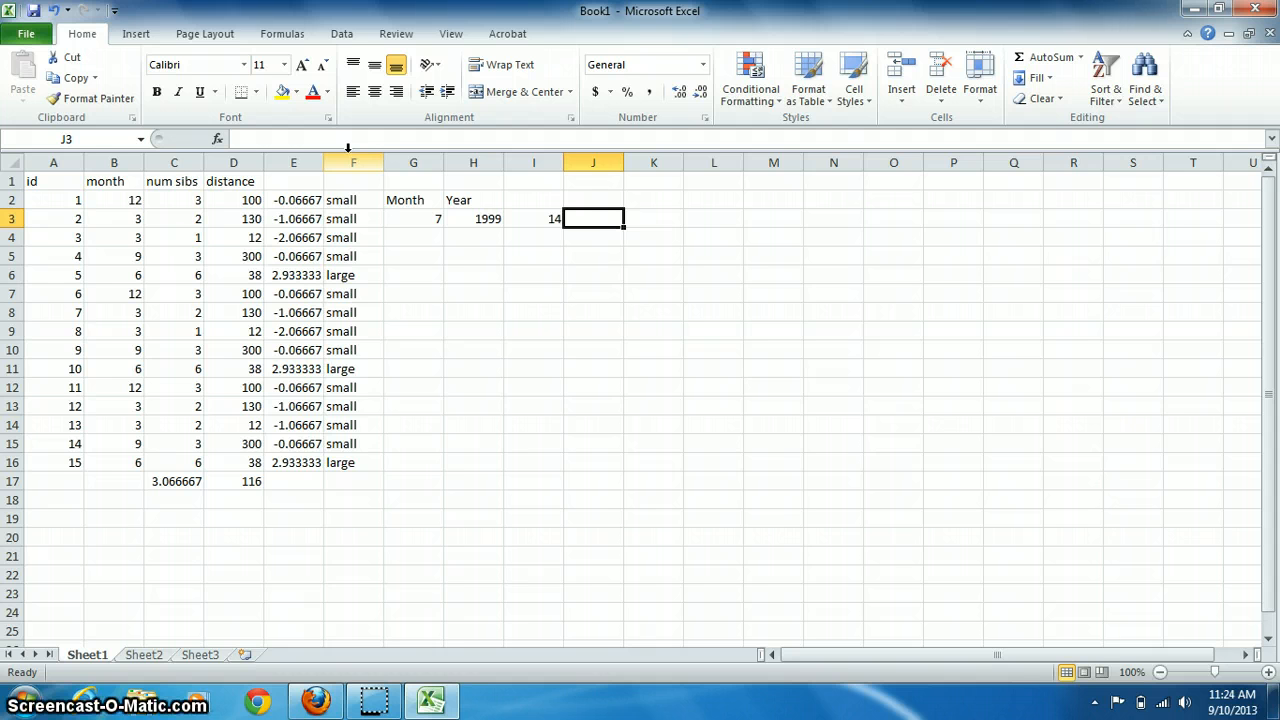
type("=")
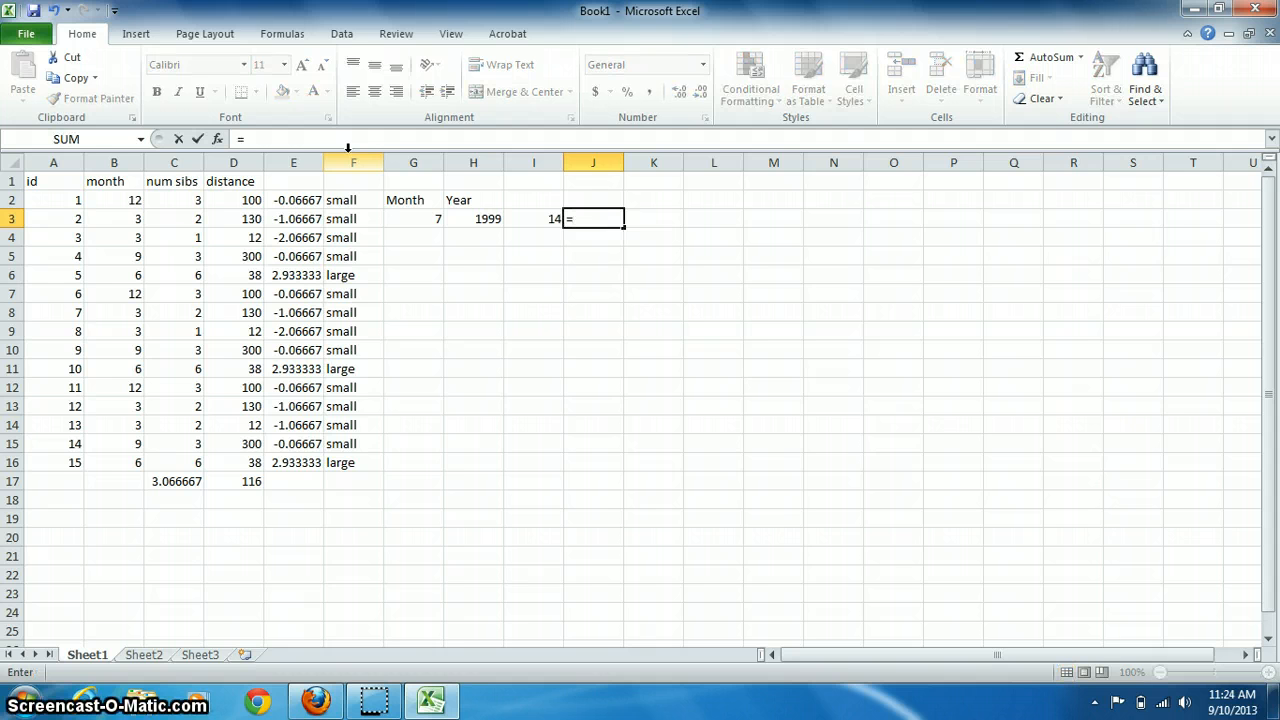
key("Left")
type("*1")
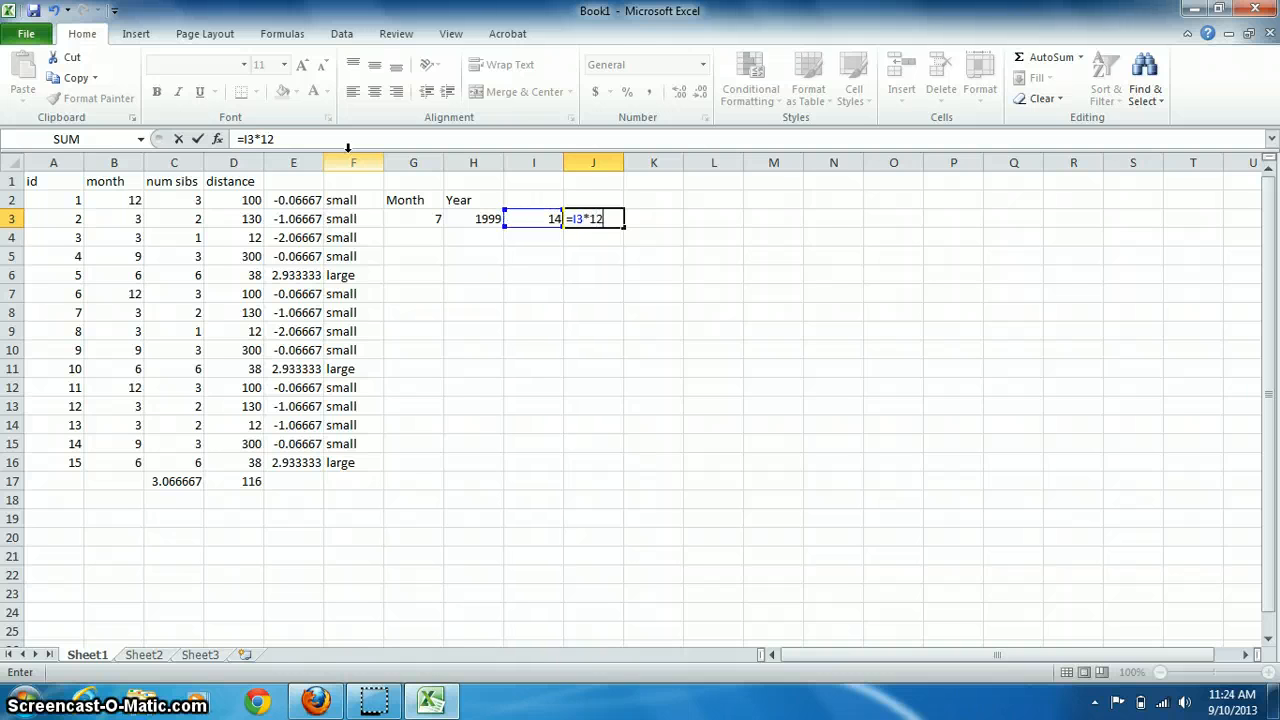
key("Return")
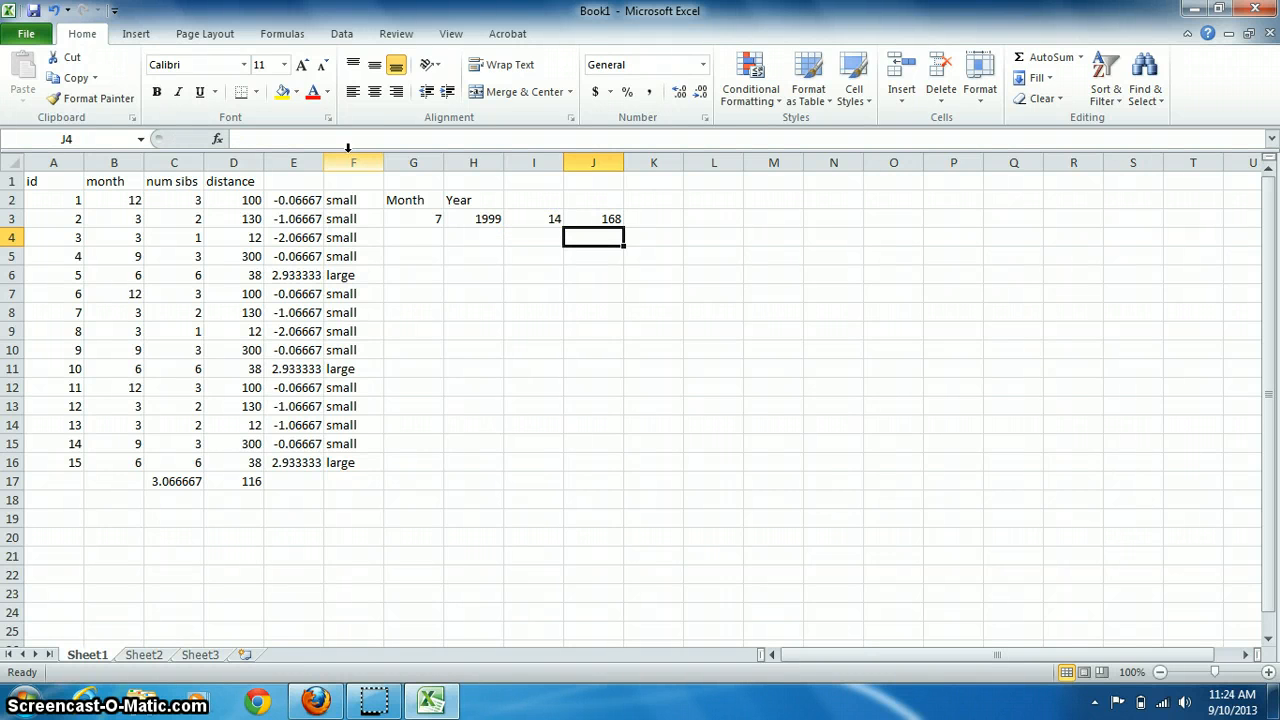
Enter the formula =9-G3 in K3 to calculate the remaining month difference
key("Up")
key("Right")
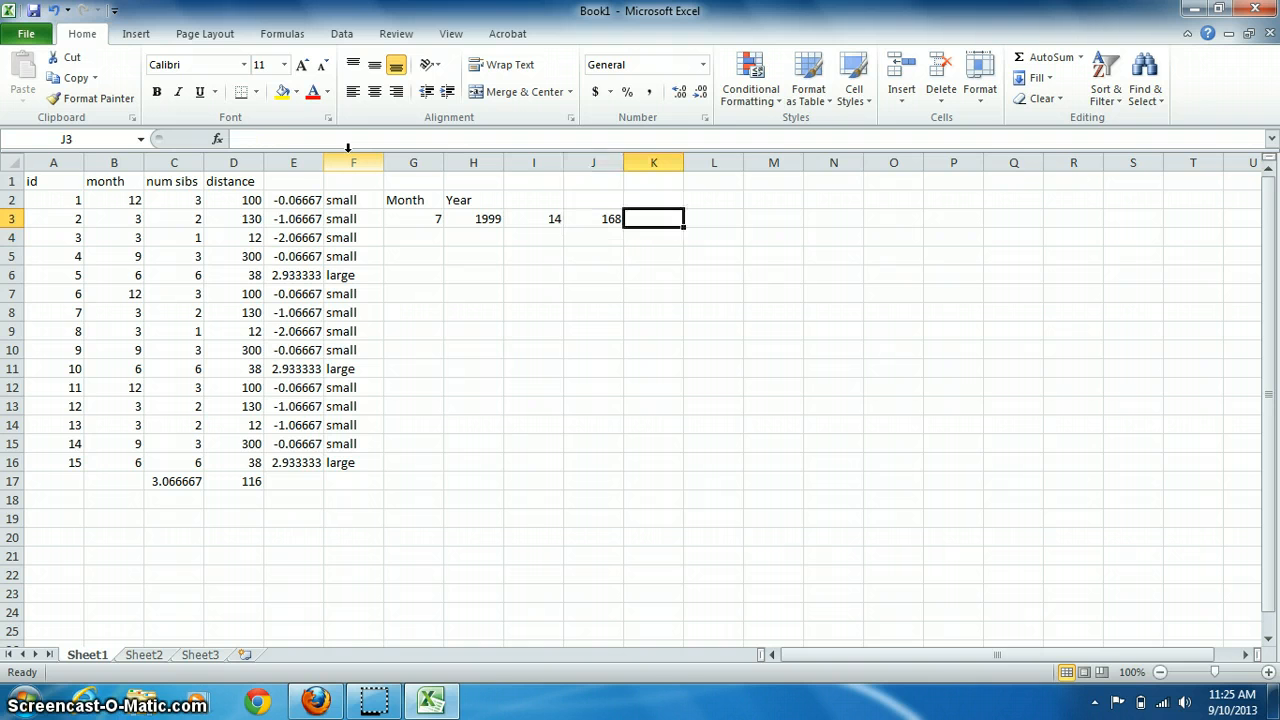
key("Left")
key("Left")
key("Left")
key("Left")
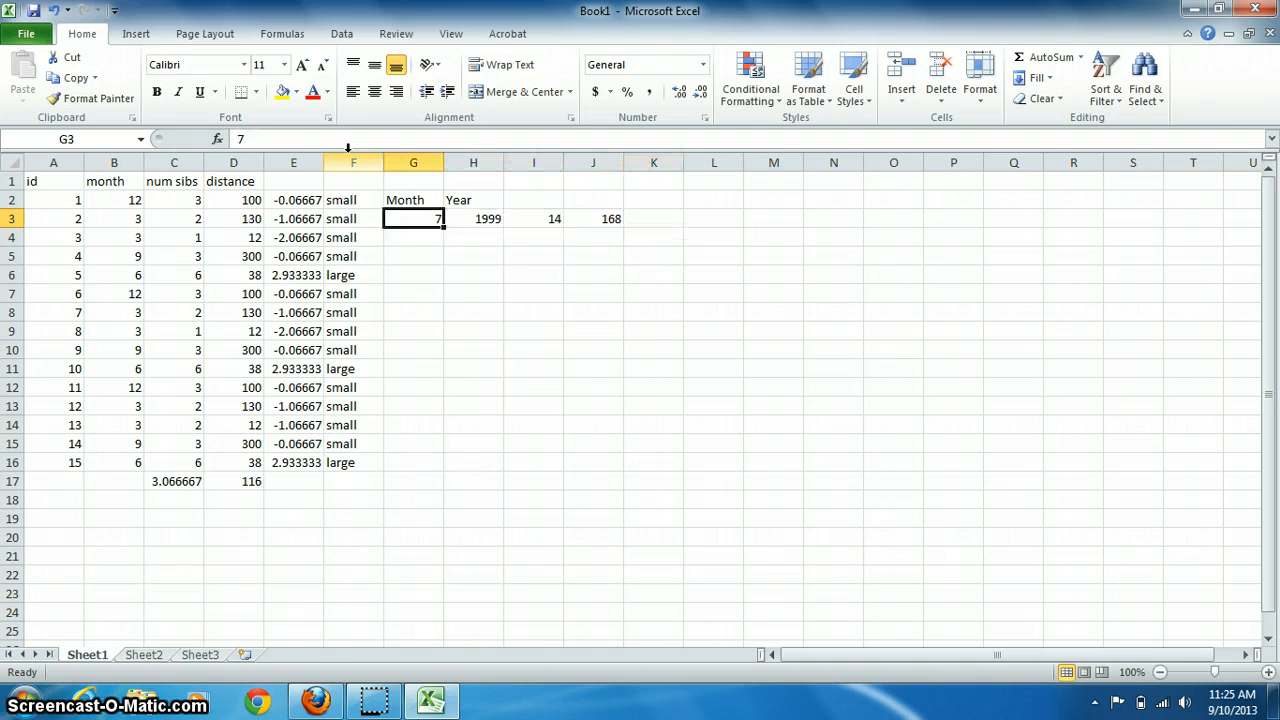
key("Right")
key("Right")
key("Right")
key("Right")
key("Right")
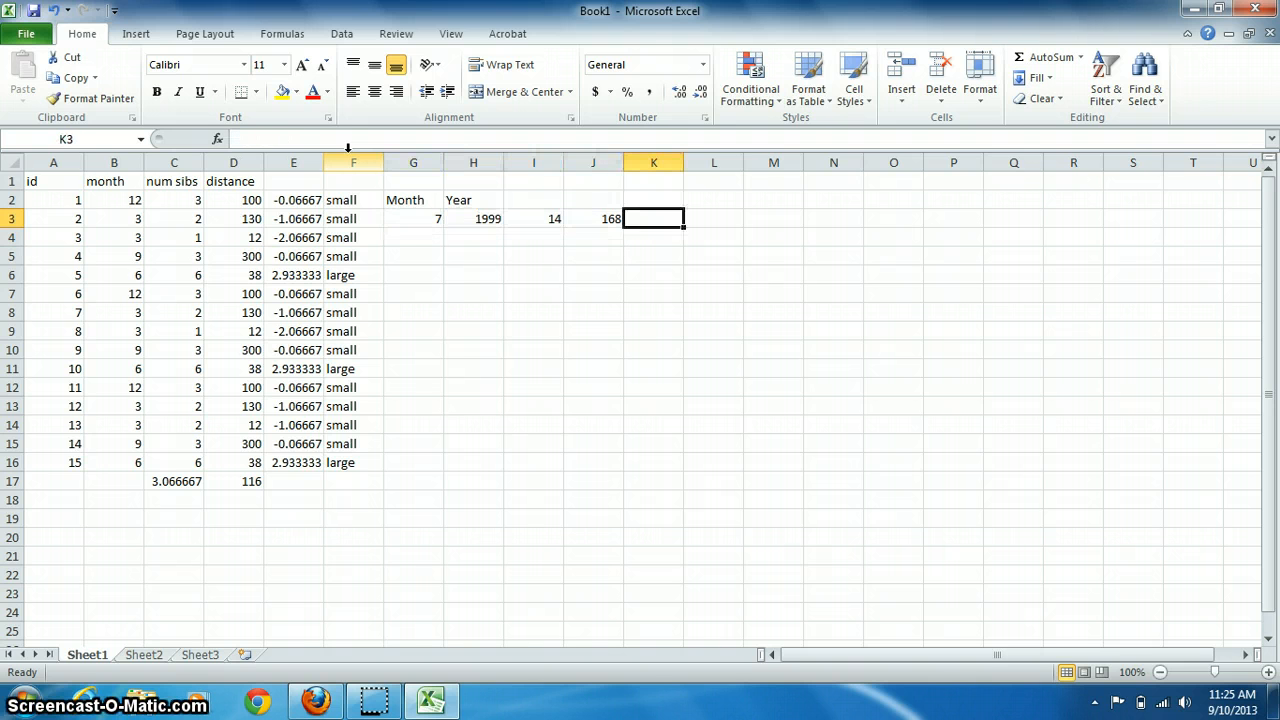
key("Left")
type("=")
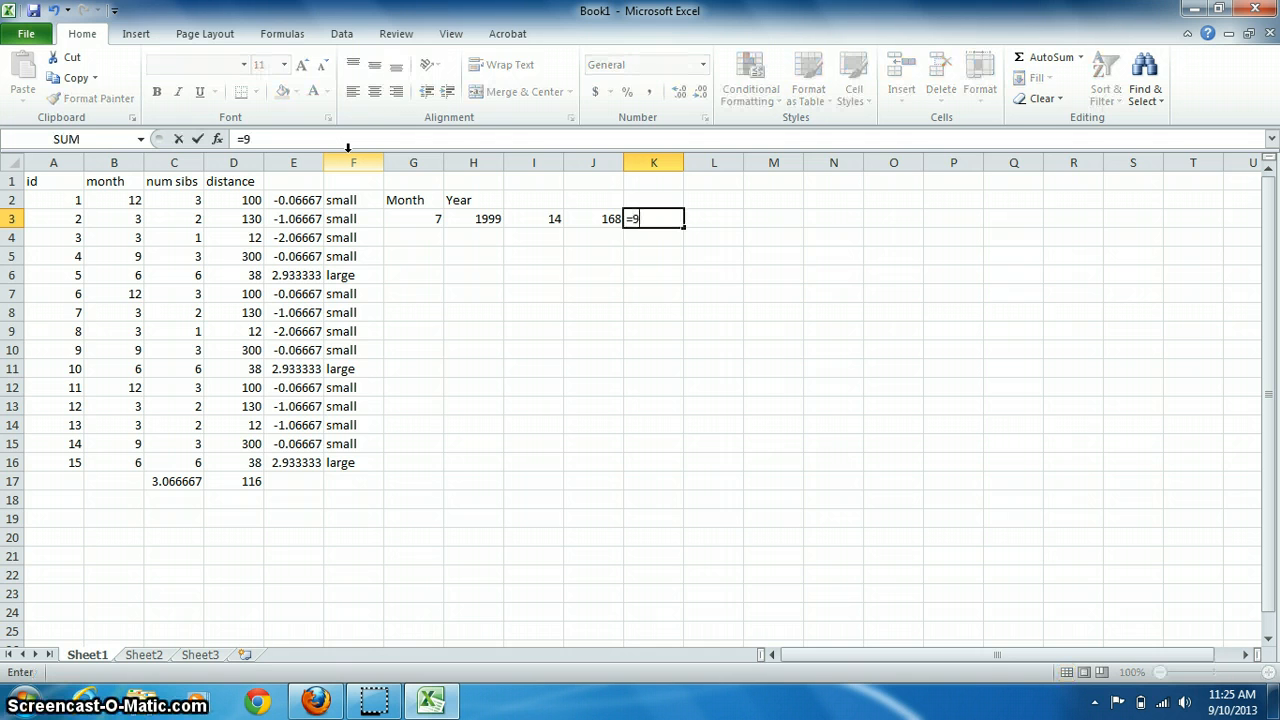
type("9-")
key("Left")
key("Left")
key("Left")
key("Left")
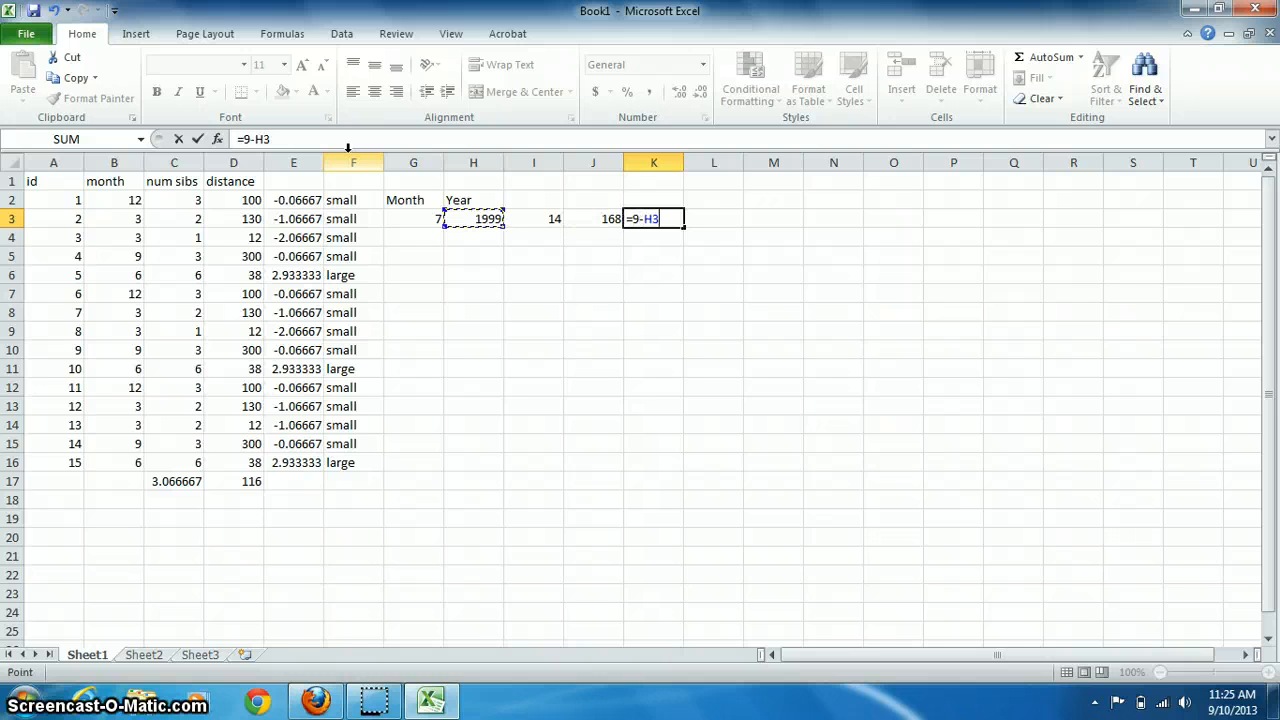
key("Return")
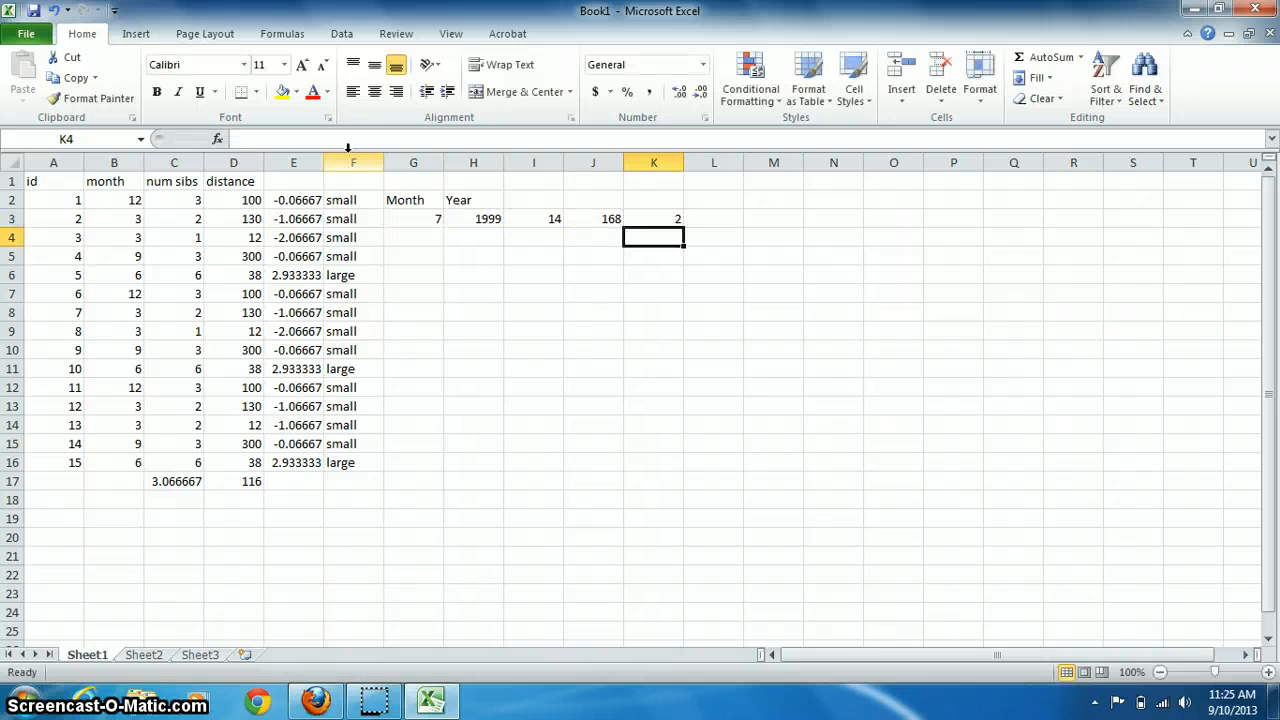
key("Up")
key("Down")
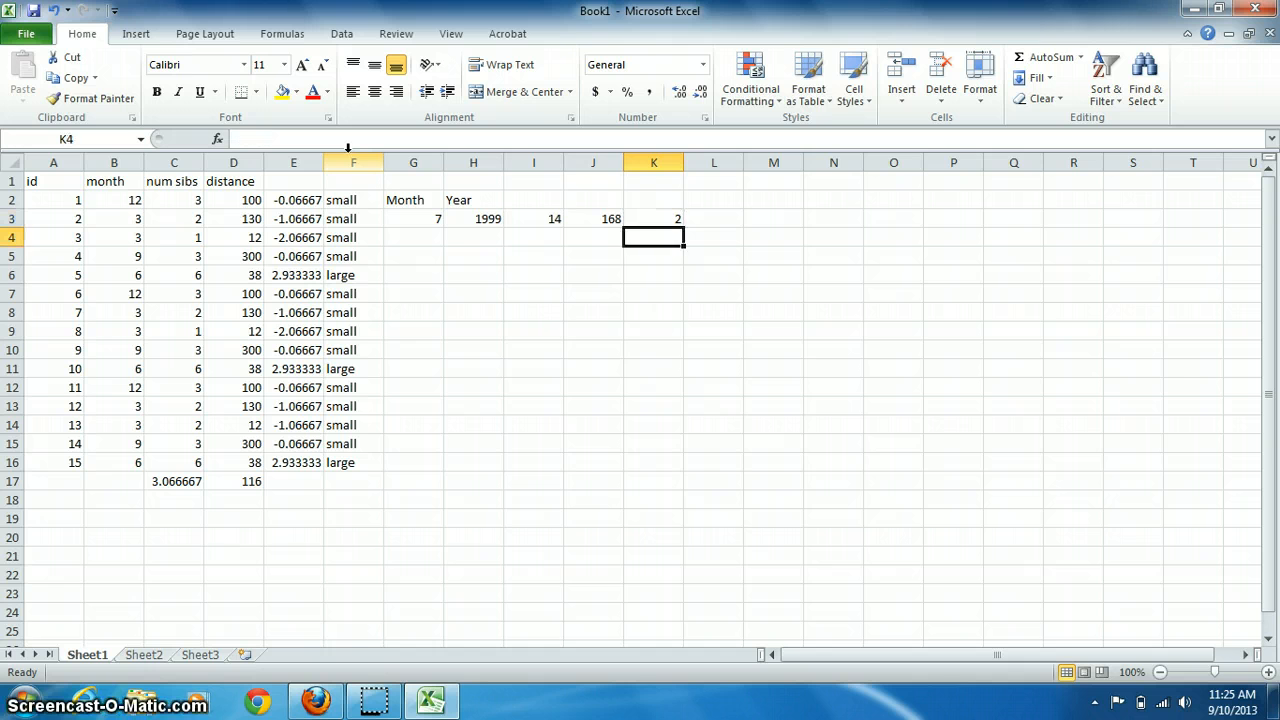
key("Up")
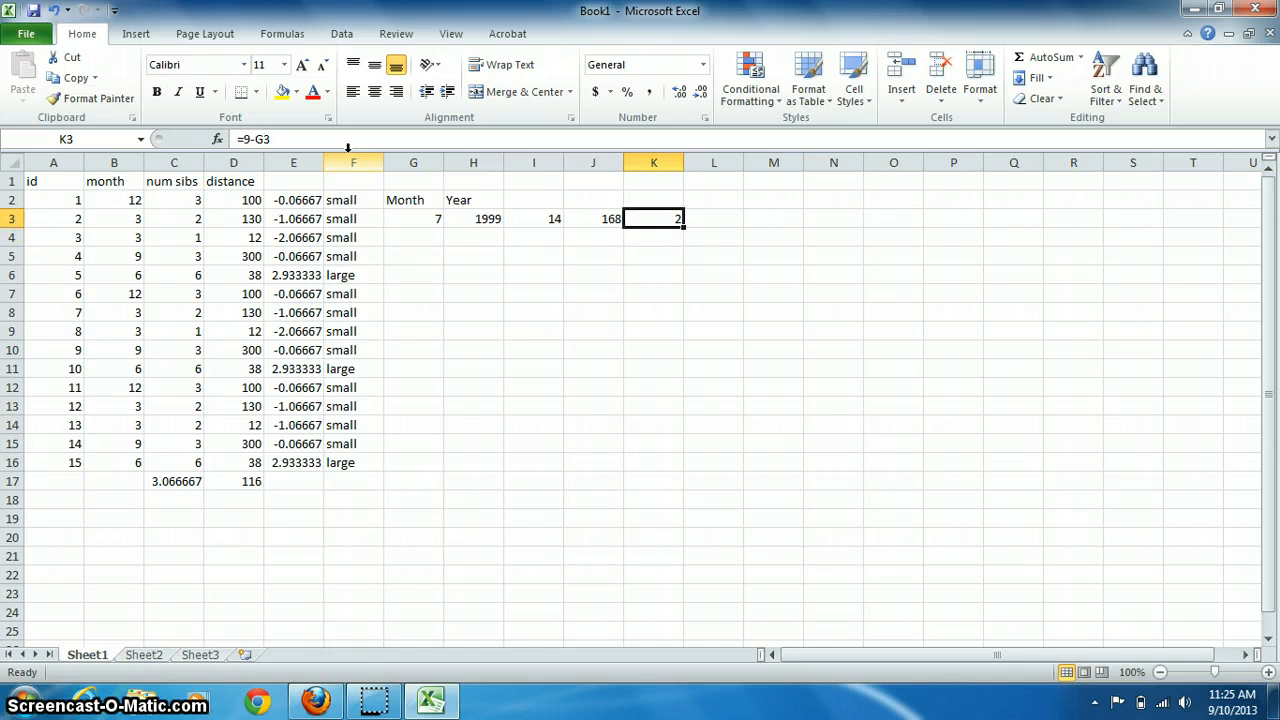
Enter the formula =J3+K3 in L3 to total the age in months
key("Left")
key("Right")
key("Right")
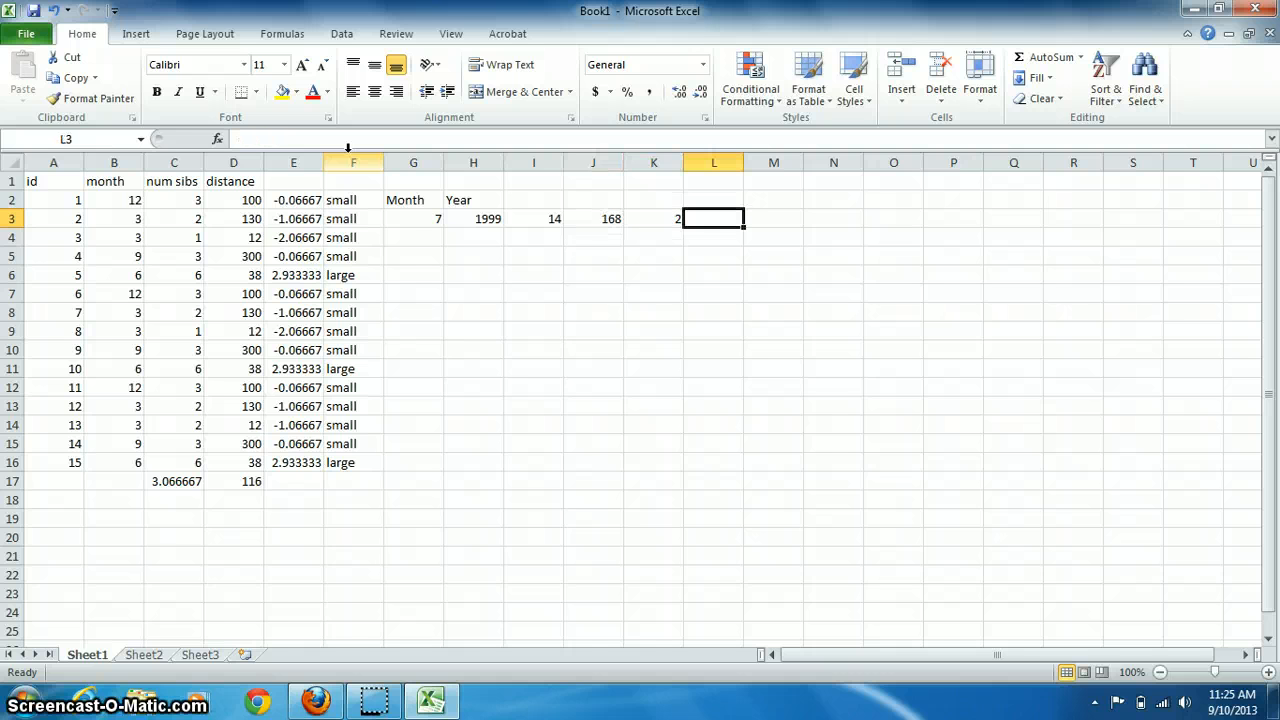
type("=")
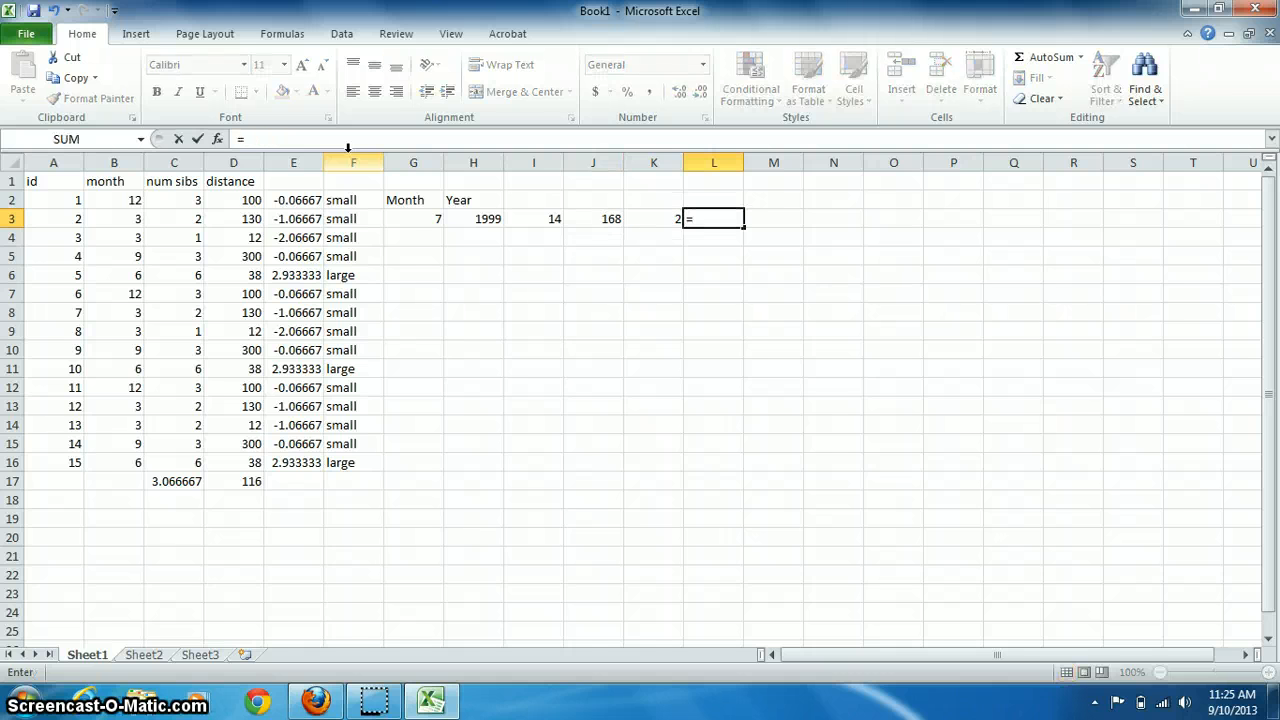
key("Left")
key("Left")
type("+")
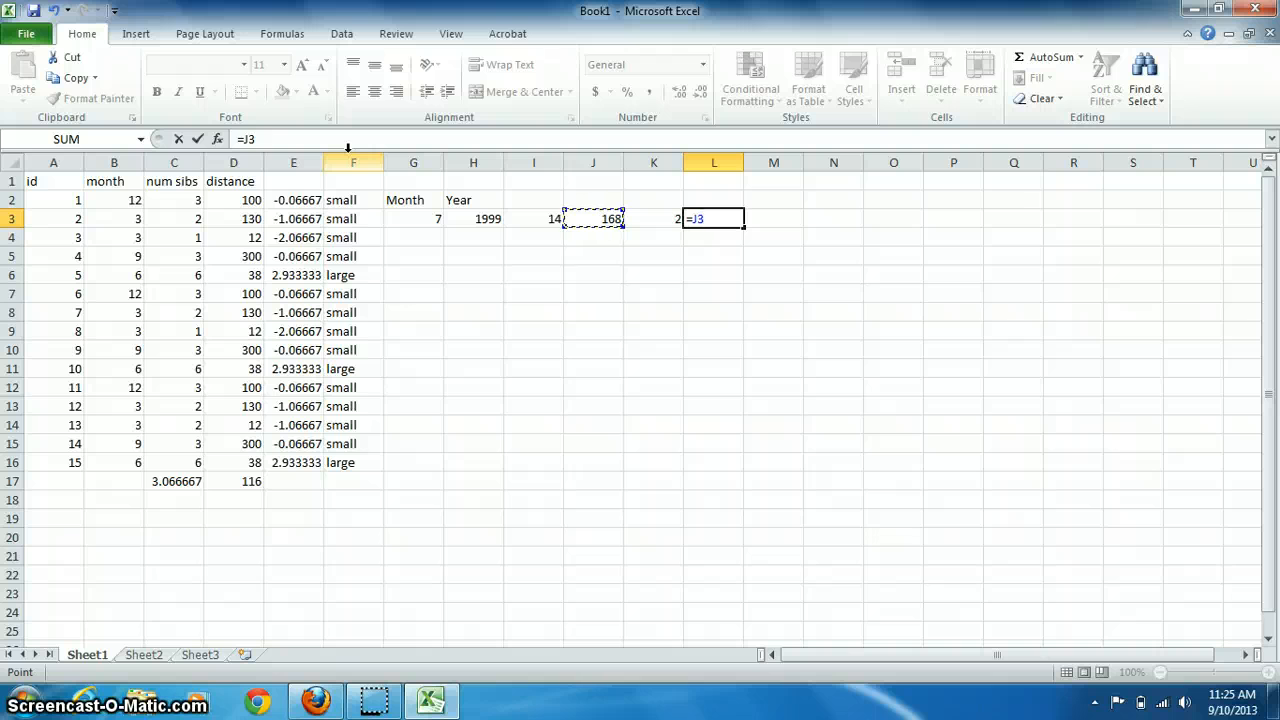
key("Left")
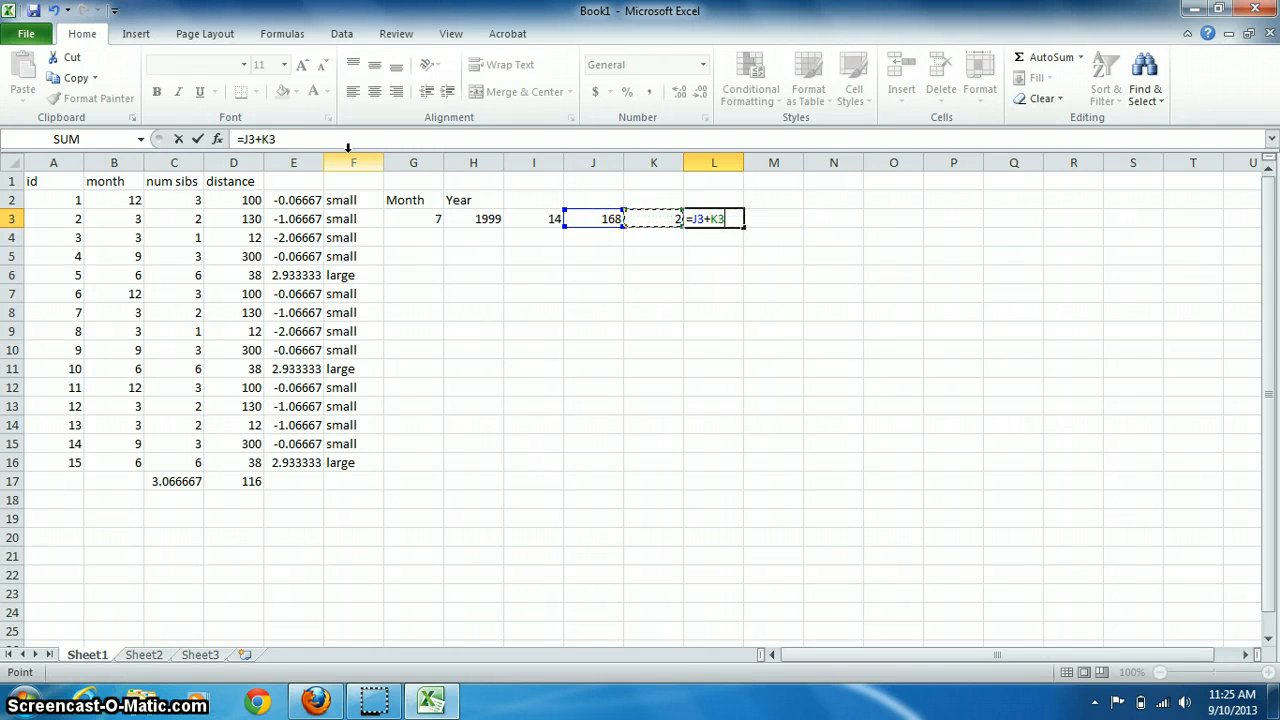
key("Return")
Add a second date row with month 2 in G4 and year 1883 in H4
key("Left")
key("Left")
key("Left")
key("Left")
key("Left")
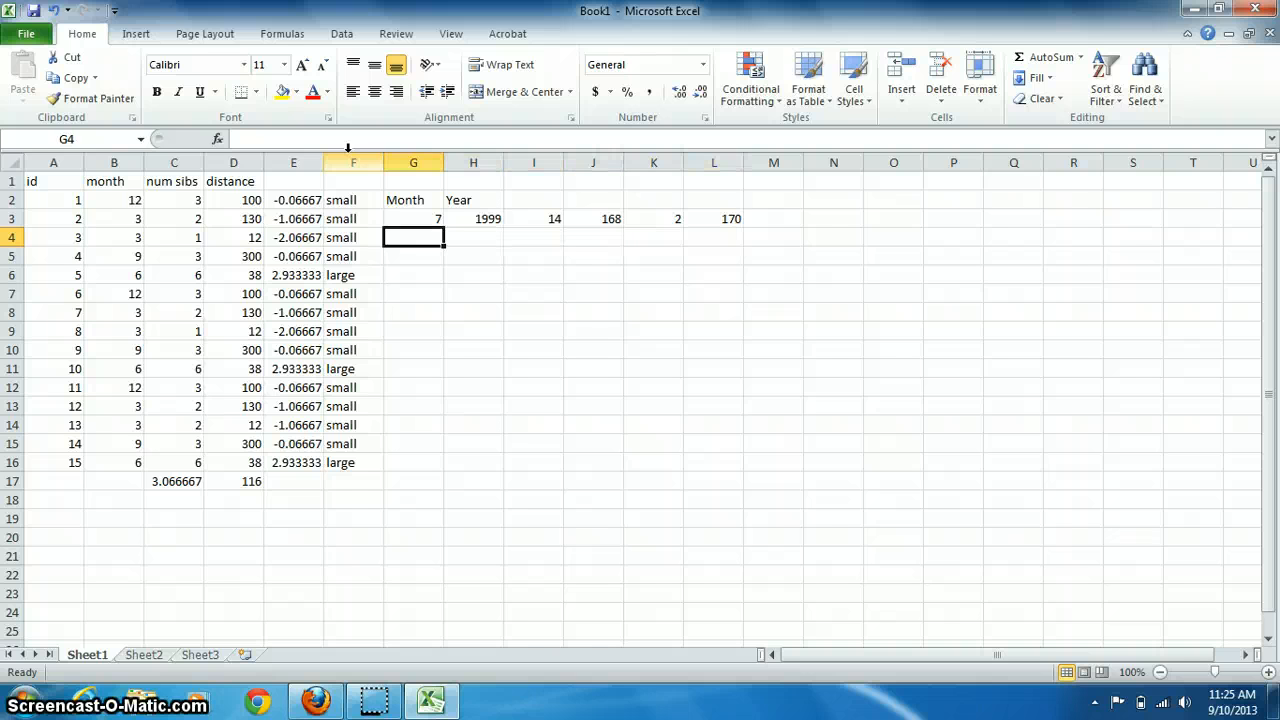
key("Right")
key("Down")
key("Up")
key("Left")
type("2")
key("Tab")
type("1")
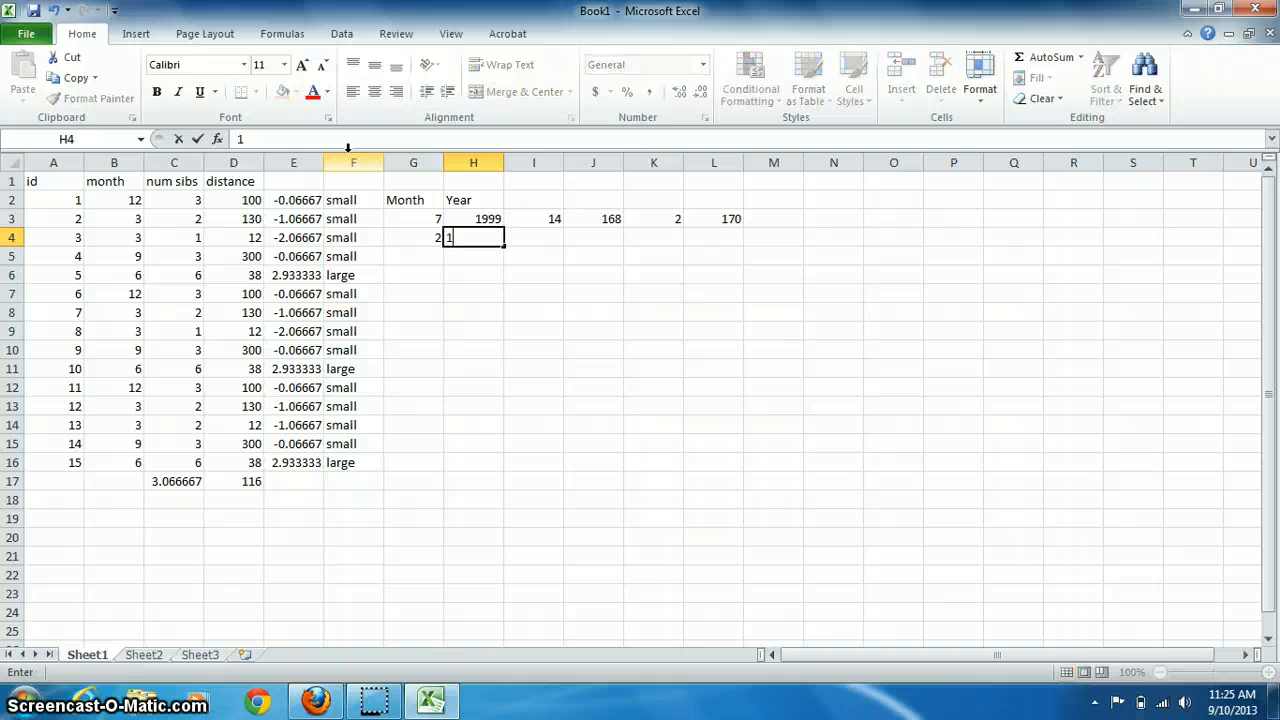
type("883")
key("Return")
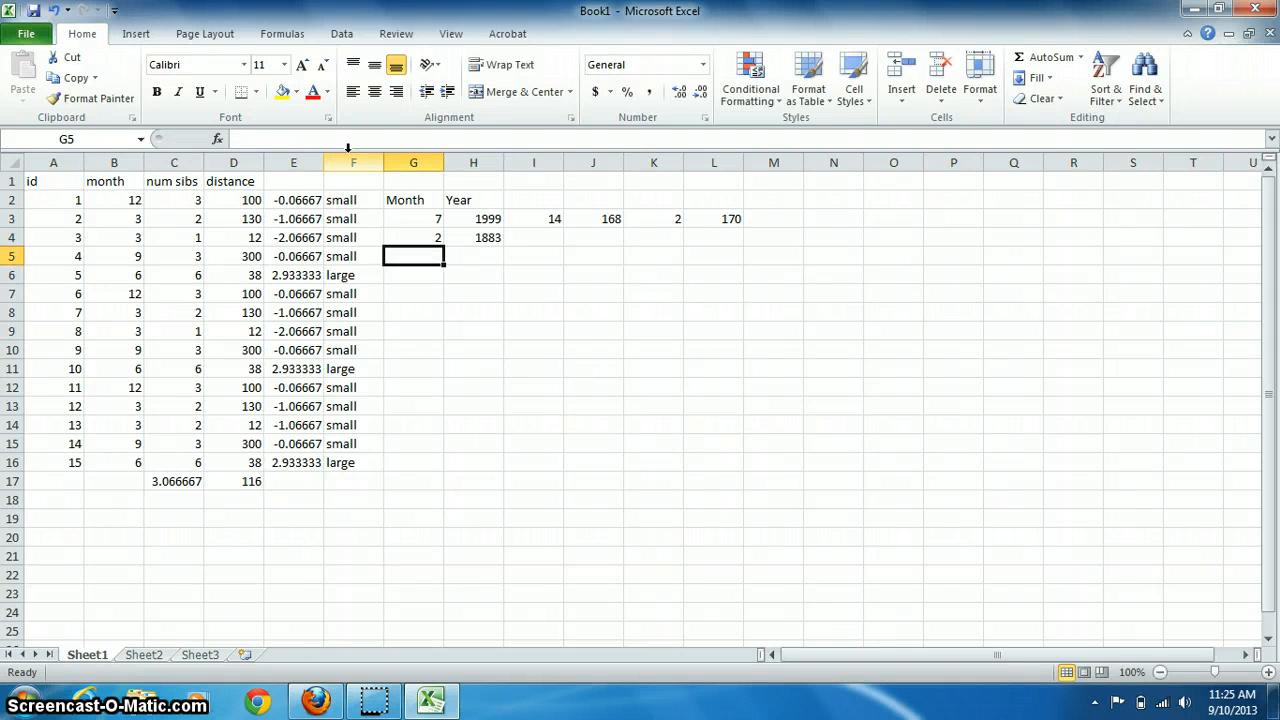
Add a third date row with month 8 in G5 and year 1970 in H5
type("8")
key("Tab")
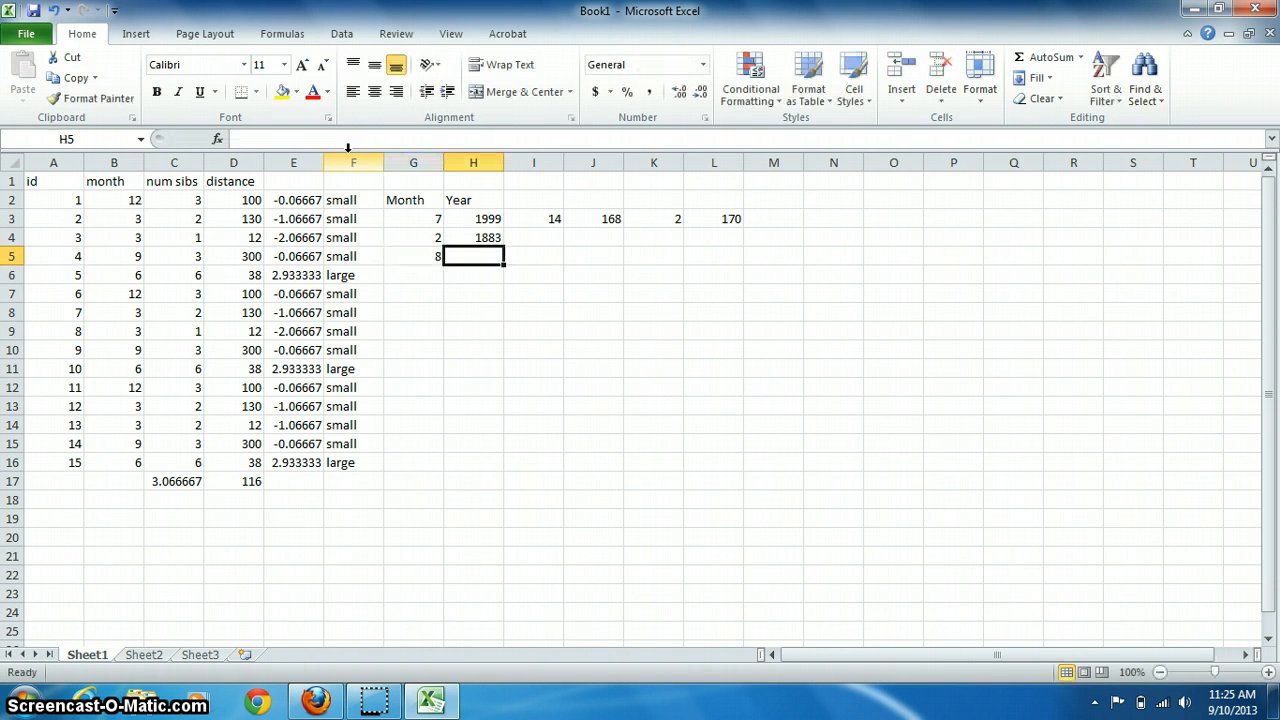
type("19")
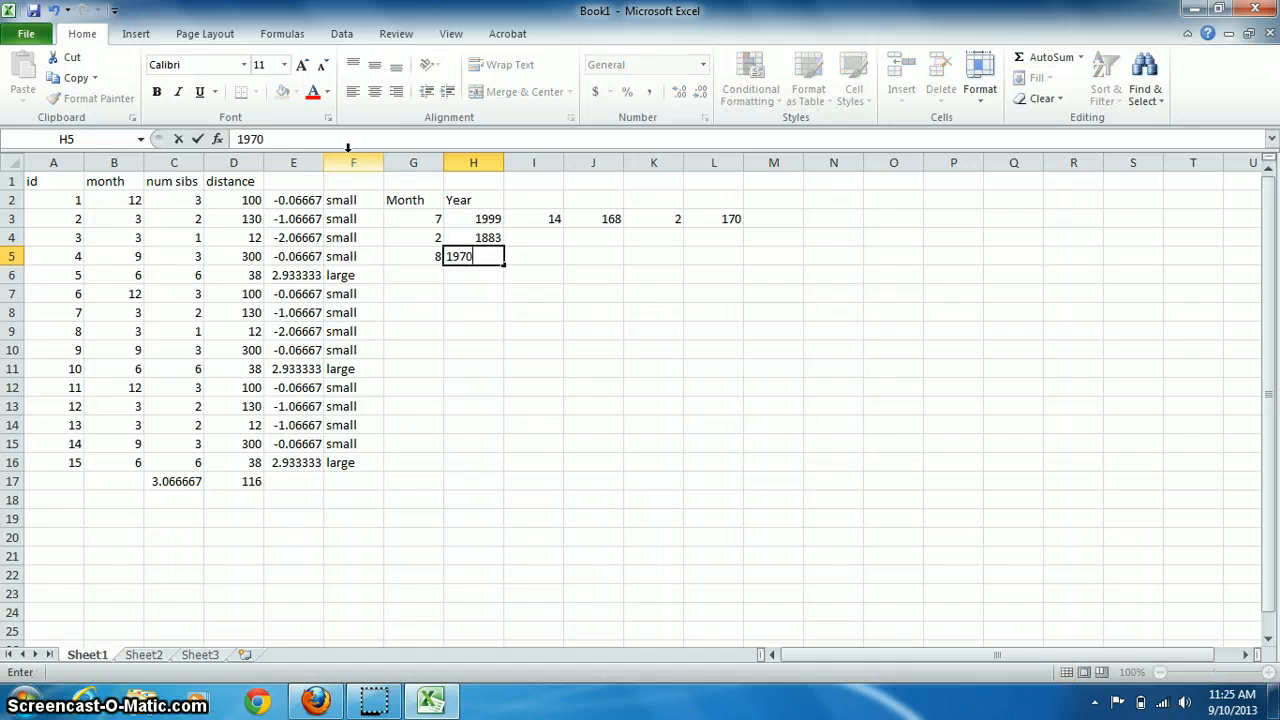
type("70")
key("Return")
Copy the age formulas in I3:L3 down to rows 4 and 5
key("Up")
key("Up")
key("Up")
key("Right")
key("shift+Right")
key("shift+Right")
key("shift+Right")
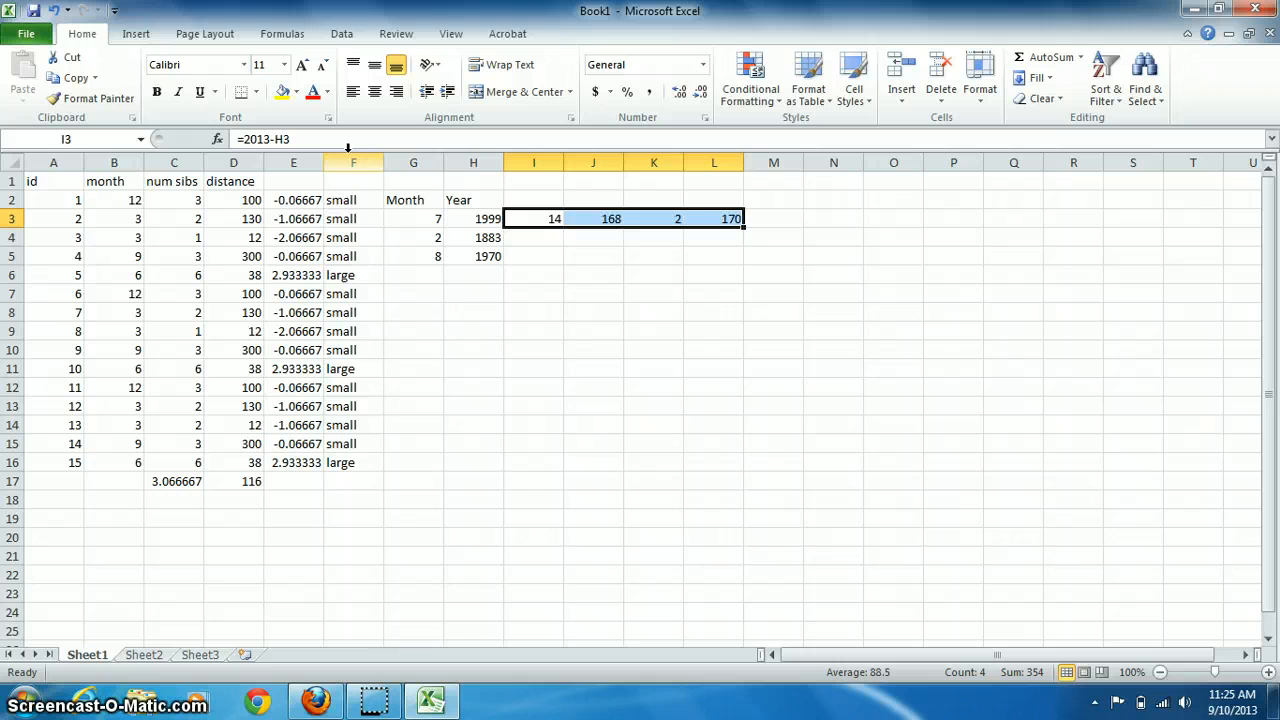
key("ctrl+c")
key("Down")
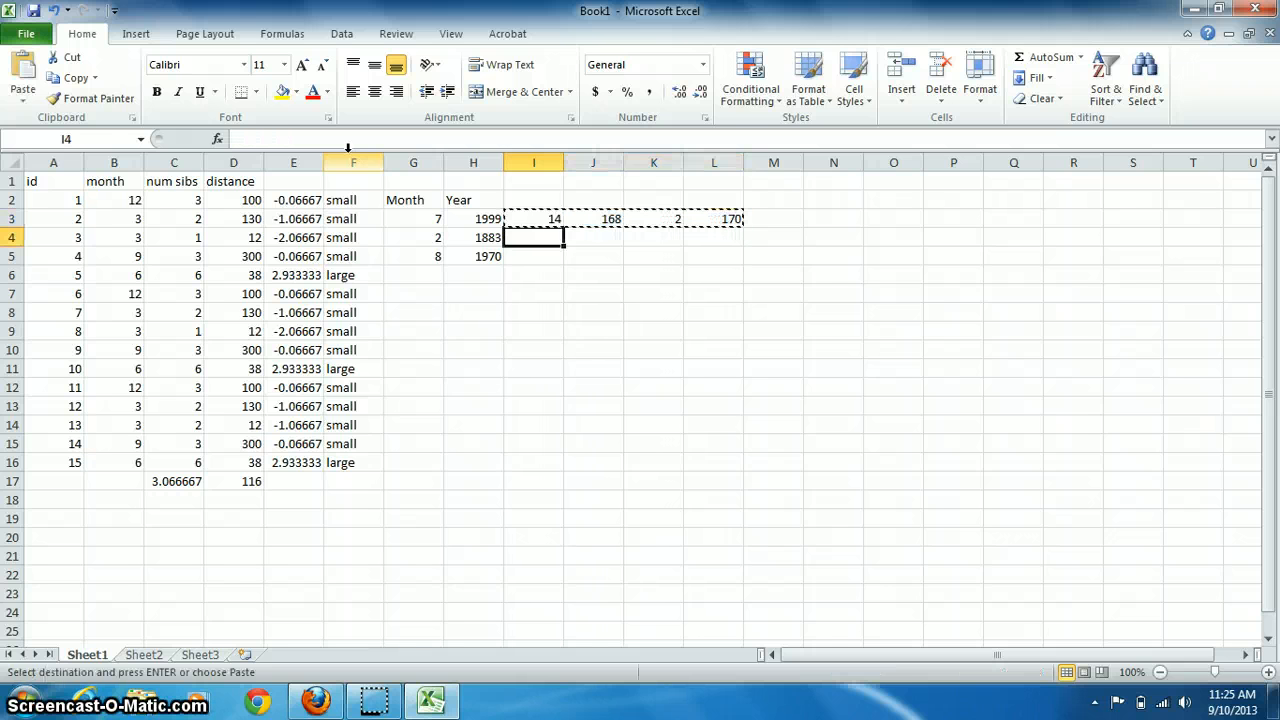
key("shift+Down")
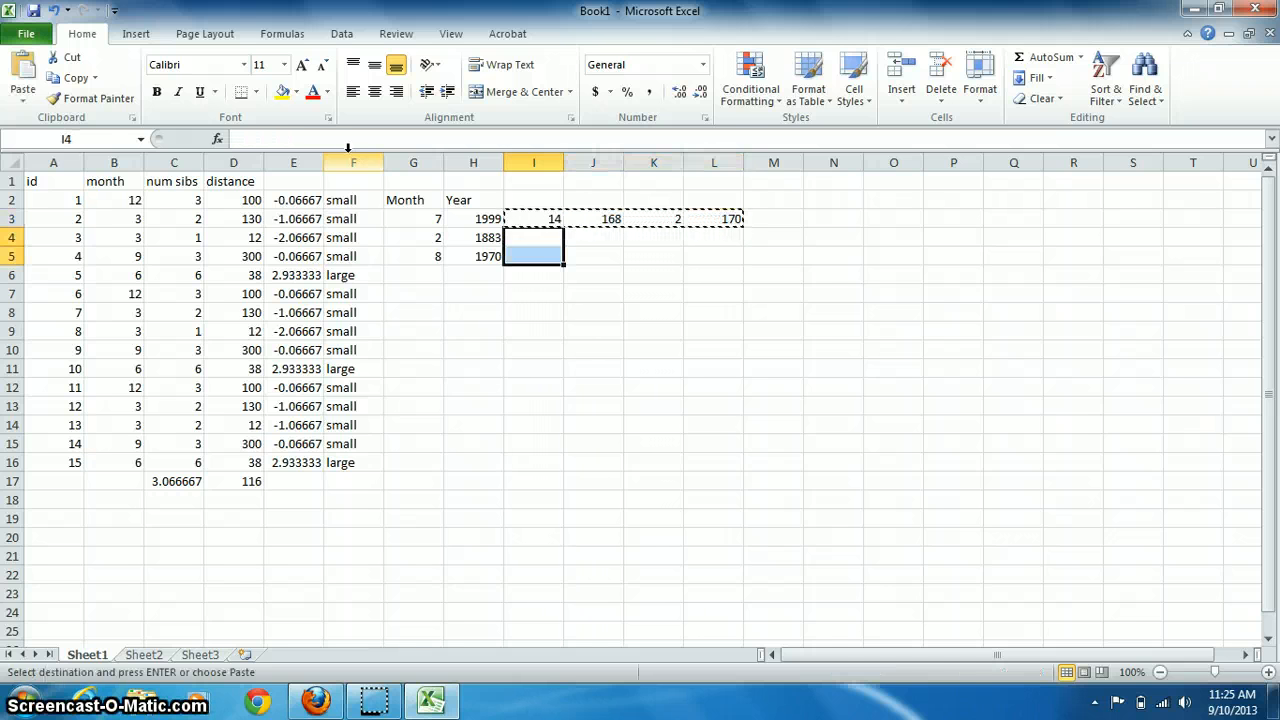
key("ctrl+v")
Examine the copied age formulas in rows 4 and 5, including the total in L4
key("Down")
key("Down")
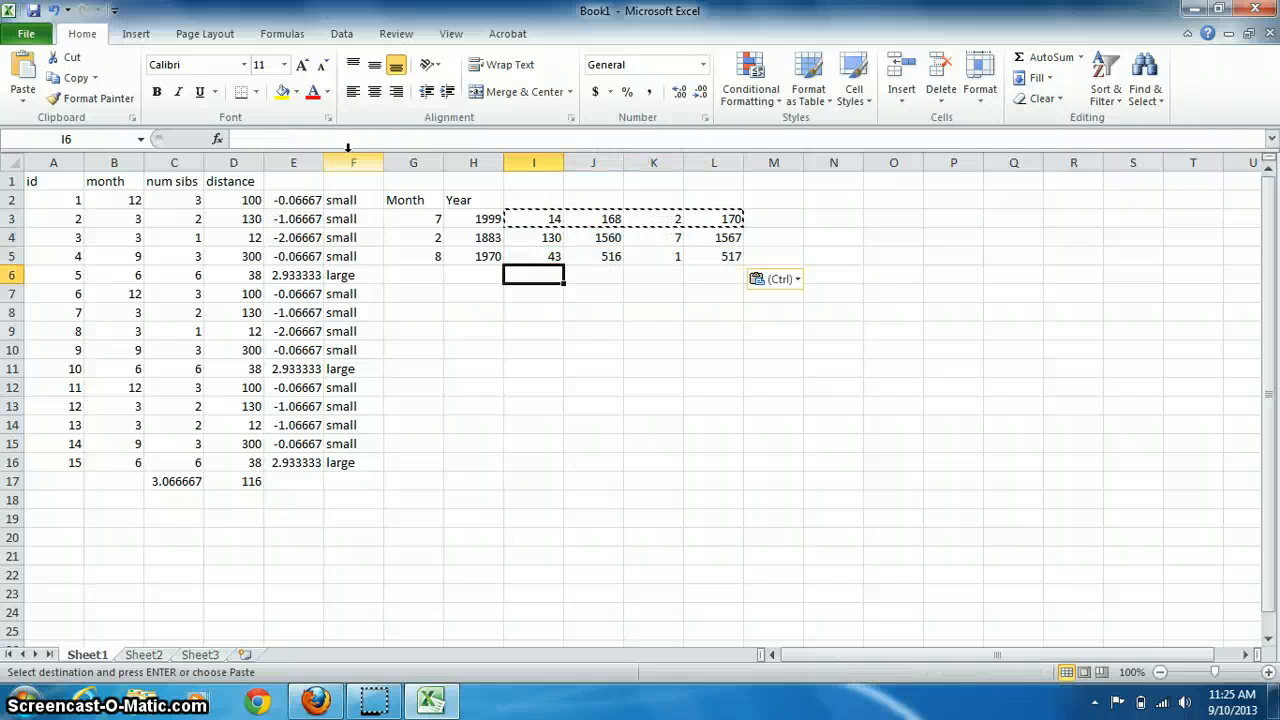
key("Up")
key("Up")
key("Right")
key("Right")
key("Right")
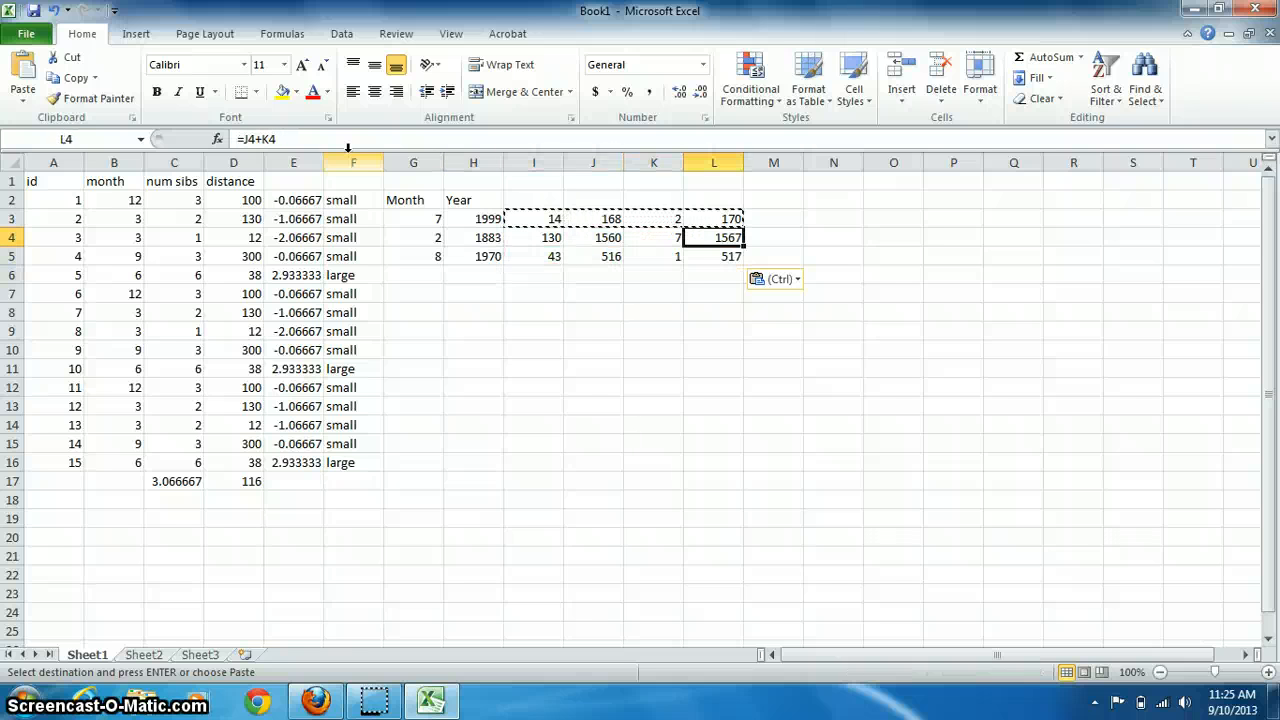
key("Down")
key("Down")
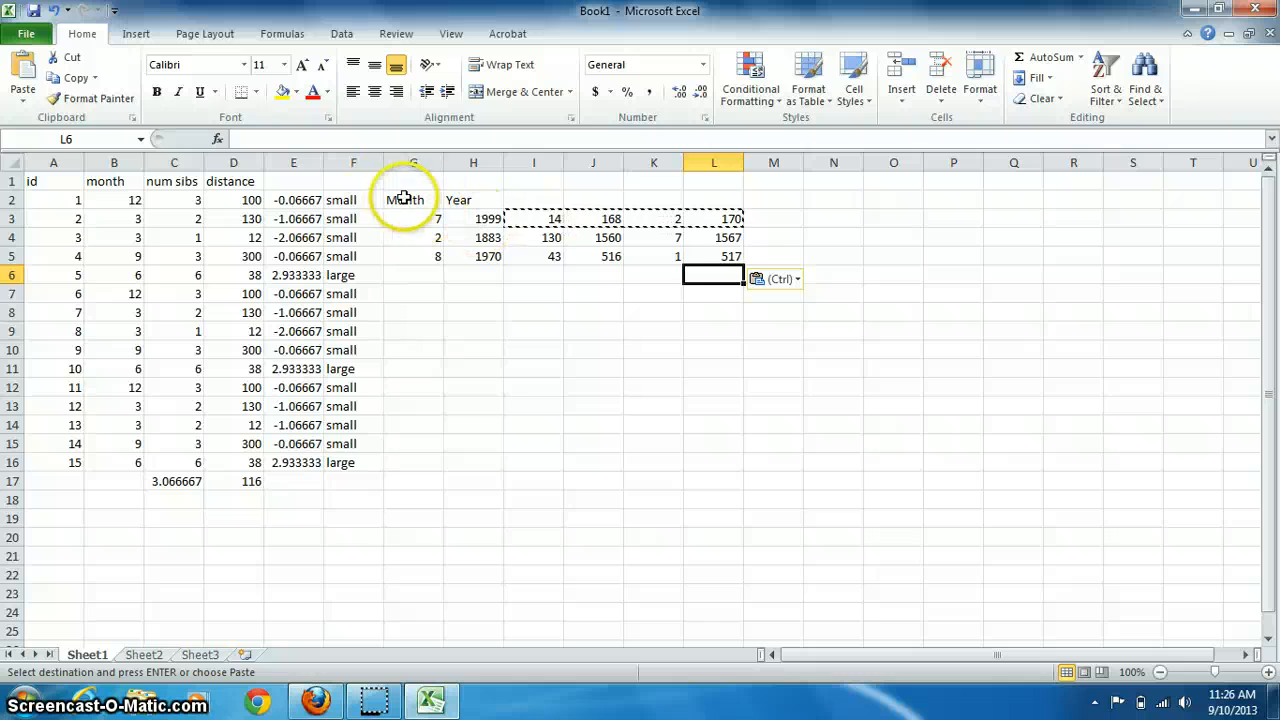
Clear the whole age calculation area from G2 to O9
left_click_drag(406, 200, 886, 334)
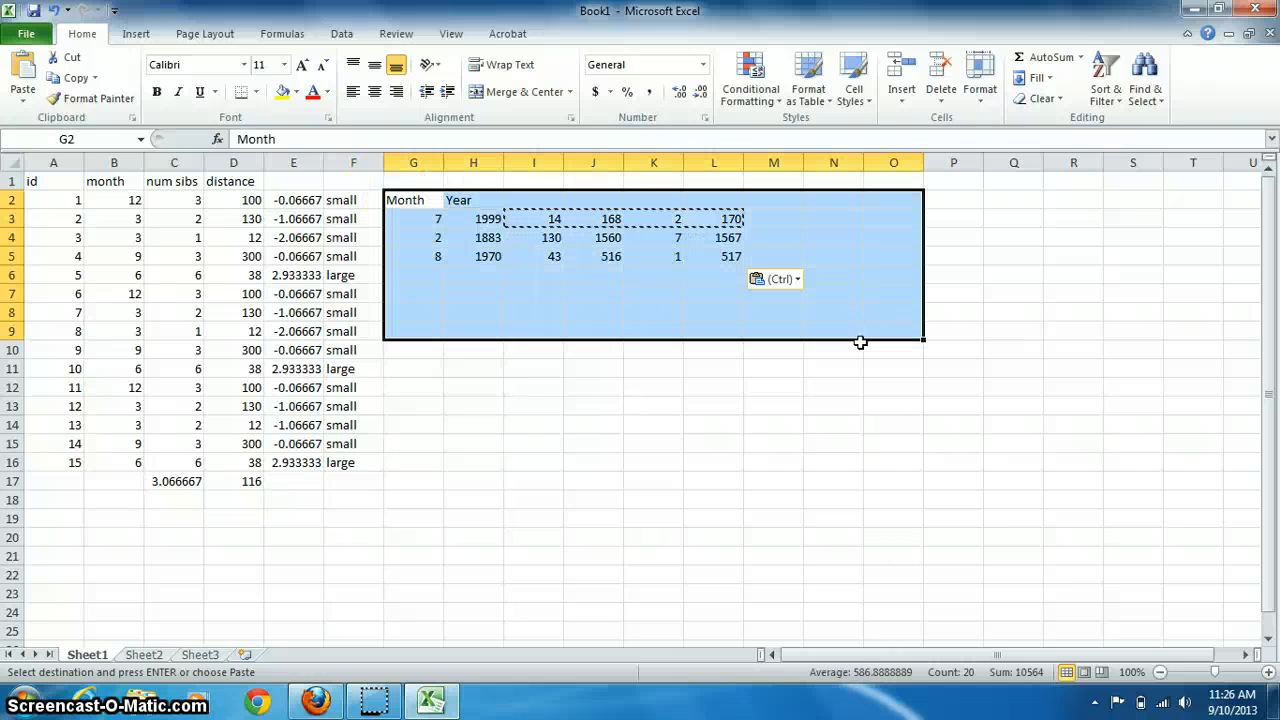
key("ctrl")
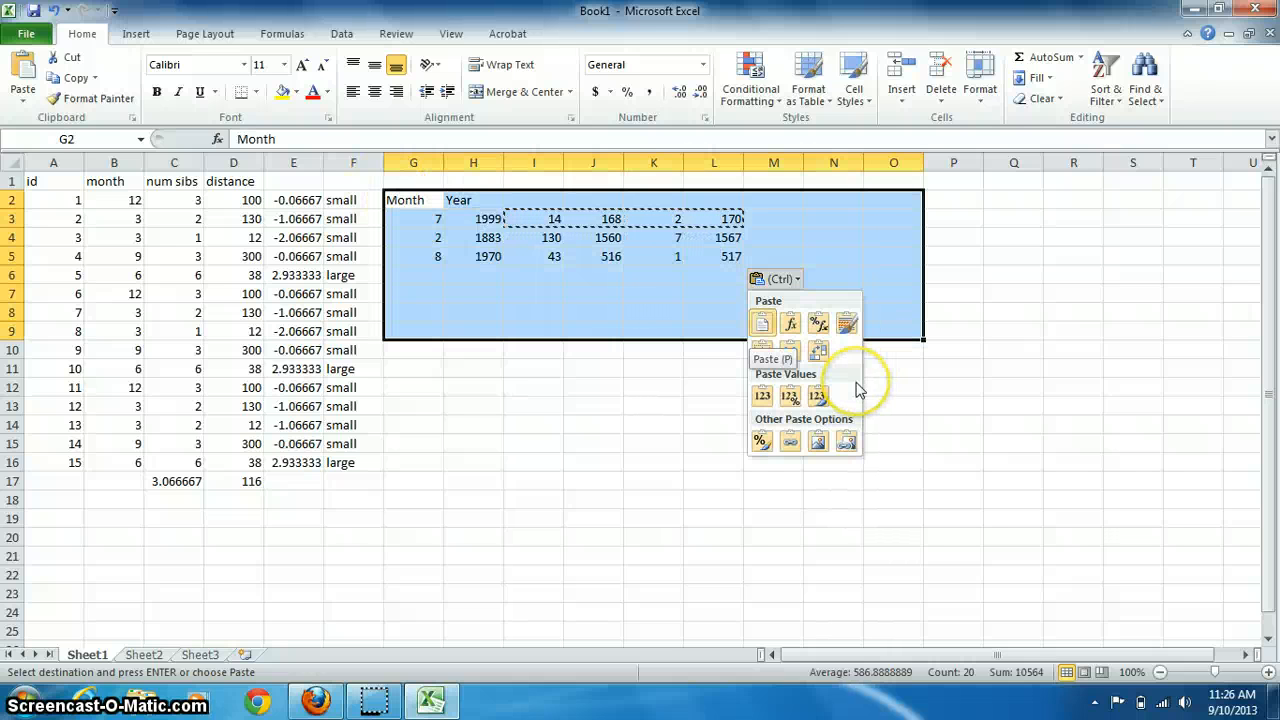
left_click(568, 351)
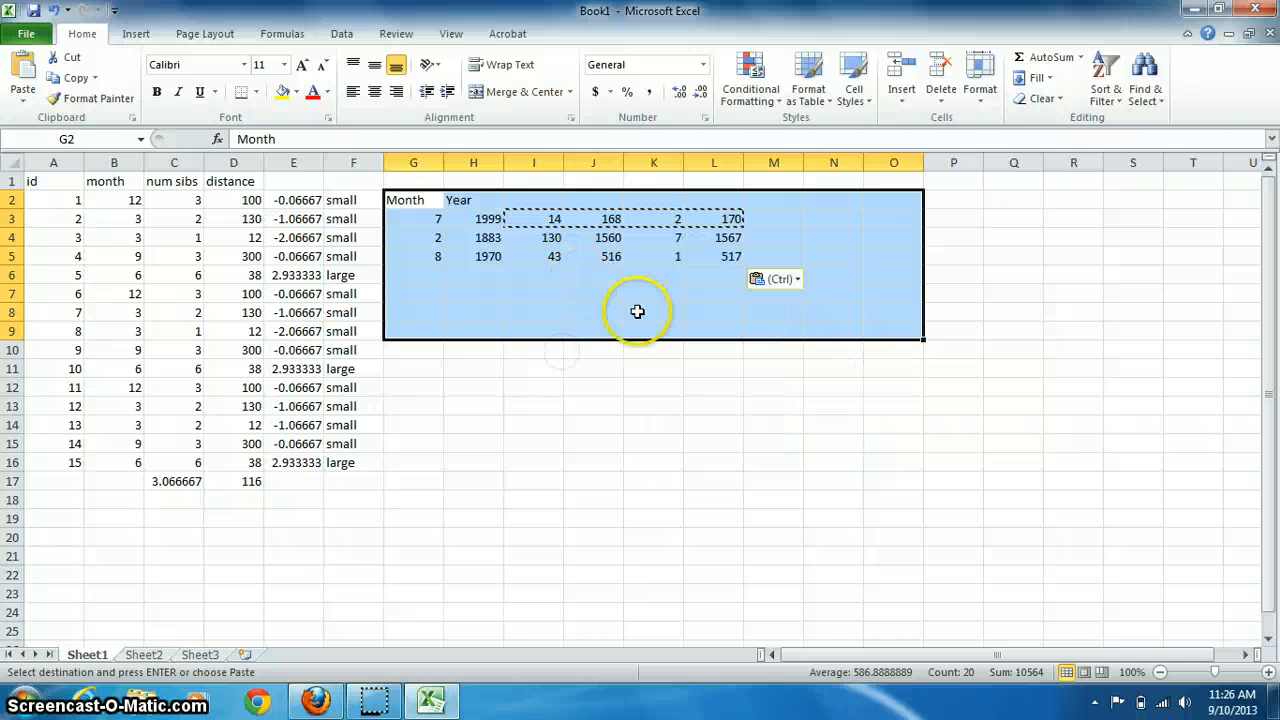
key("Delete")
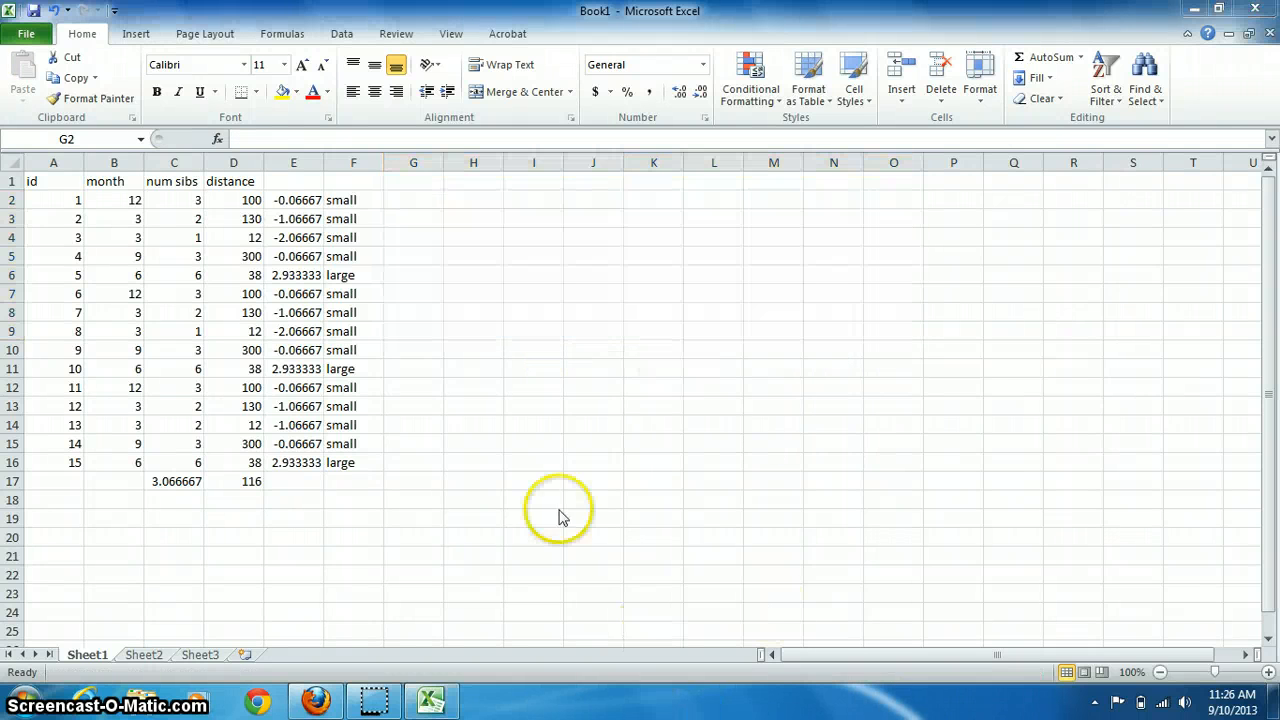
Enter the headings offset in E1 and size in F1
left_click(292, 178)
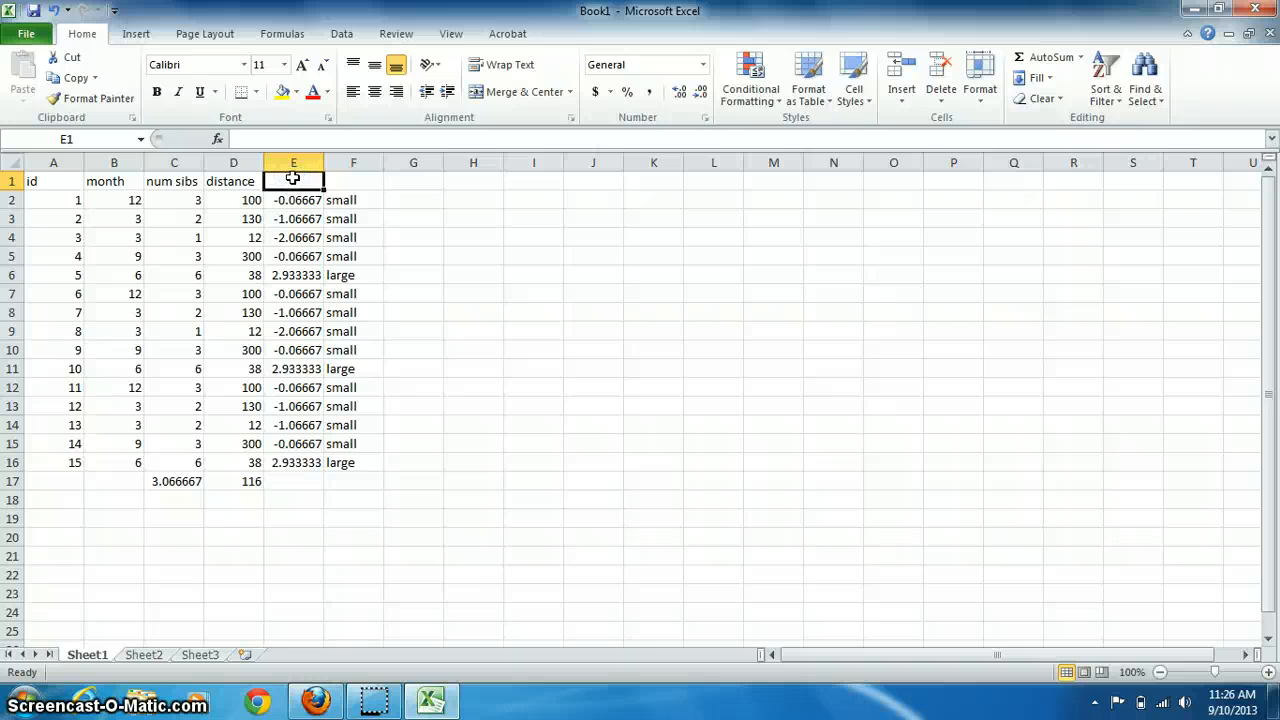
type("offset")
key("Tab")
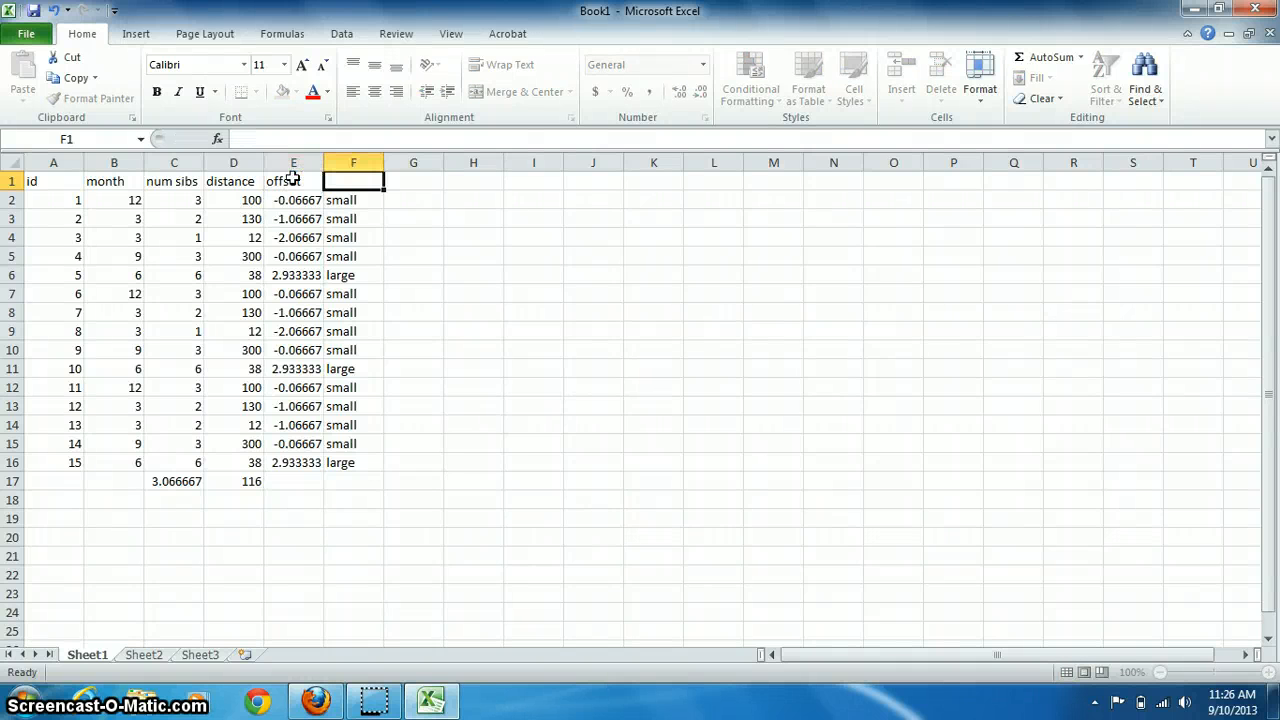
type("size")
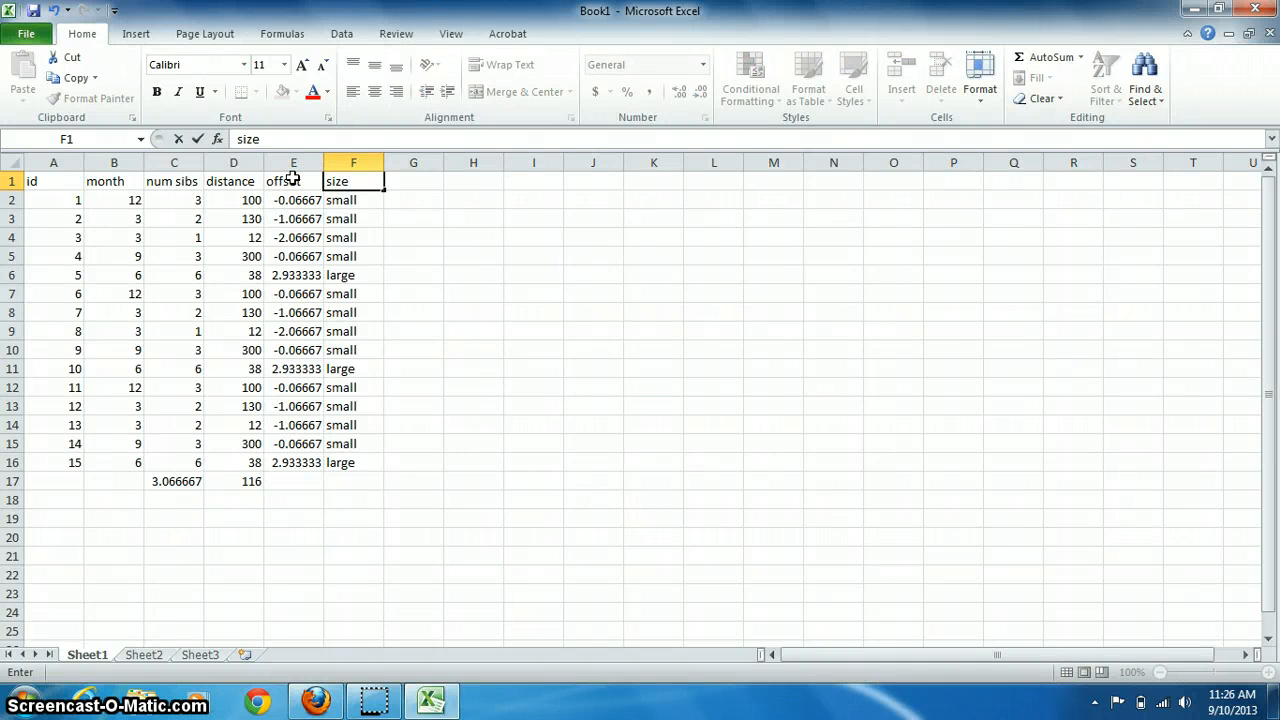
key("Return")
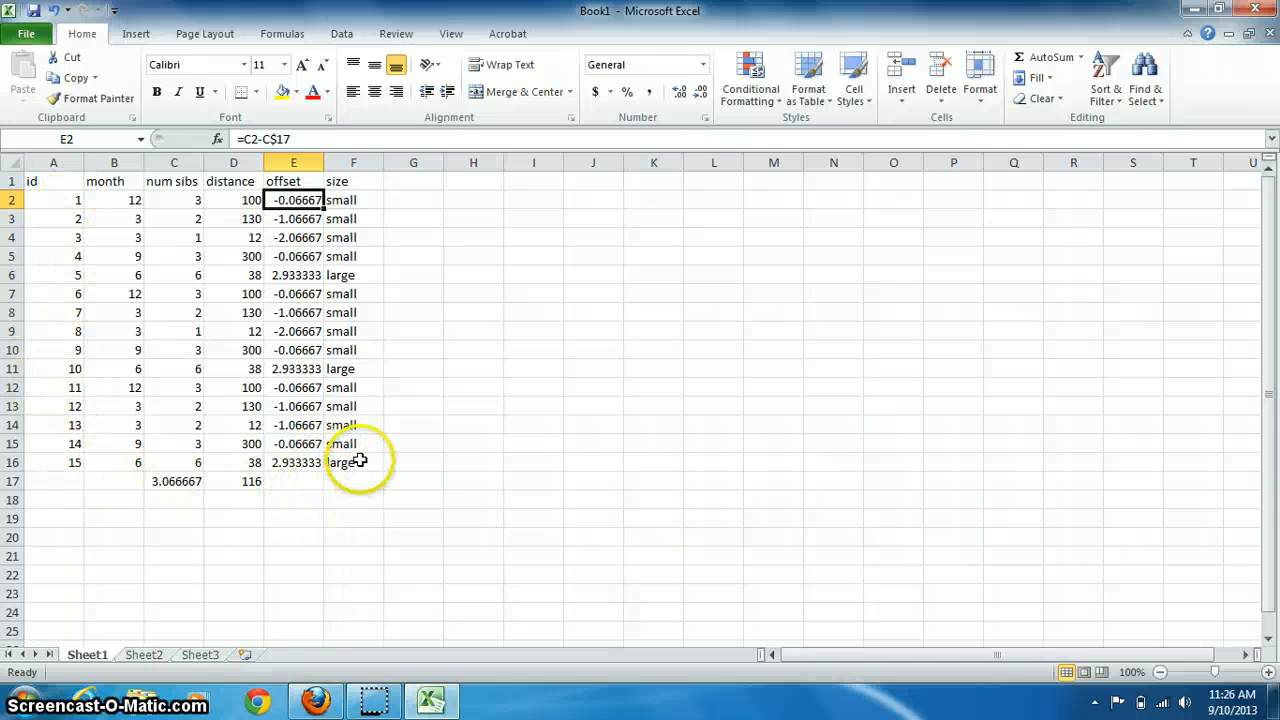
Sort the table A1:F16, with headers, by num sibs values from smallest to largest
left_click_drag(348, 466, 37, 177)
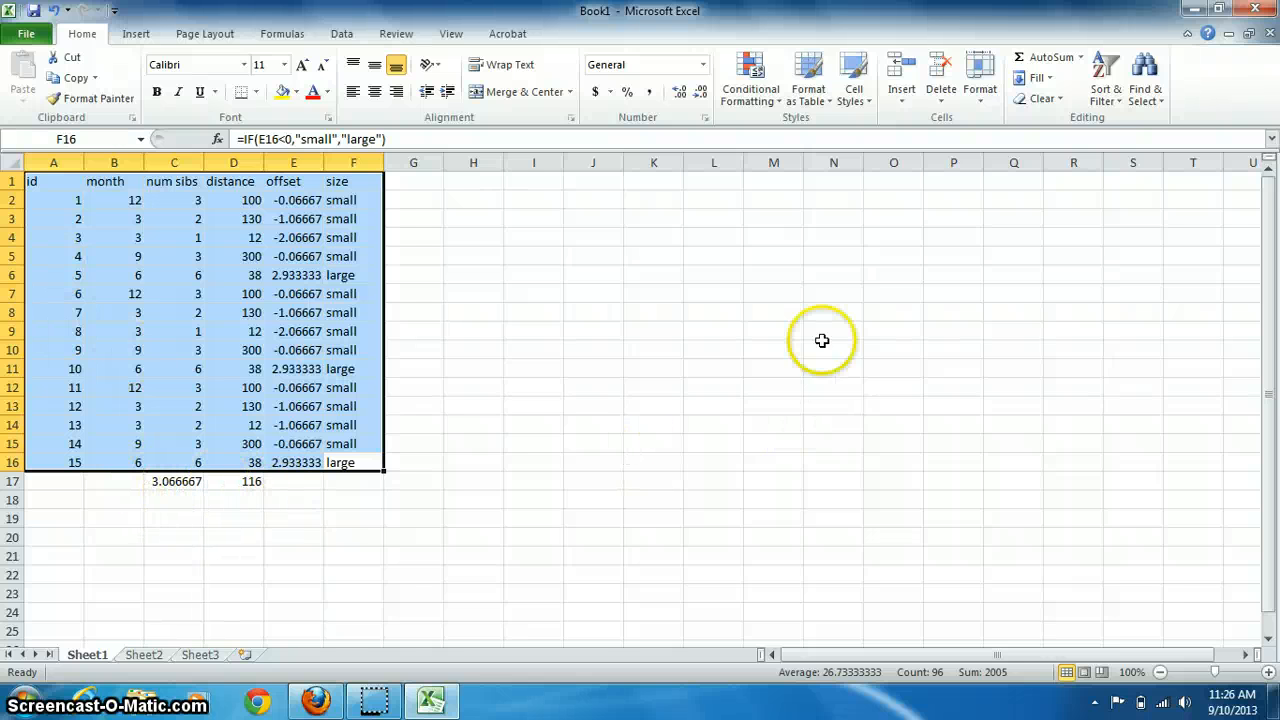
left_click(342, 35)
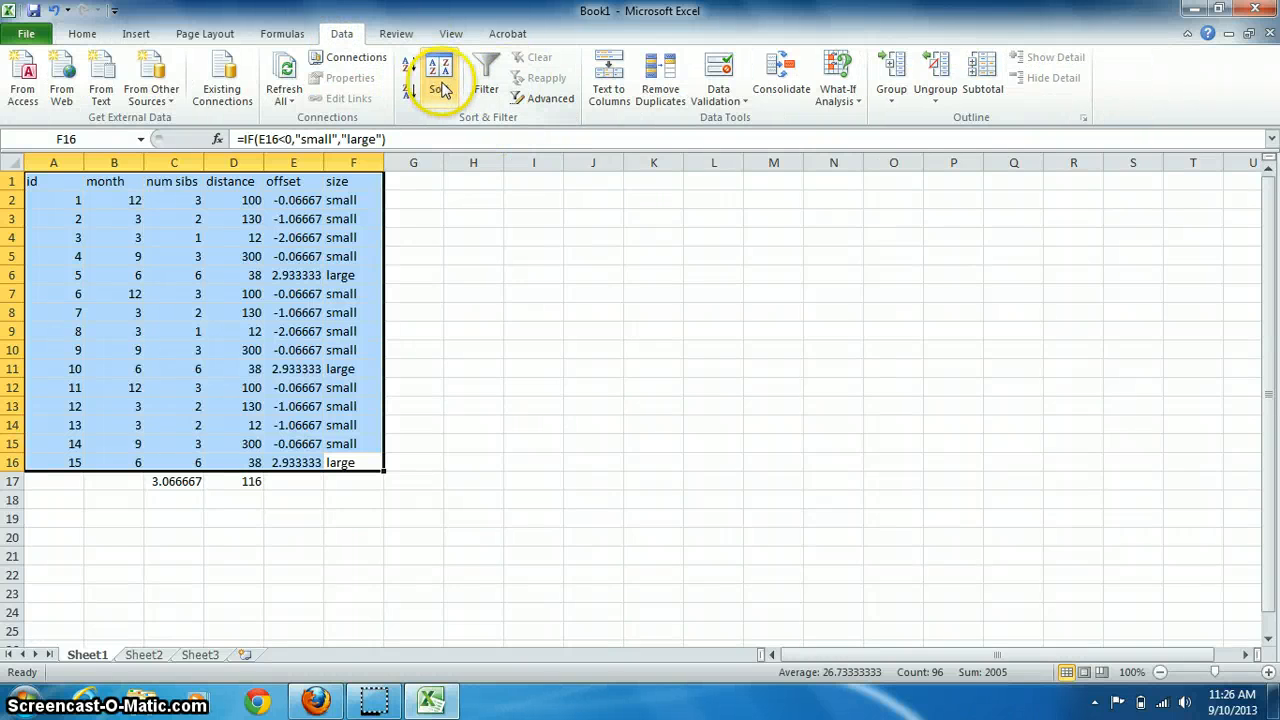
left_click(441, 88)
left_click_drag(593, 228, 722, 176)
left_click(747, 253)
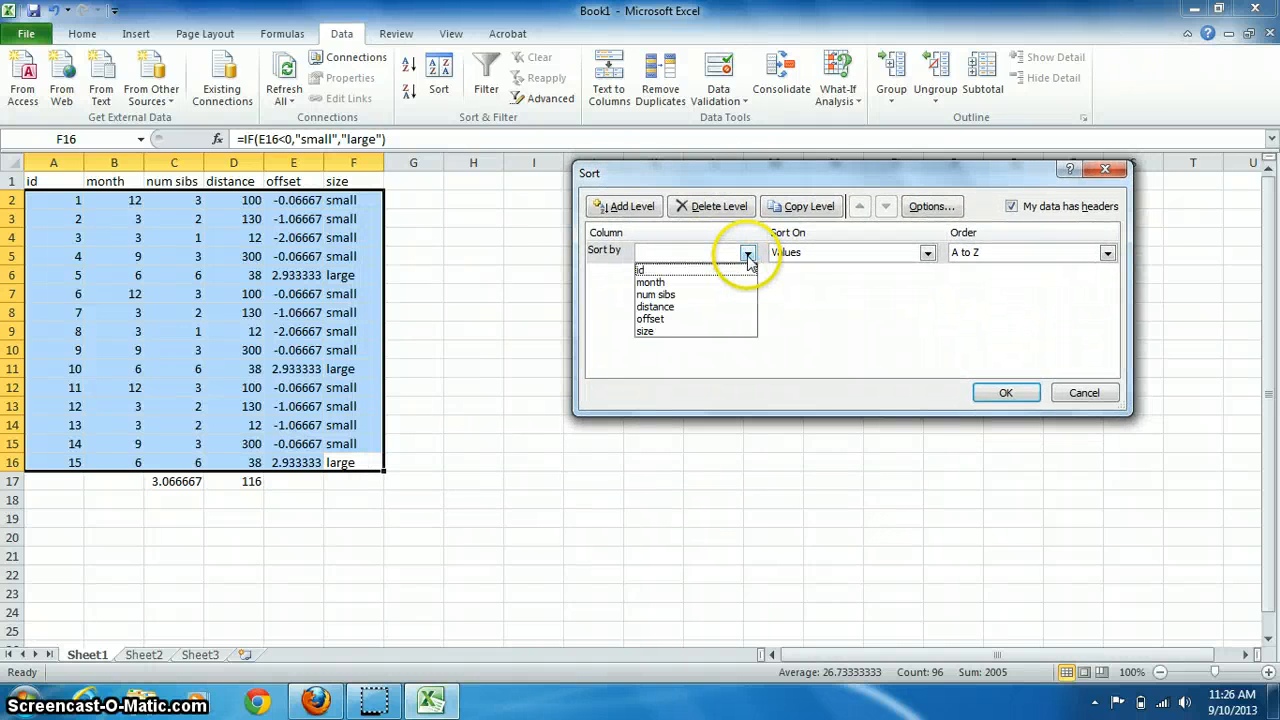
left_click(712, 294)
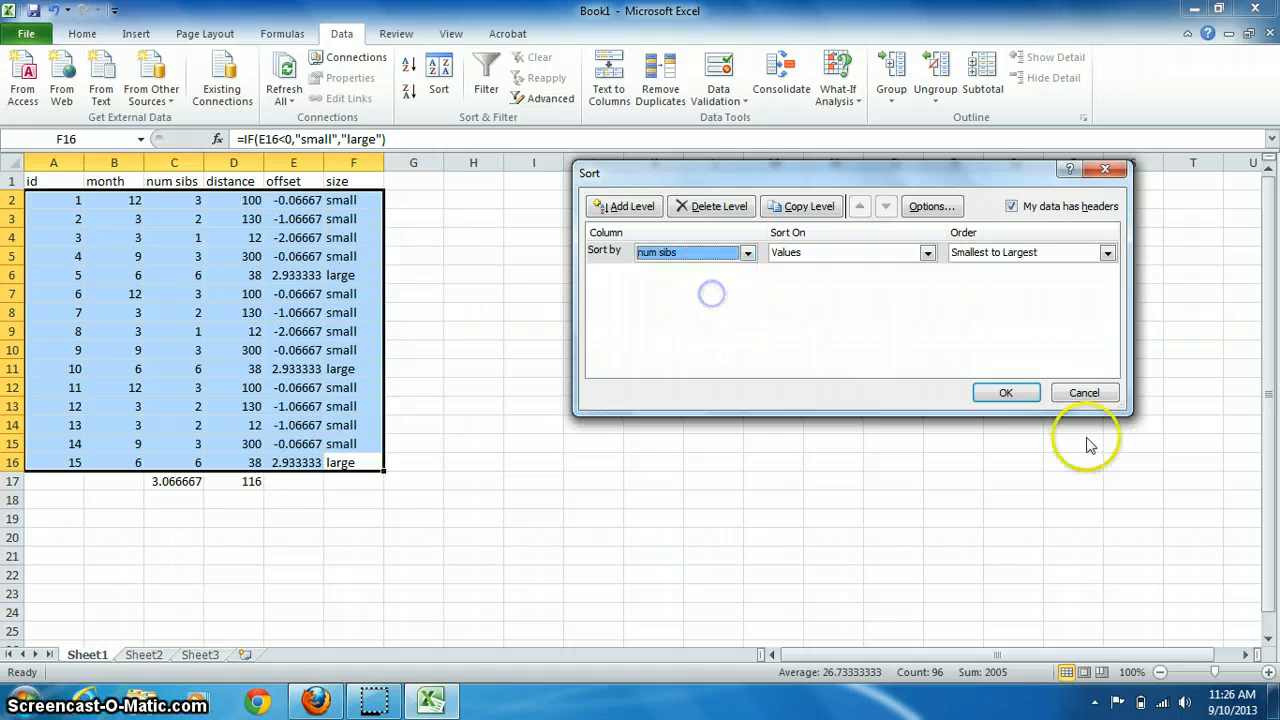
left_click(1005, 393)
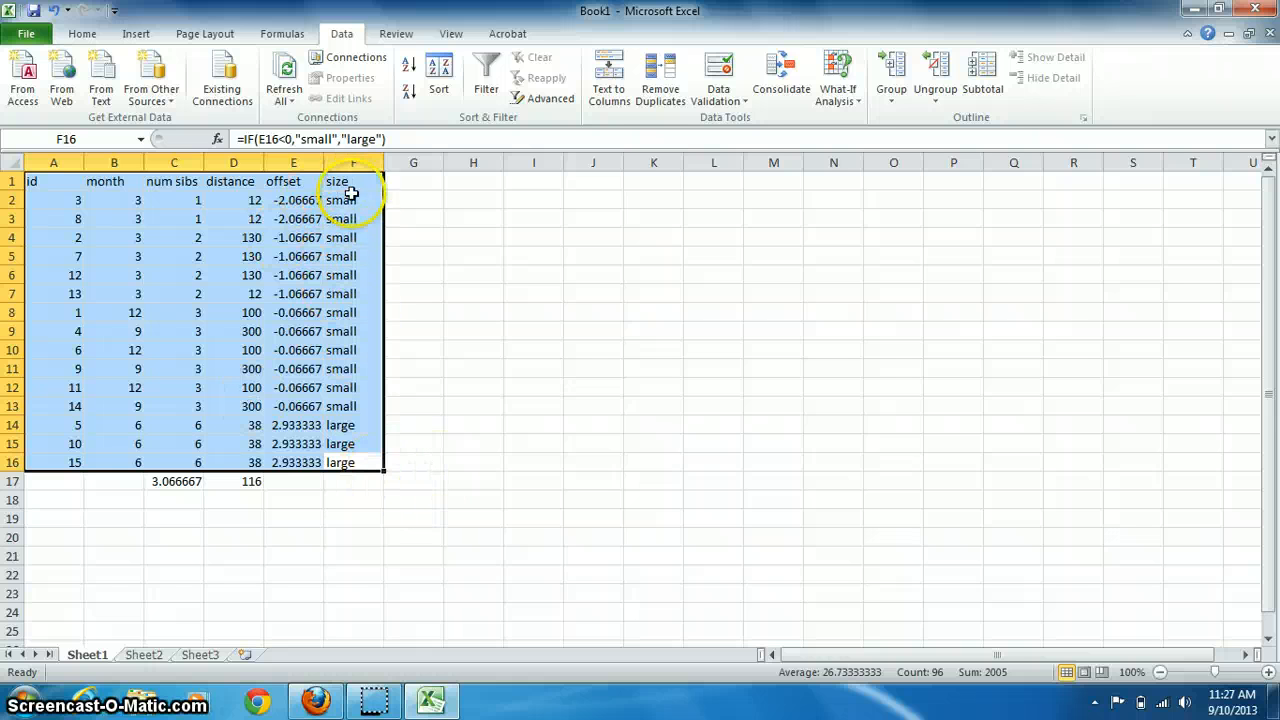
Enter an AVERAGE formula in G14 for the distances of the large rows, D14:D16
left_click(424, 500)
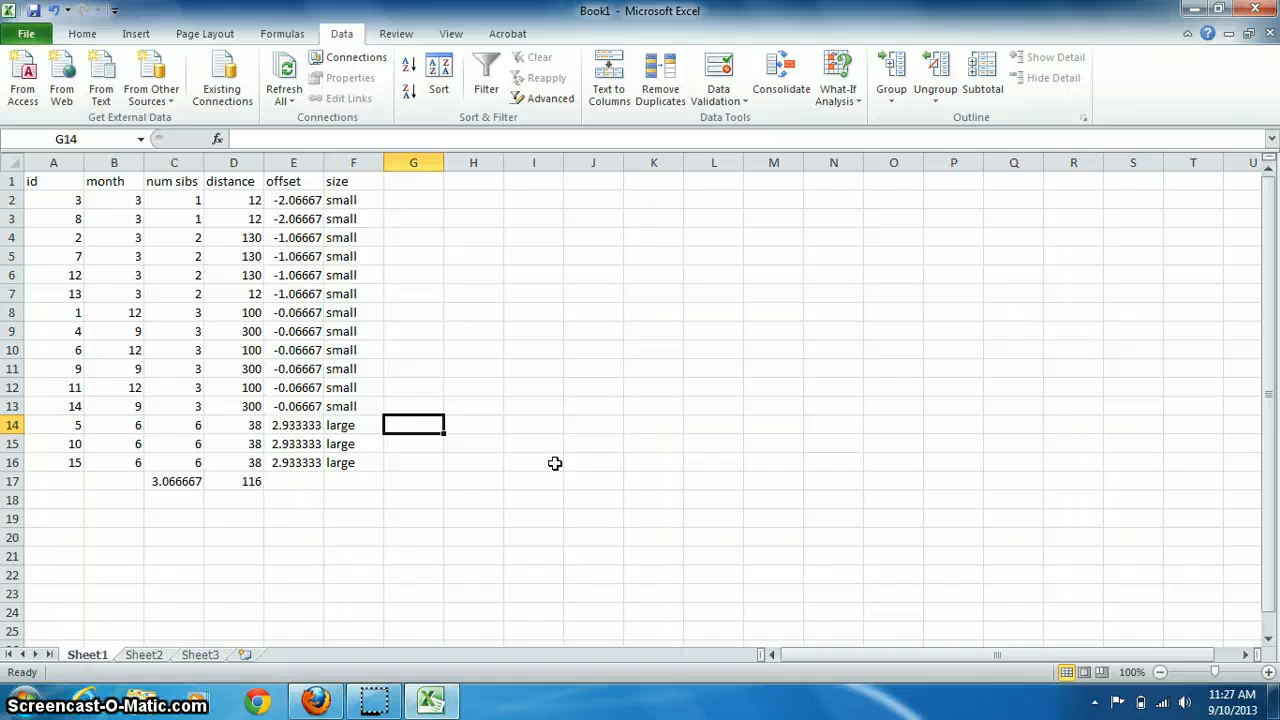
type("=avera")
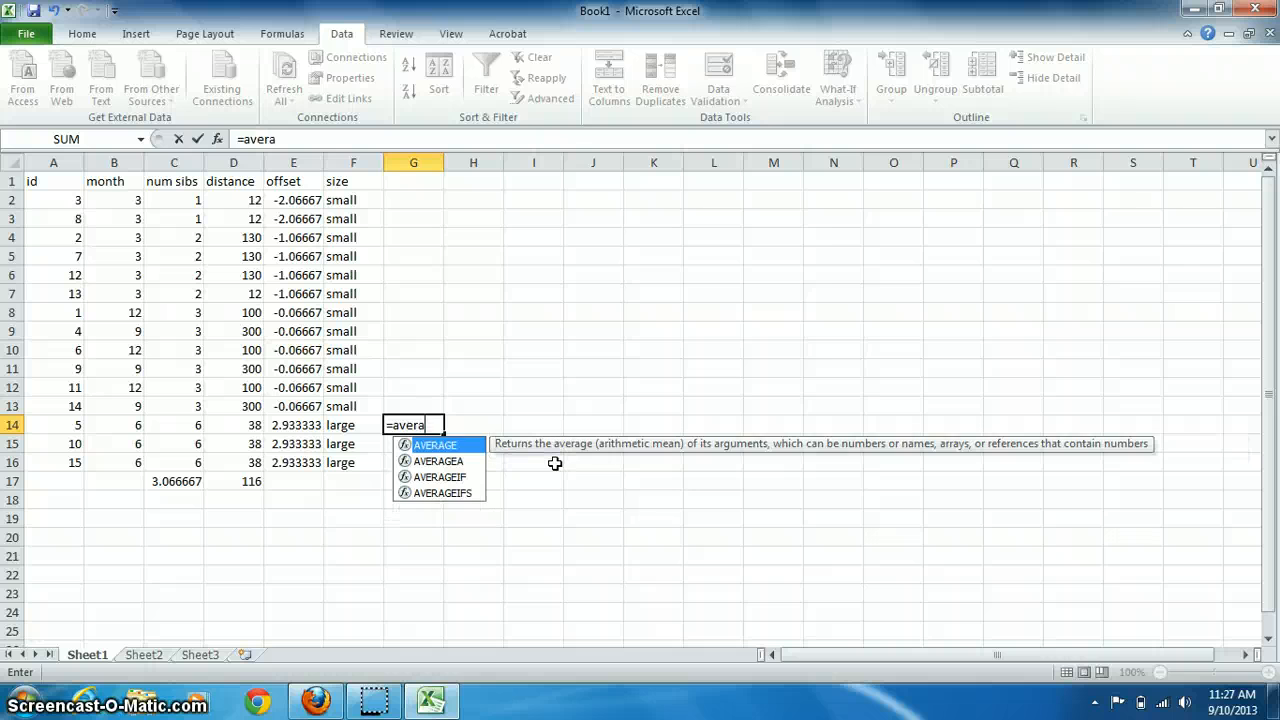
type("ge(")
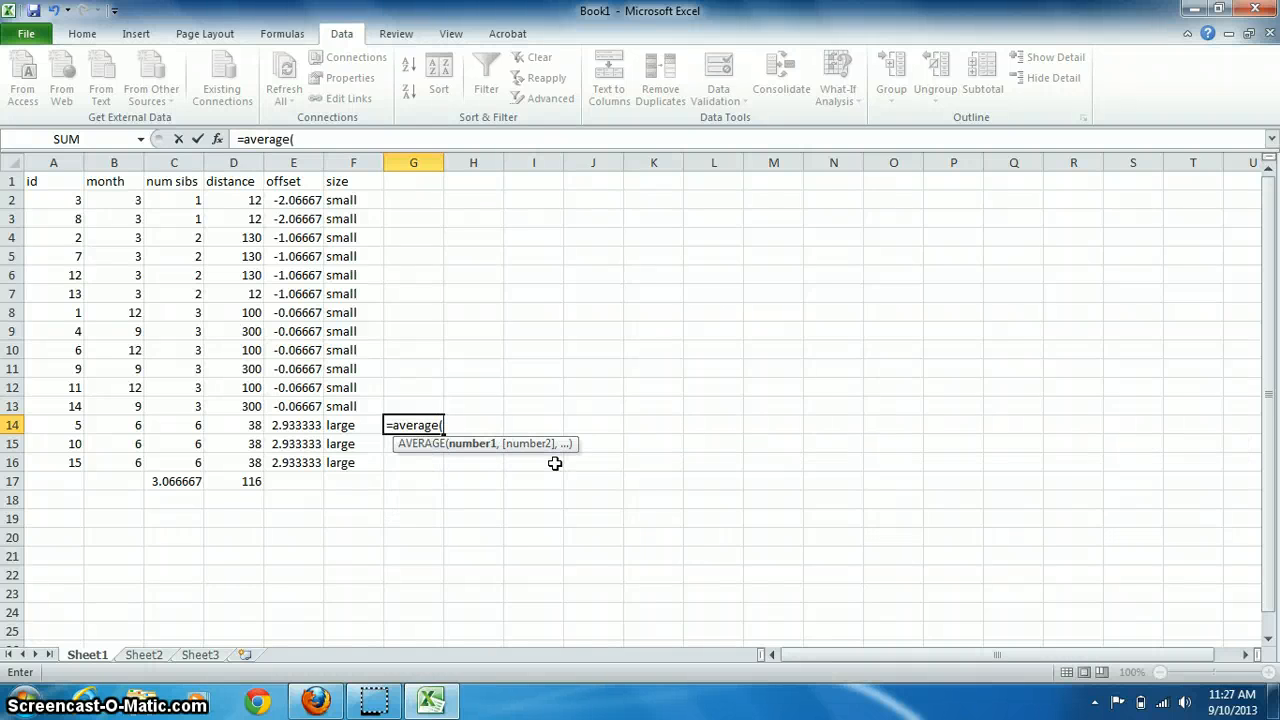
key("Left")
key("Left")
key("shift+Down")
key("shift+Down")
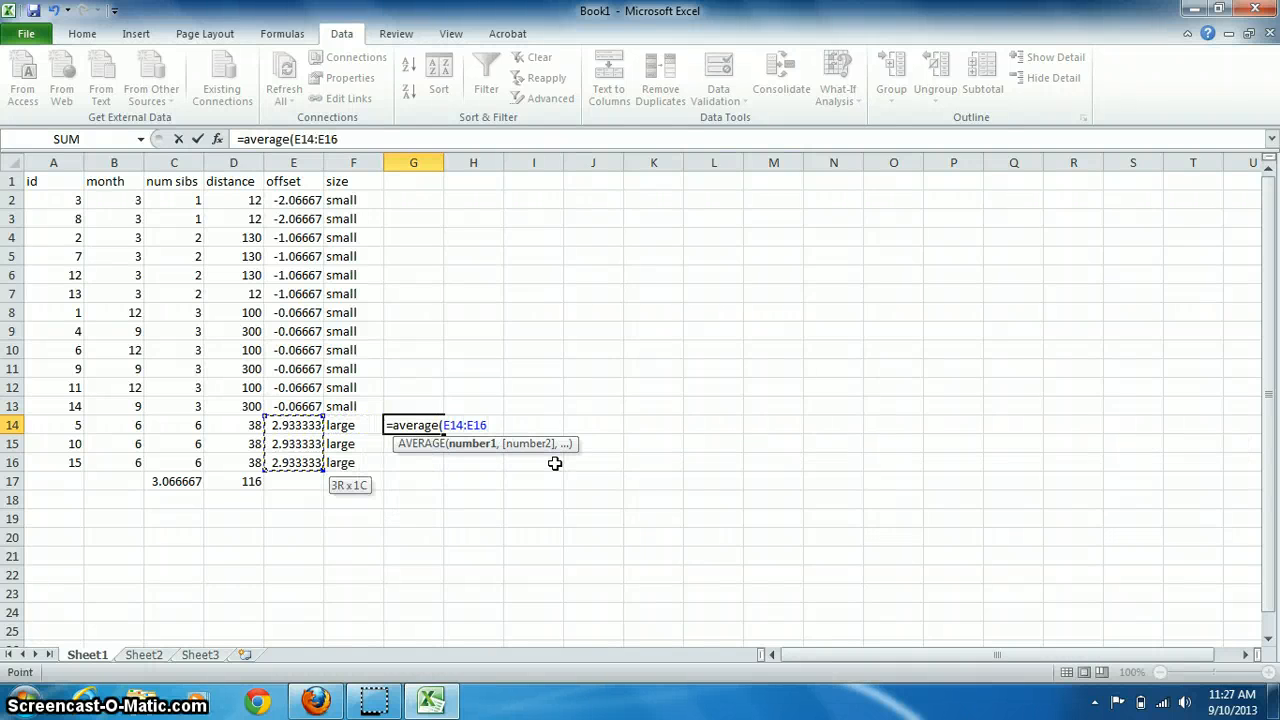
key("shift+Left")
key("Right")
key("Left")
key("Left")
key("shift+Down")
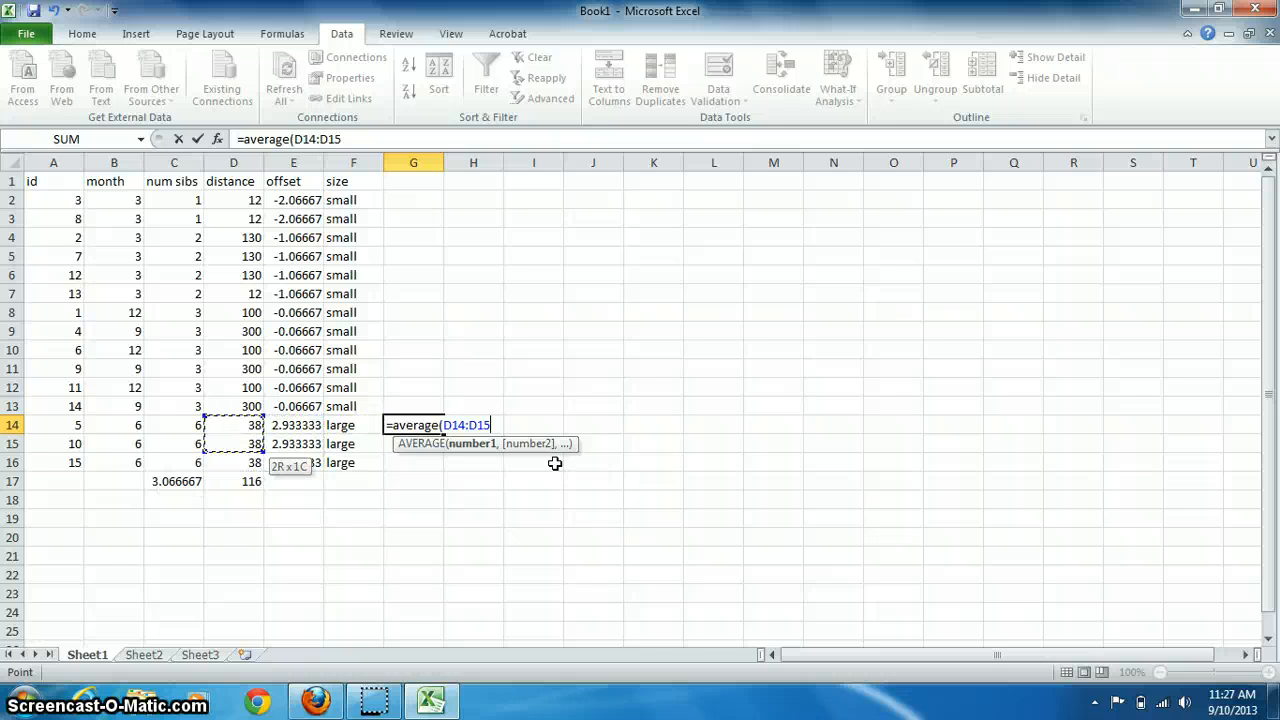
key("shift+Down")
key("Return")
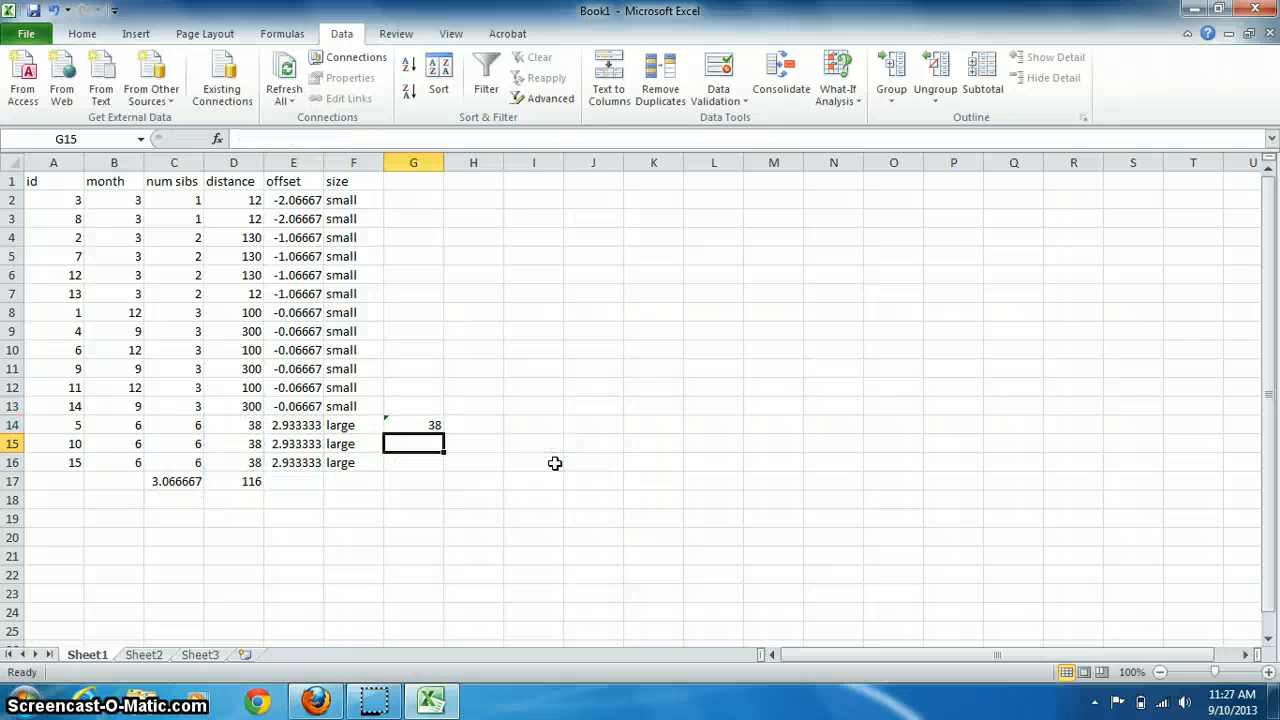
Enter an AVERAGE formula in G13 for the distances of the small rows, D2:D13
key("Up")
key("Up")
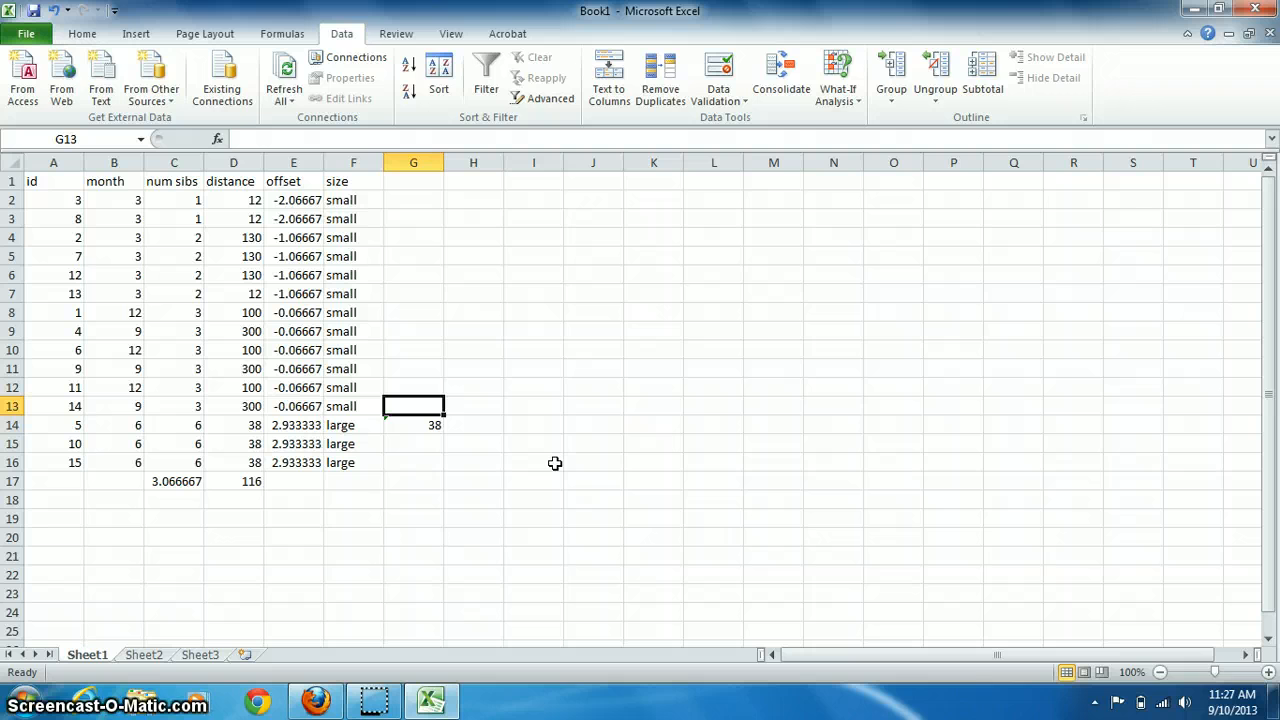
type("=average(")
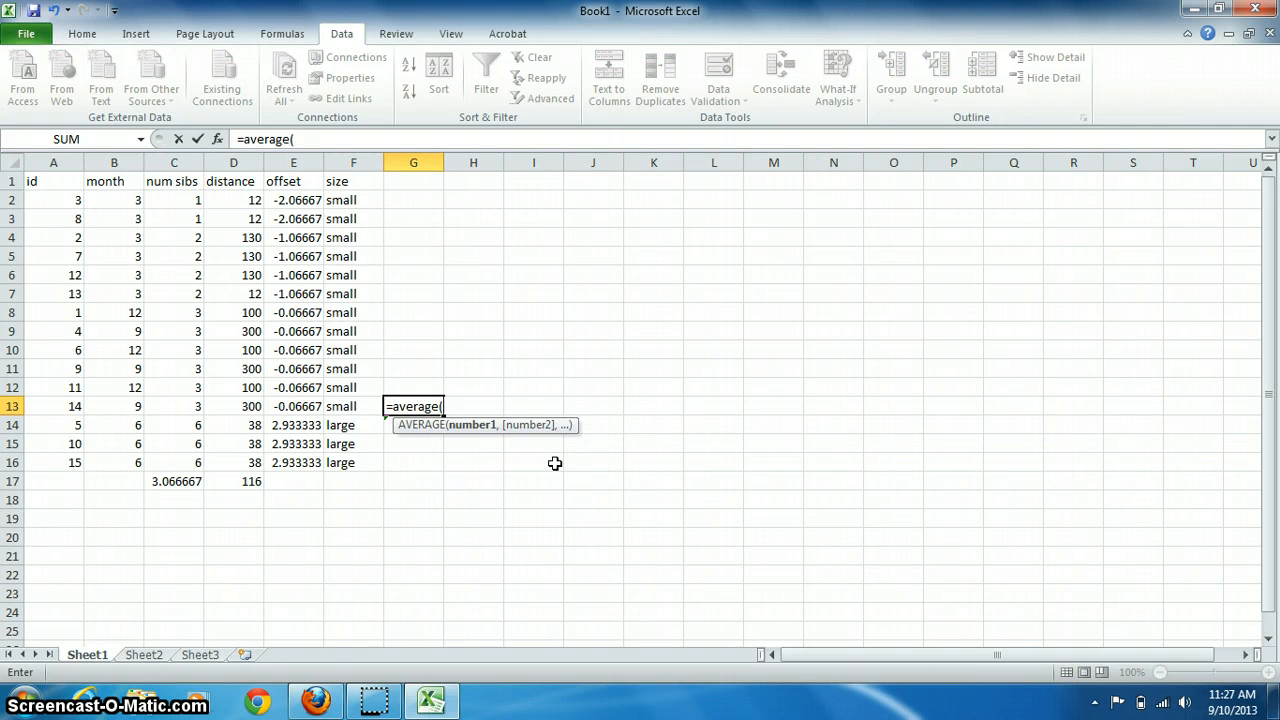
key("Left")
key("Left")
key("Left")
key("shift+Up")
key("shift+Up")
key("shift+Up")
key("shift+Up")
key("shift+Up")
key("shift+Up")
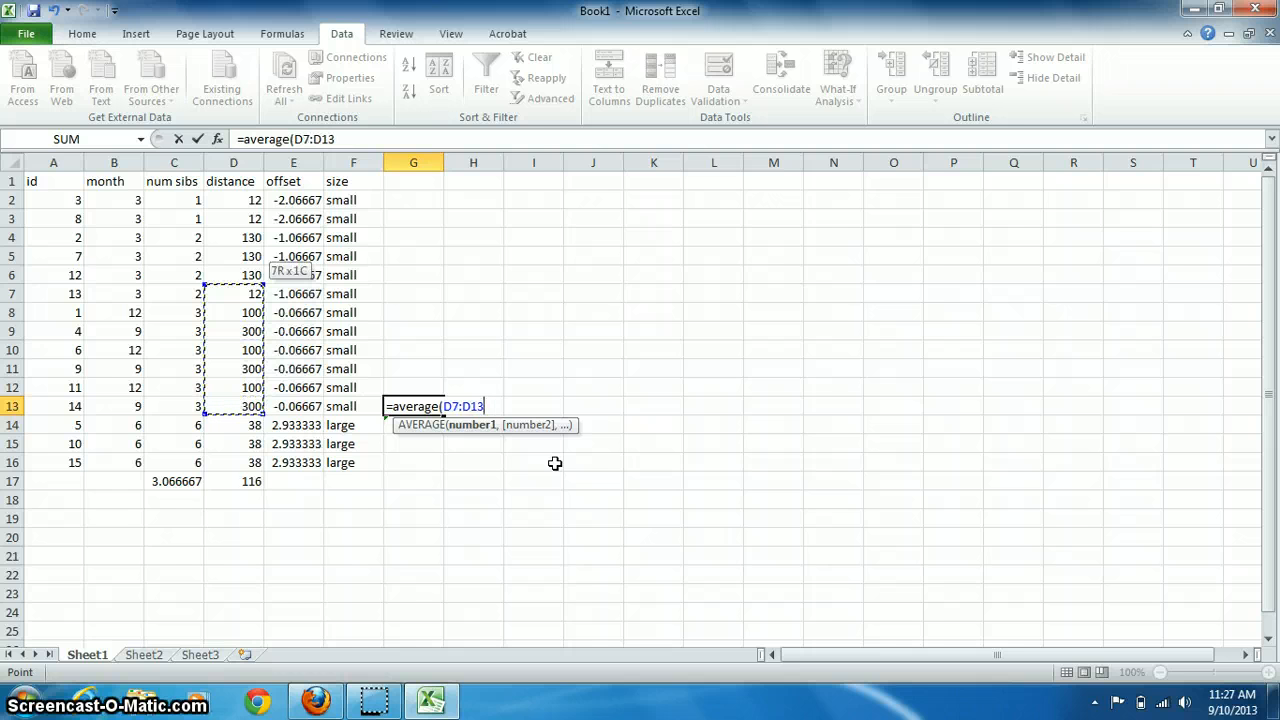
key("shift+Up")
key("shift+Up")
key("shift+Up")
key("shift+Up")
key("shift+Up")
key("Return")
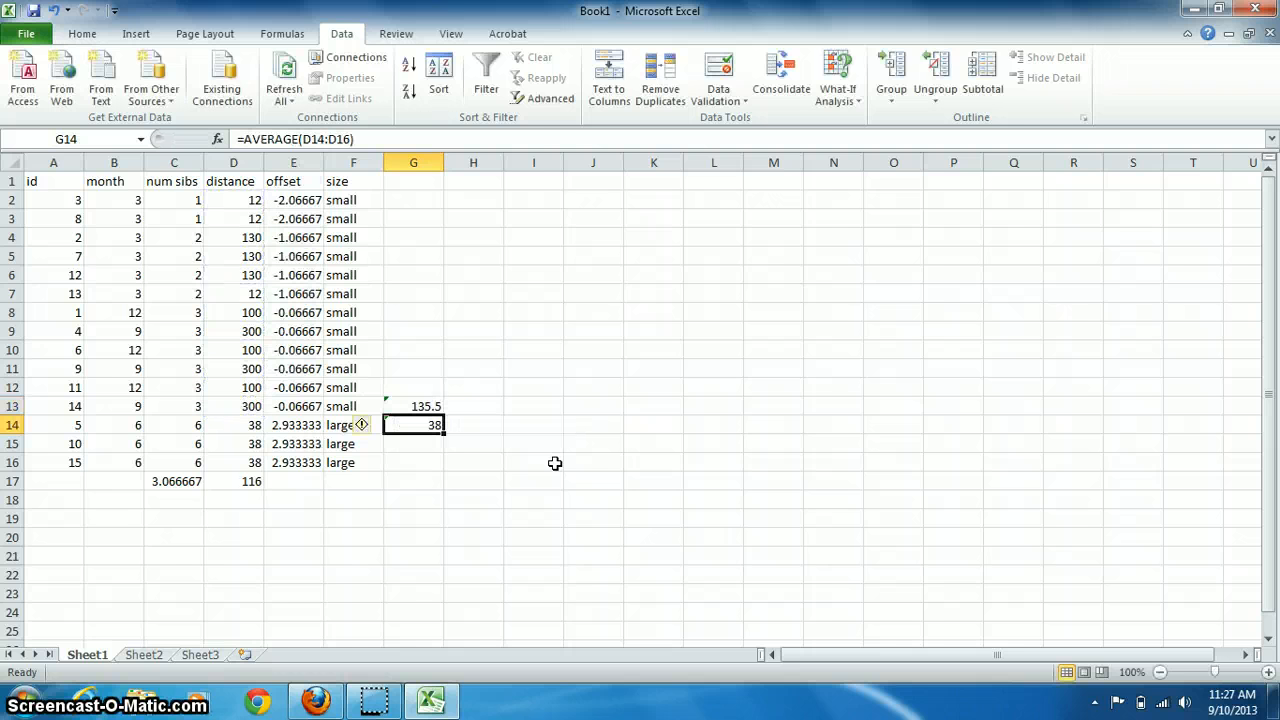
Label the small group's result by entering Small average in H13
key("Up")
key("Right")
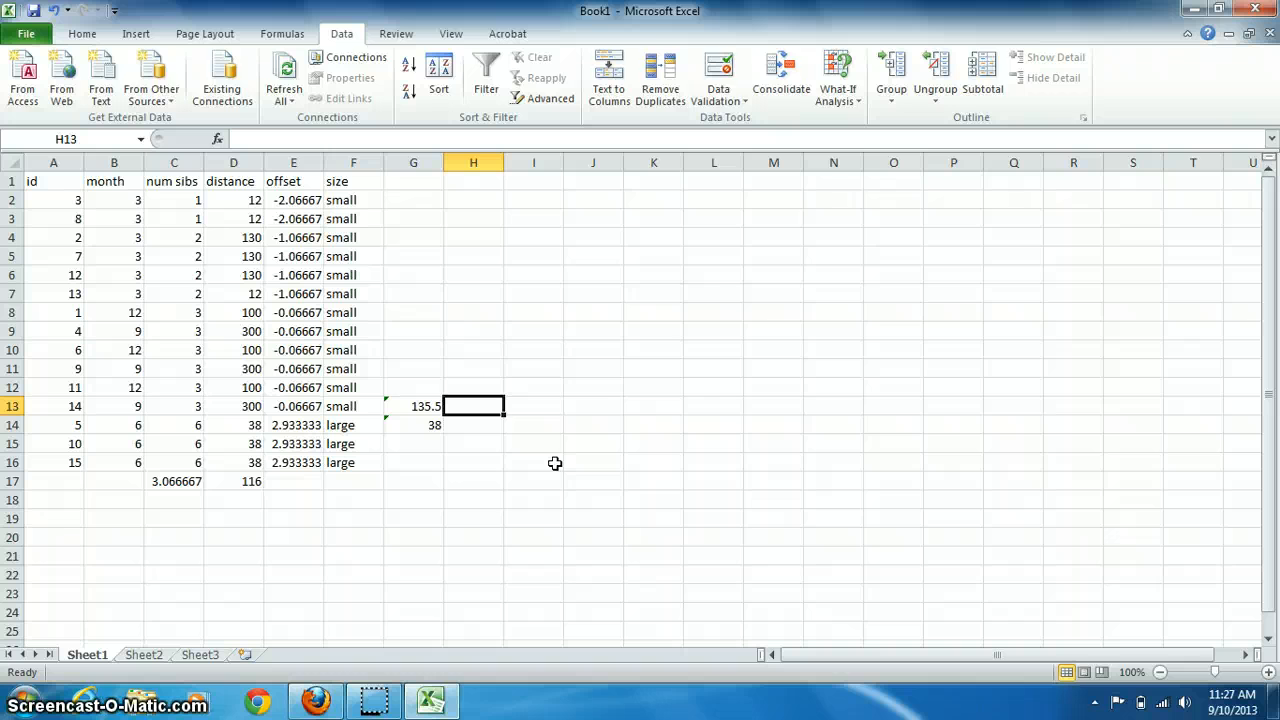
type("Small aver")
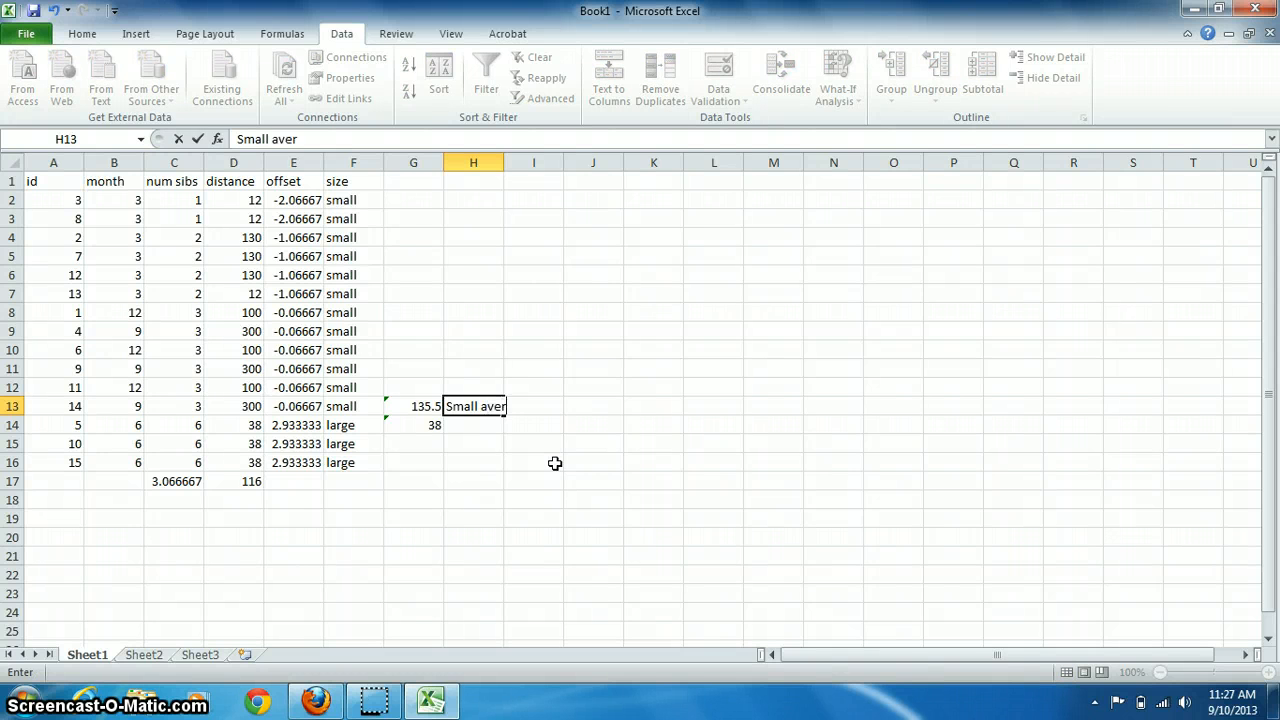
type("age")
key("Return")
Label the large group's result by entering Large in H14
type("La")
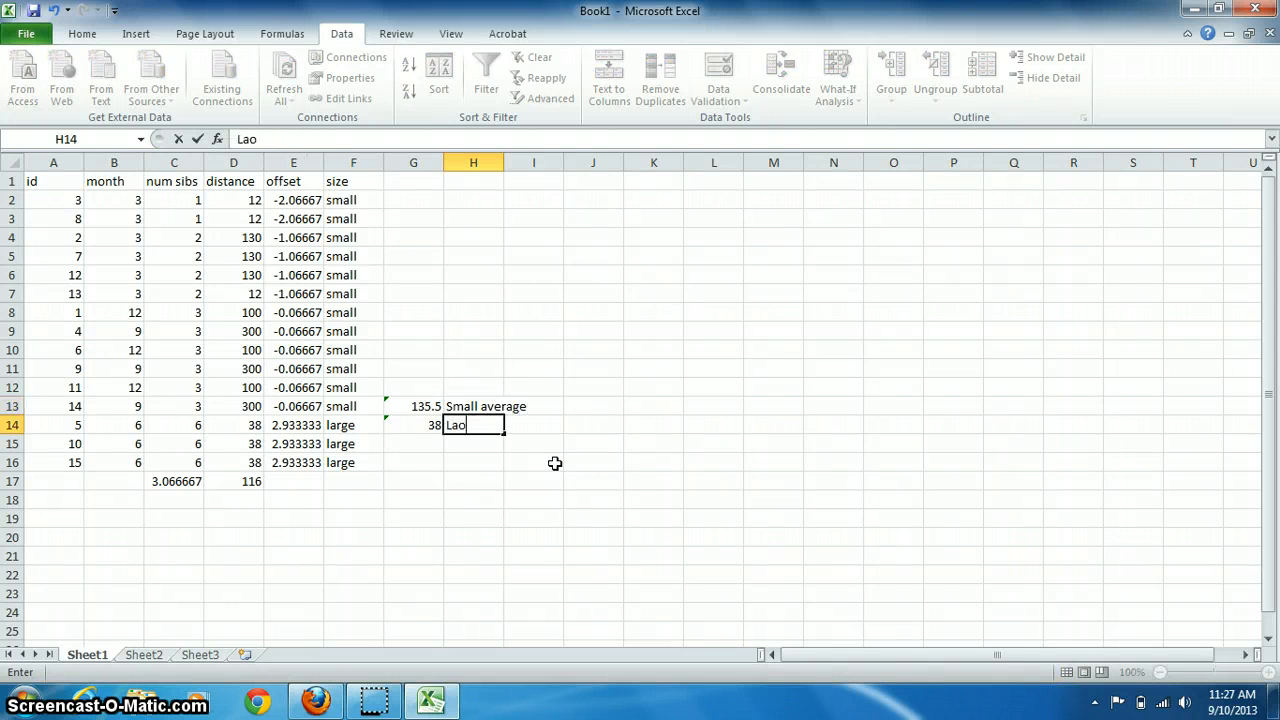
type("rge")
key("BackSpace")
type("geav")
key("BackSpace")
key("alt")
key("alt")
key("Return")
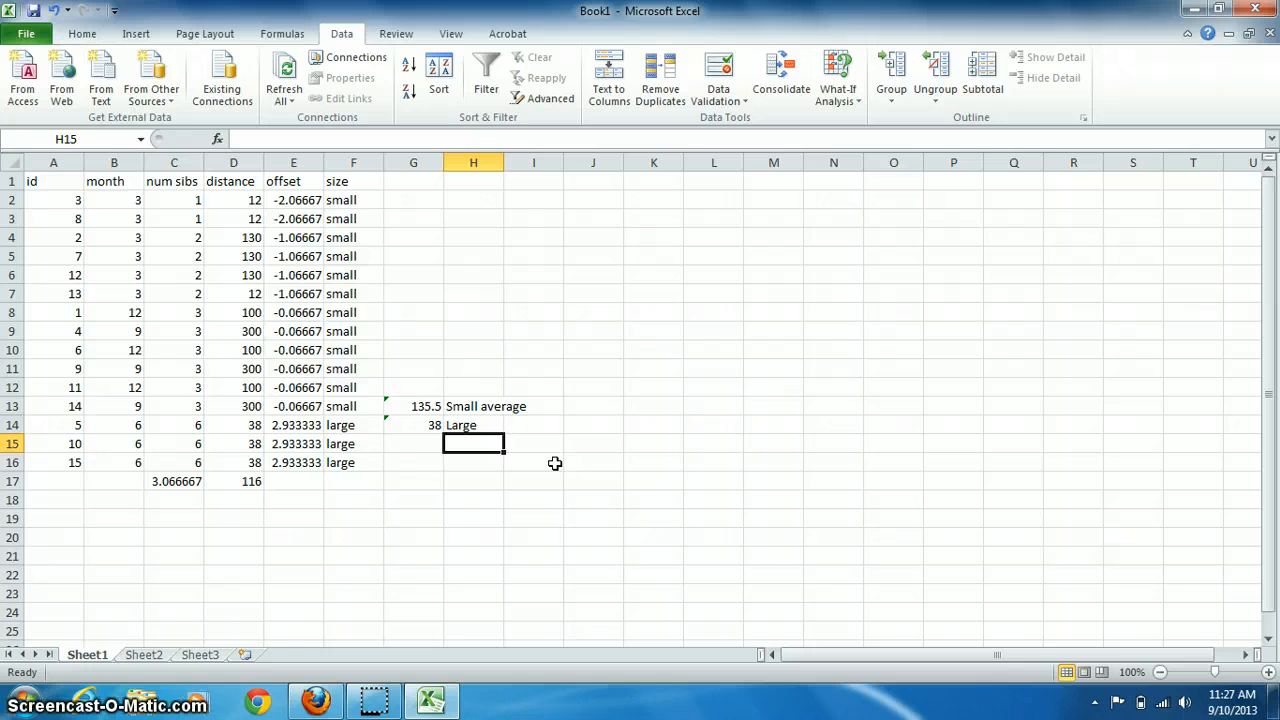